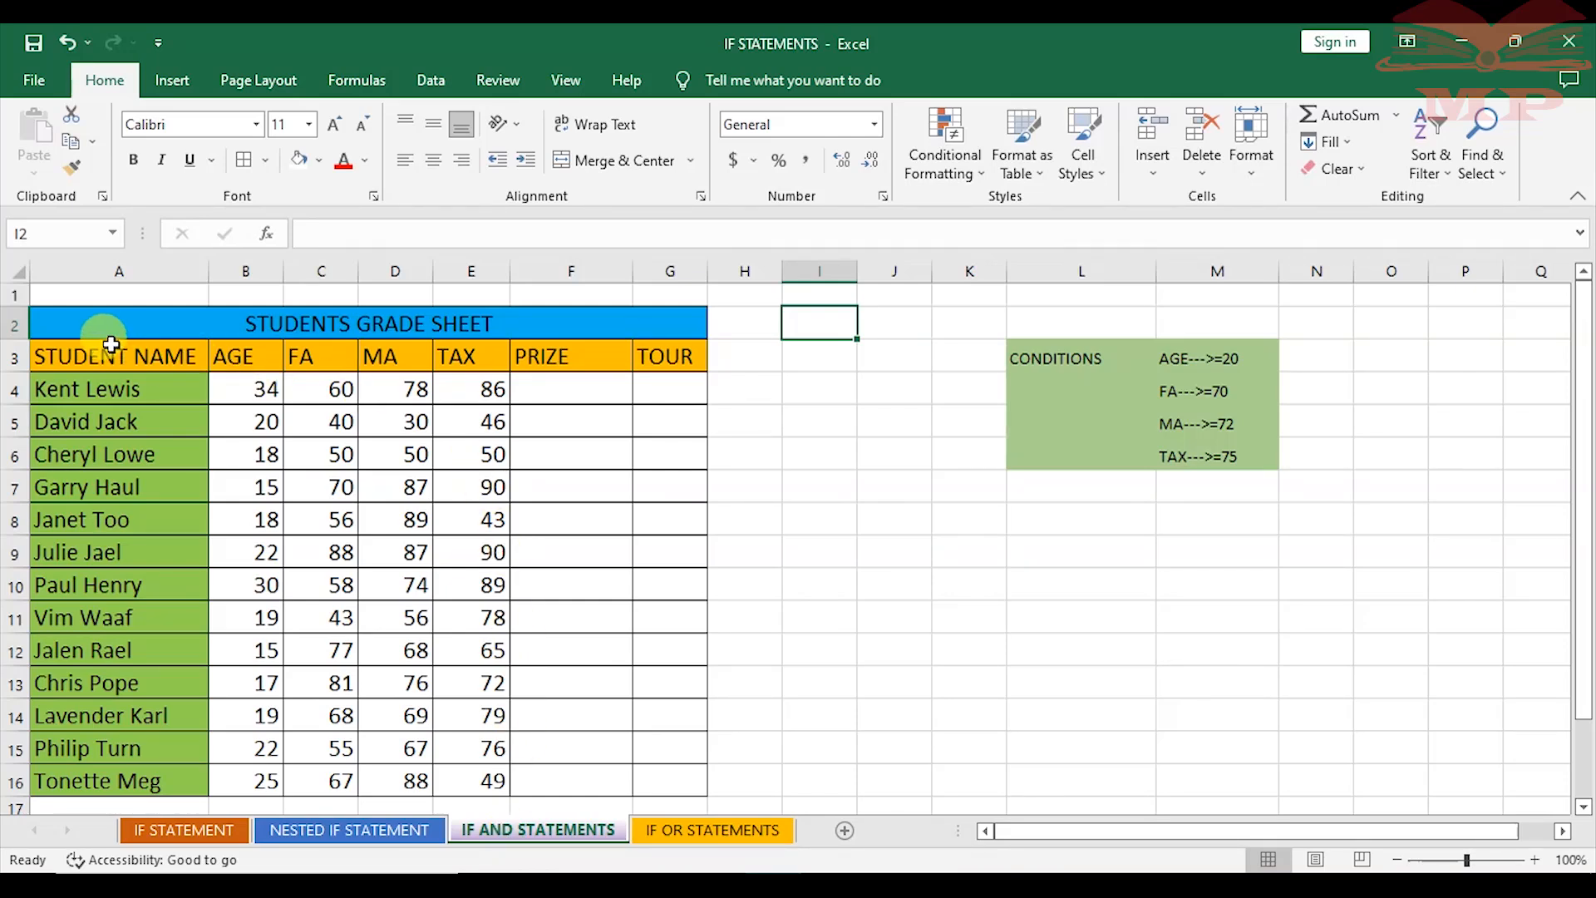
# - Widen the PRIZE and TOUR columns and begin an IF formula with a nested AND function in cell F4
pyautogui.moveTo(635, 273); pyautogui.dragTo(738, 265)
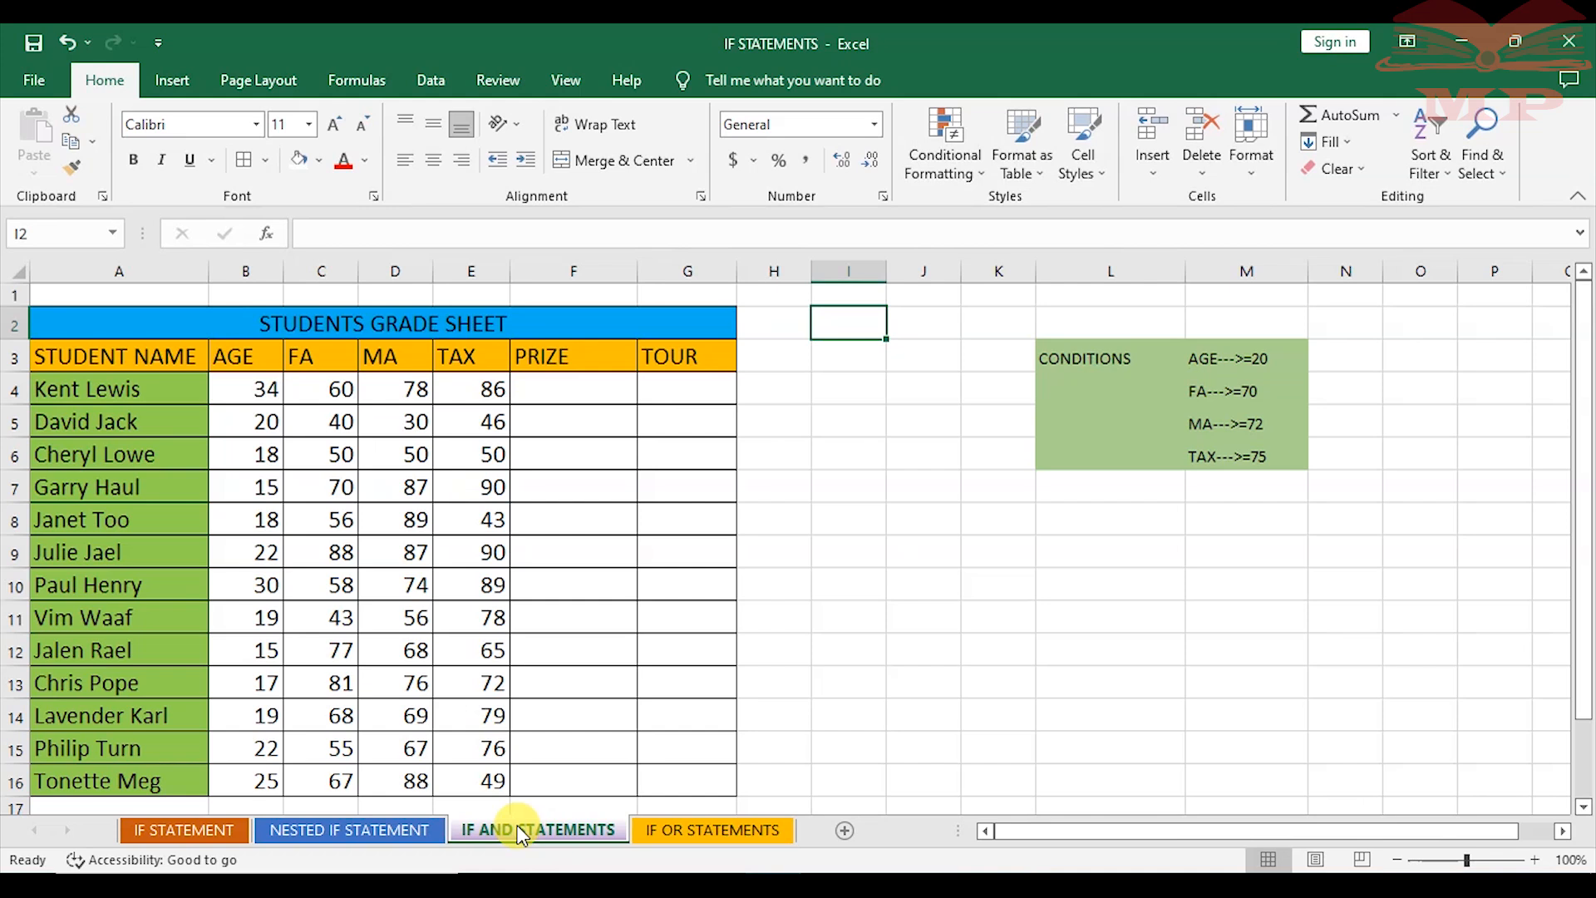
pyautogui.click(565, 392)
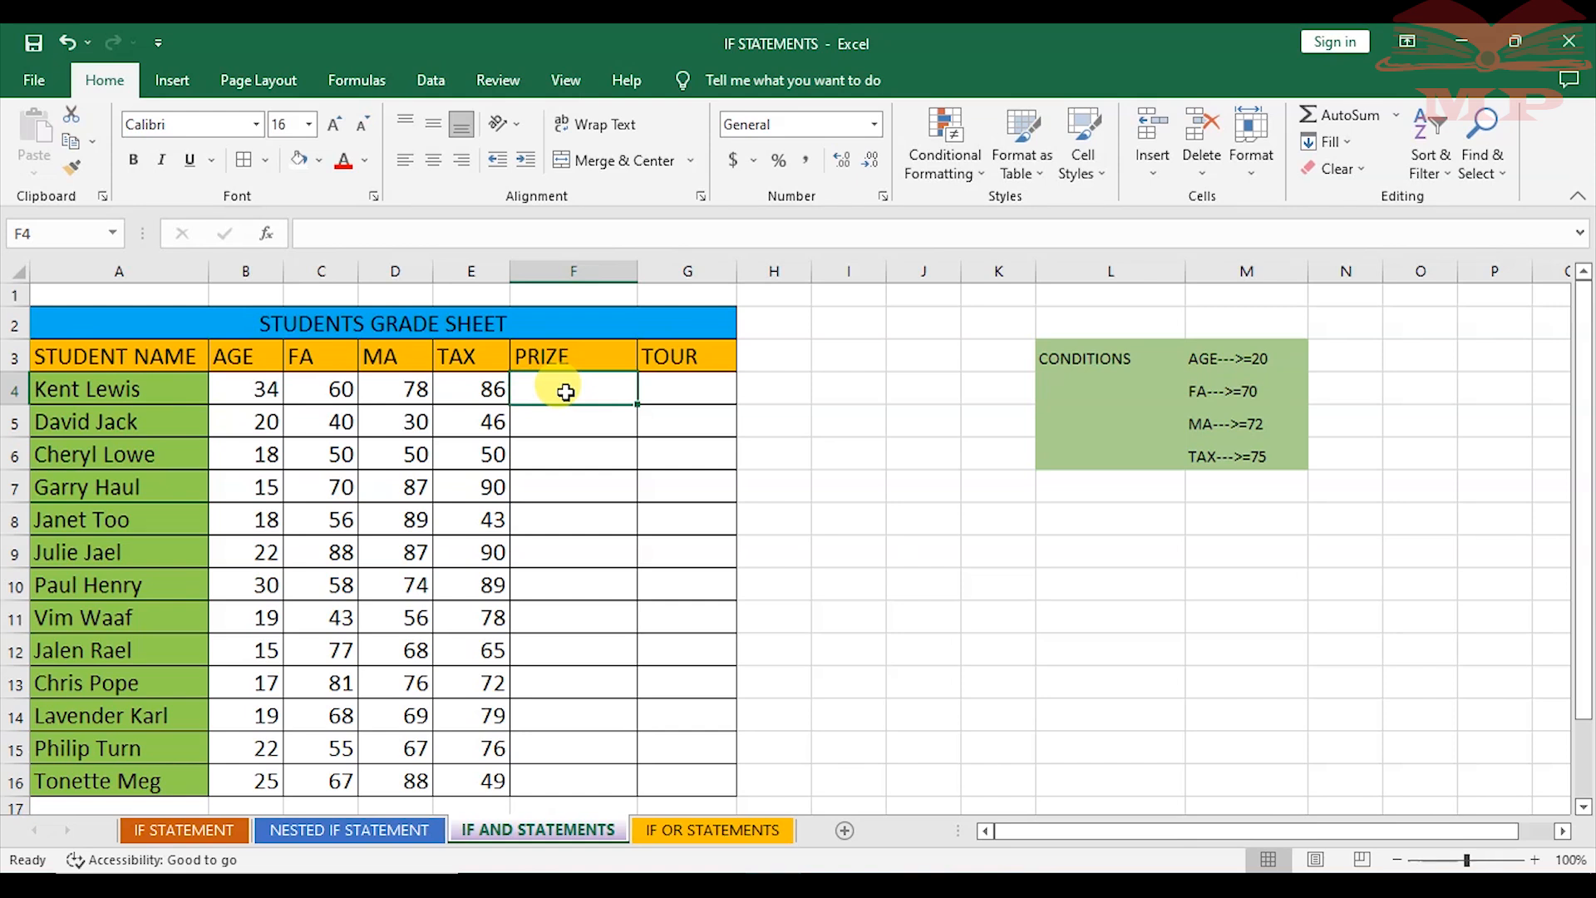
pyautogui.write('=')
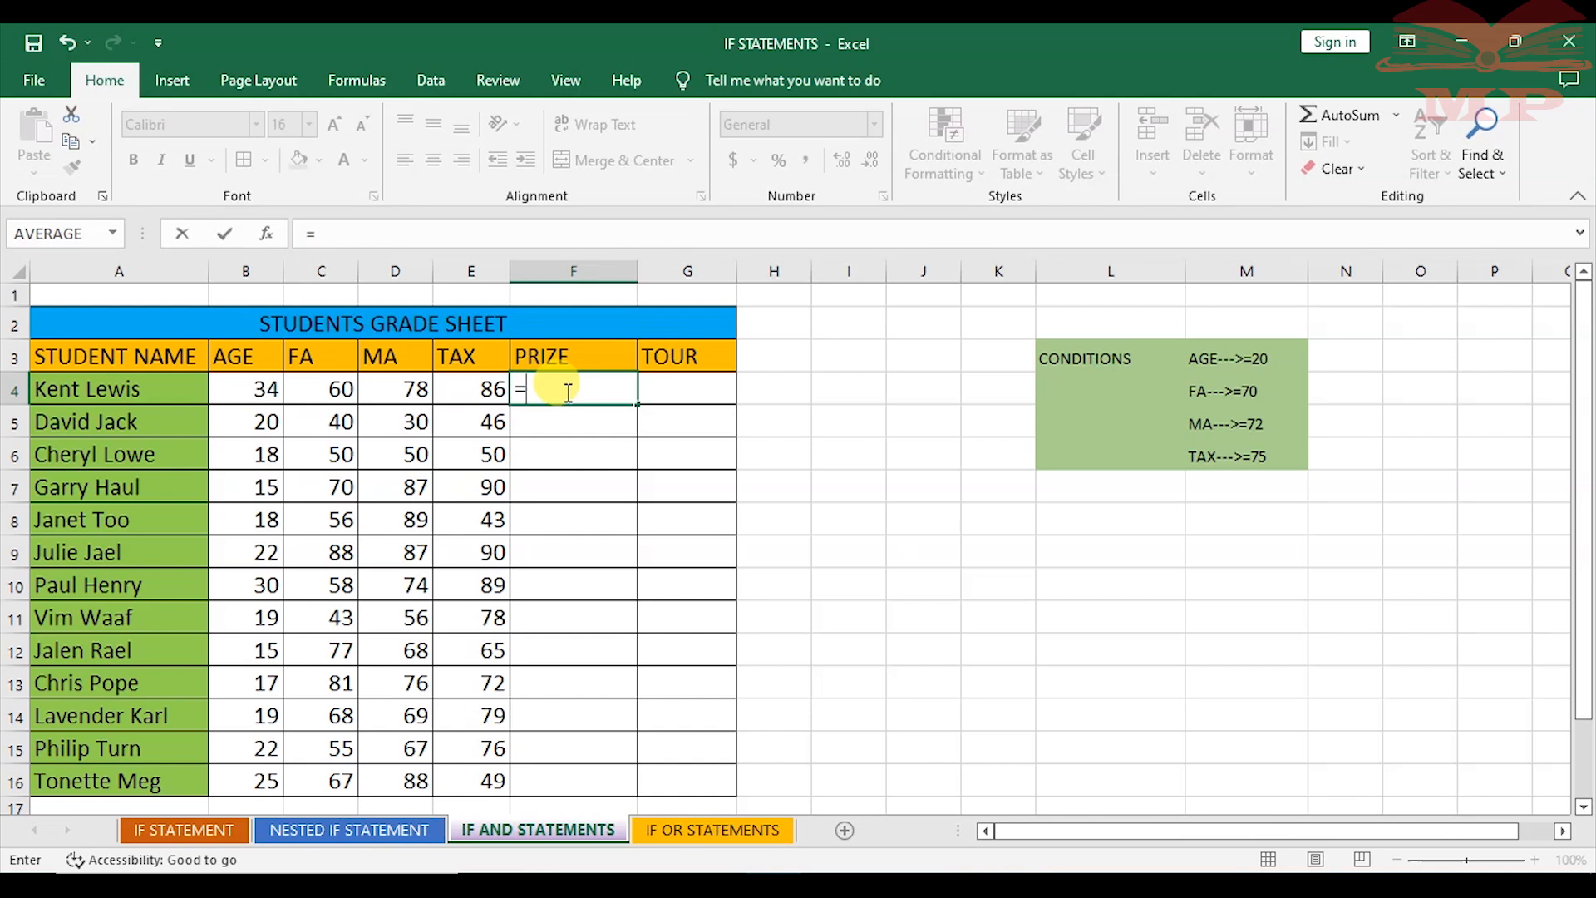
pyautogui.write('I')
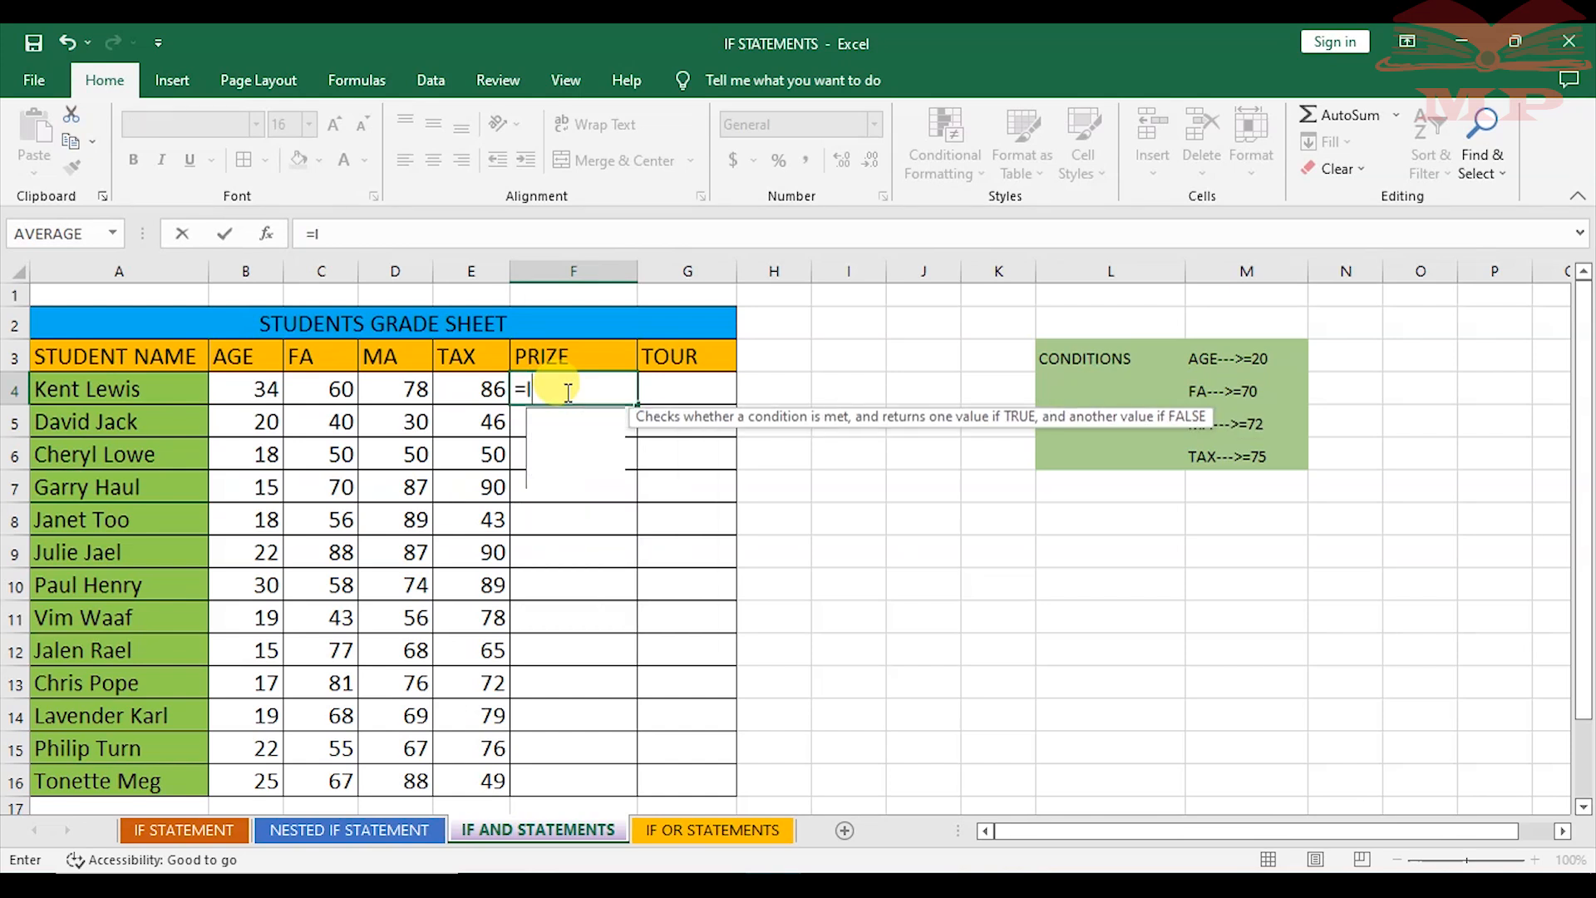
pyautogui.write('F')
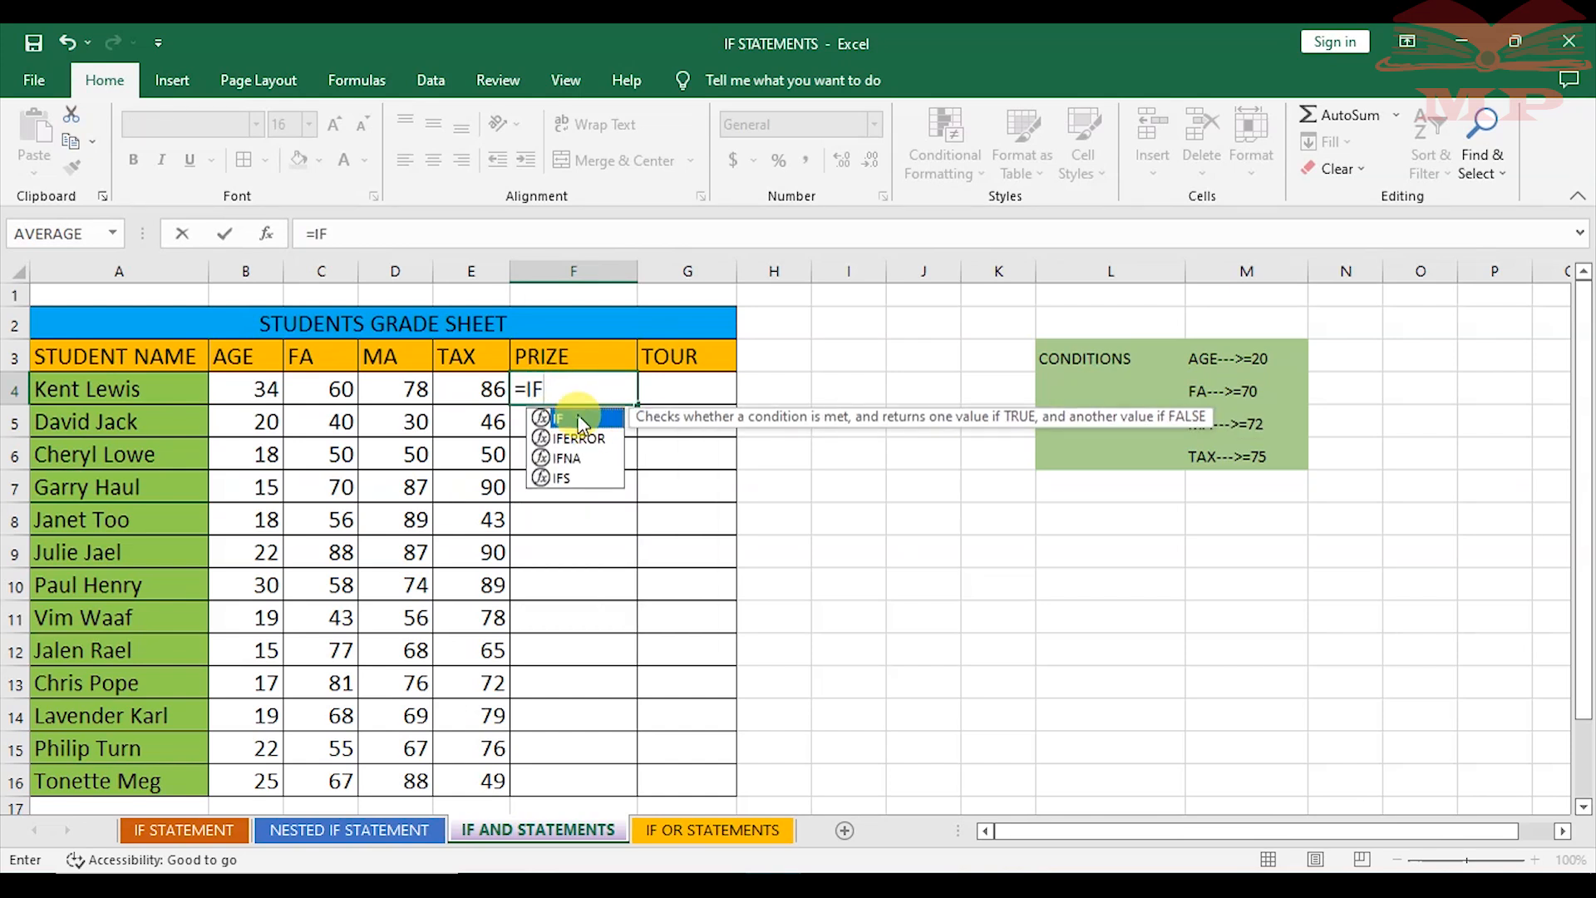
pyautogui.doubleClick(579, 424)
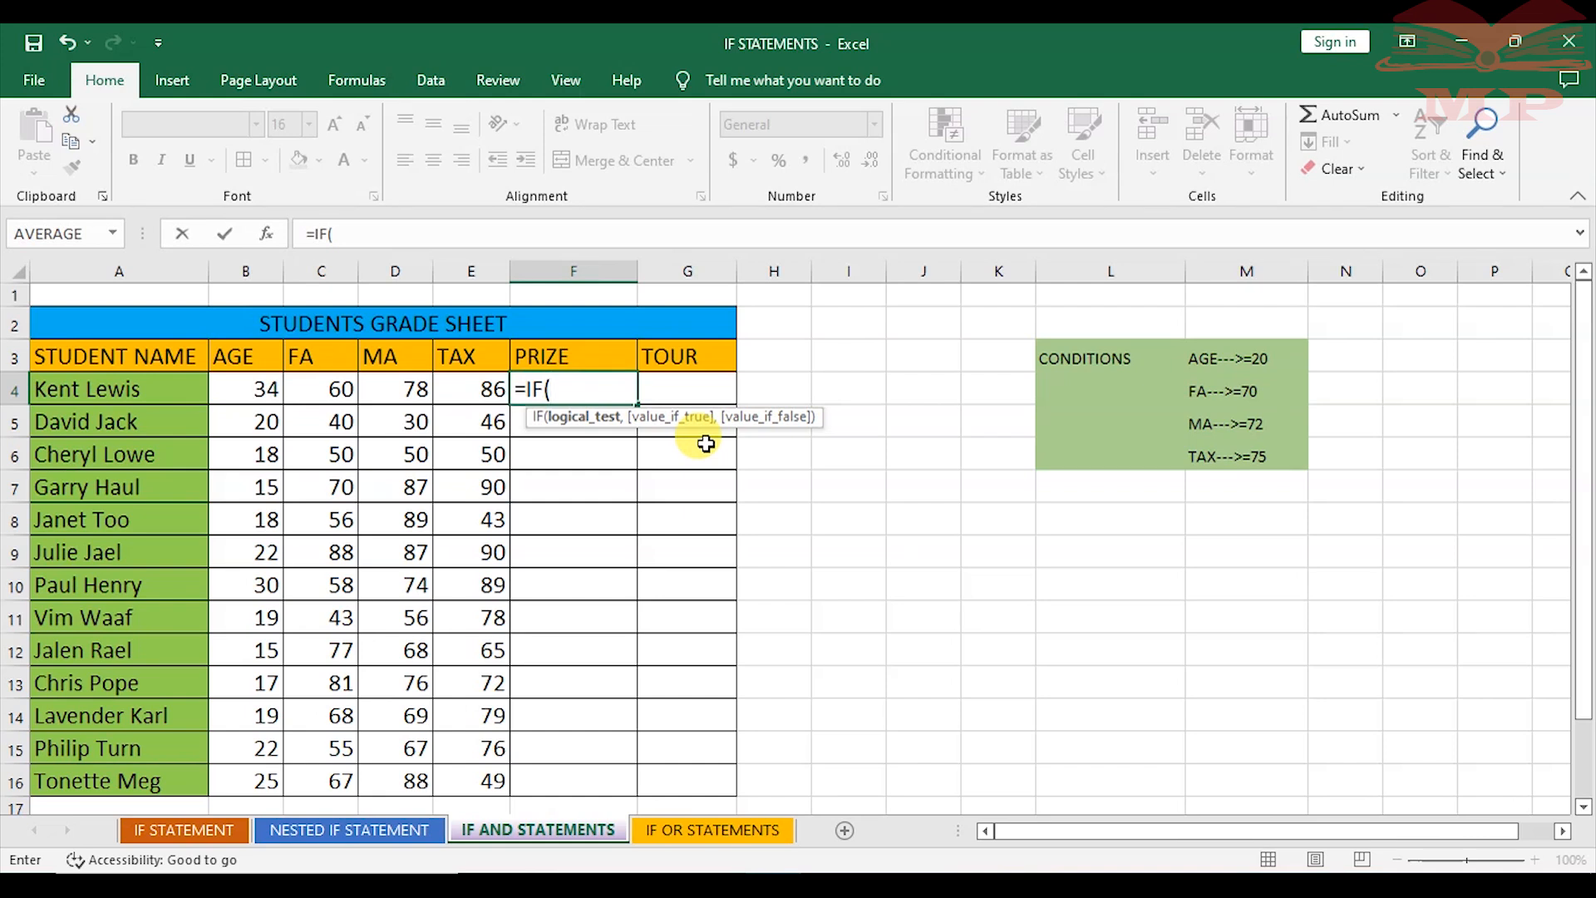
pyautogui.write('AND')
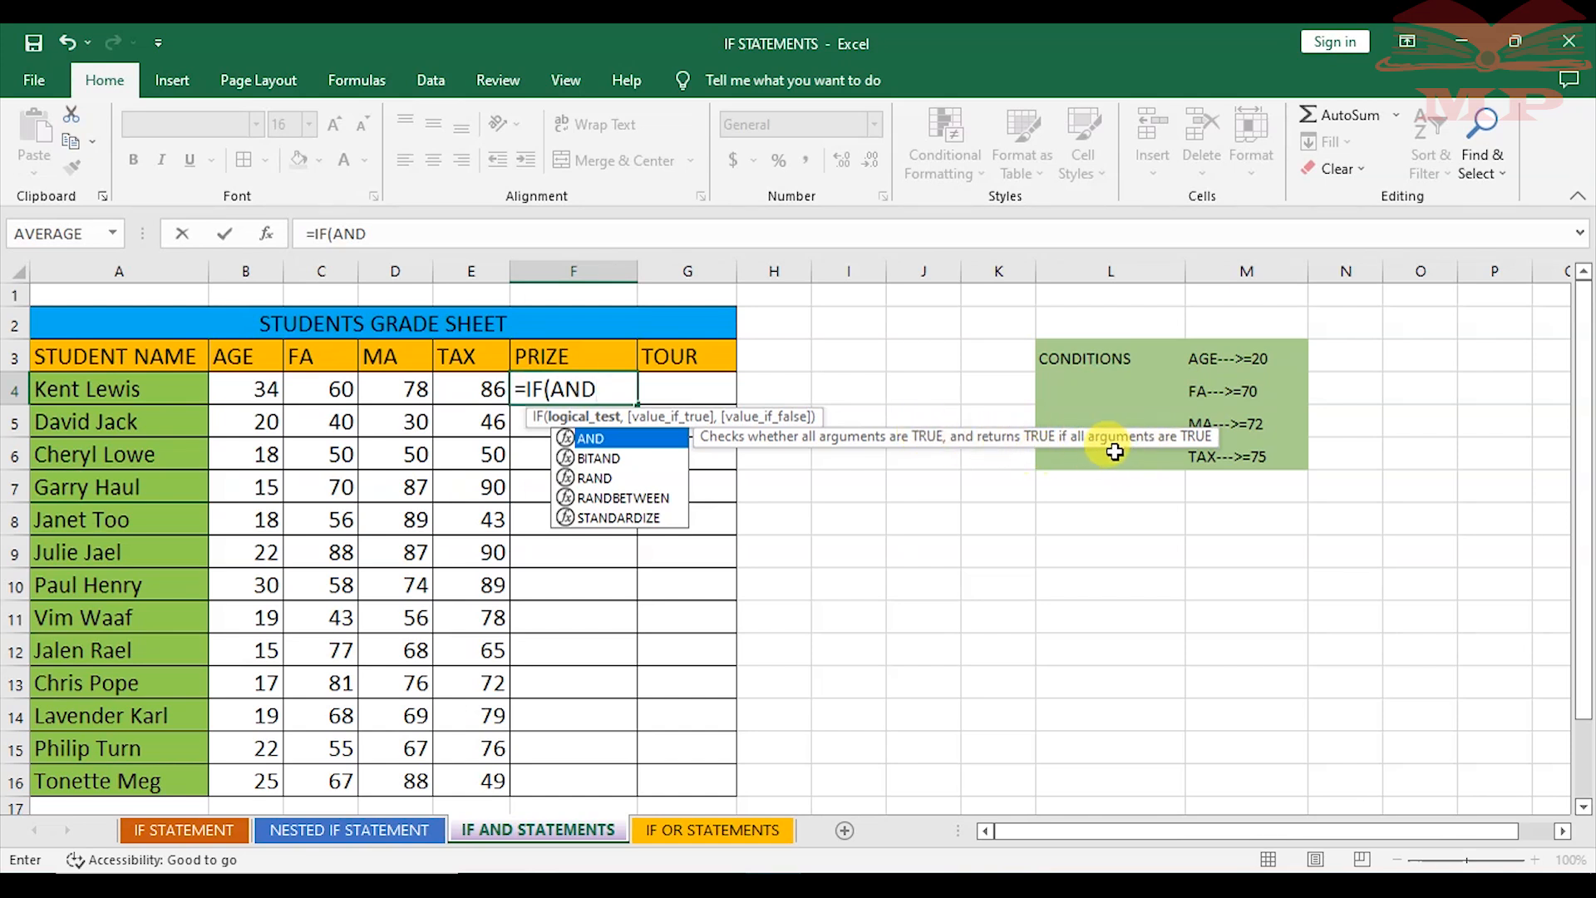
pyautogui.doubleClick(645, 441)
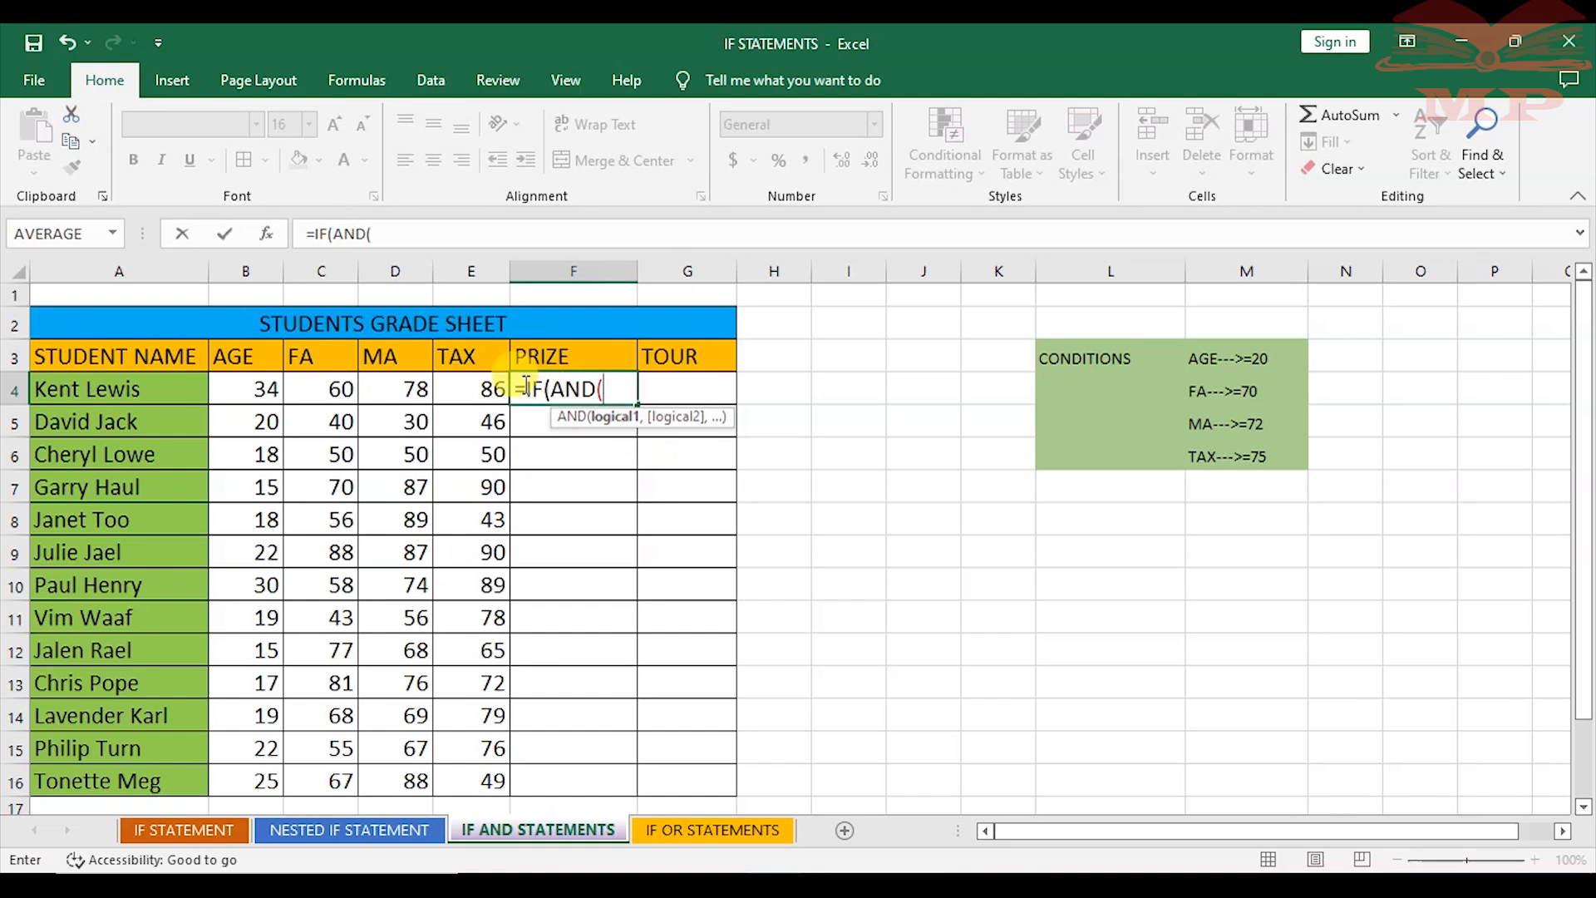
# - Add the age condition B4>=20 and the FA condition C4>=70 to the AND function in F4
pyautogui.click(247, 391)
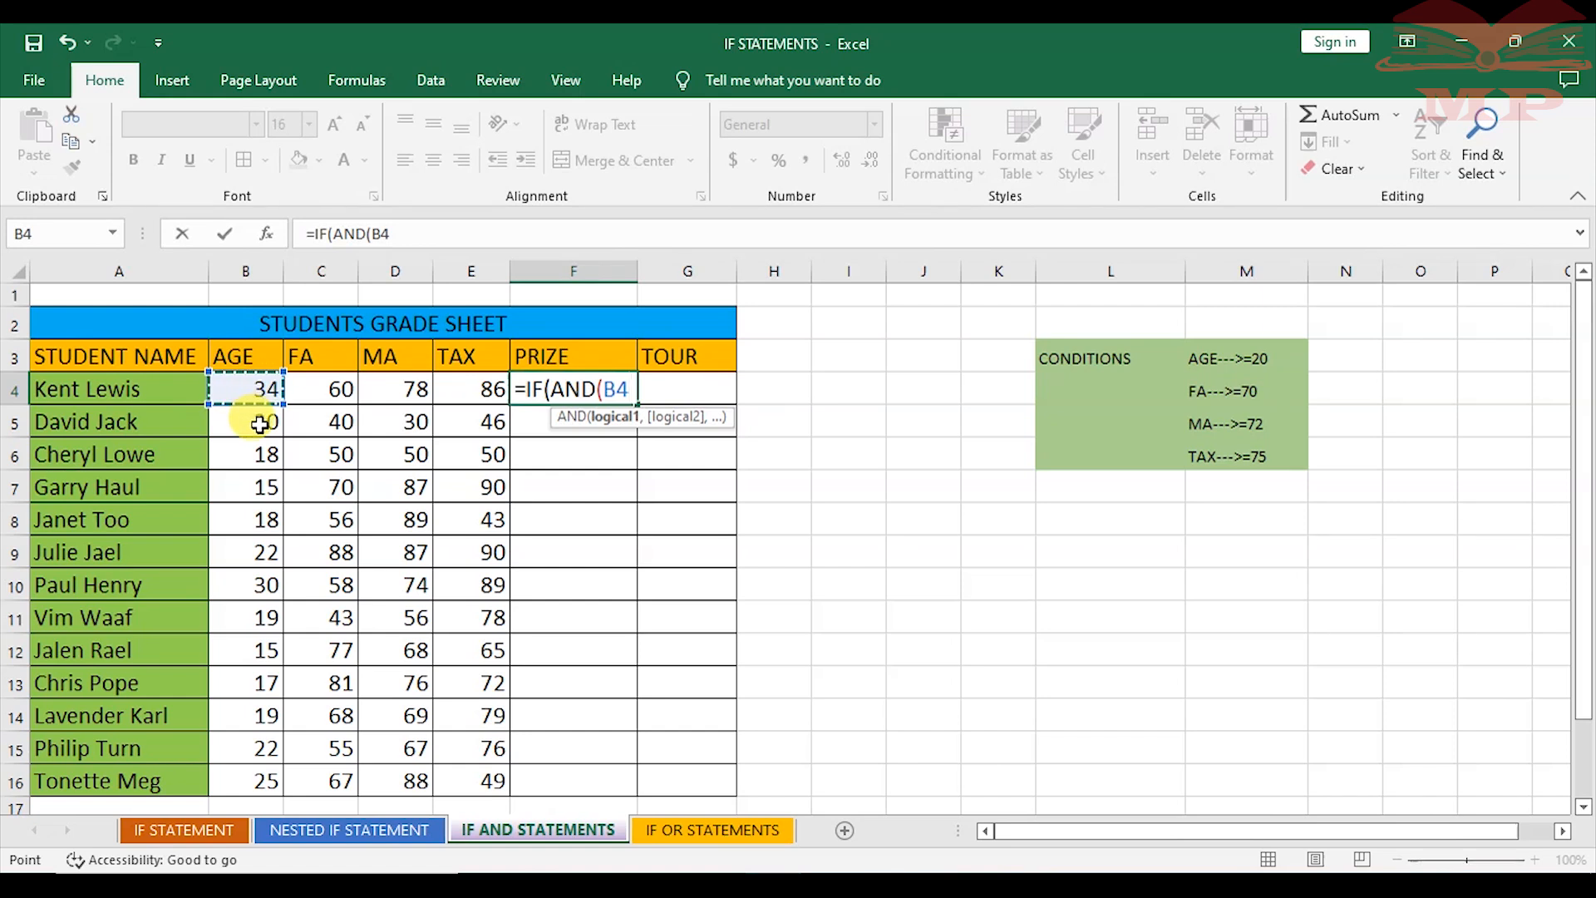
pyautogui.write('>=')
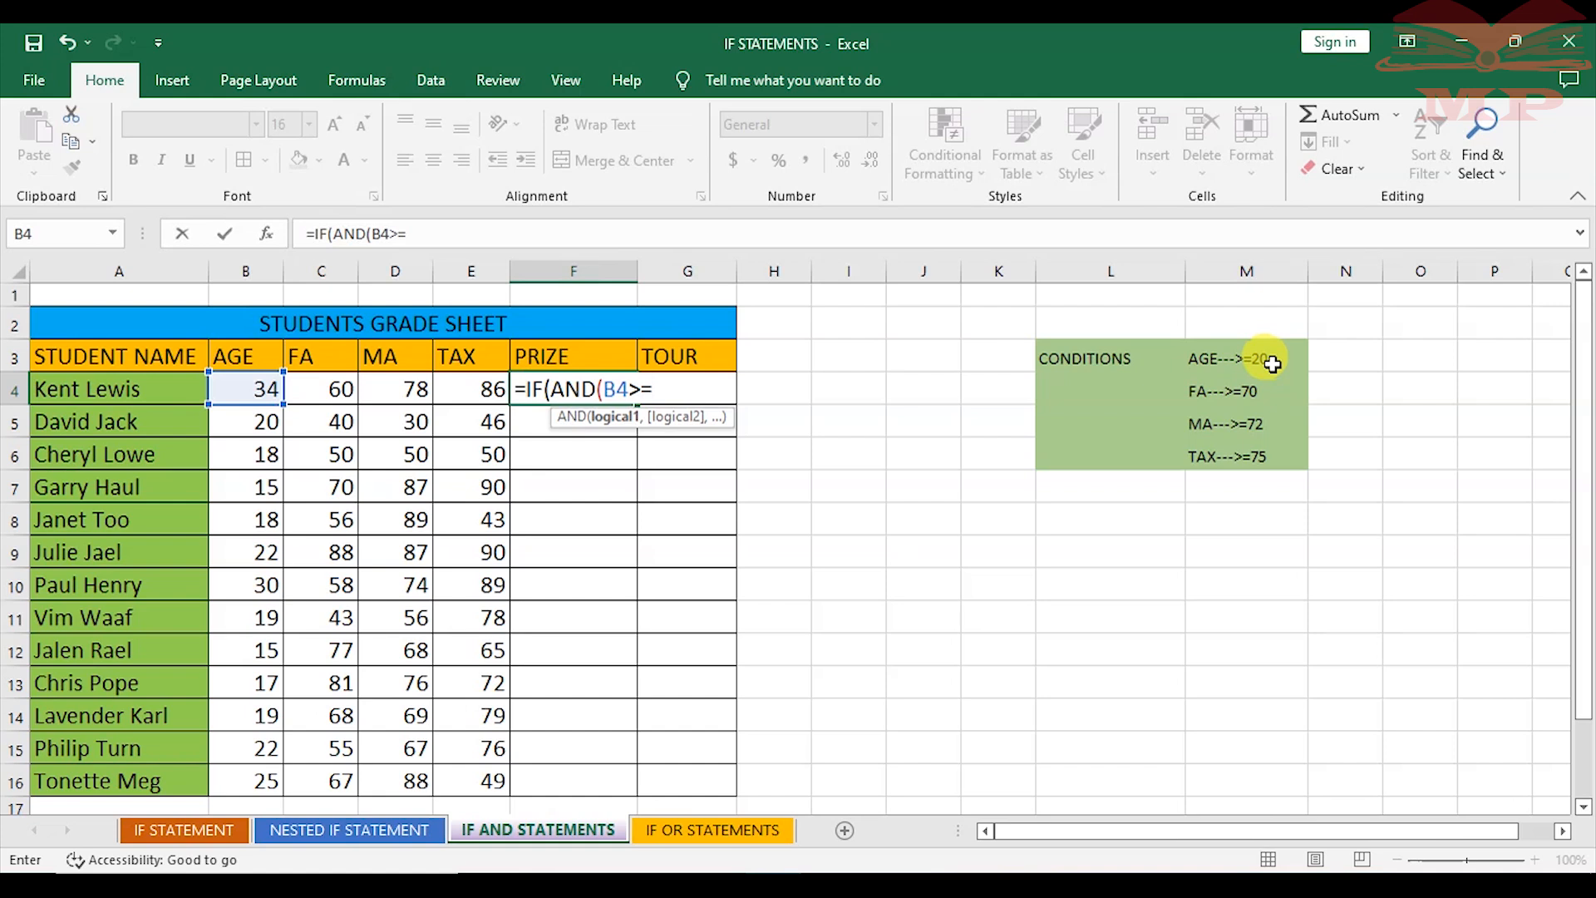
pyautogui.write('20,')
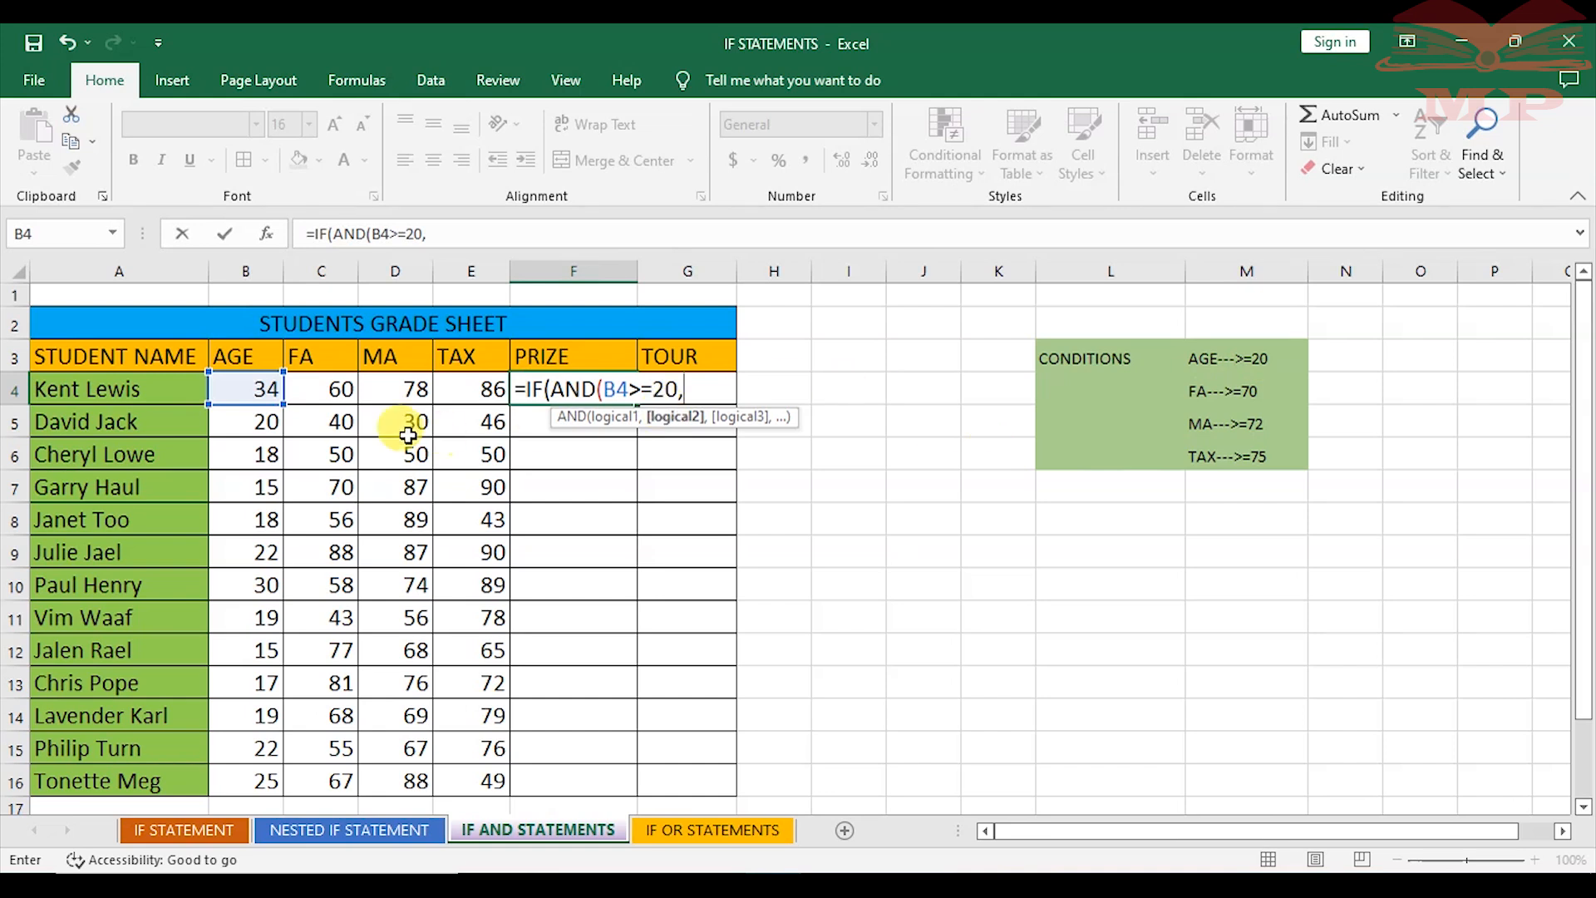
pyautogui.click(327, 389)
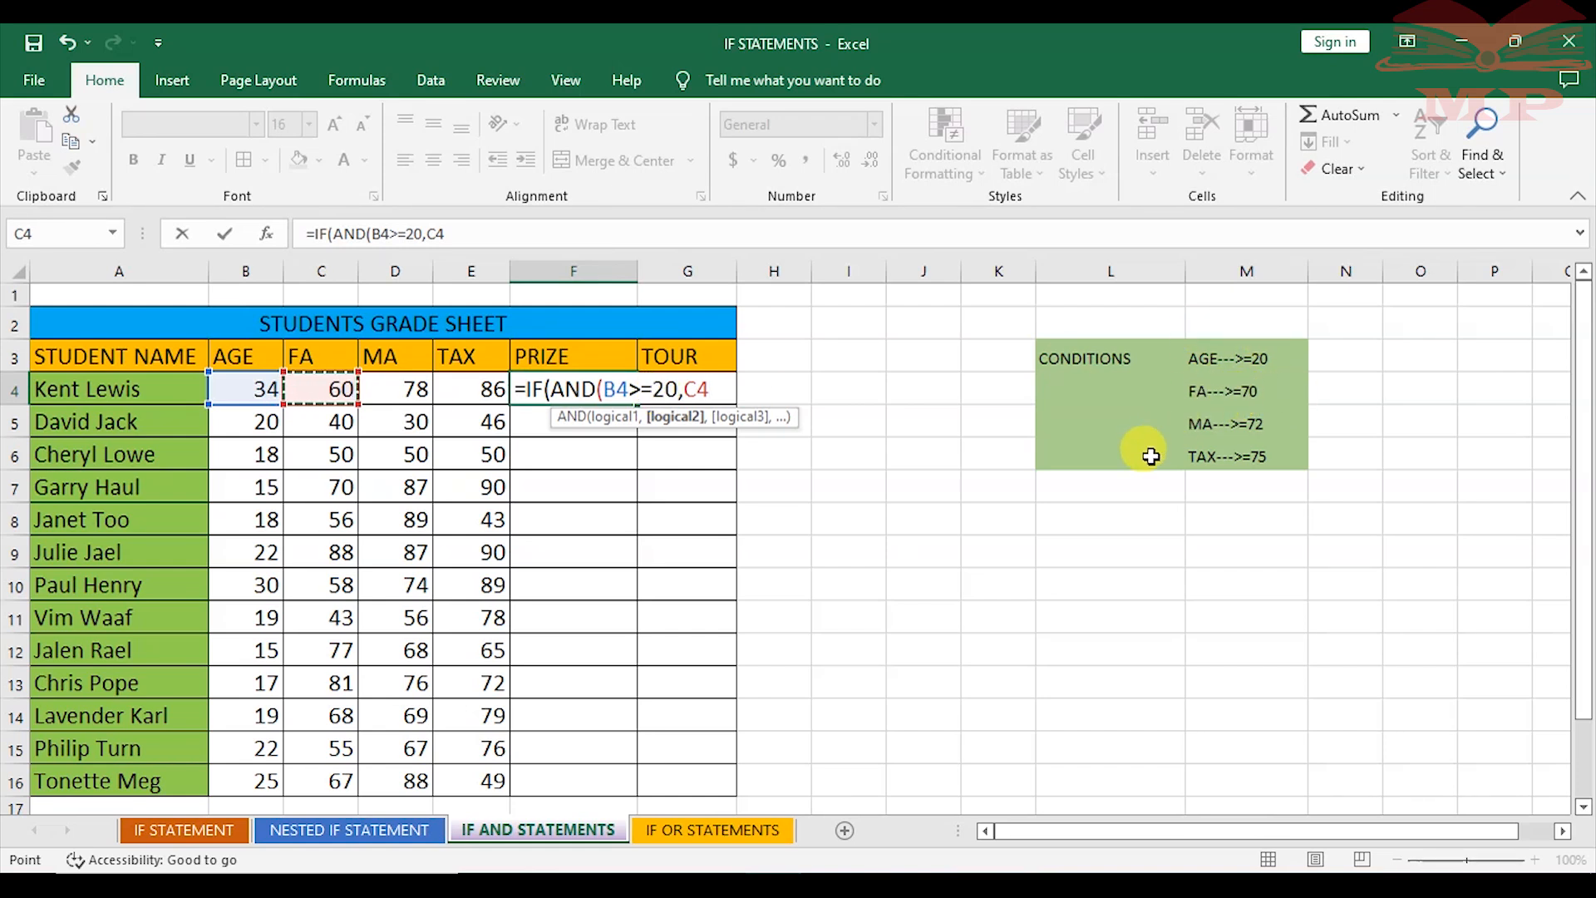
pyautogui.write('>=70')
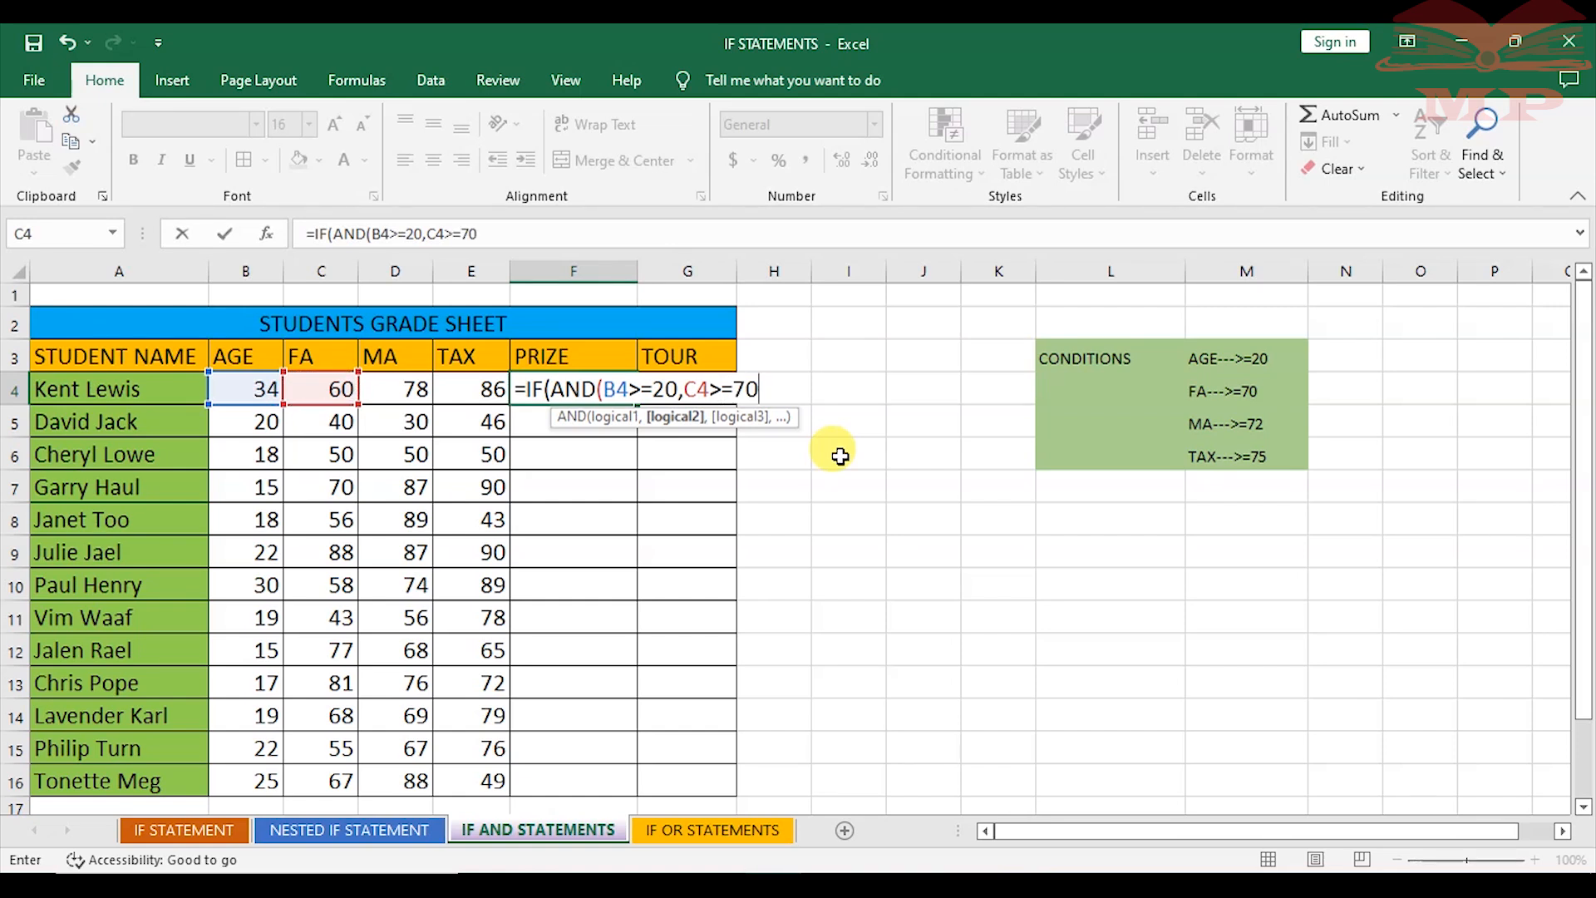
pyautogui.write(',')
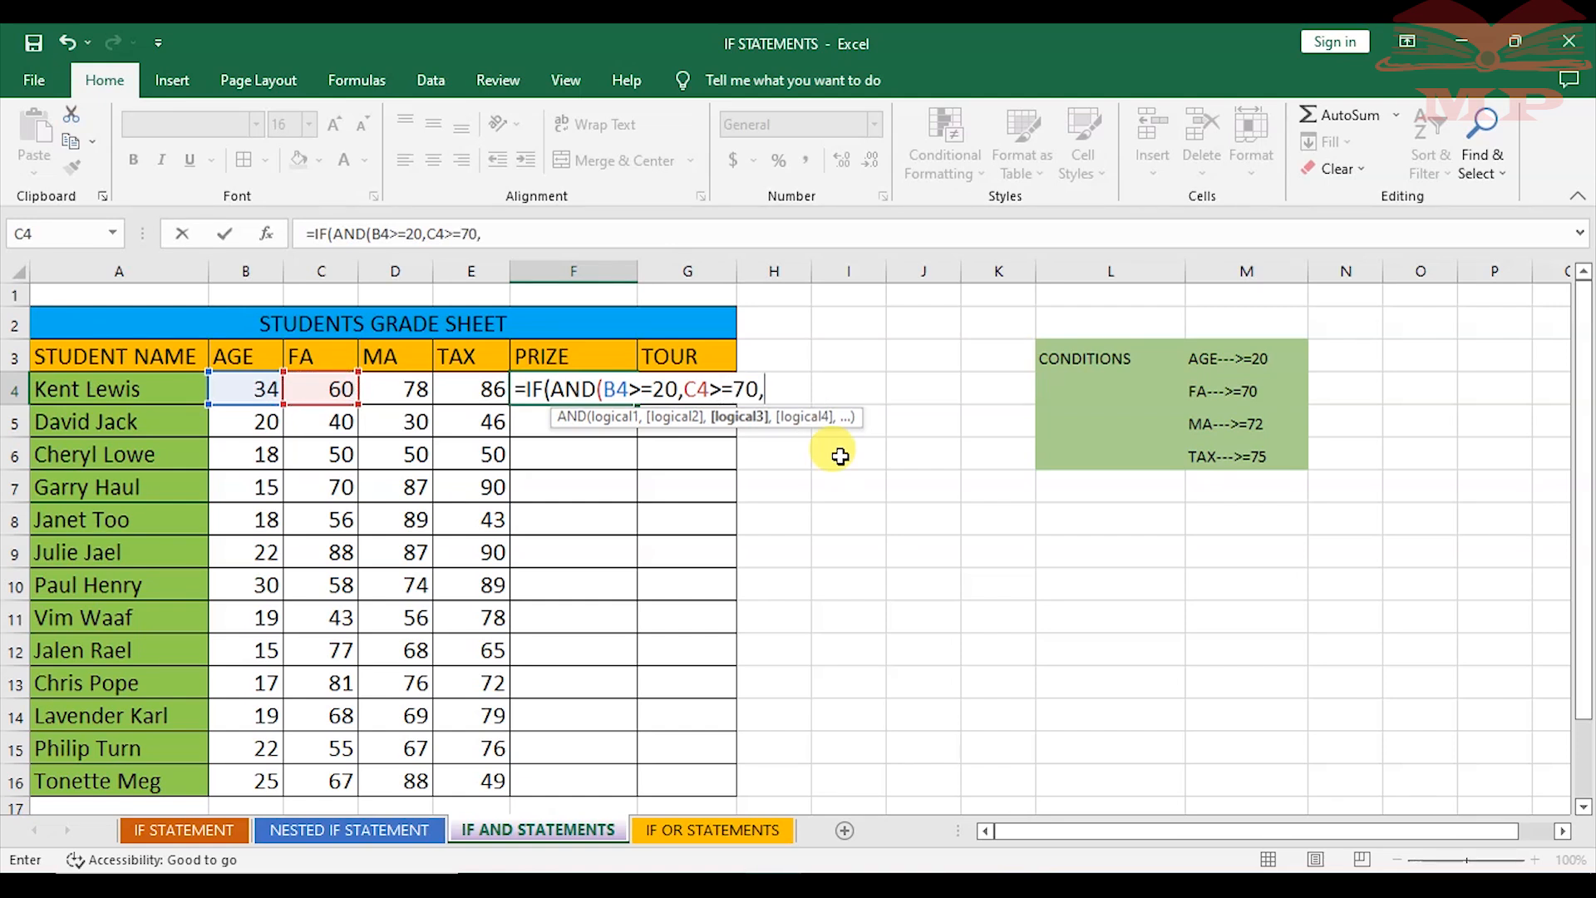
# - Add the conditions D4>=72 and E4>=75 to the formula in F4 and close the AND function
pyautogui.click(410, 390)
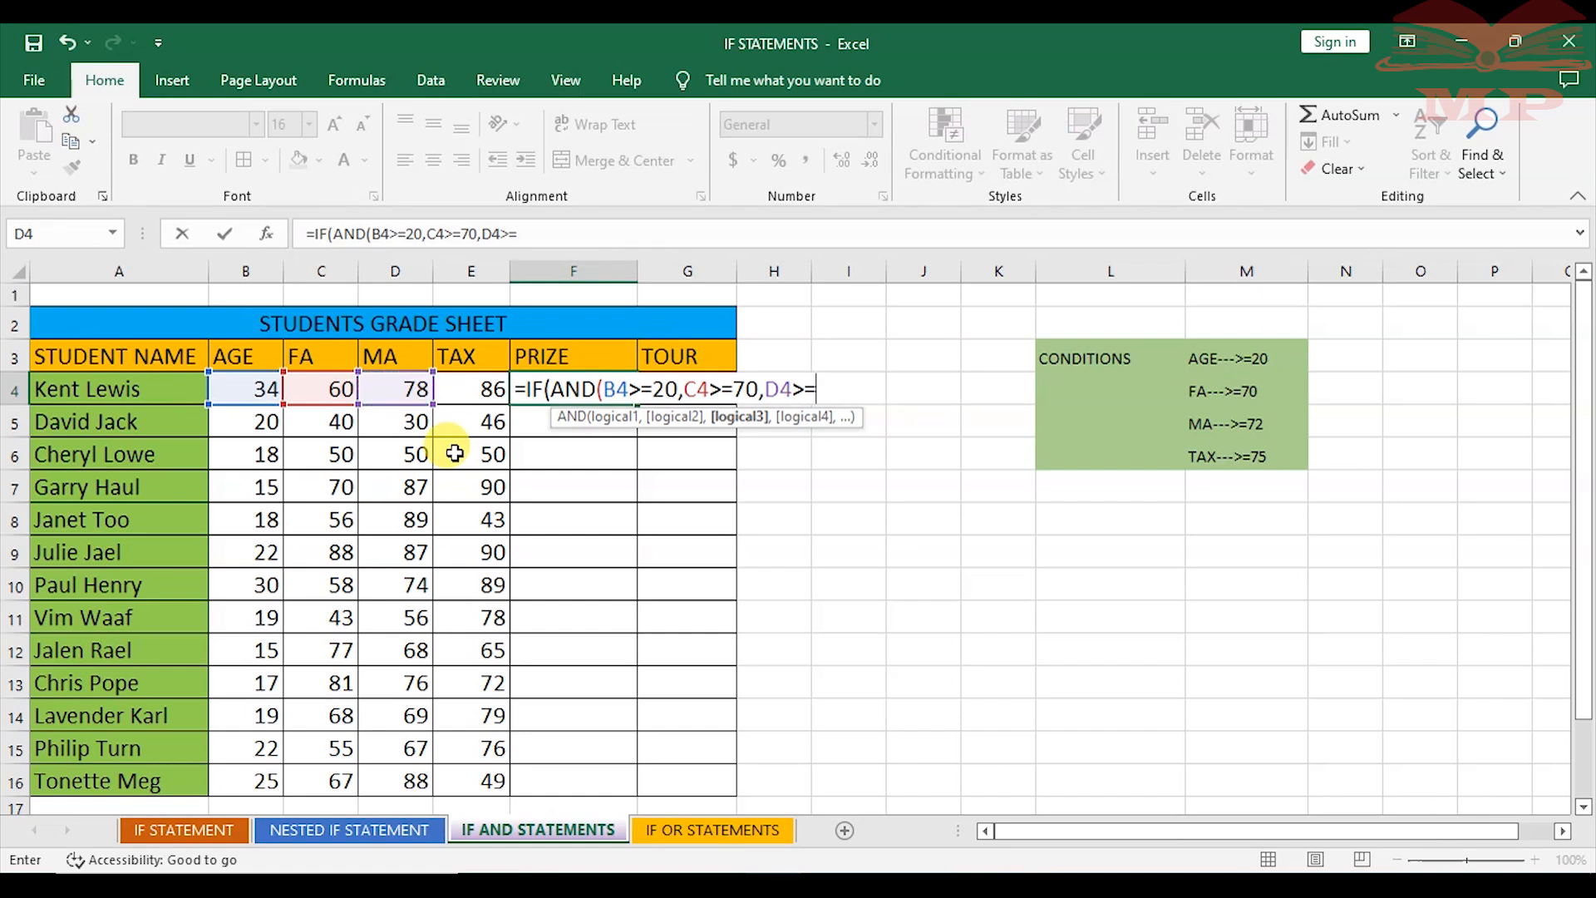
pyautogui.write('72,')
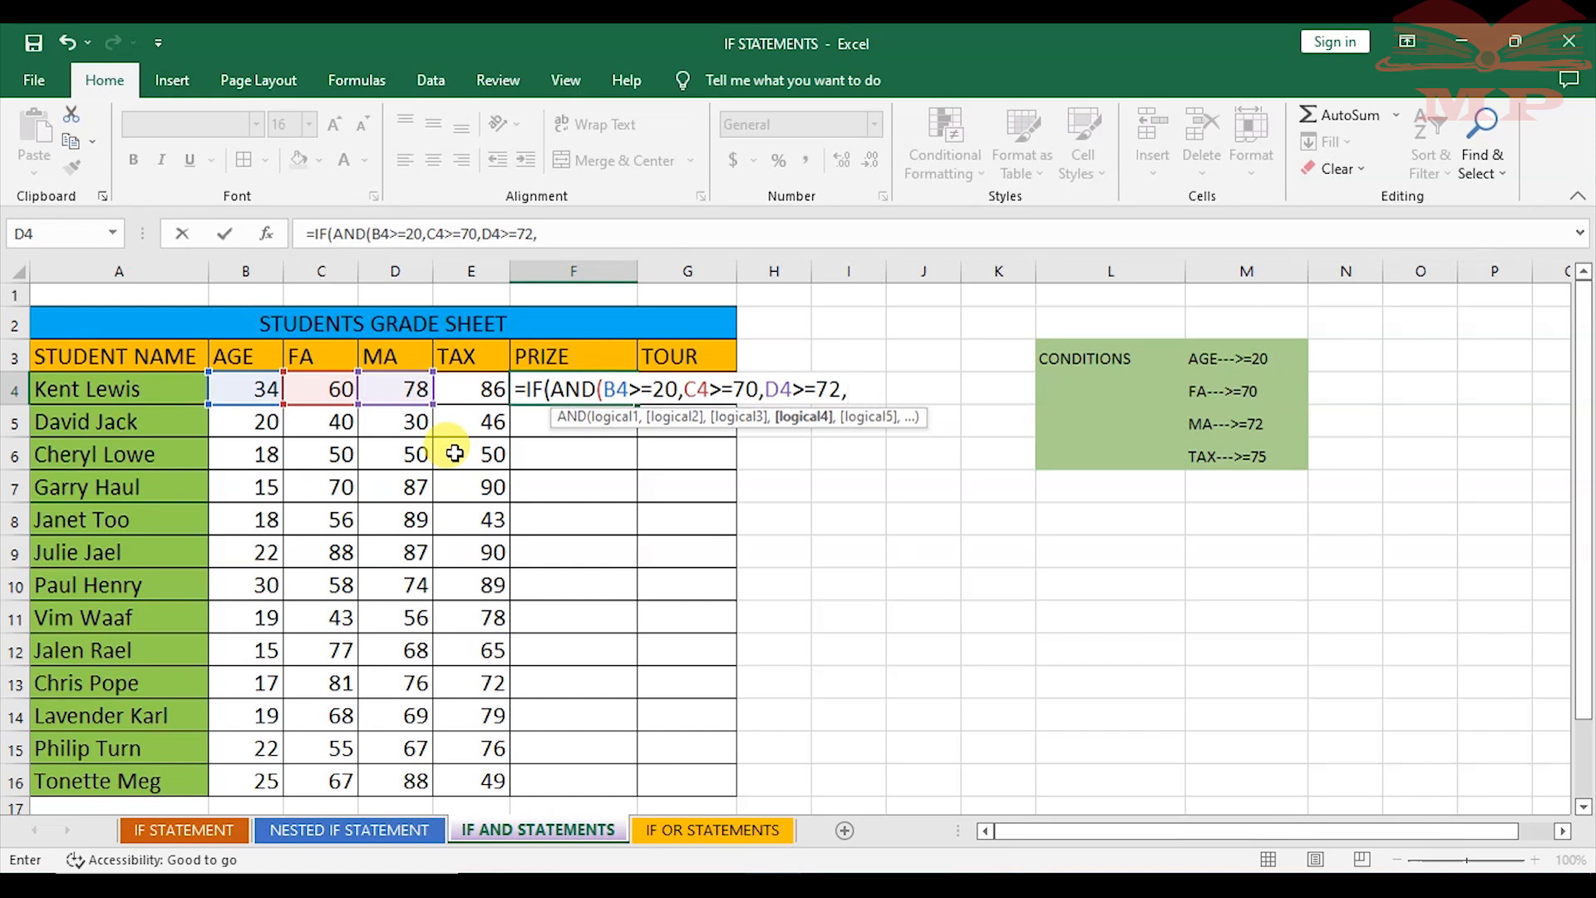
pyautogui.click(465, 389)
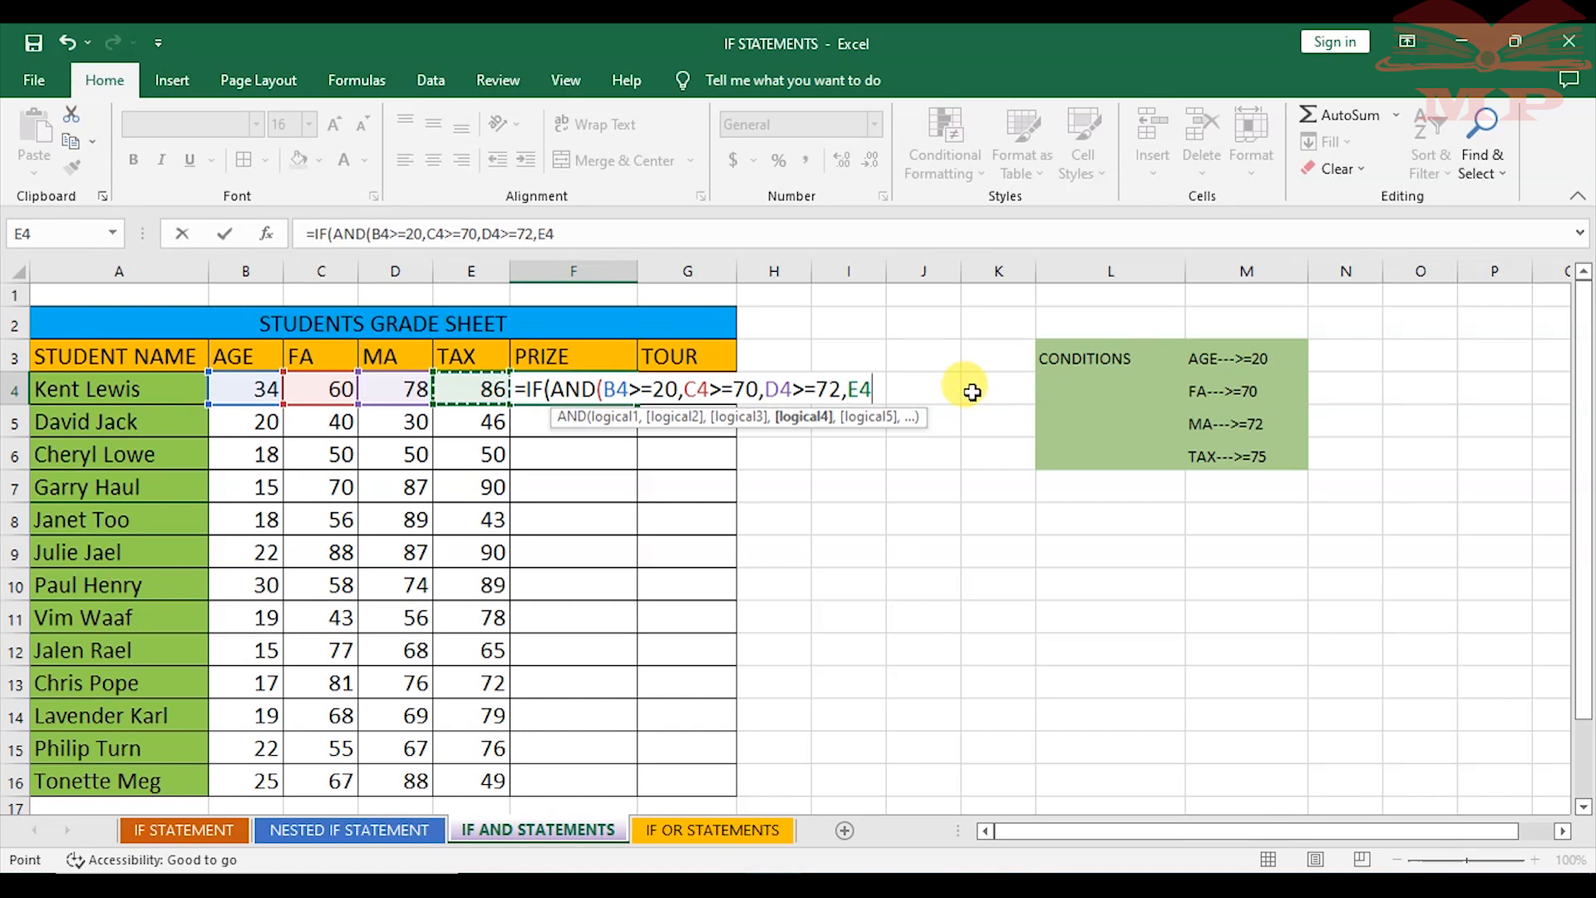
pyautogui.write('>=75')
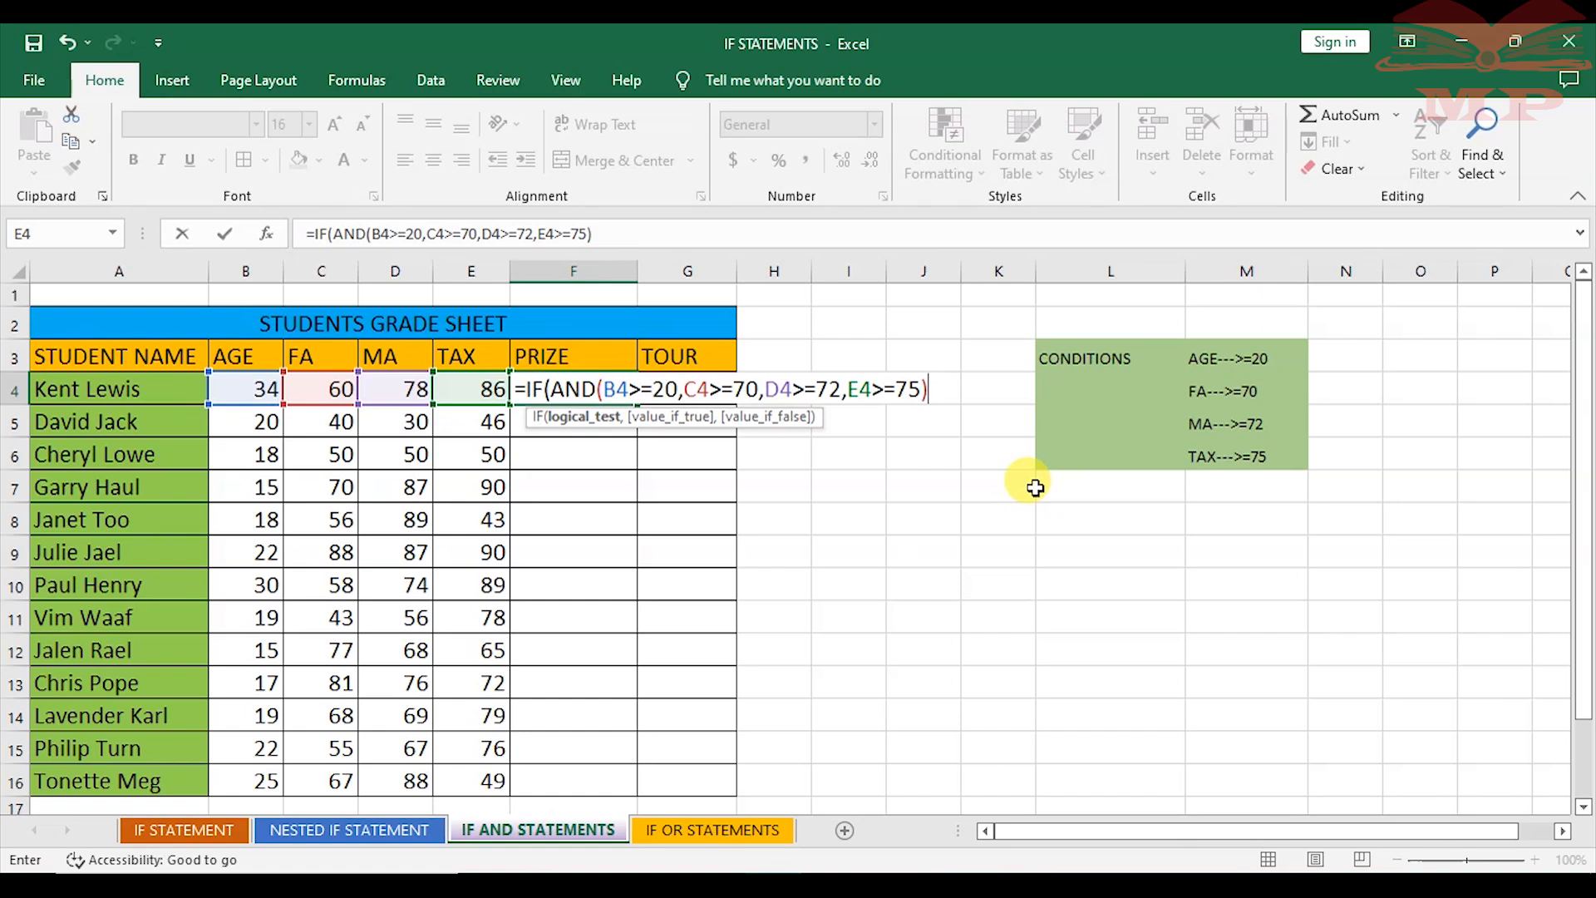
pyautogui.write(',')
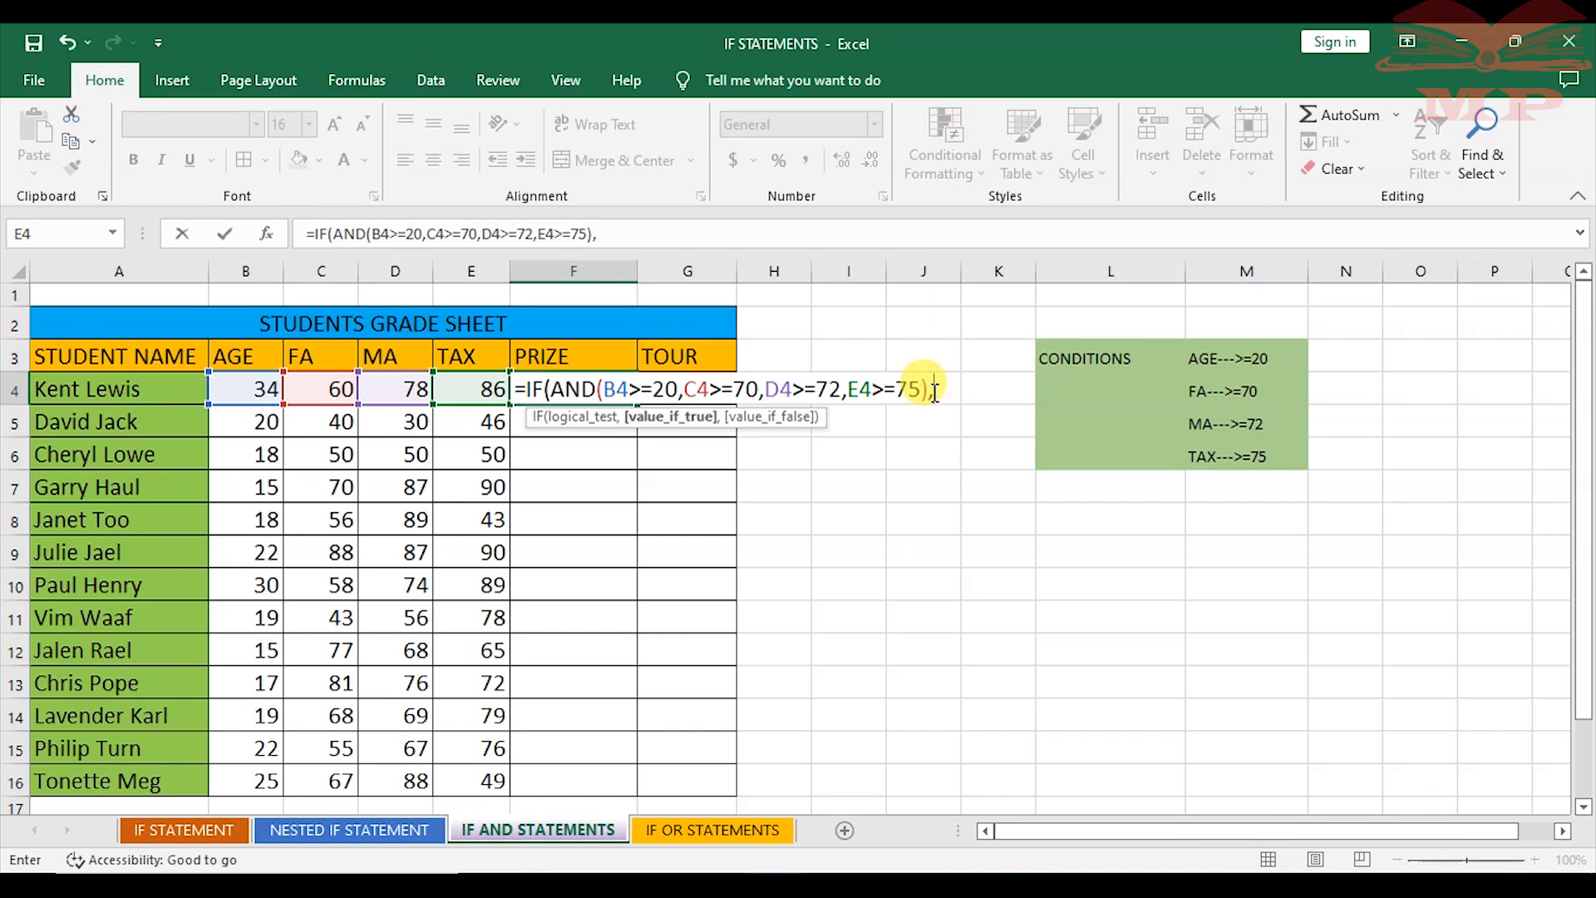
# - Complete the F4 formula with B4*100 as the value if true and "NO PRIZE" as the value if false
pyautogui.click(252, 389)
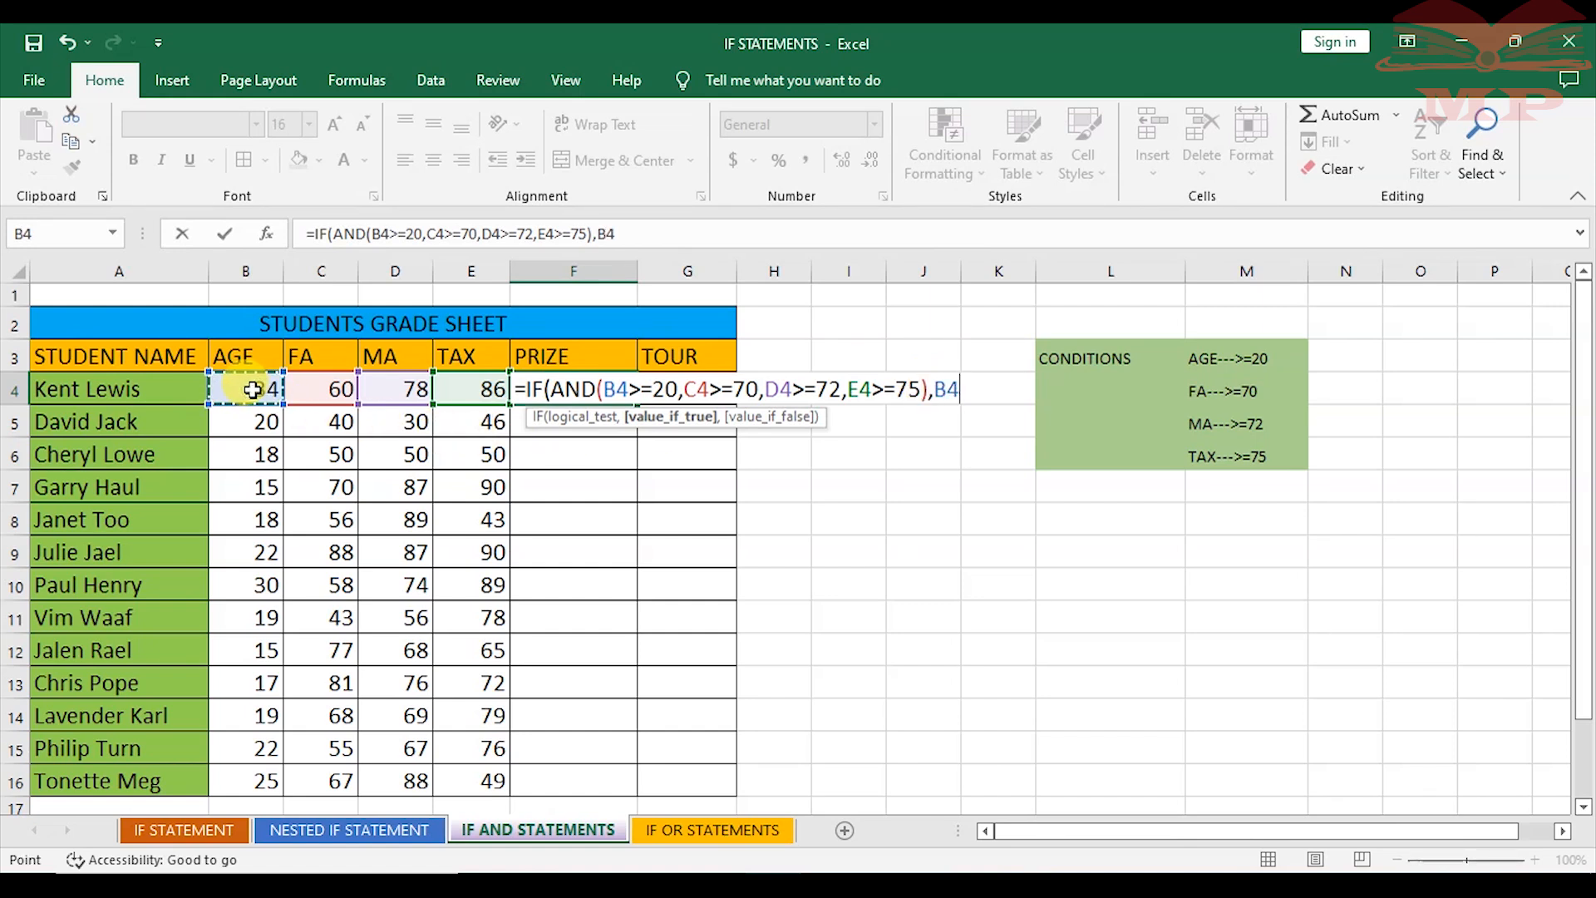
pyautogui.write('*100')
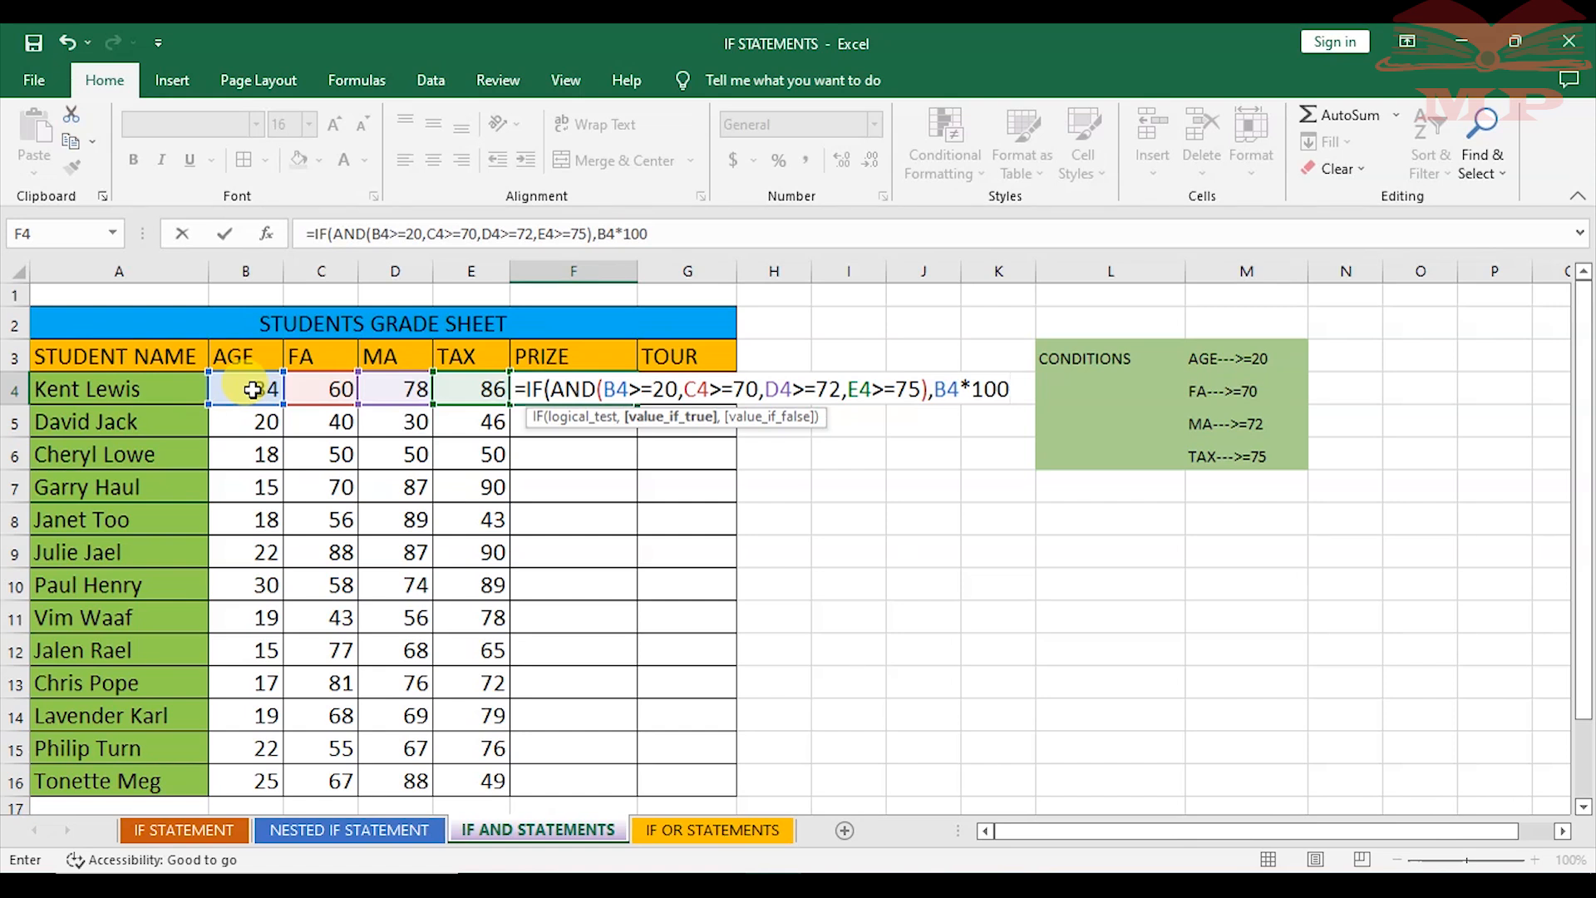
pyautogui.write(',')
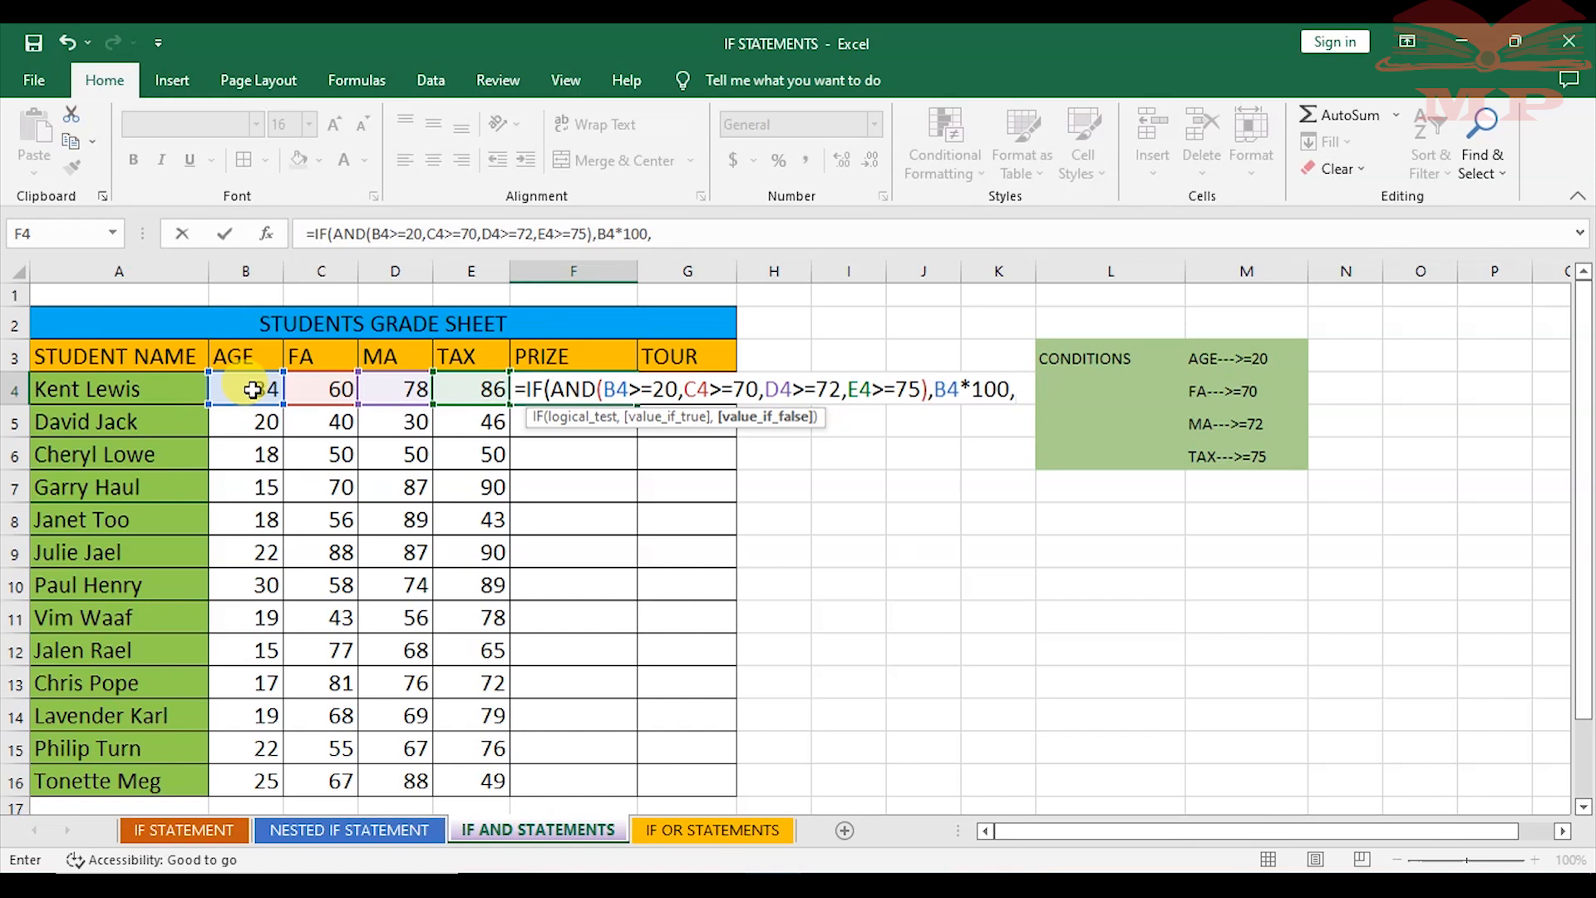
pyautogui.write('"NO')
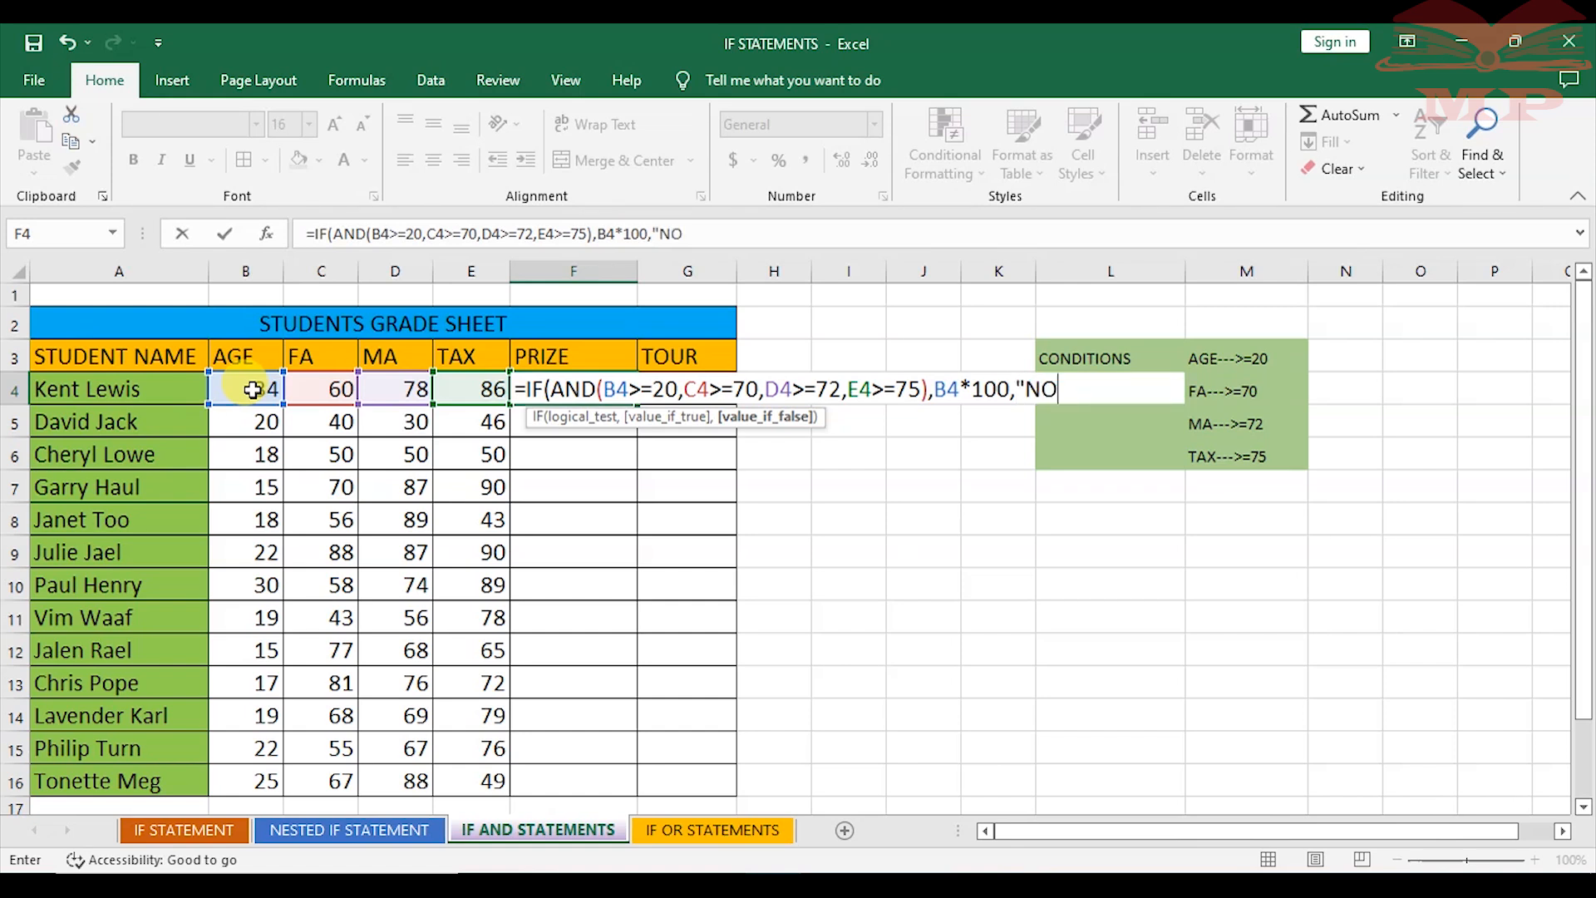
pyautogui.write(' PRIZE')
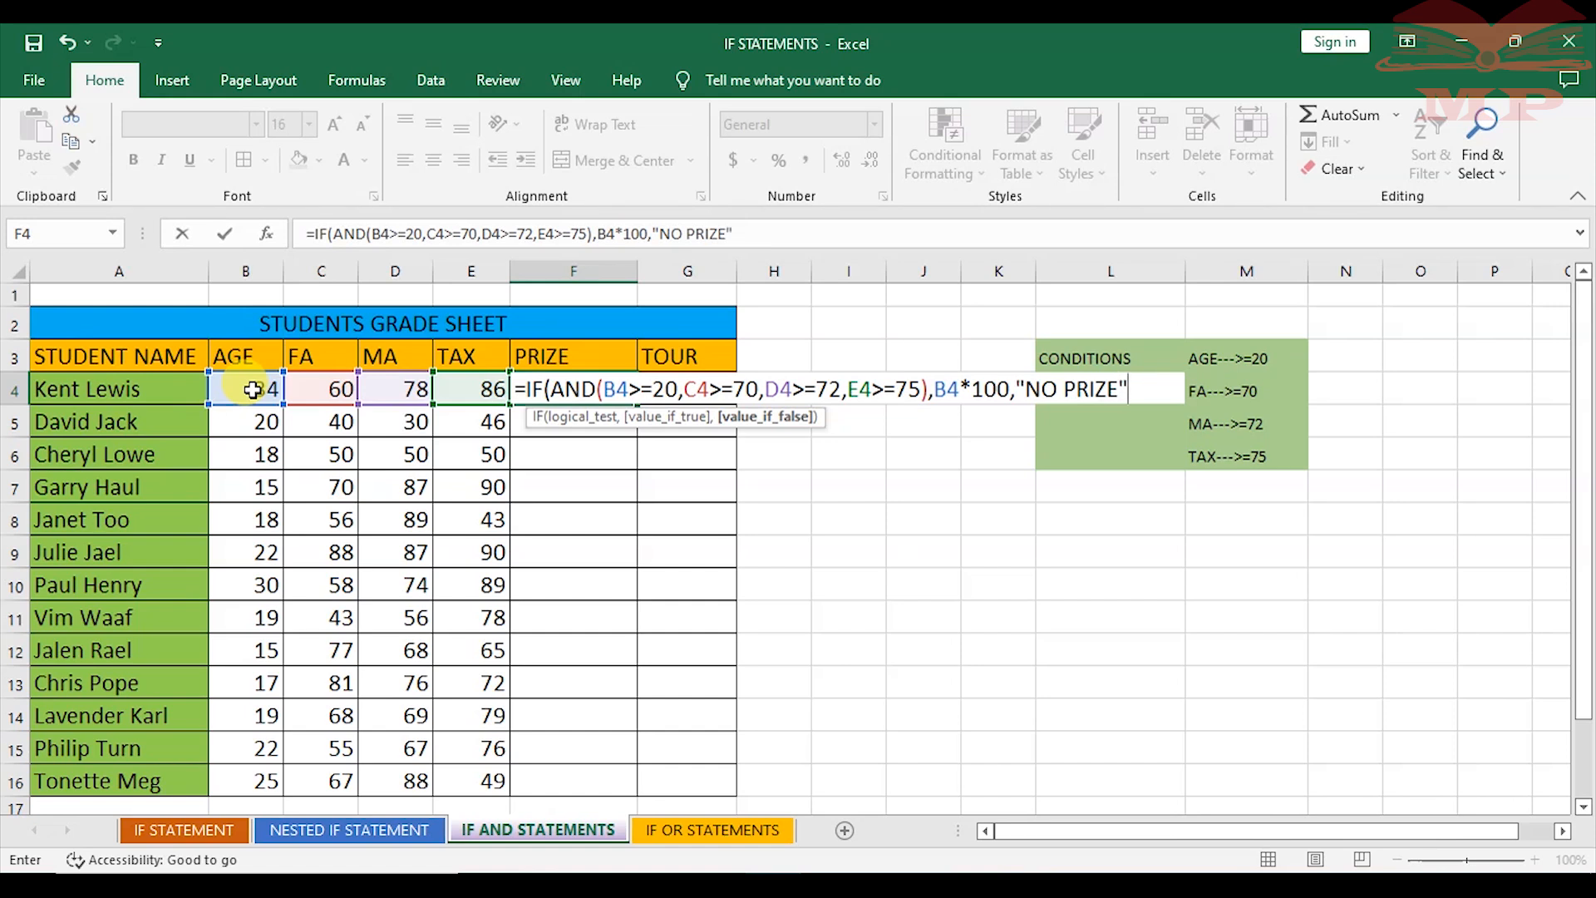
pyautogui.write(')')
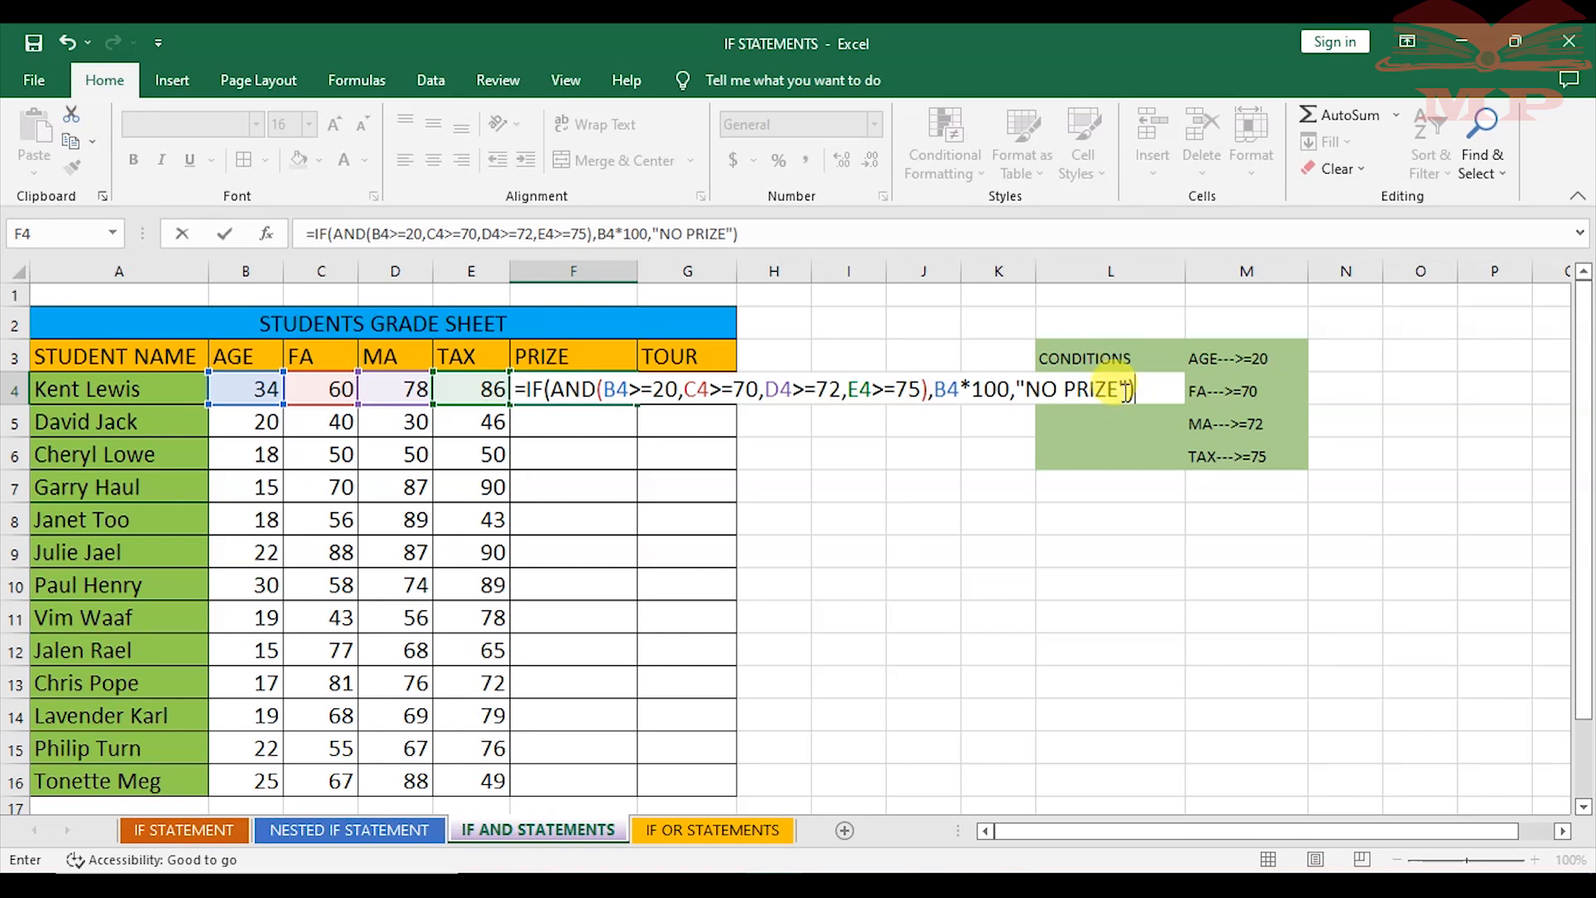
pyautogui.press('Return')
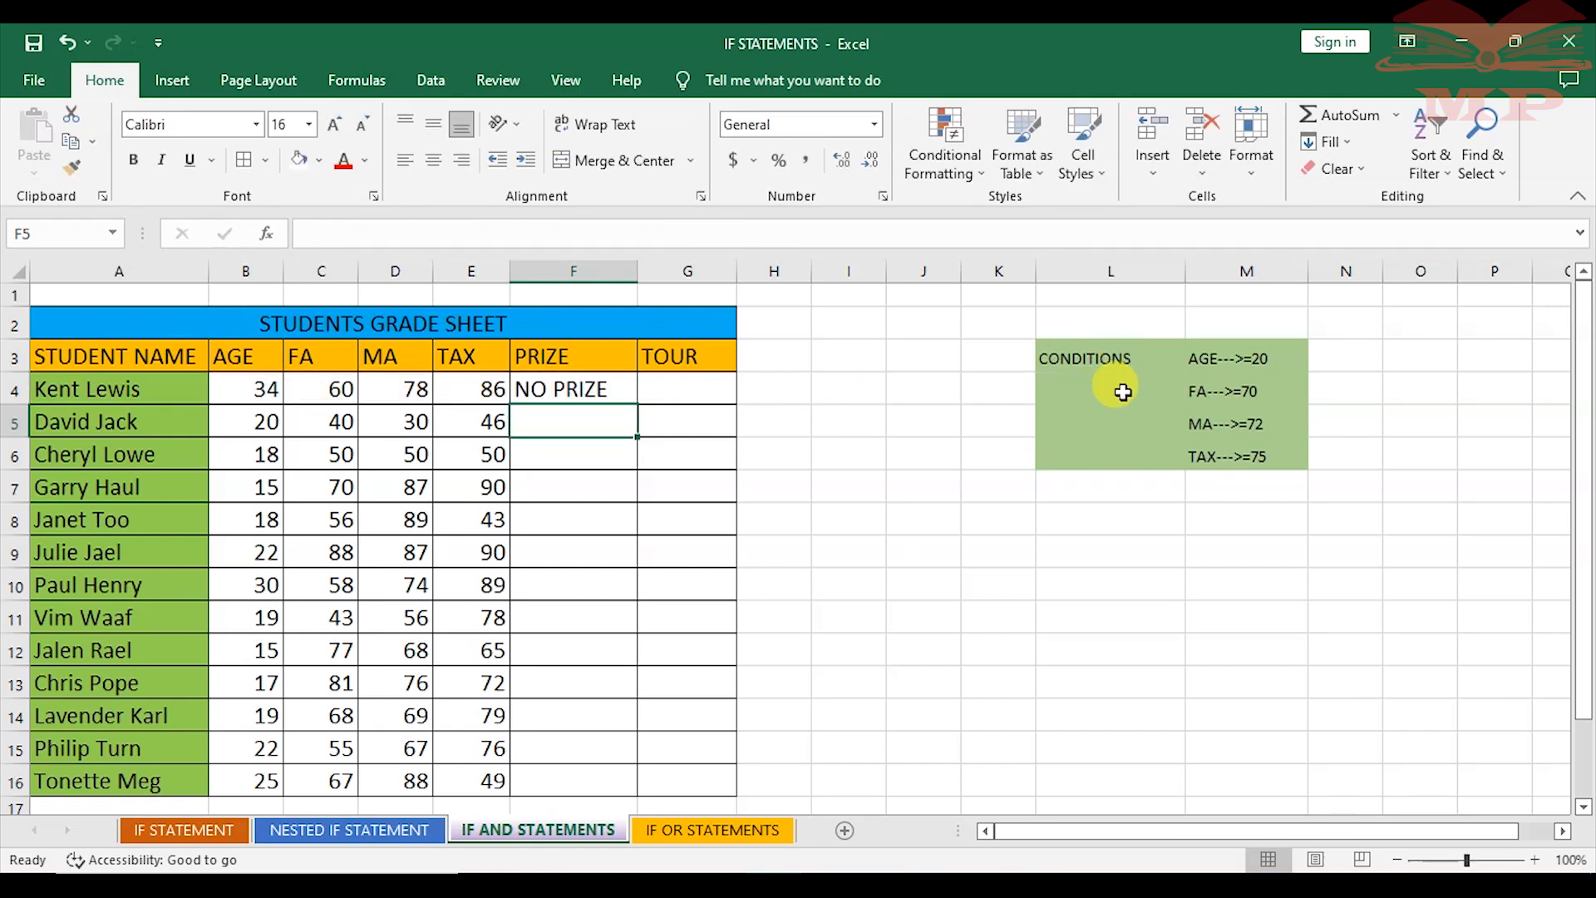
# - Fill the prize formula from F4 down through F16 and widen the PRIZE column
pyautogui.click(549, 392)
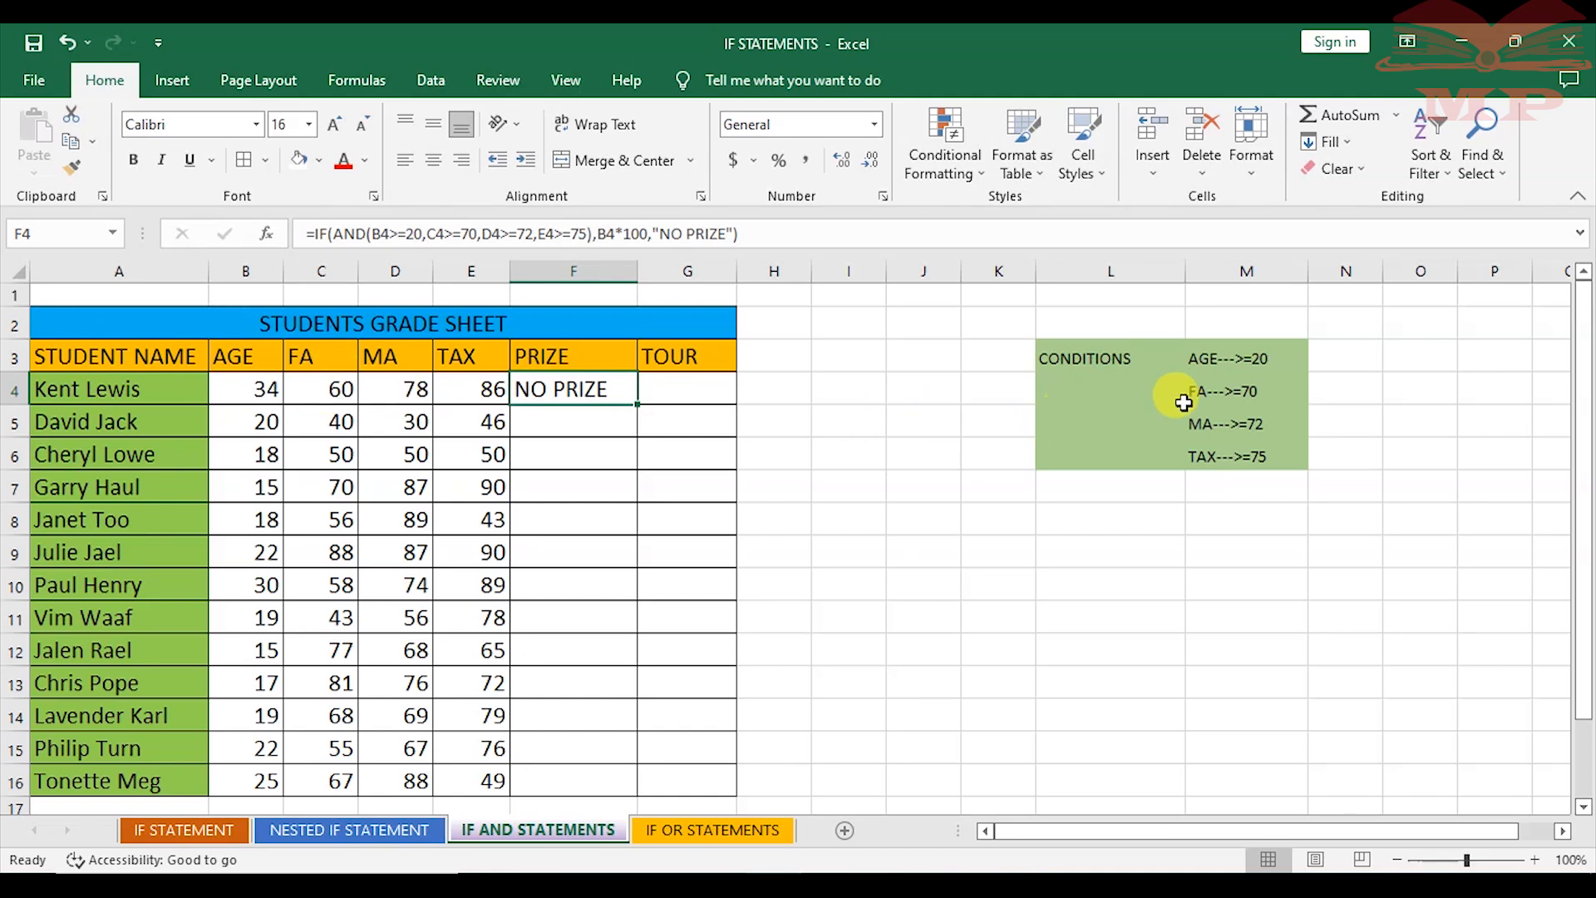
pyautogui.moveTo(731, 233); pyautogui.dragTo(273, 238)
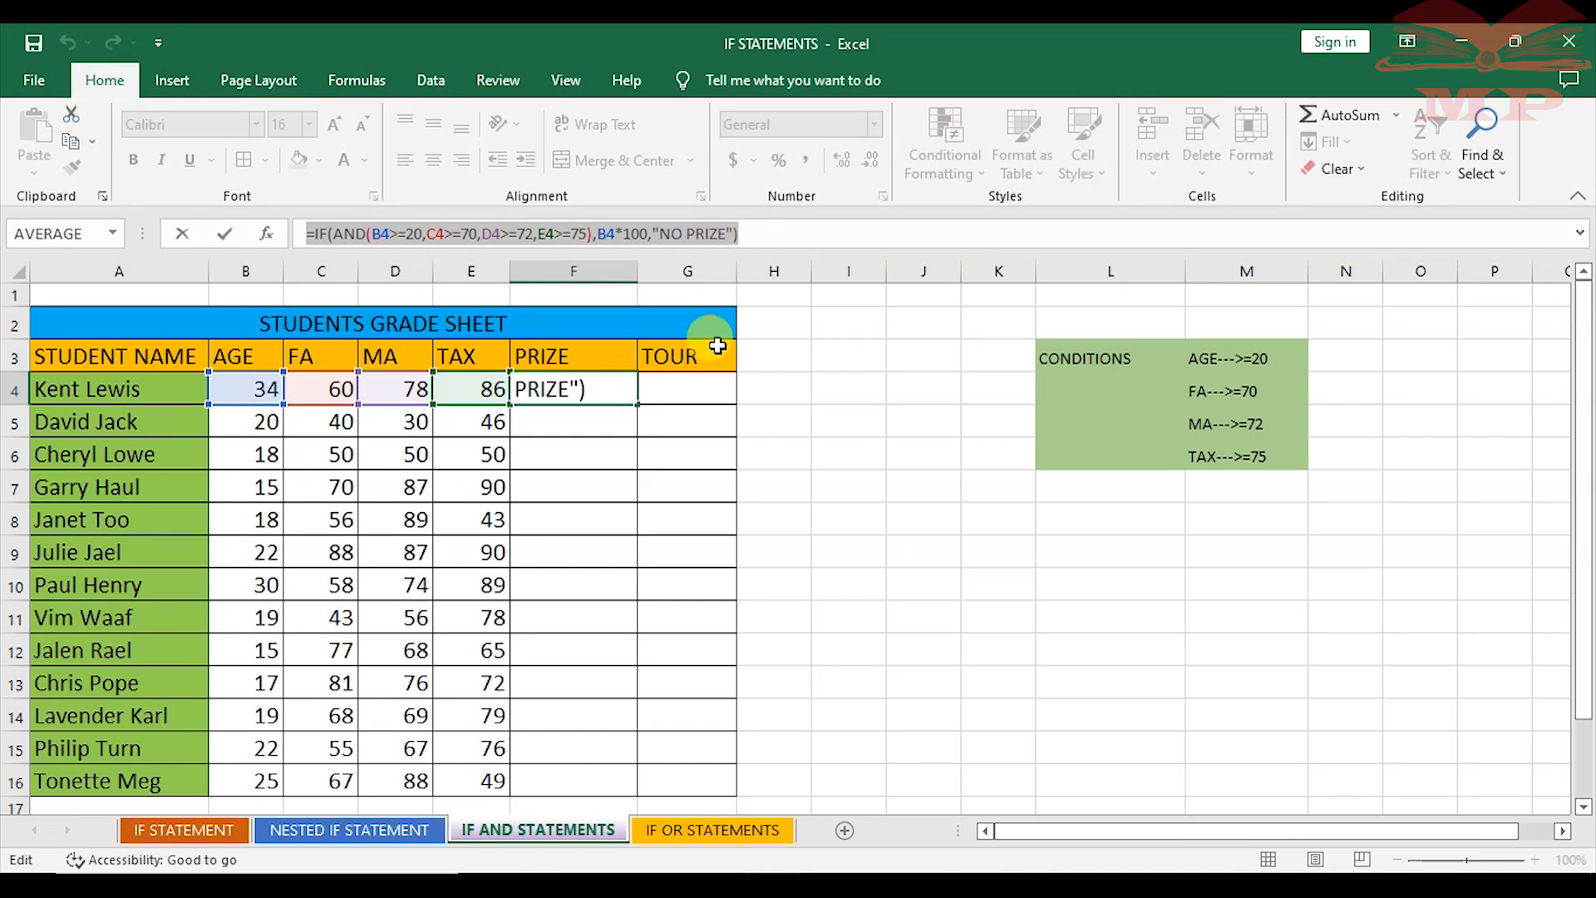
pyautogui.press('Return')
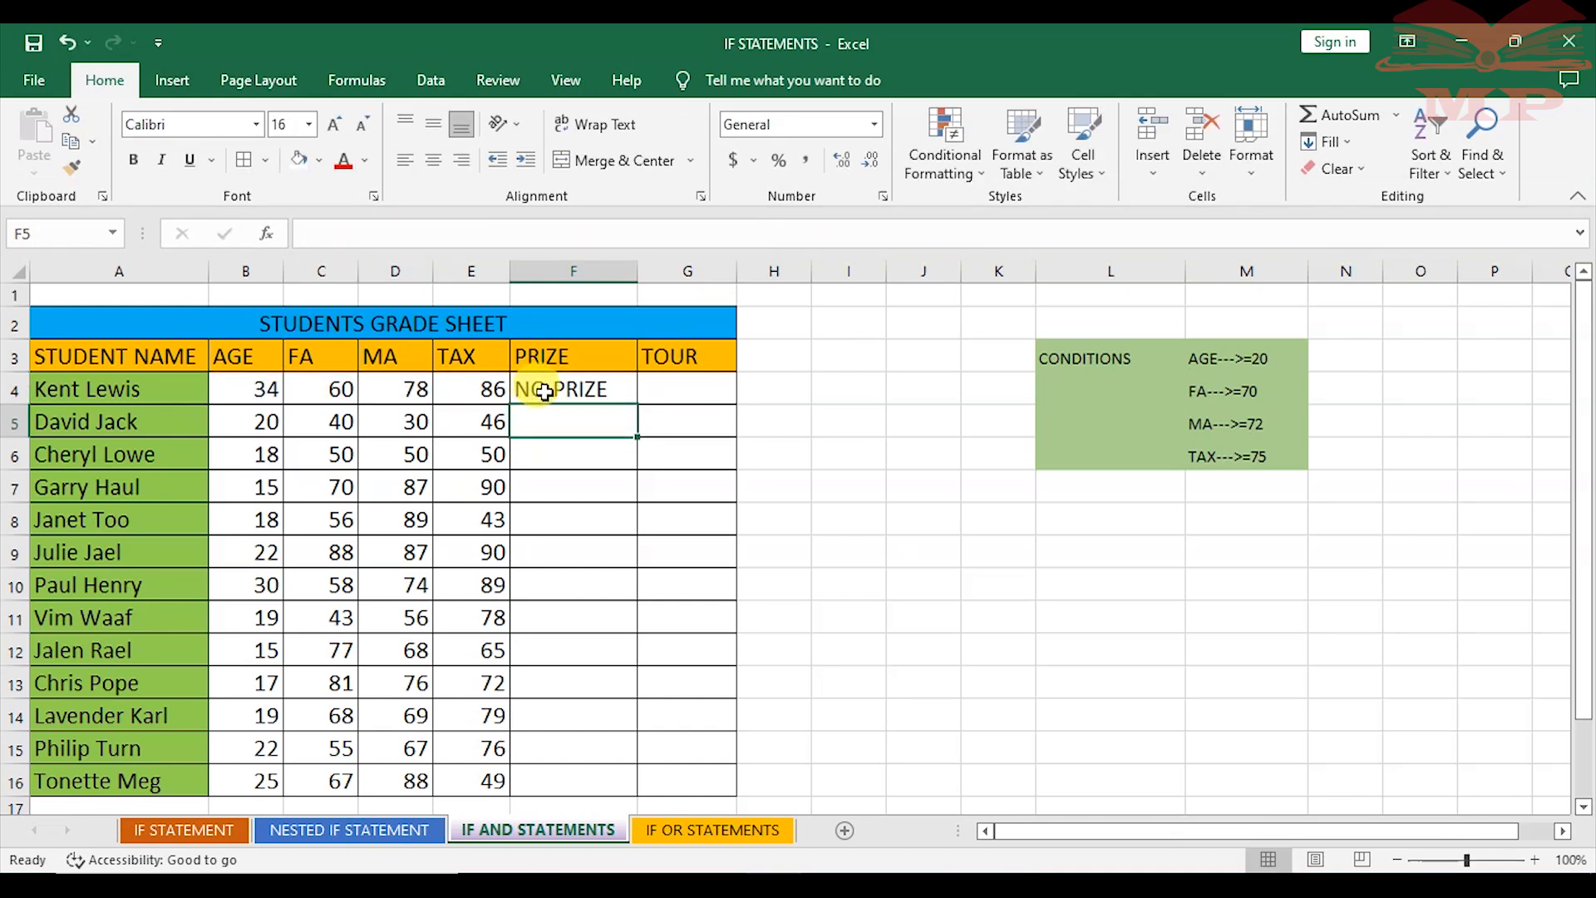
pyautogui.click(575, 387)
pyautogui.moveTo(640, 410); pyautogui.dragTo(613, 796)
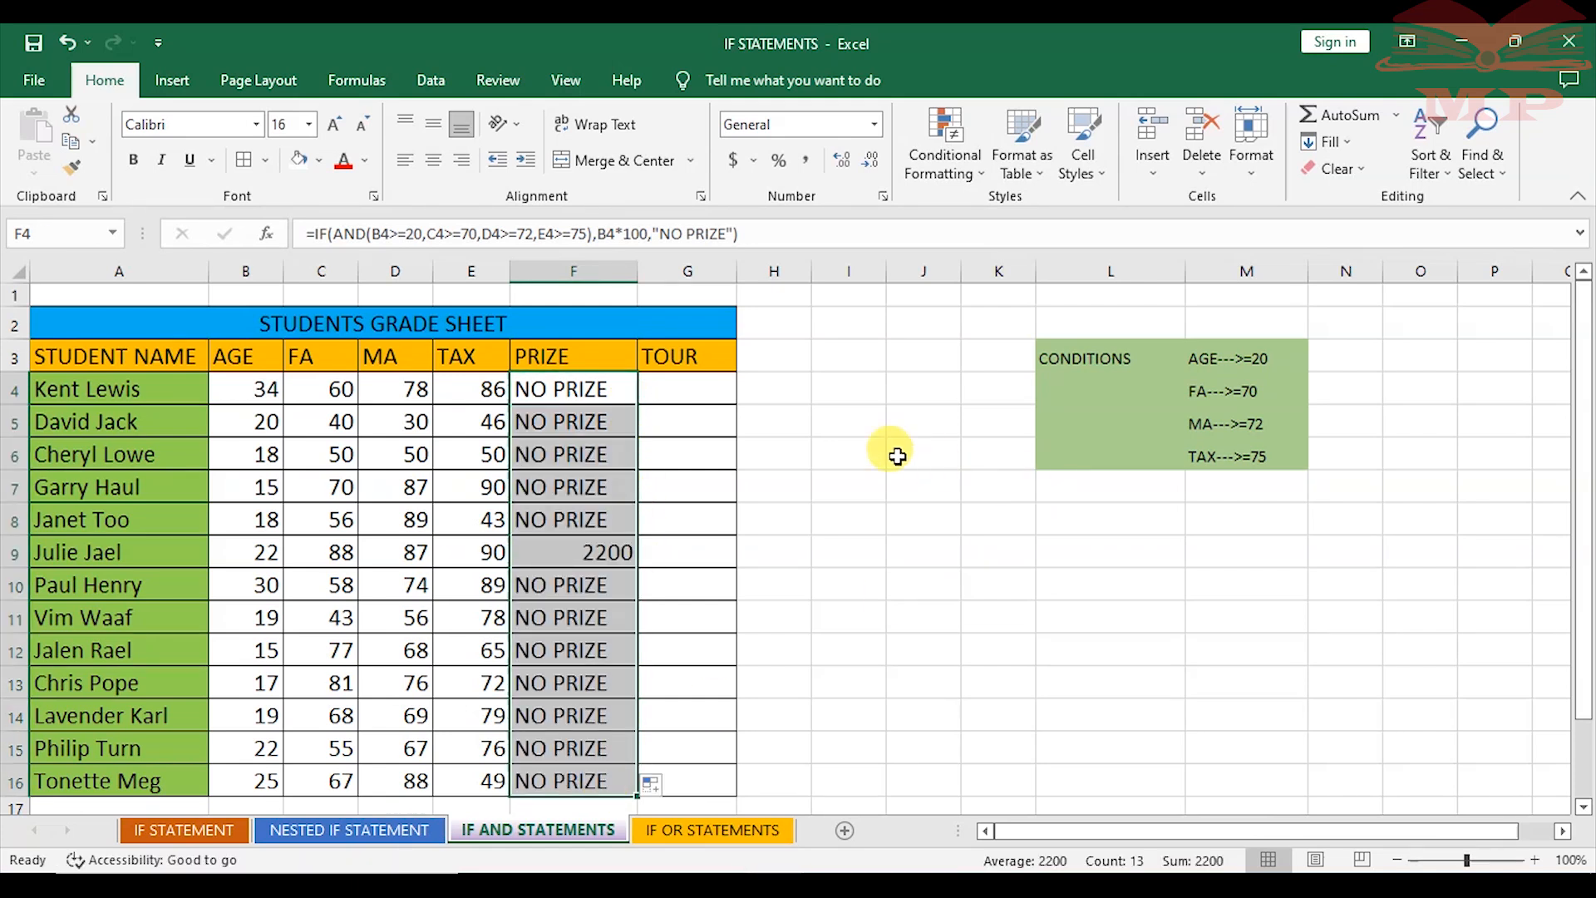
pyautogui.click(845, 404)
pyautogui.moveTo(638, 271); pyautogui.dragTo(661, 271)
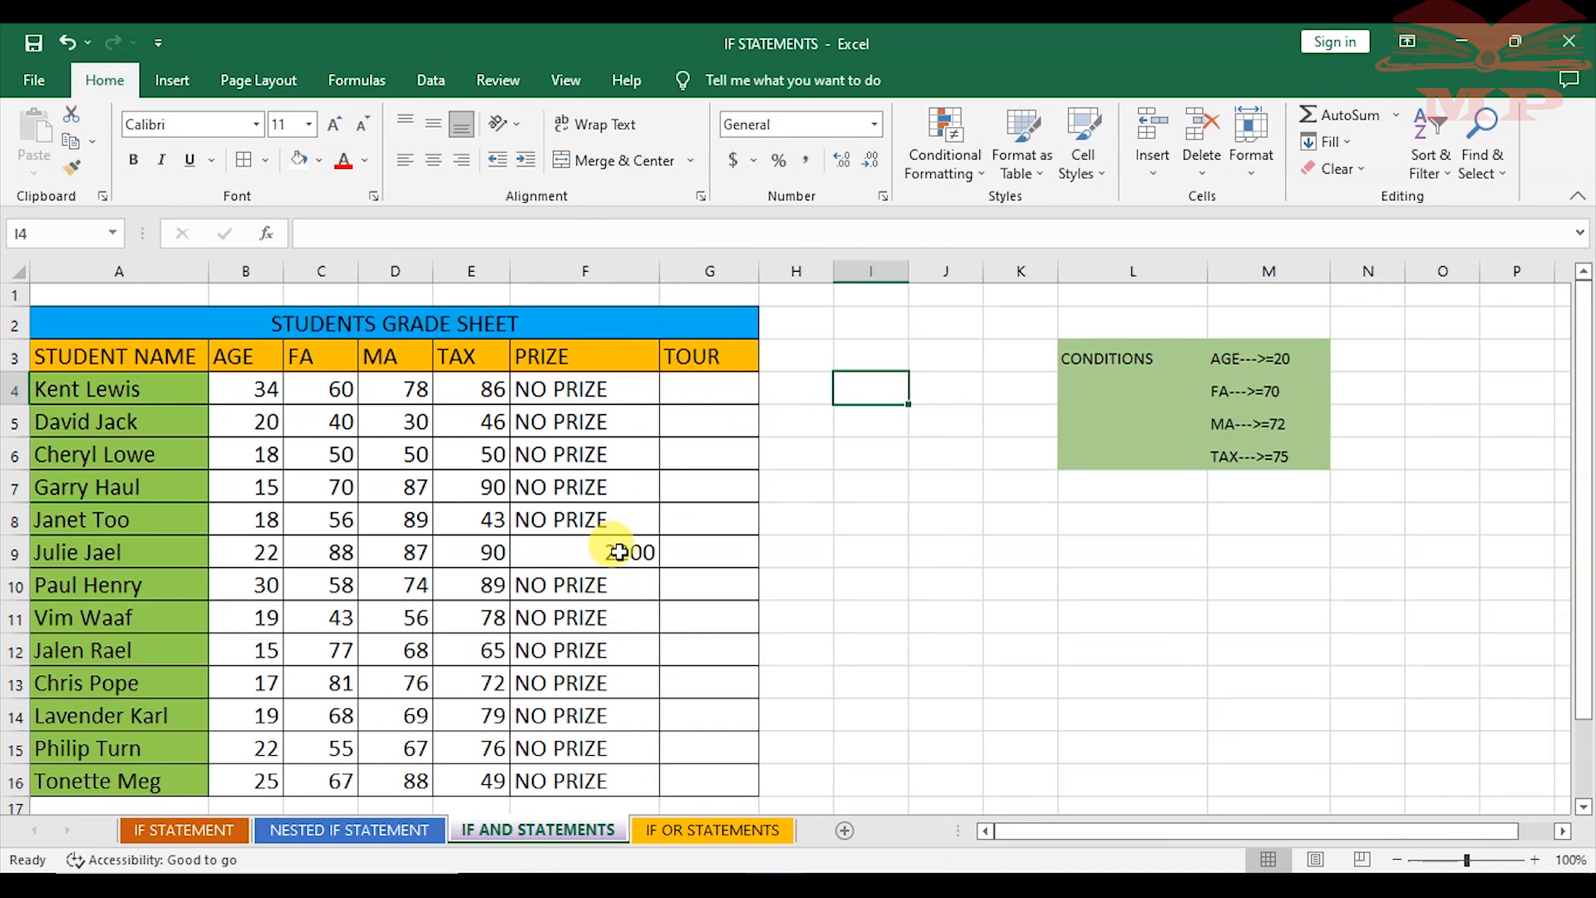
# - Set the age in cell B7 to 21 to test the prize formula in that row
pyautogui.click(620, 553)
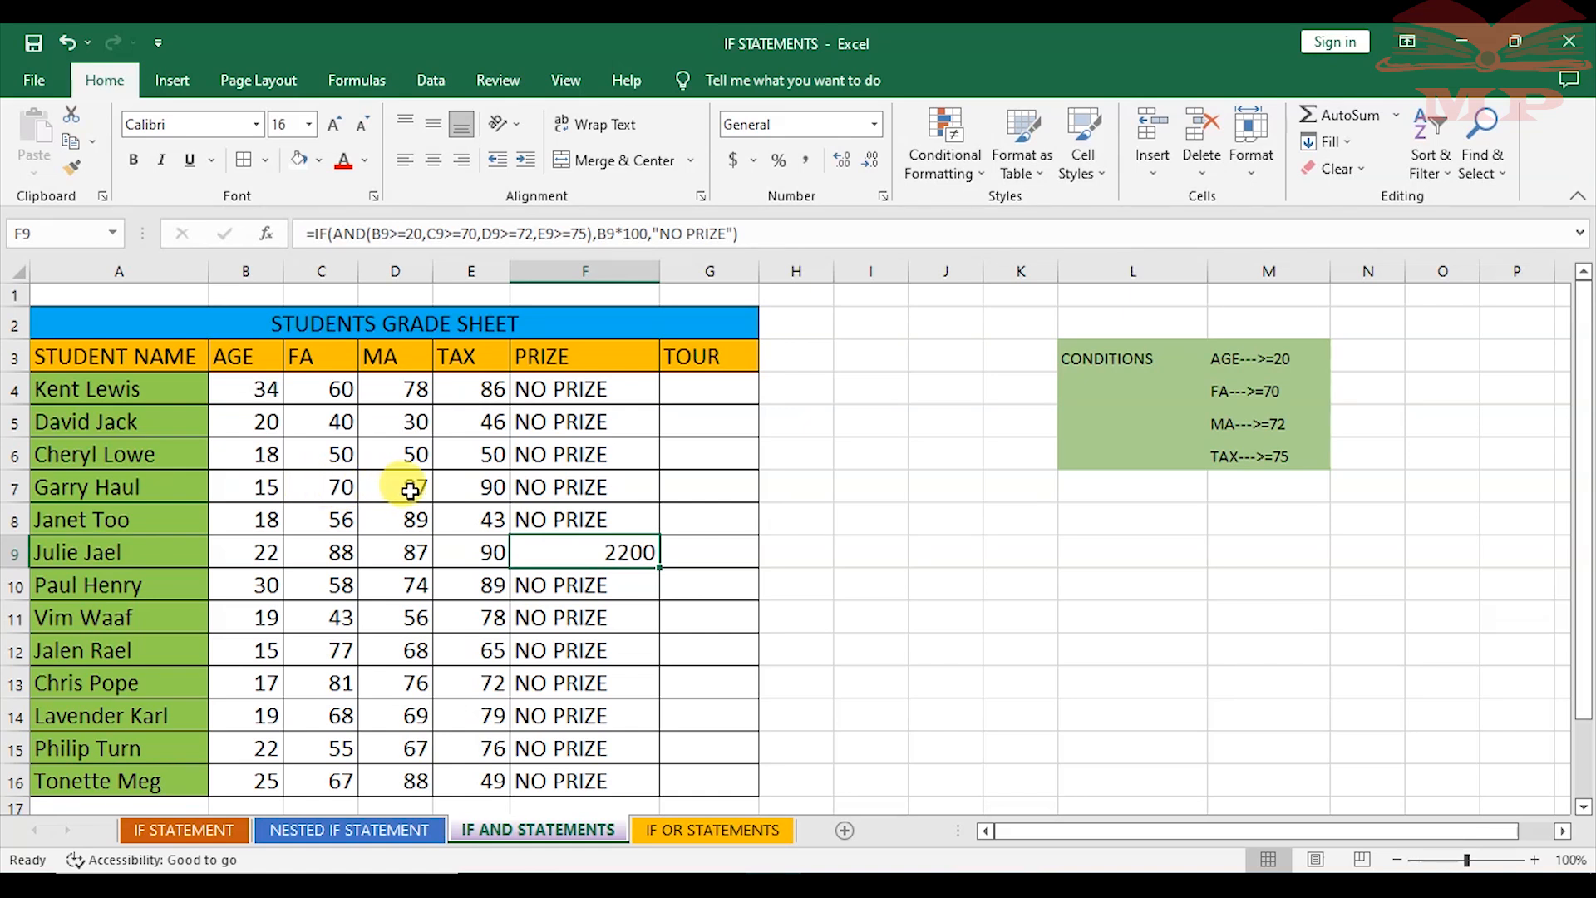
pyautogui.click(274, 489)
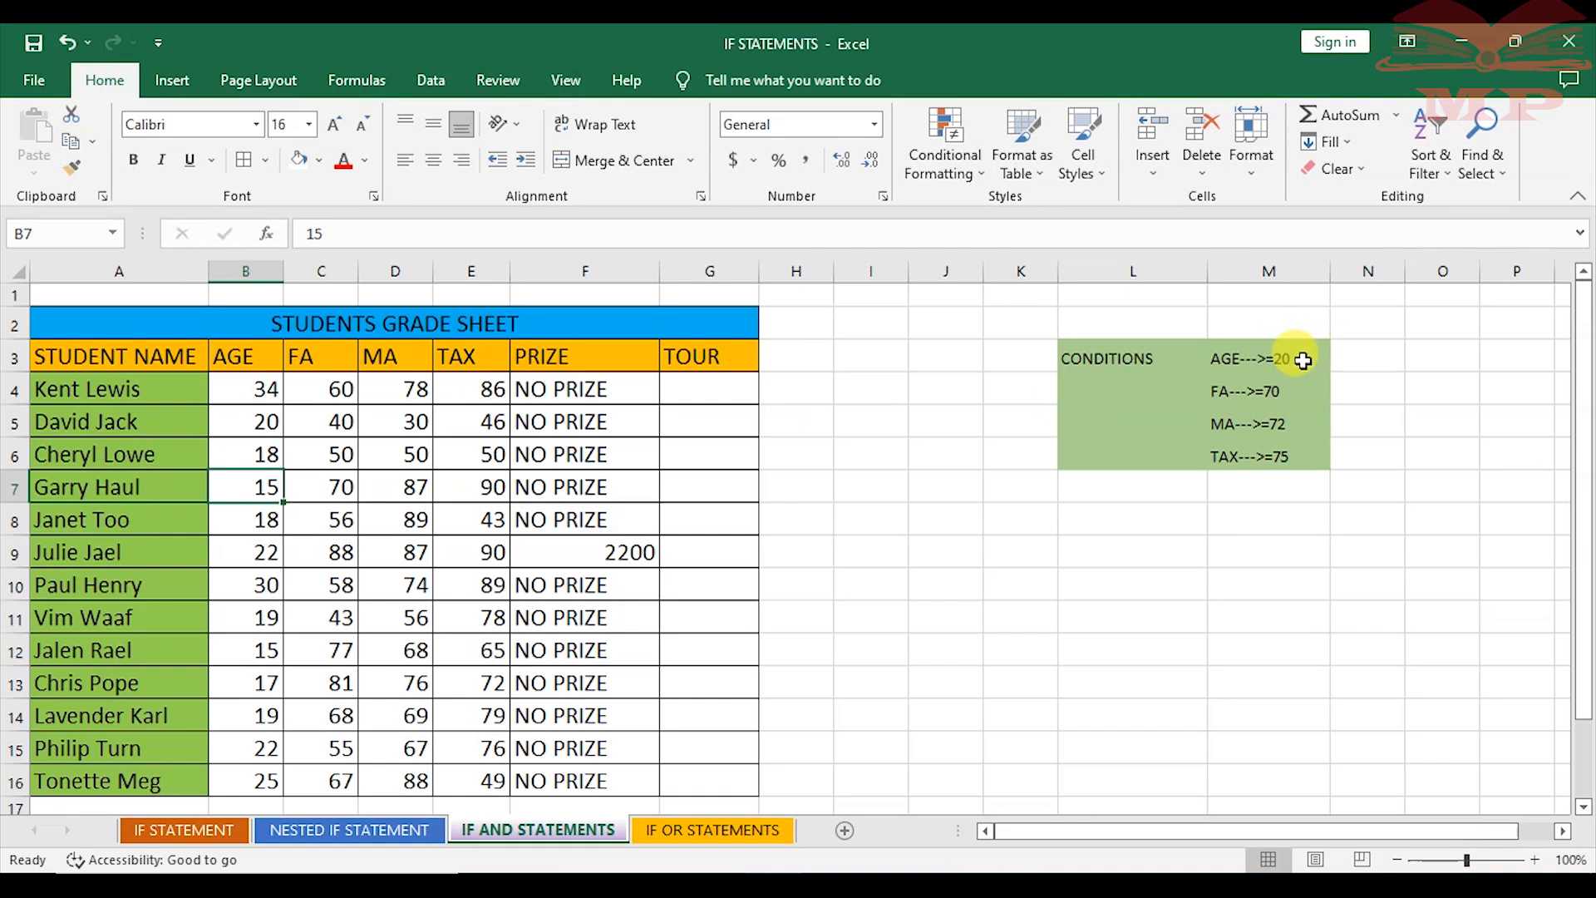
pyautogui.write('21')
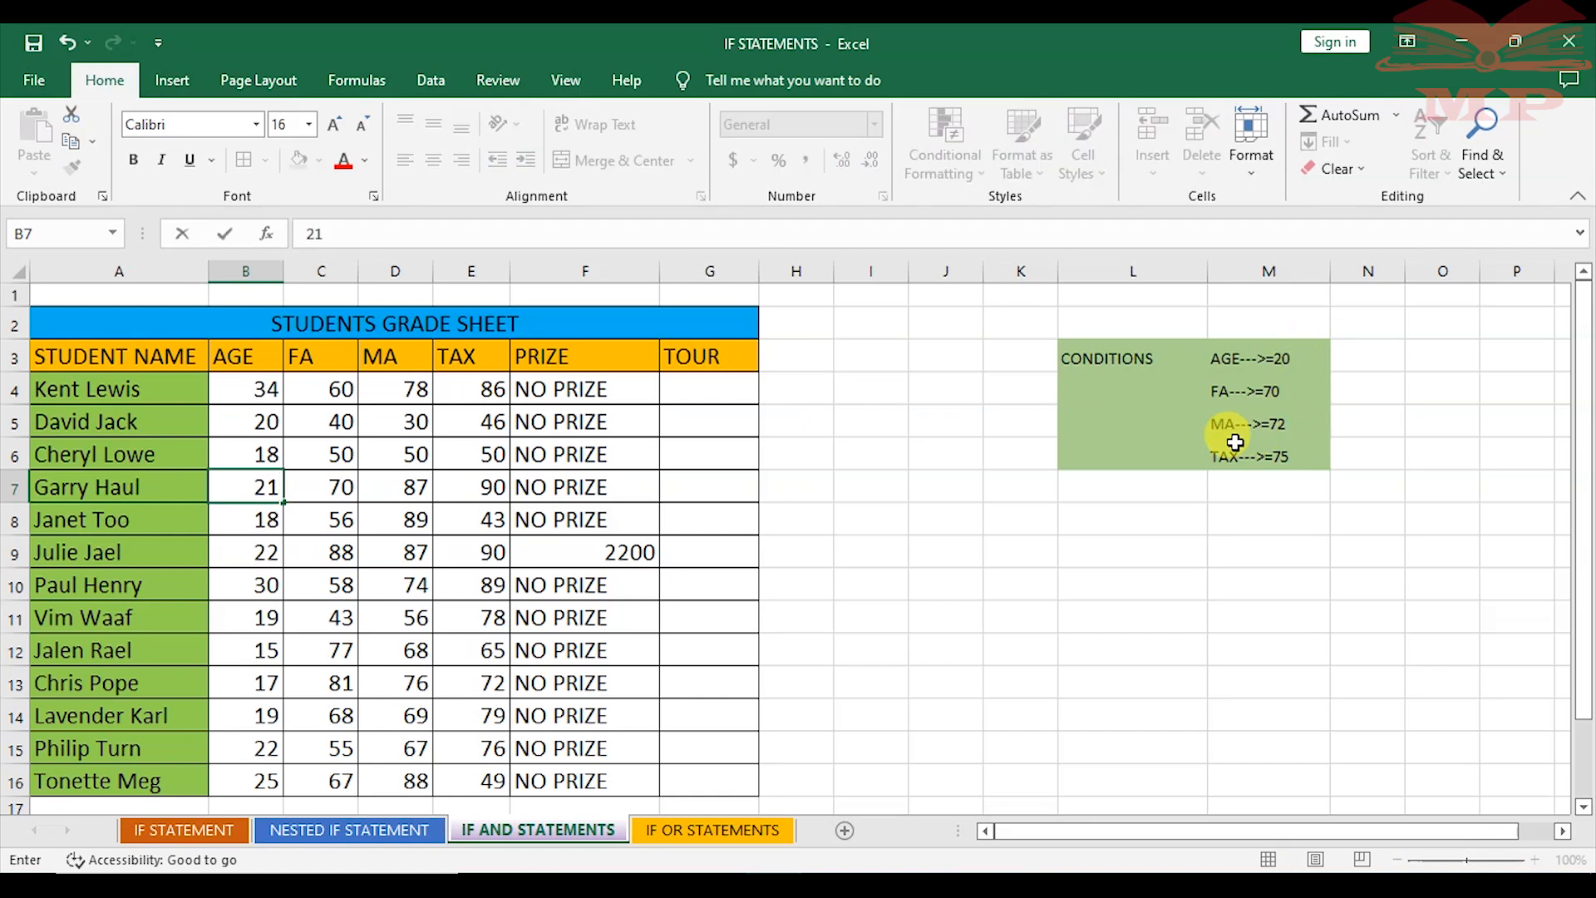
pyautogui.click(713, 488)
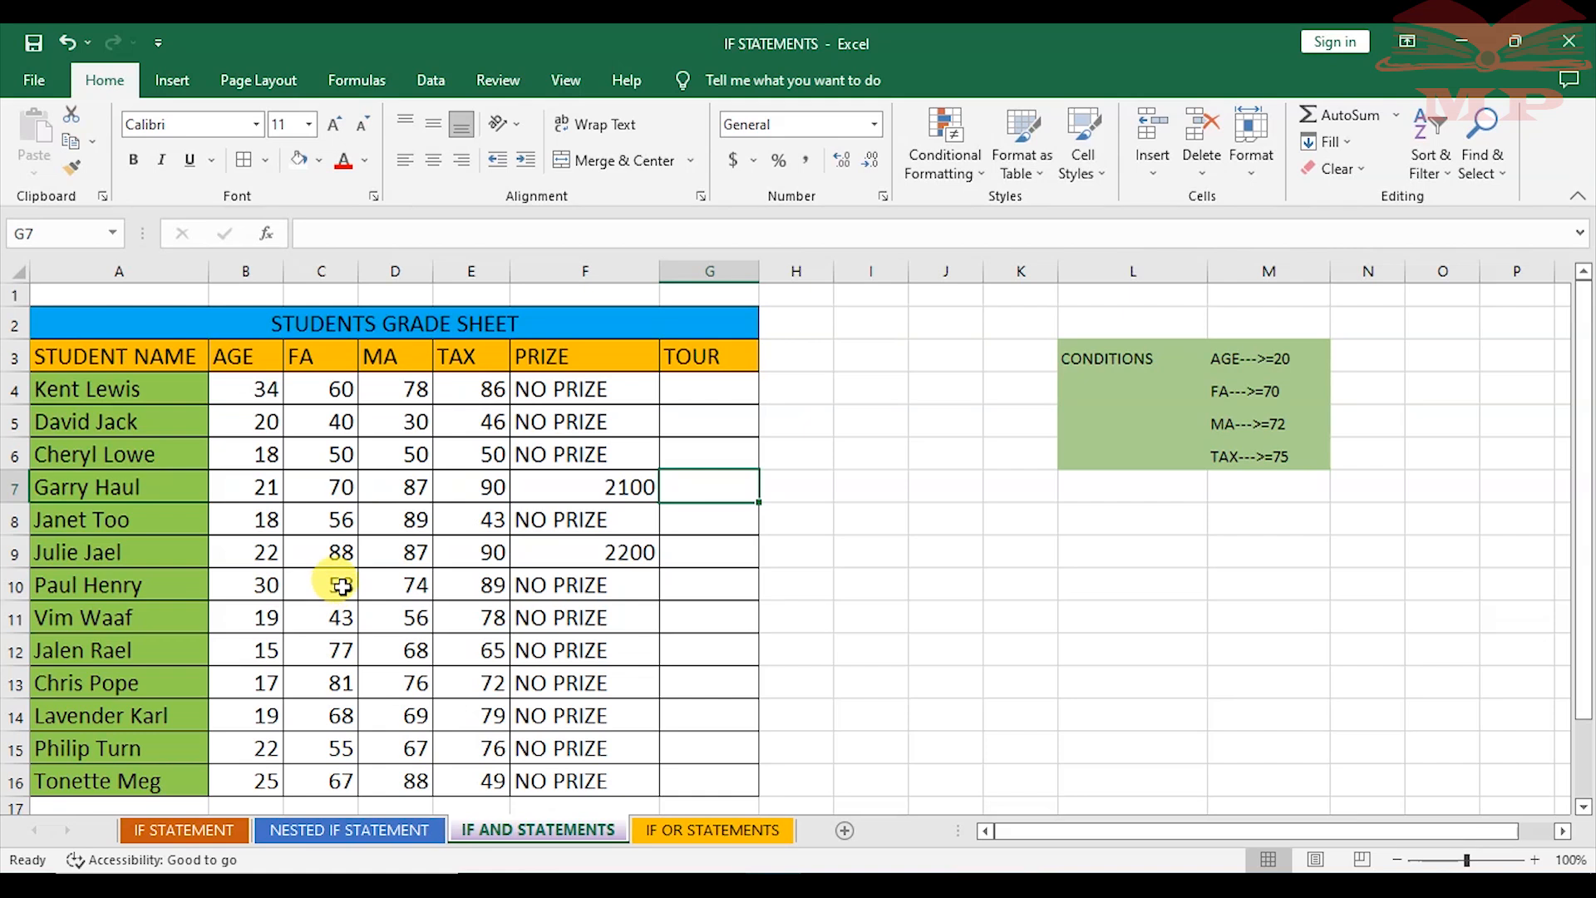
# - Set the FA mark in cell C4 to 71 to test the prize formula in that row
pyautogui.click(339, 589)
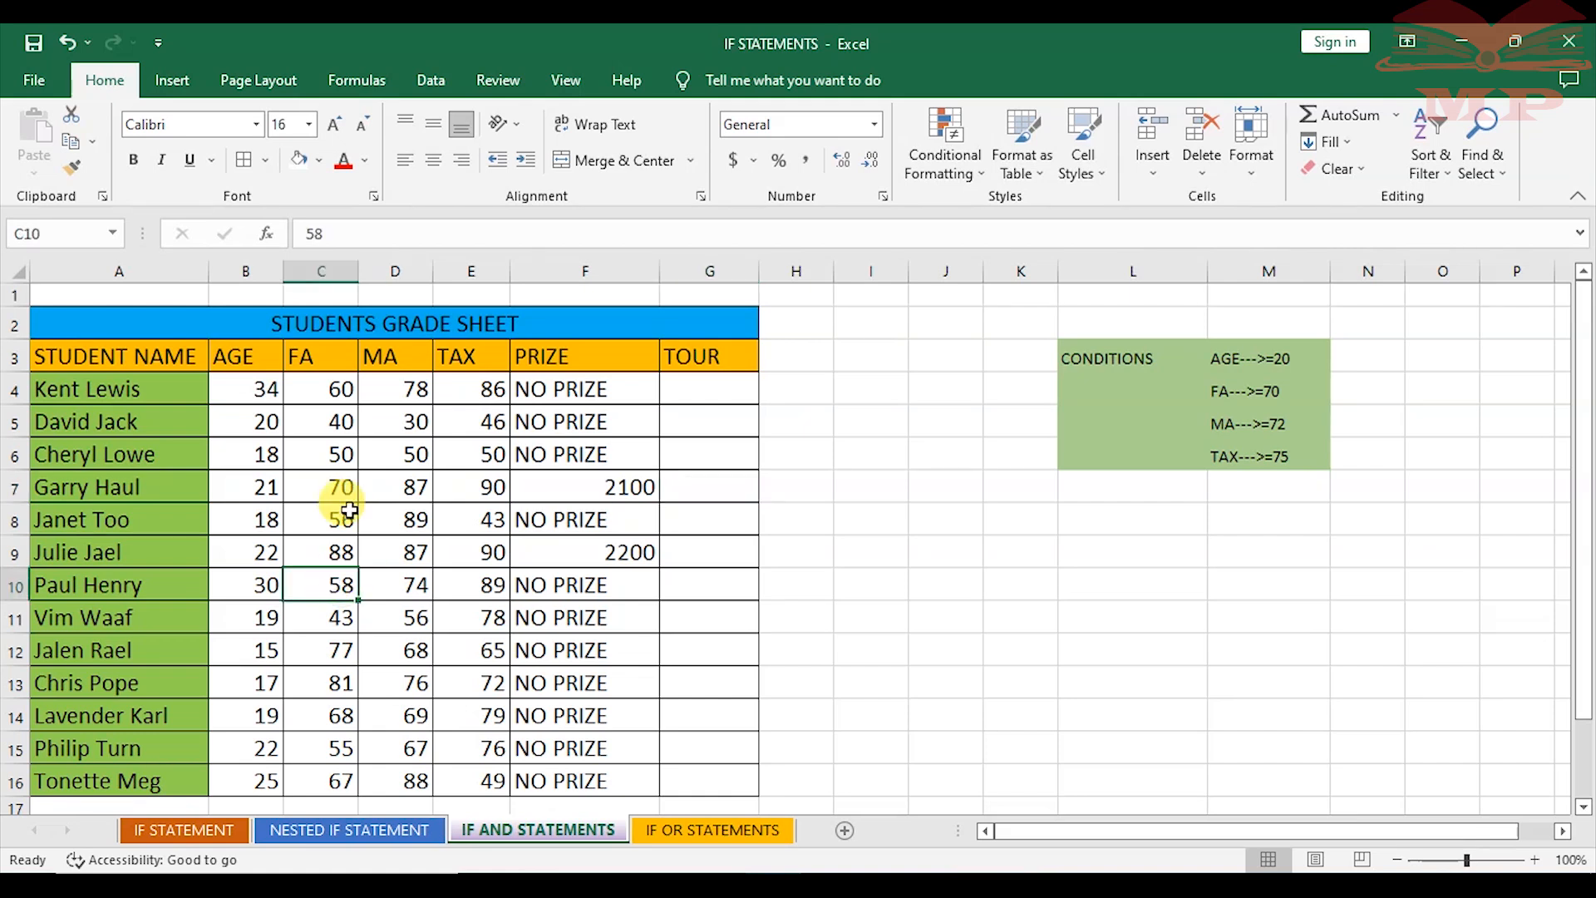
pyautogui.click(342, 392)
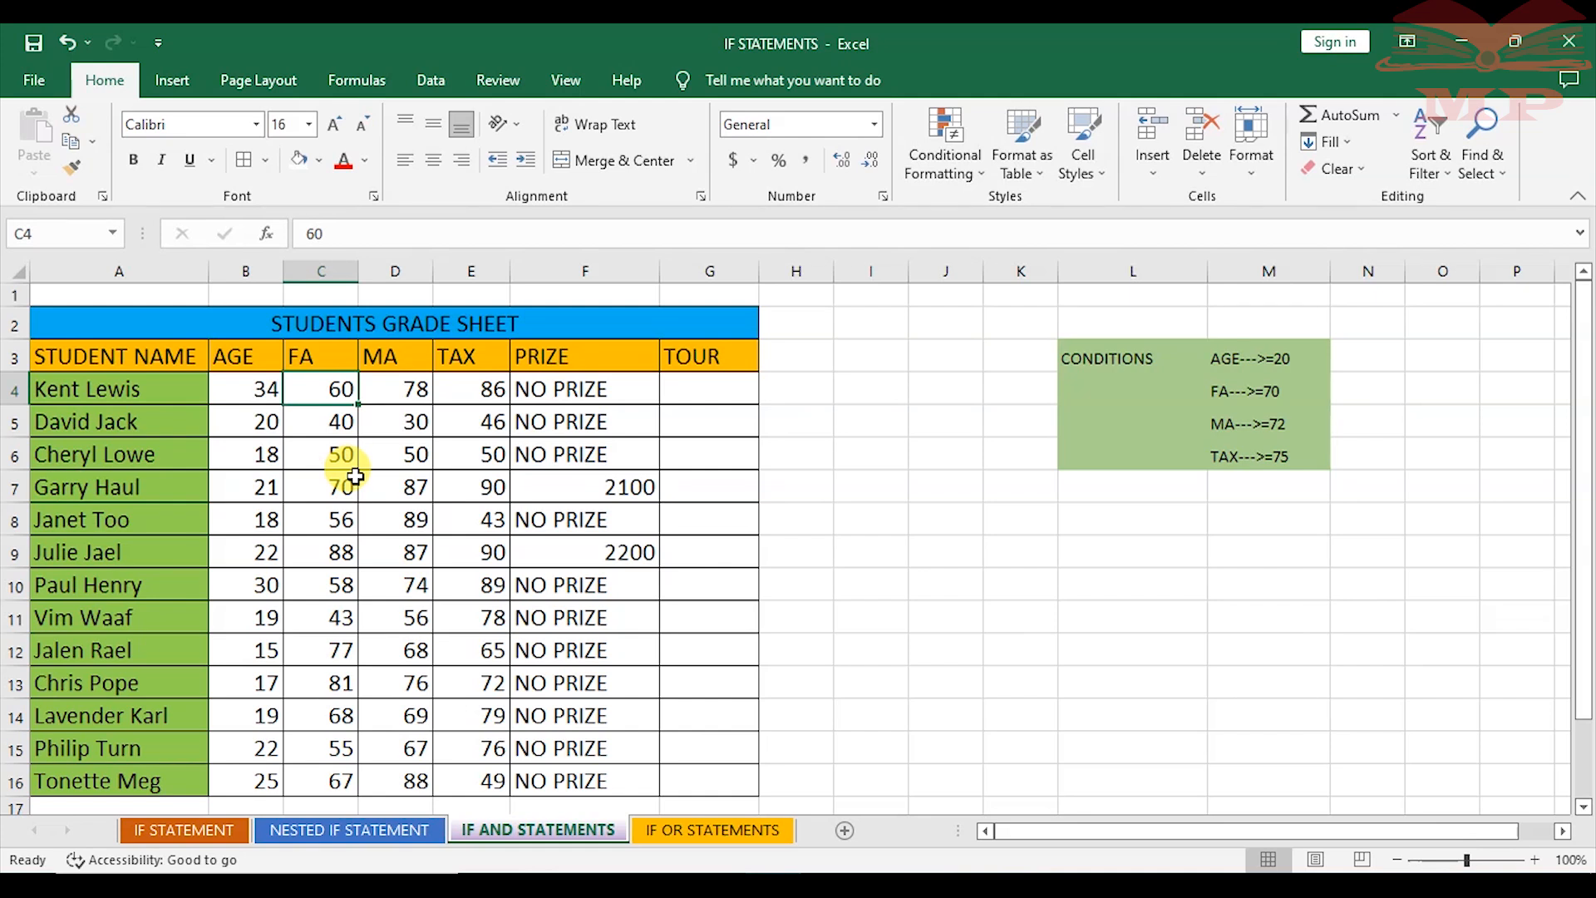
pyautogui.write('71')
pyautogui.click(694, 392)
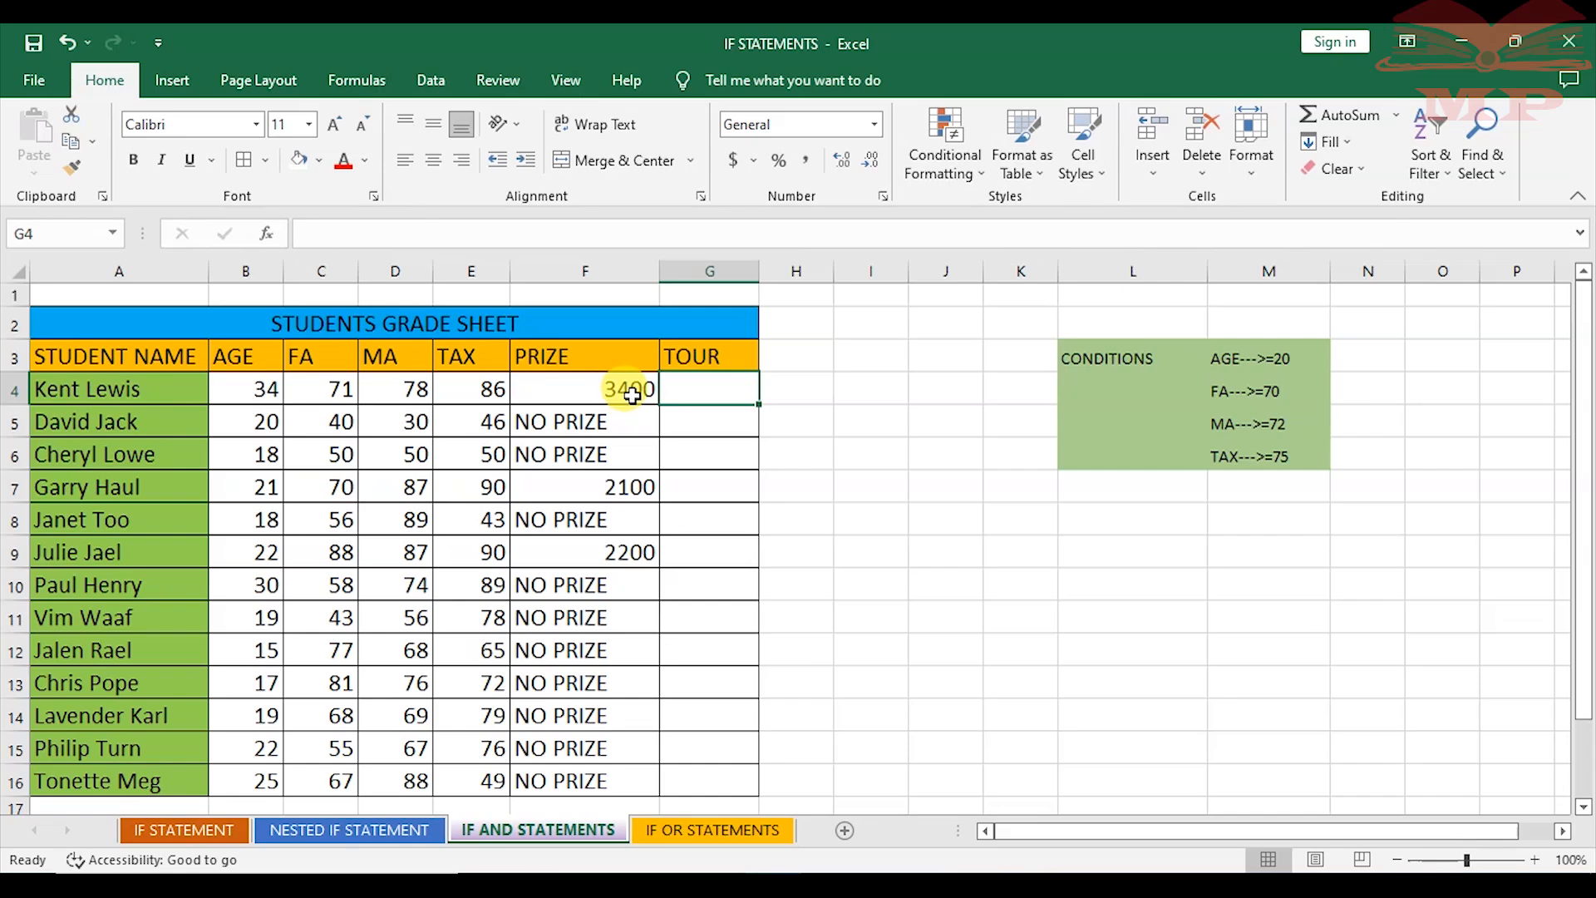
# - Set the age in B13 to 20 and the TAX mark in E13 to 76 to test that row's prize
pyautogui.scroll(-1, 641, 631)
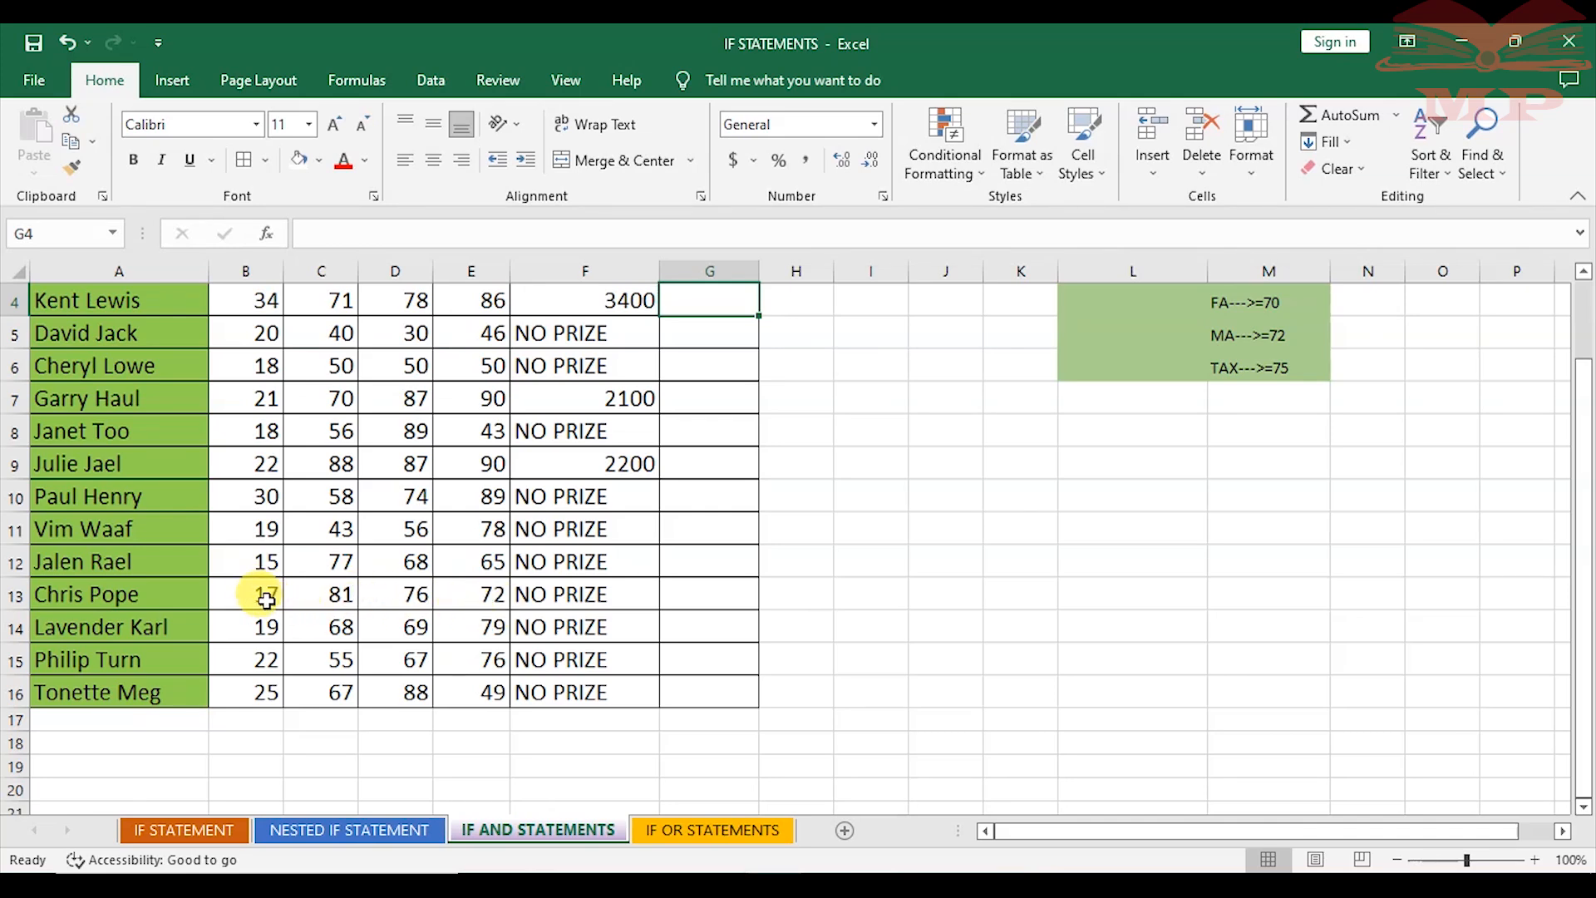
pyautogui.scroll(1, 468, 597)
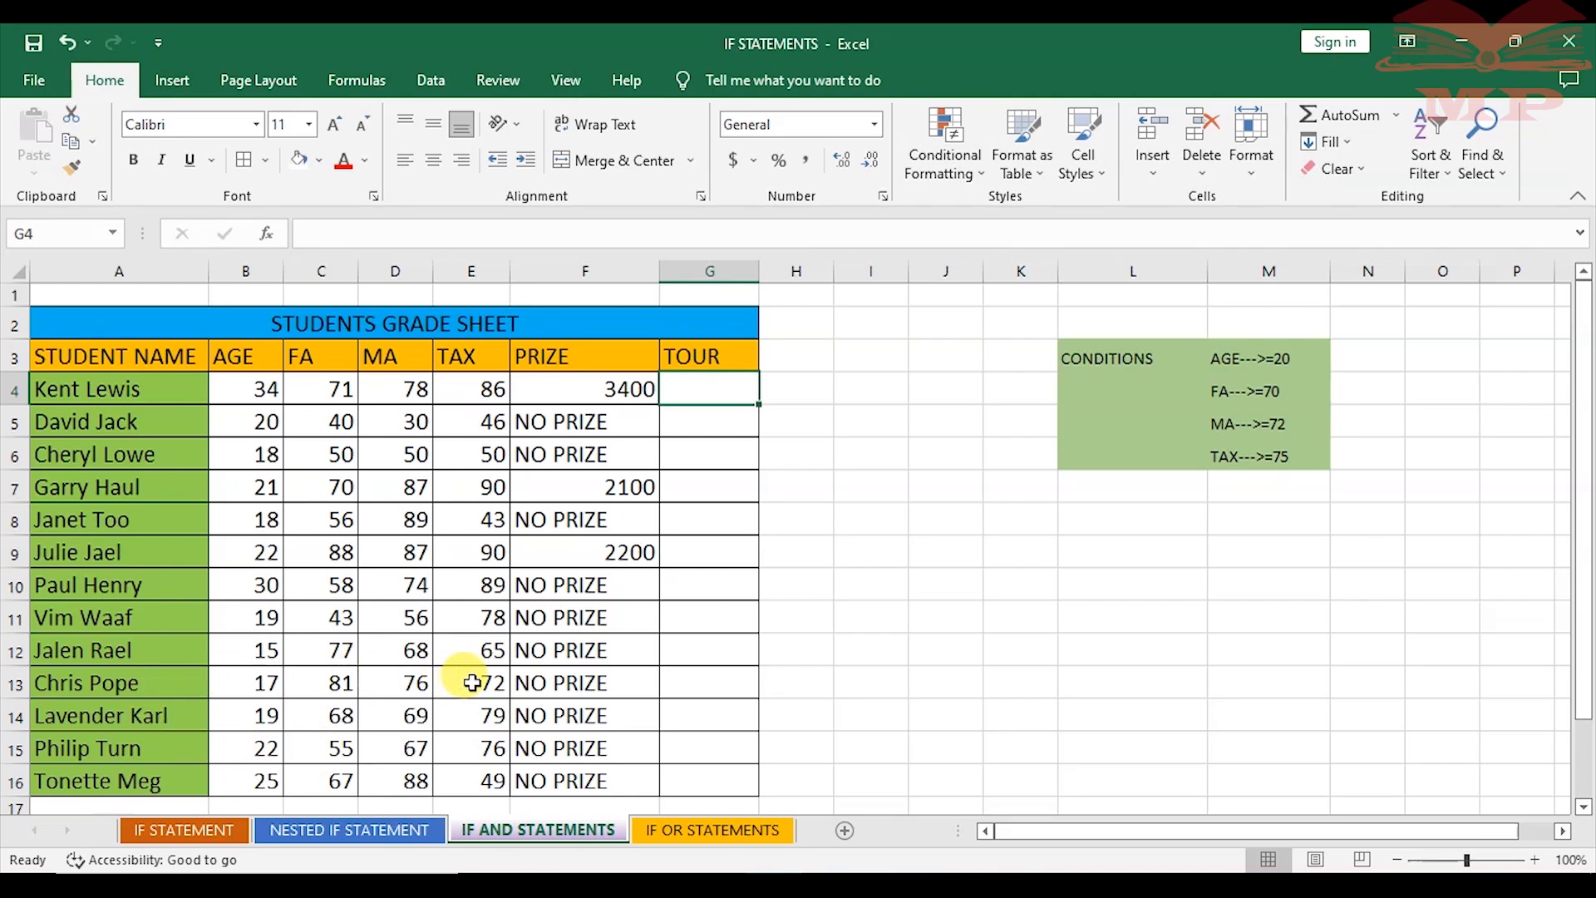
pyautogui.click(265, 683)
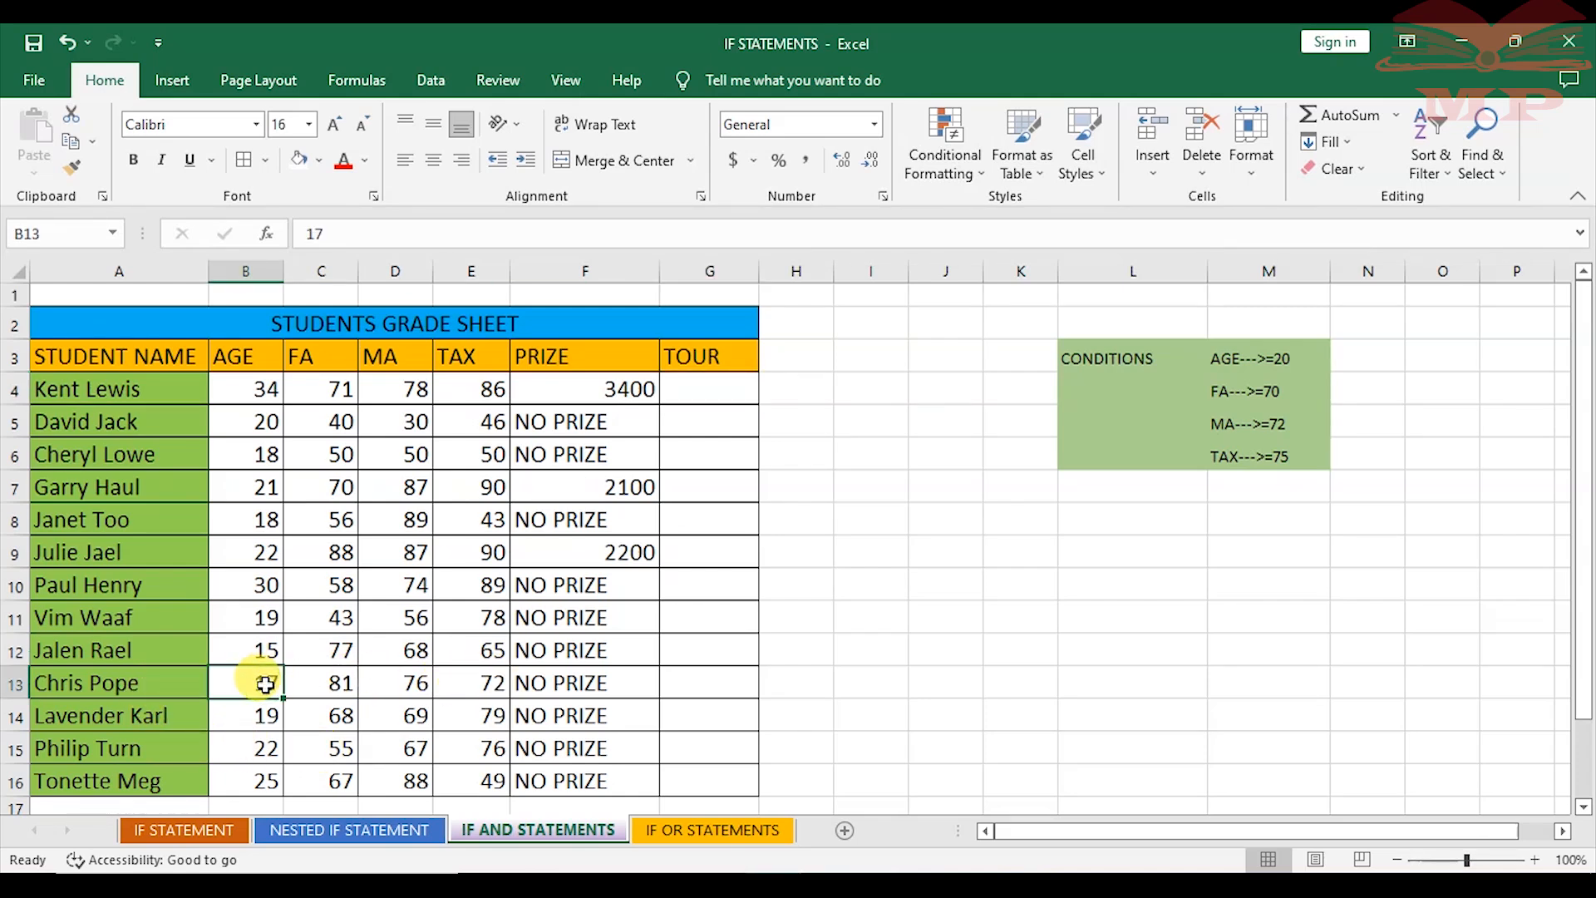
pyautogui.write('20')
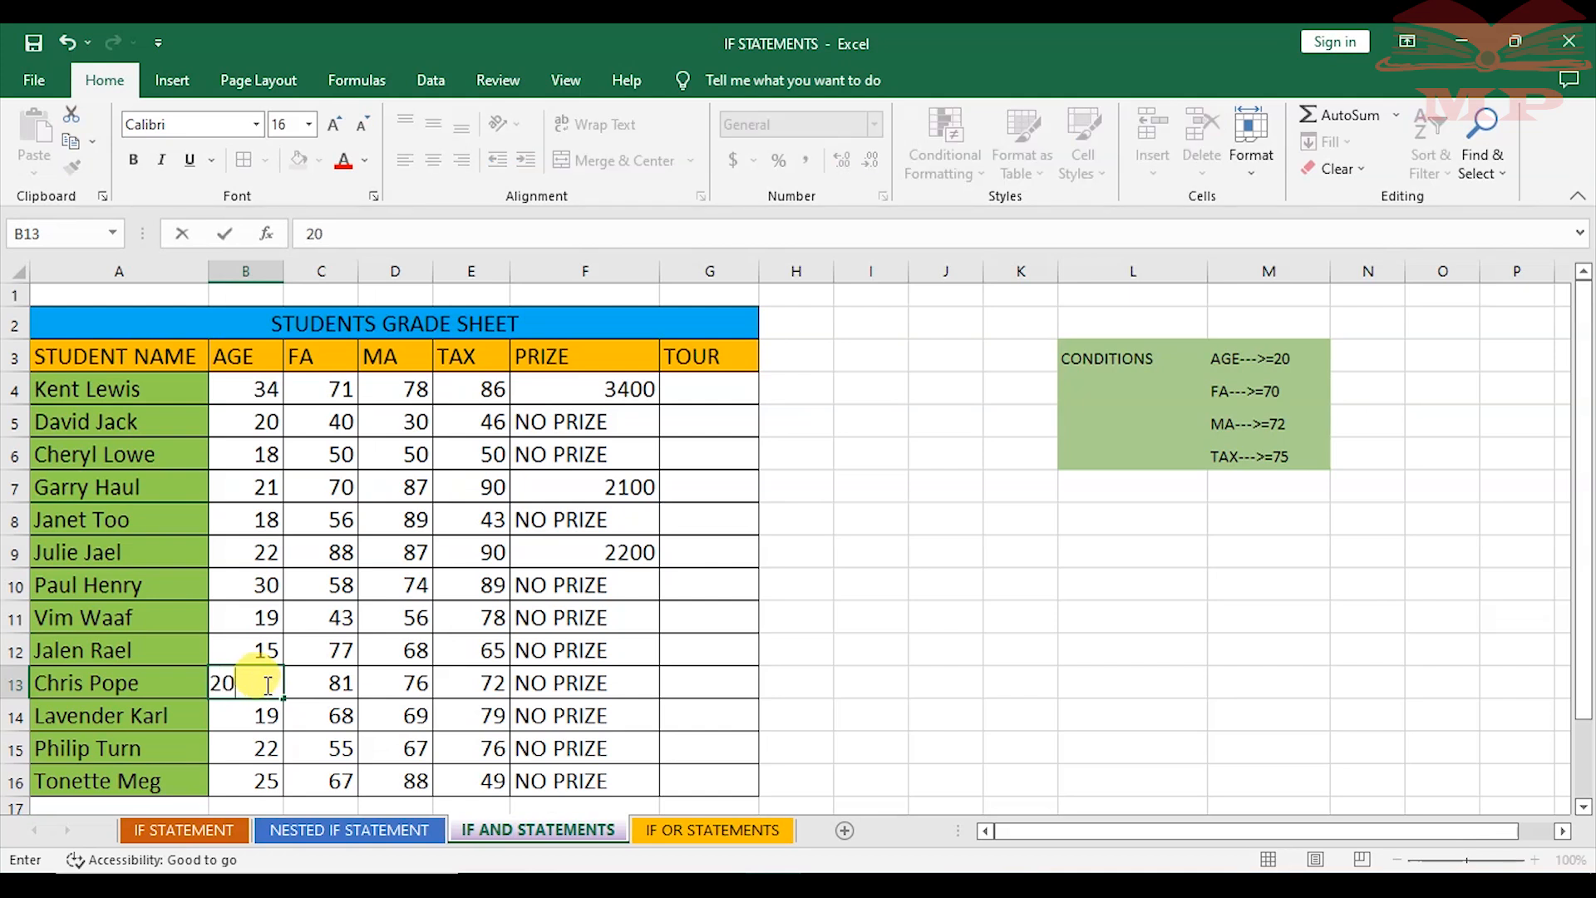
pyautogui.click(497, 683)
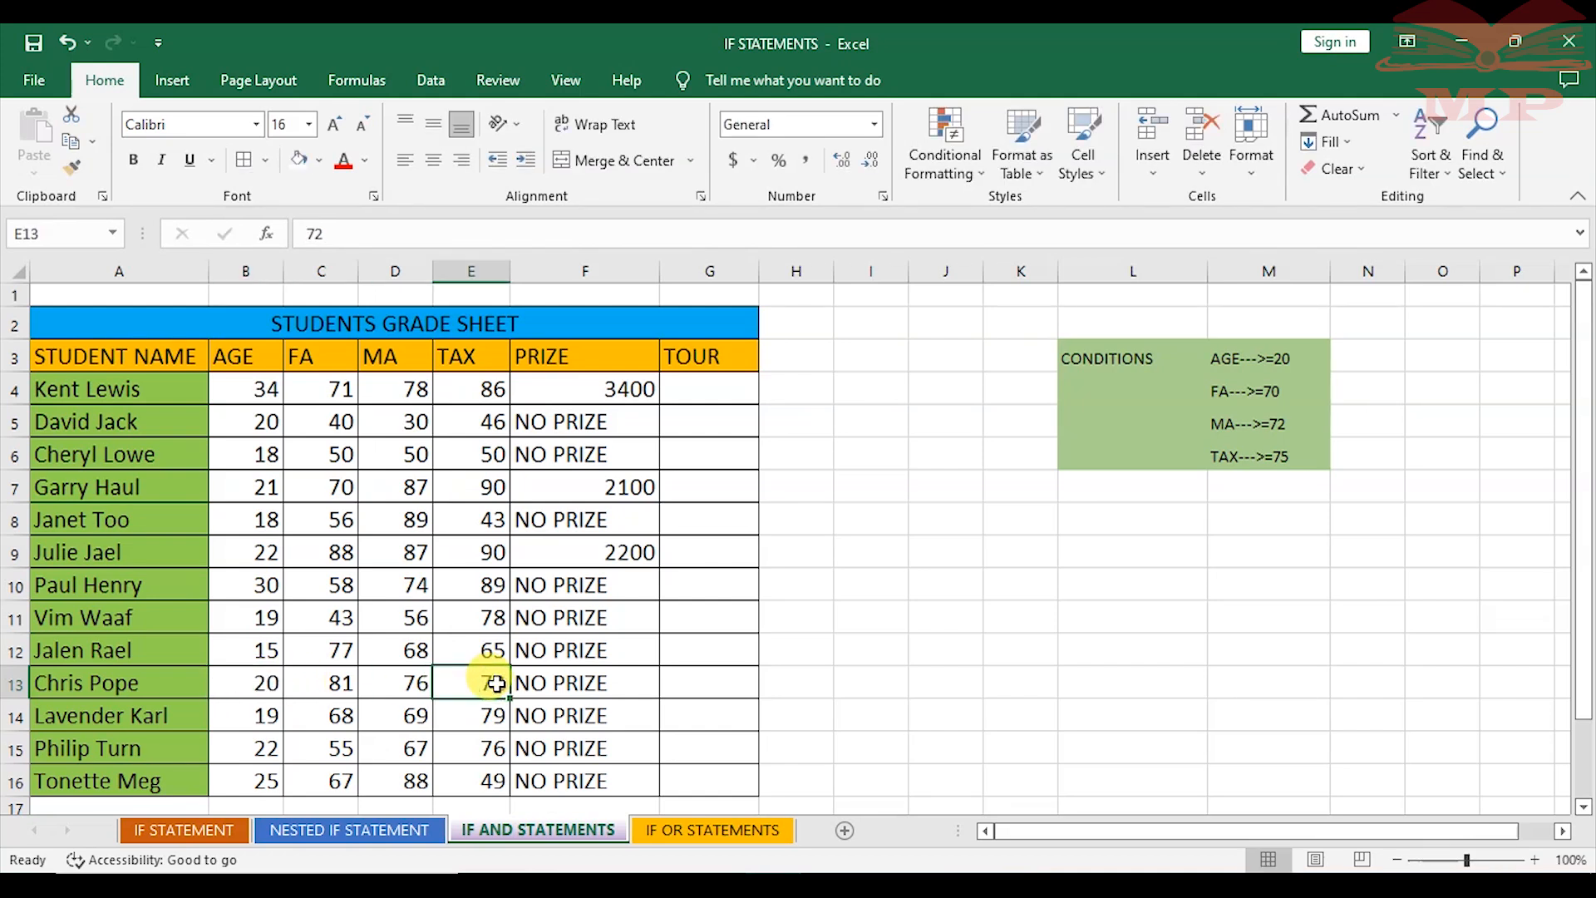
pyautogui.write('76')
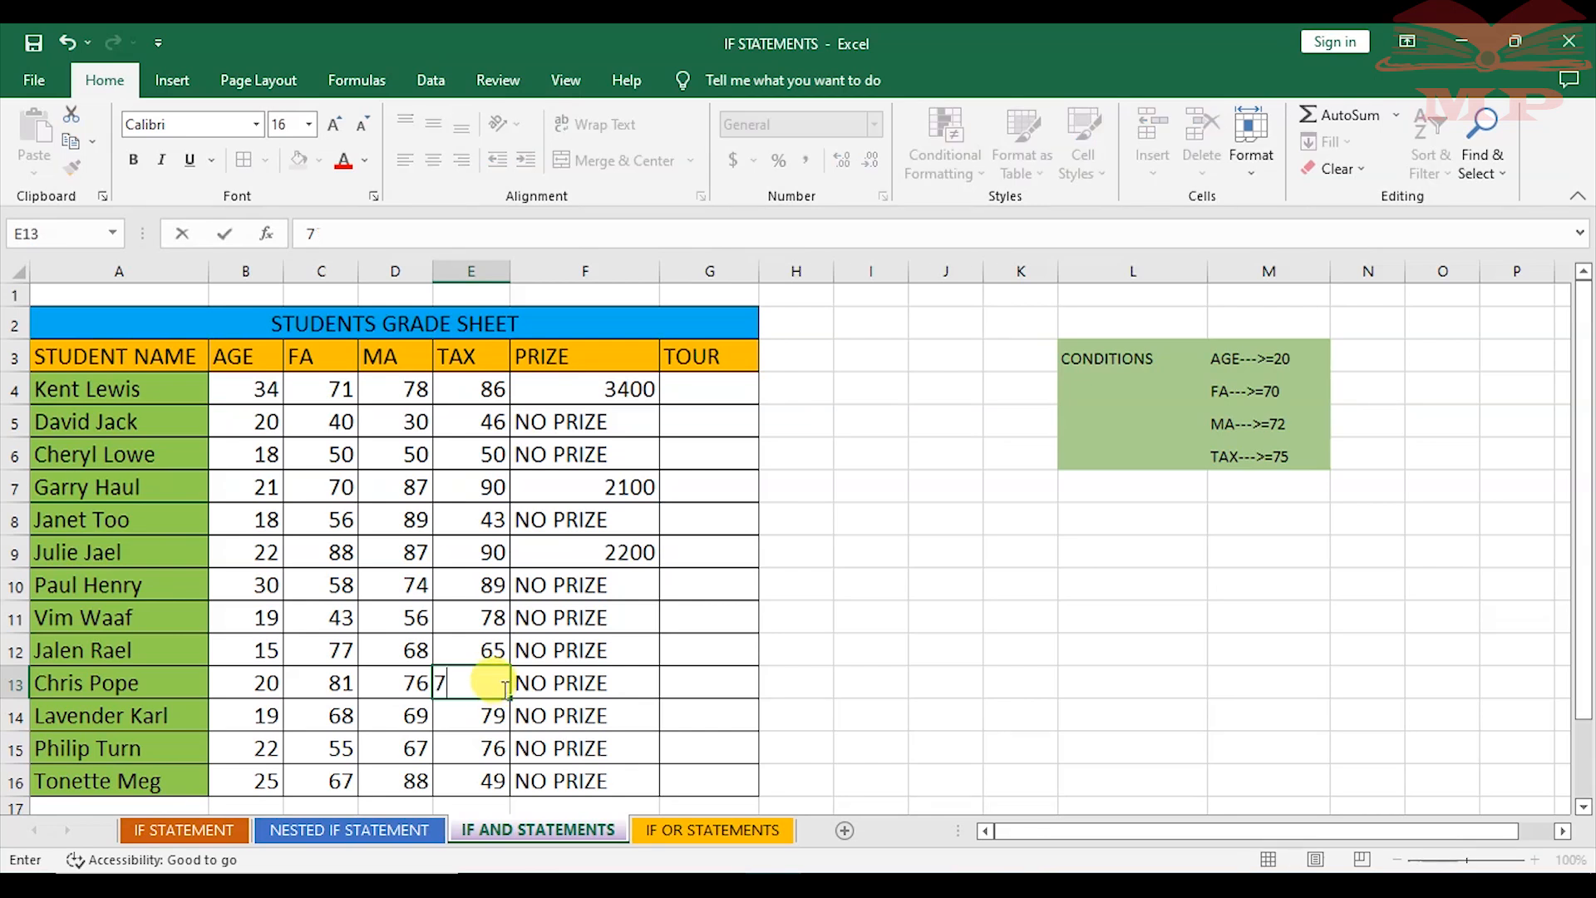
pyautogui.click(711, 675)
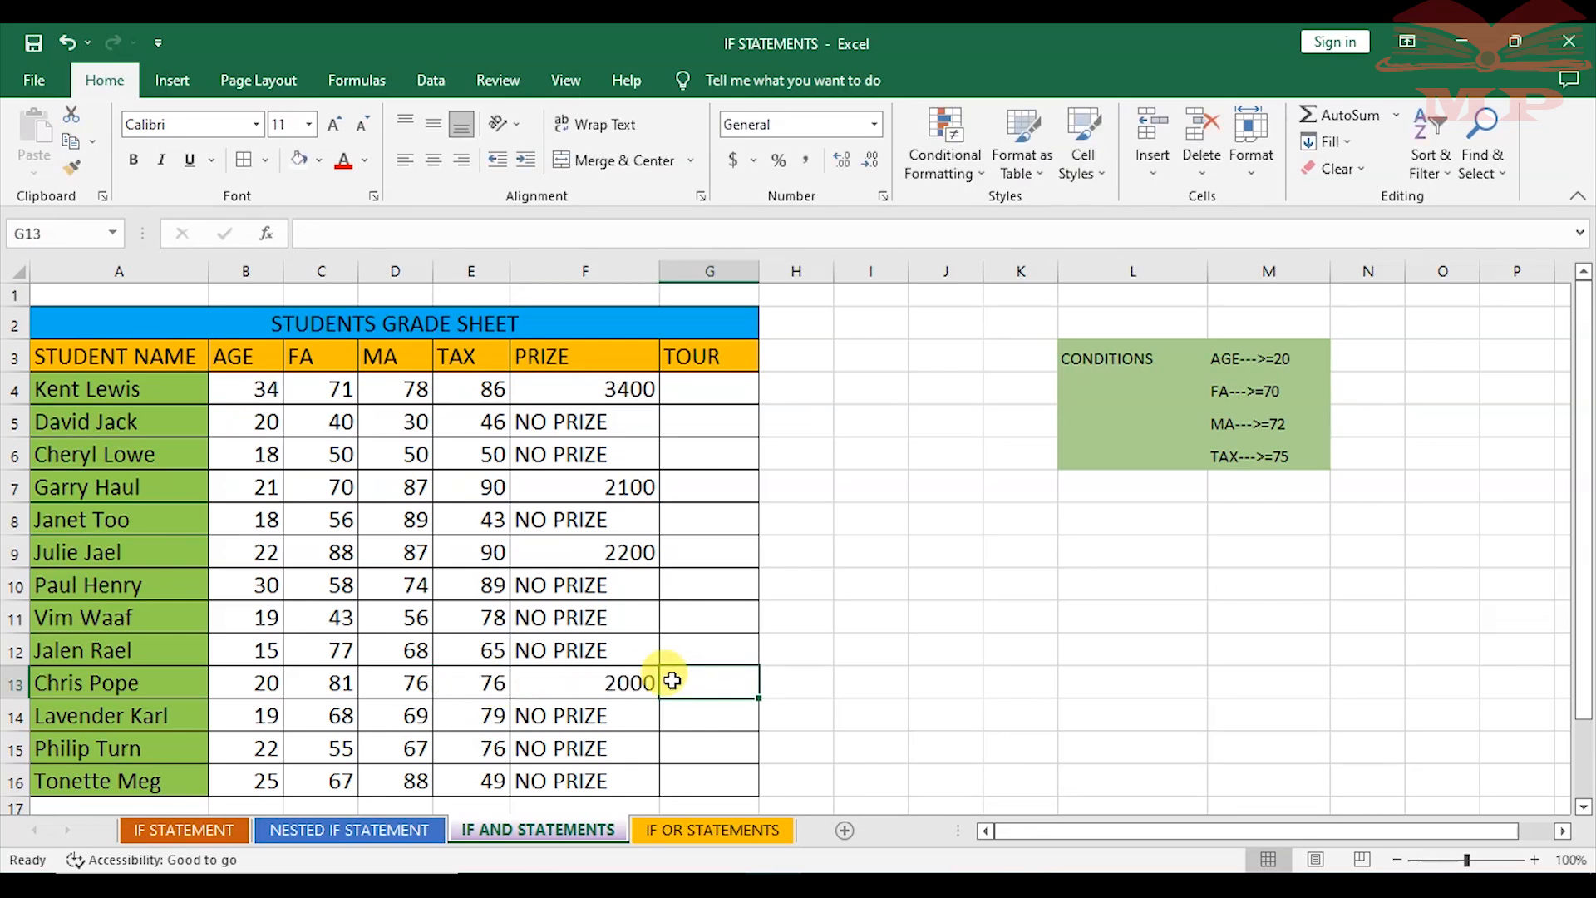
# - Left-align the PRIZE values in F4 through F16
pyautogui.click(625, 394)
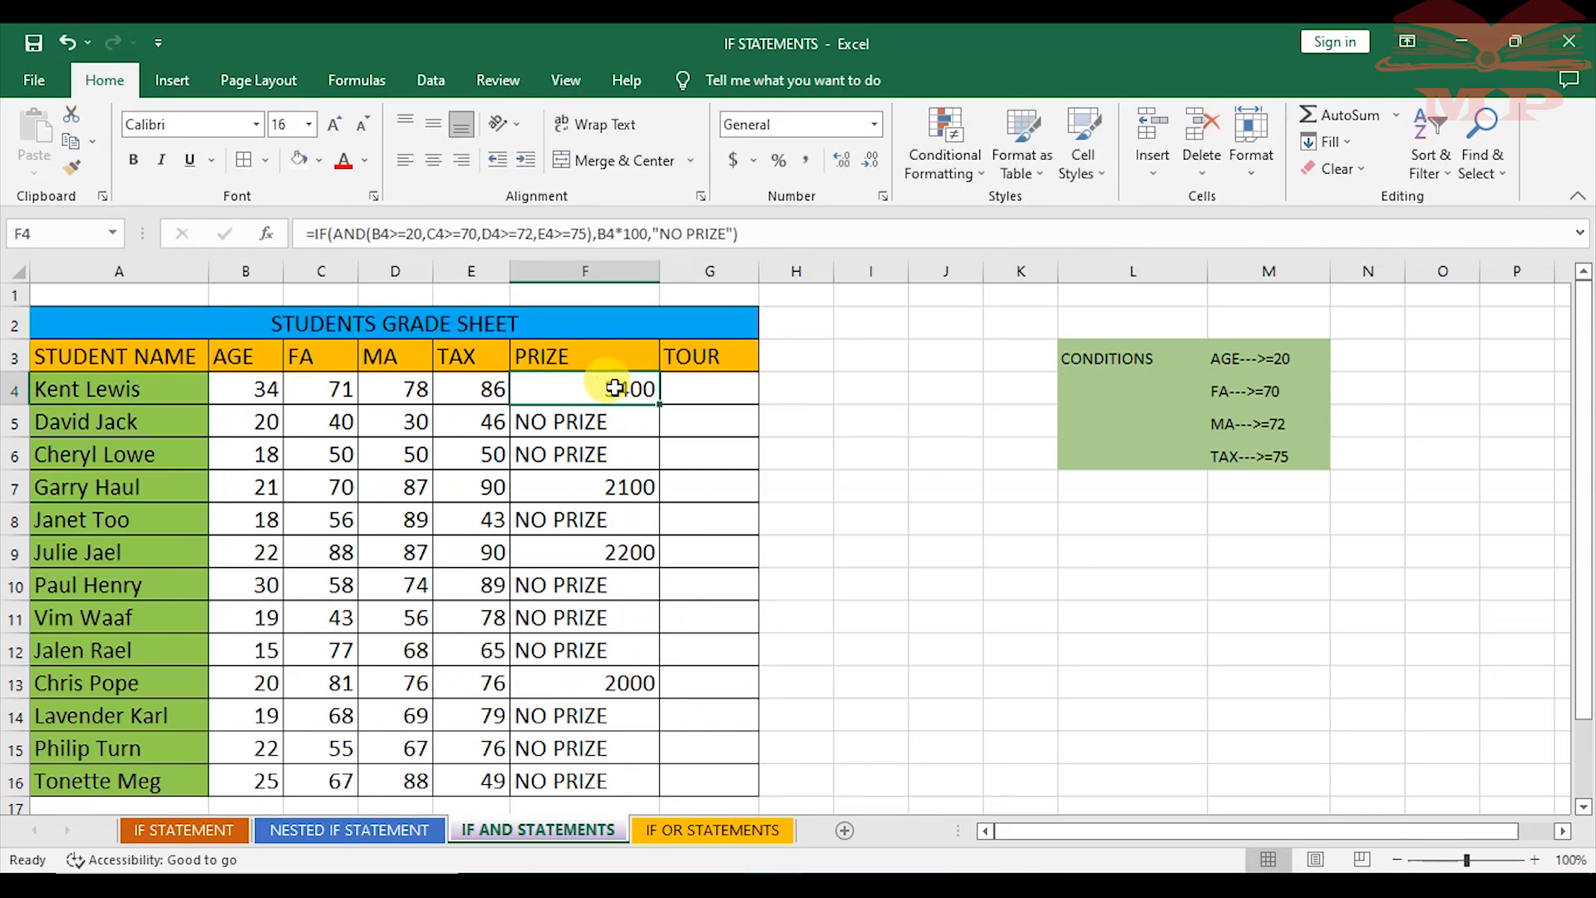
pyautogui.moveTo(620, 397); pyautogui.dragTo(615, 786)
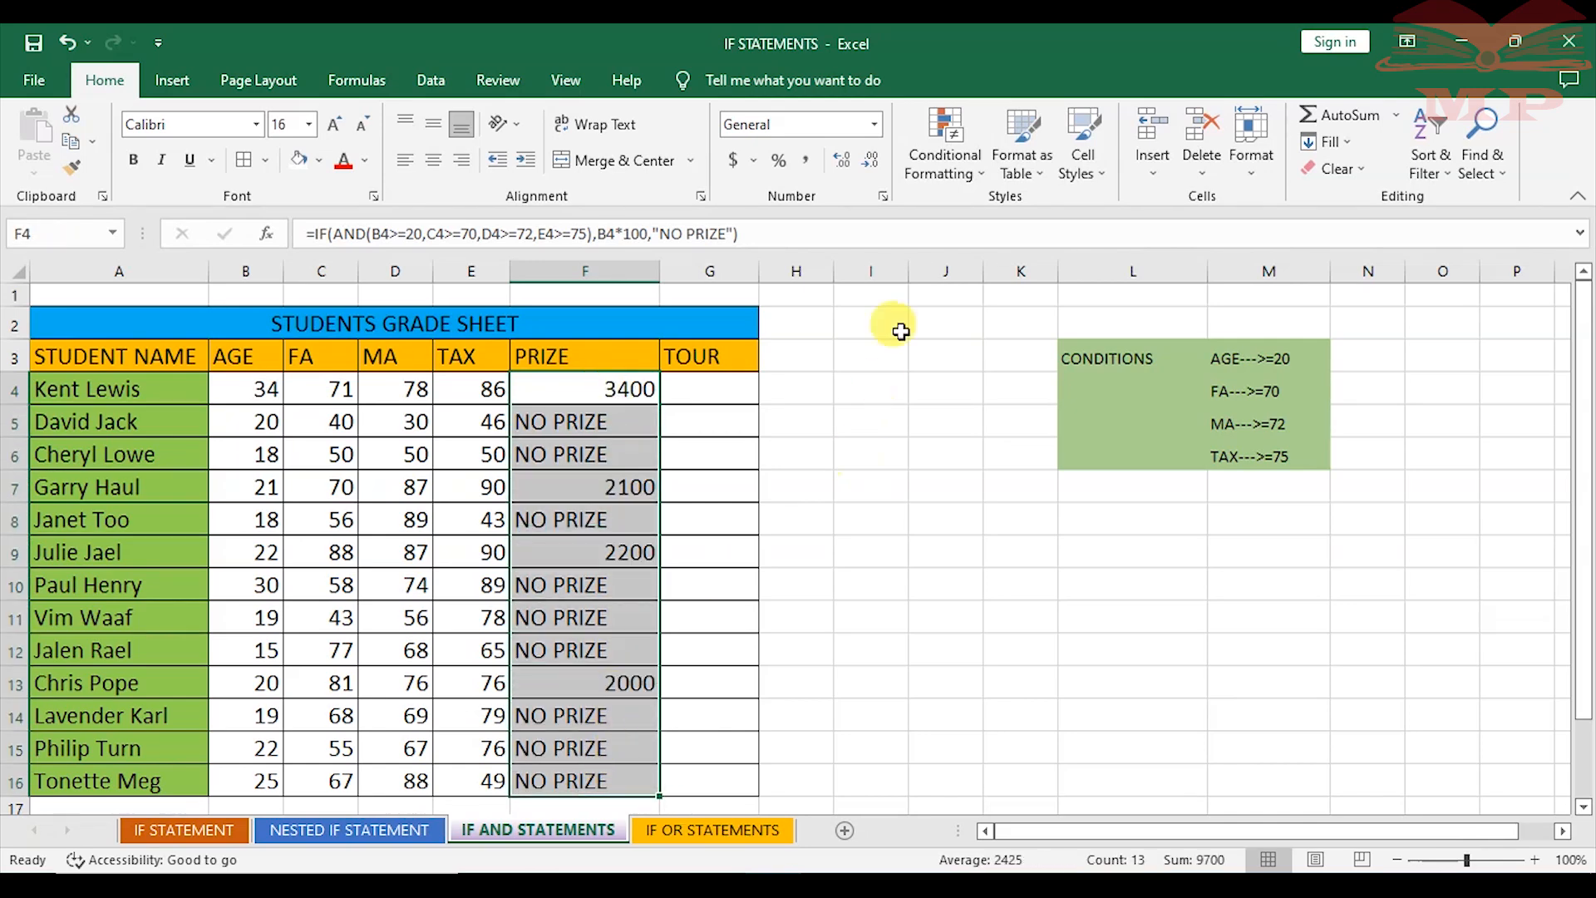
pyautogui.click(405, 159)
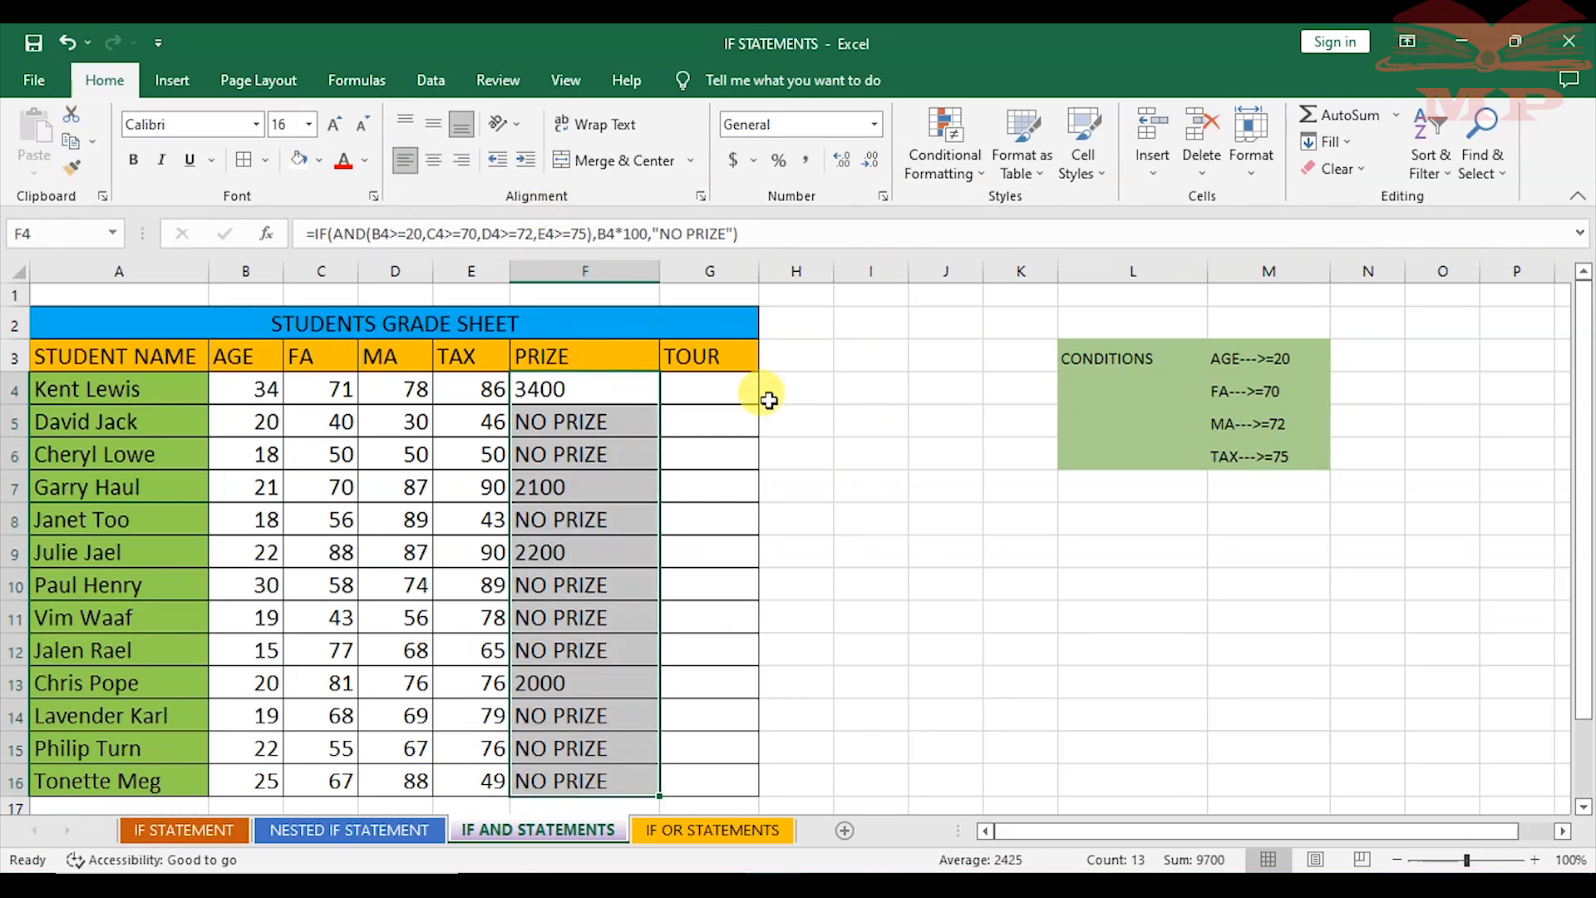
pyautogui.click(1021, 486)
pyautogui.scroll(-2, 894, 584)
pyautogui.scroll(2, 866, 556)
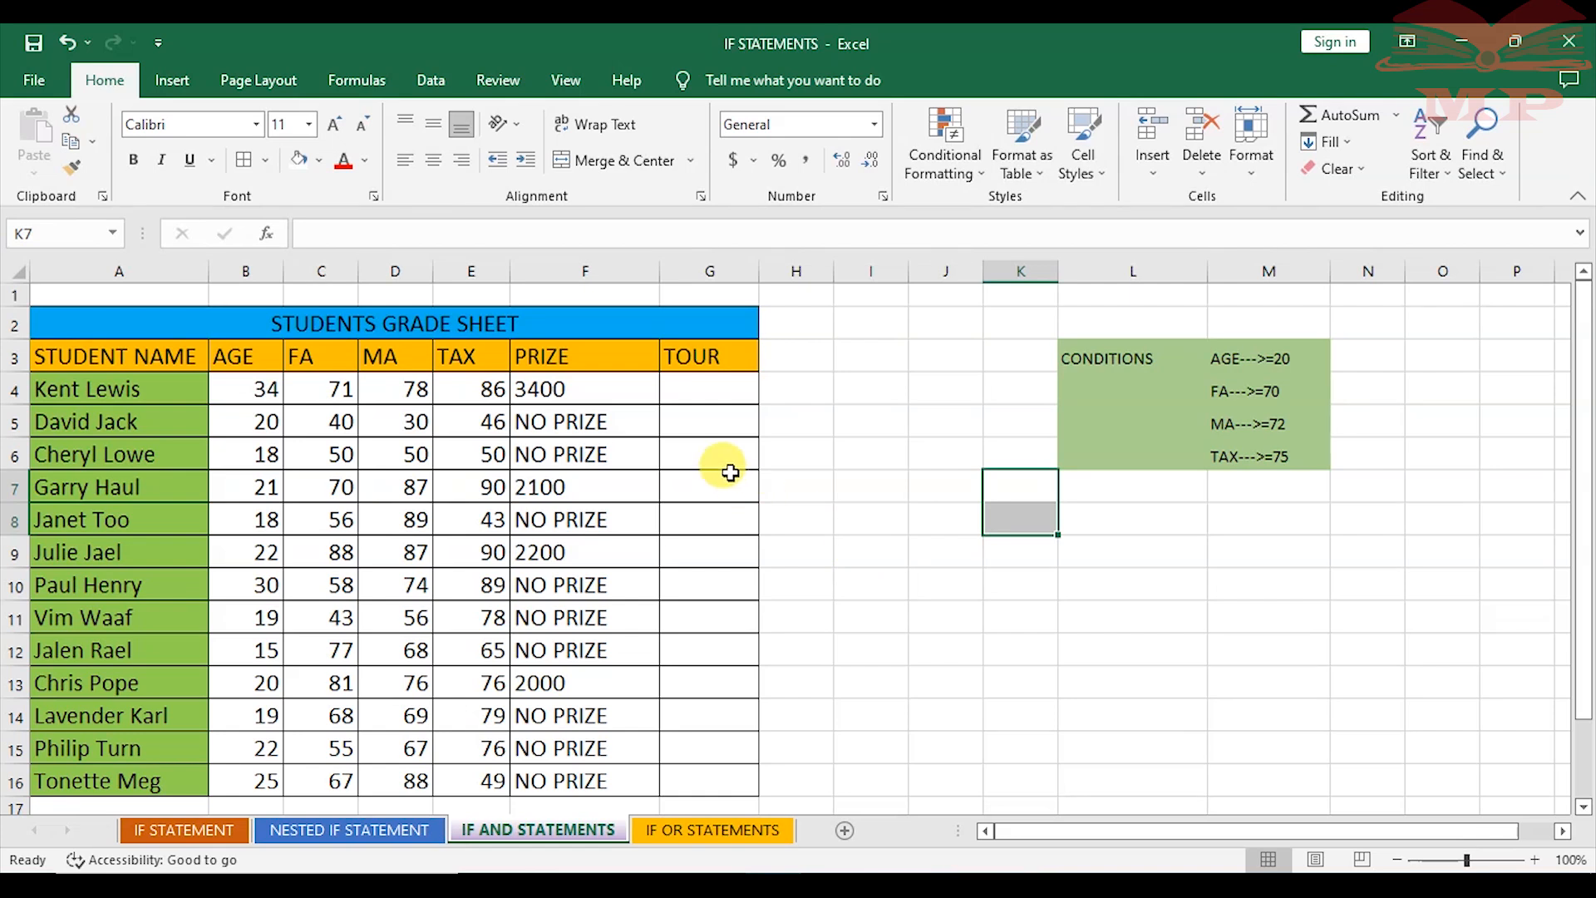
# - Start an IF formula with a nested AND function in TOUR cell G4, with B4>=20 as its first condition
pyautogui.click(708, 391)
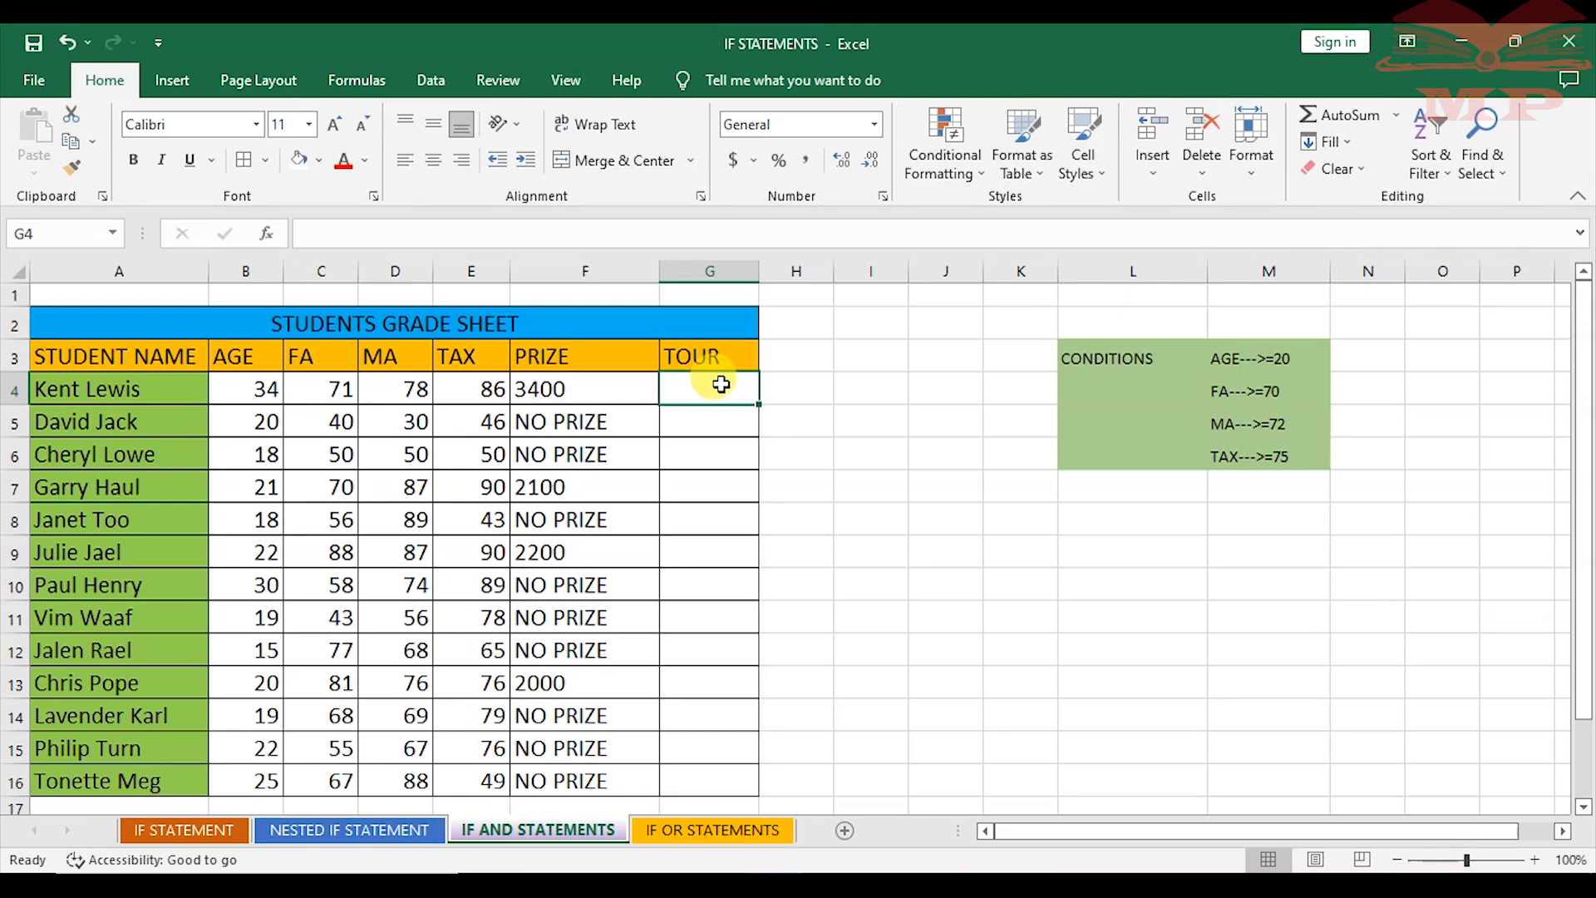
pyautogui.write('=')
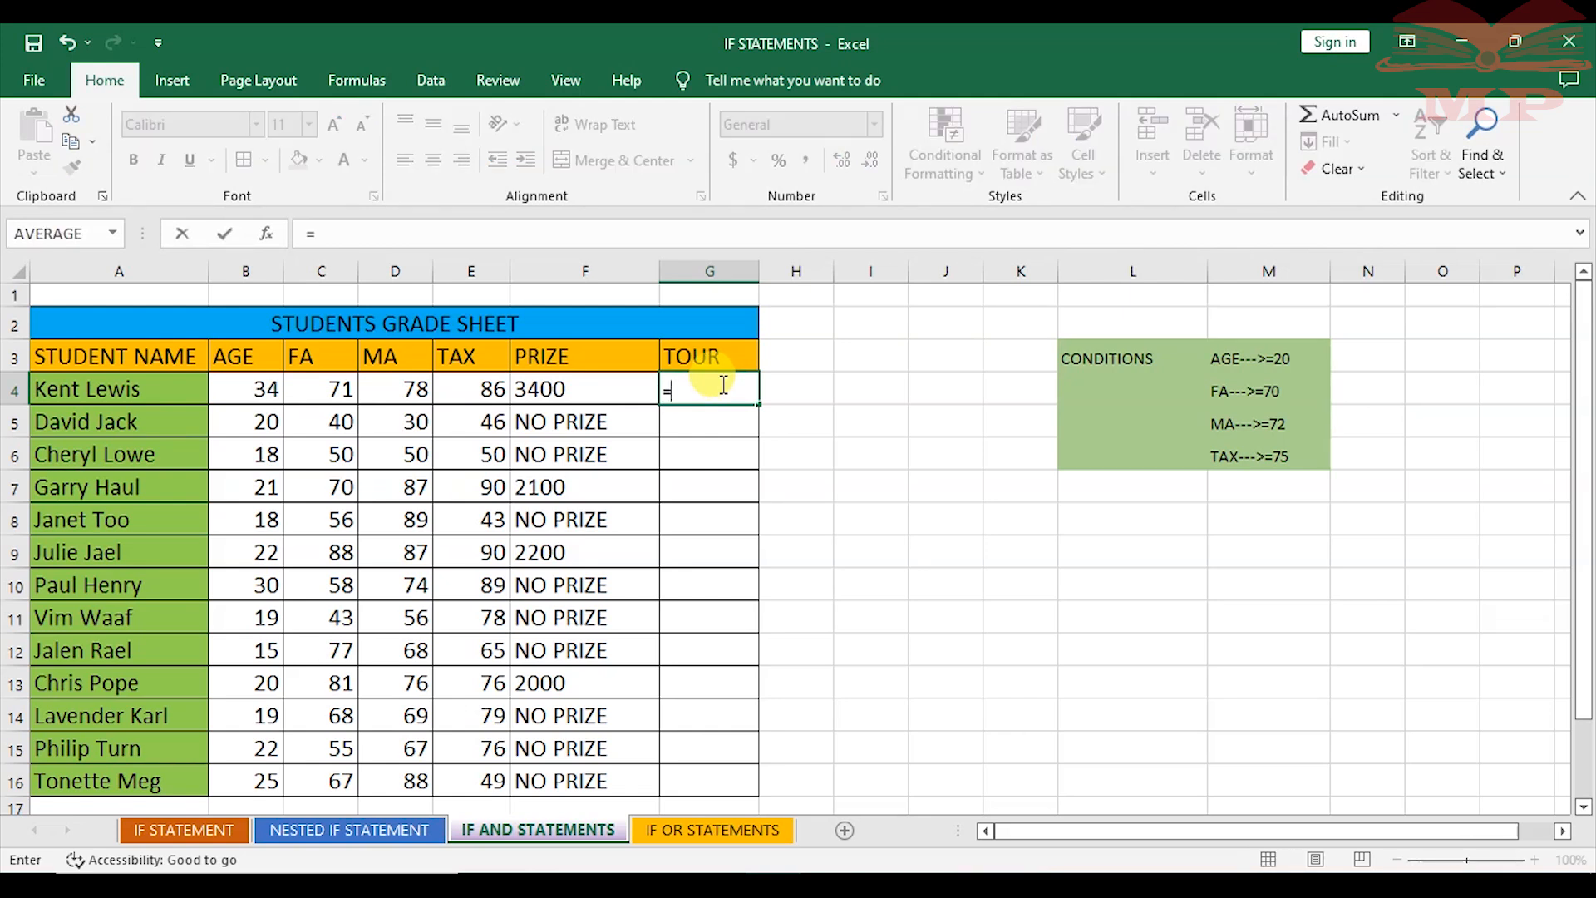
pyautogui.write('IF')
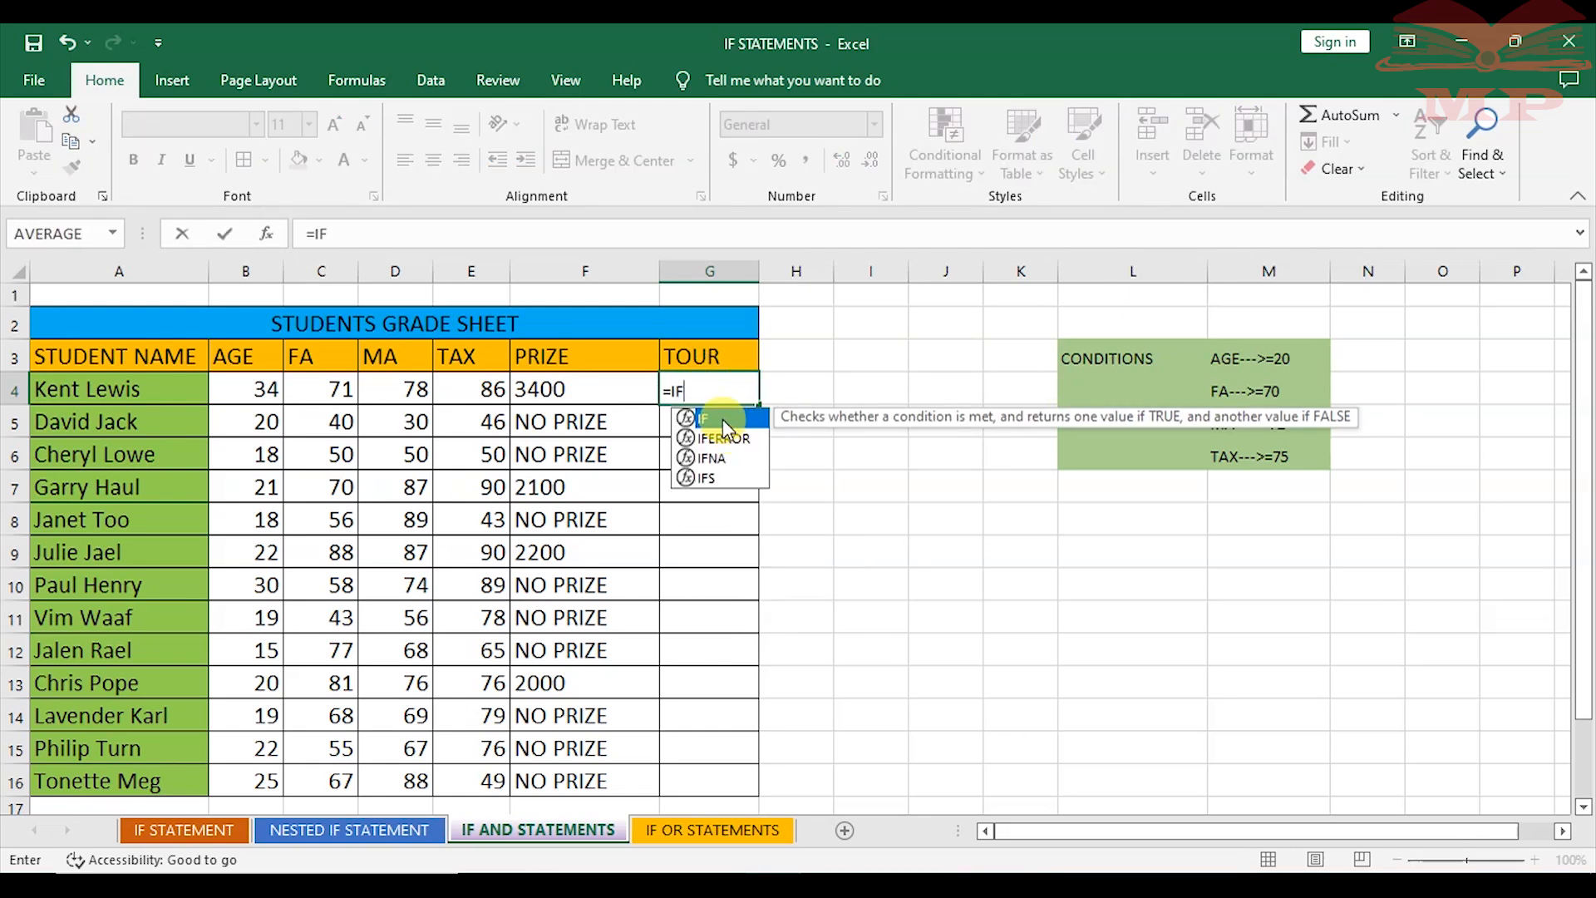
pyautogui.doubleClick(722, 419)
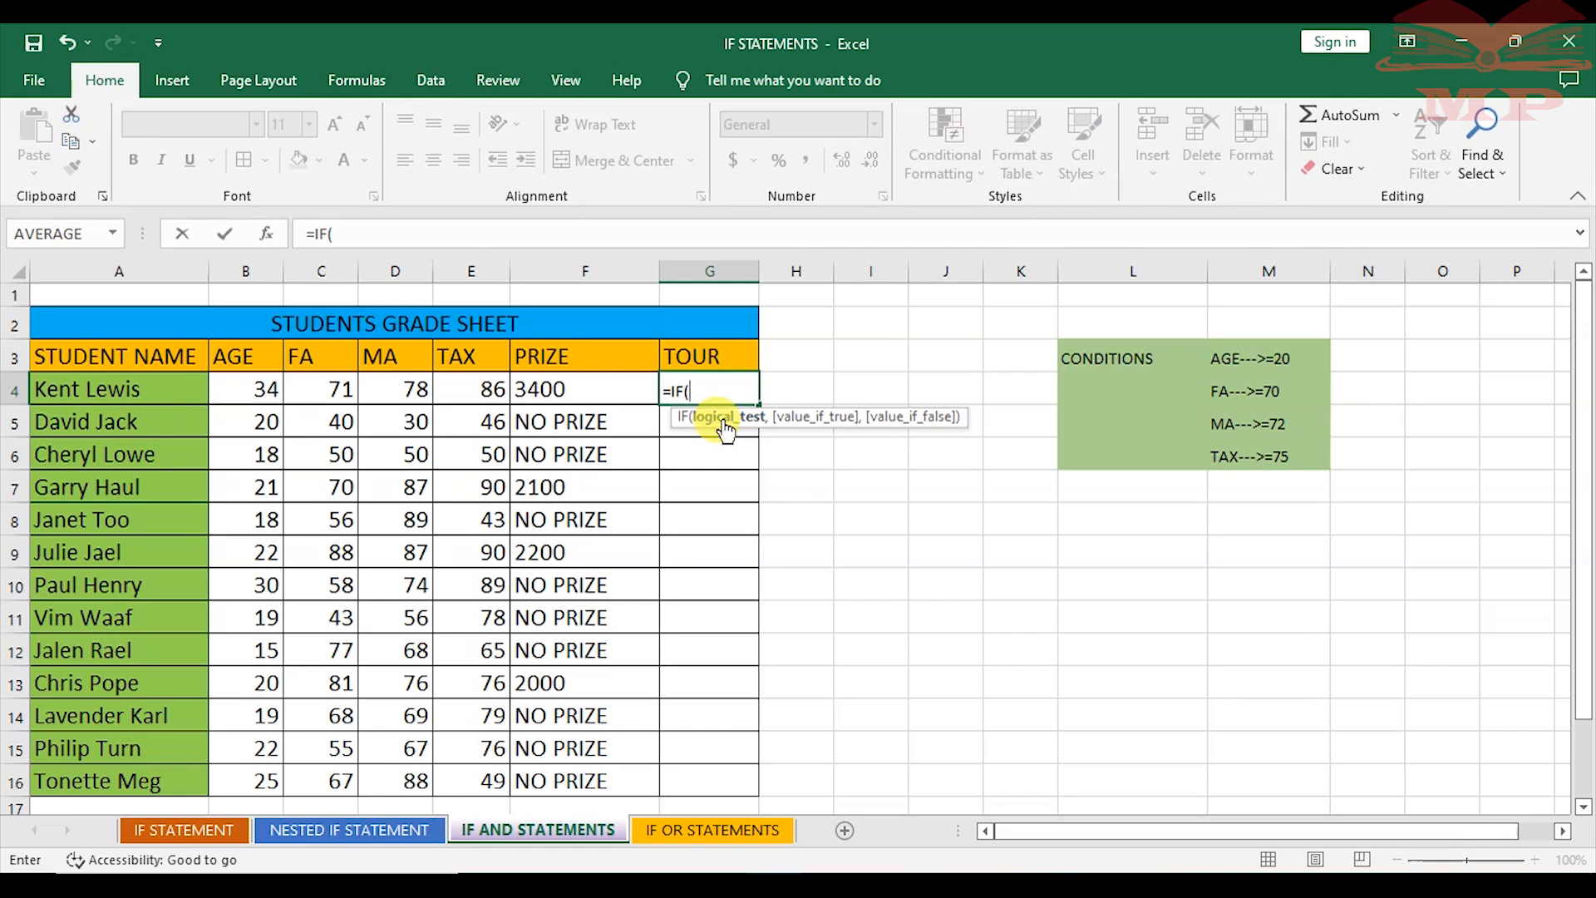
pyautogui.write('AND')
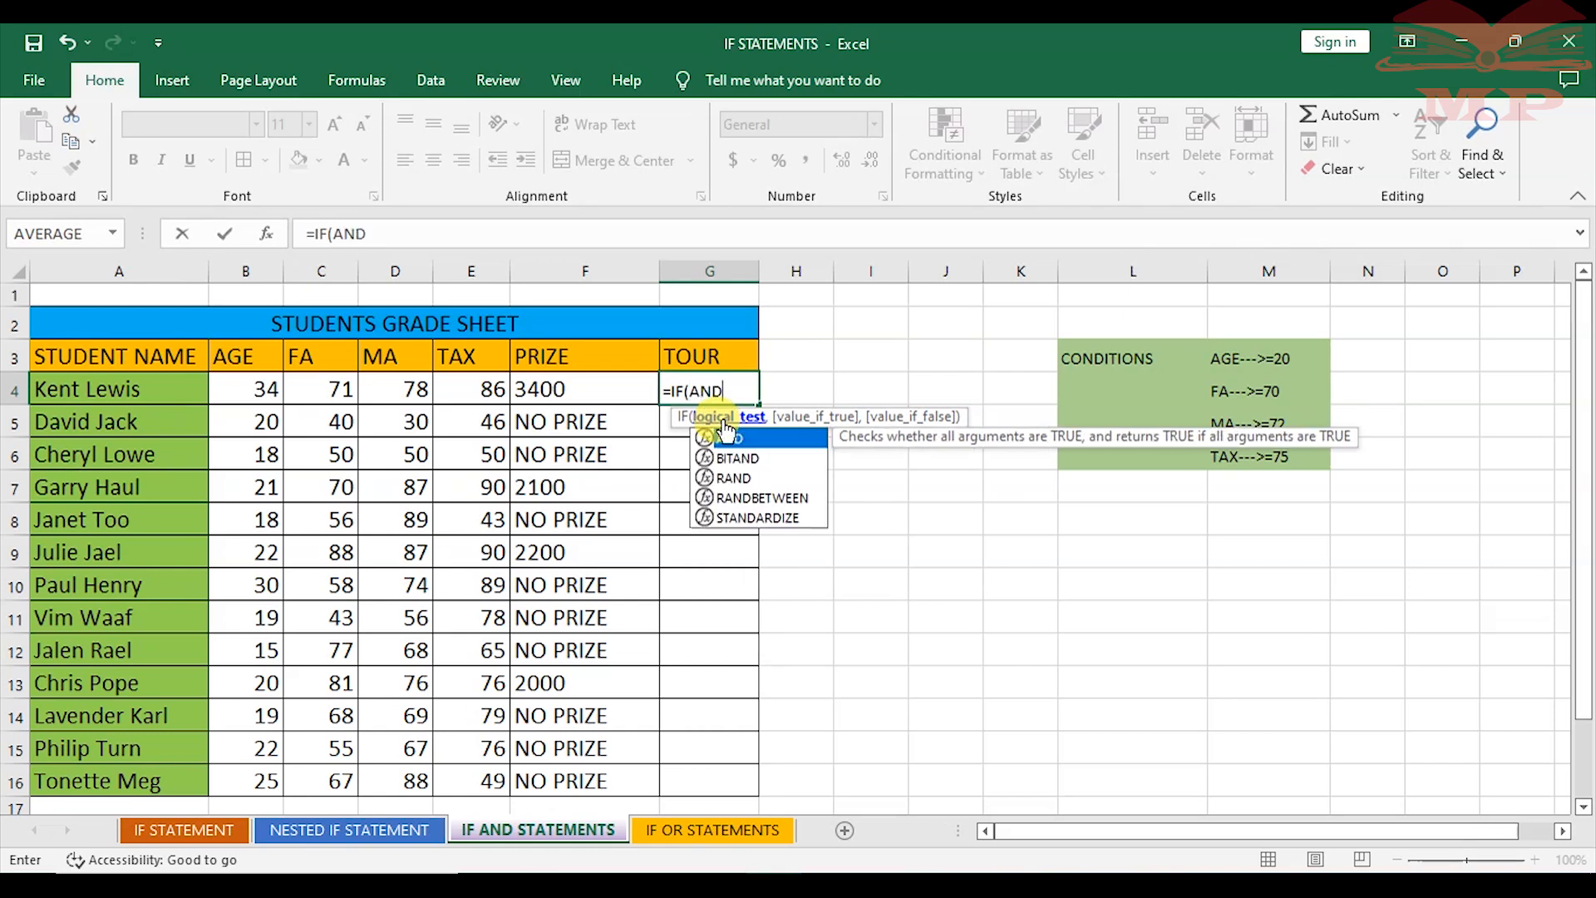
pyautogui.doubleClick(769, 438)
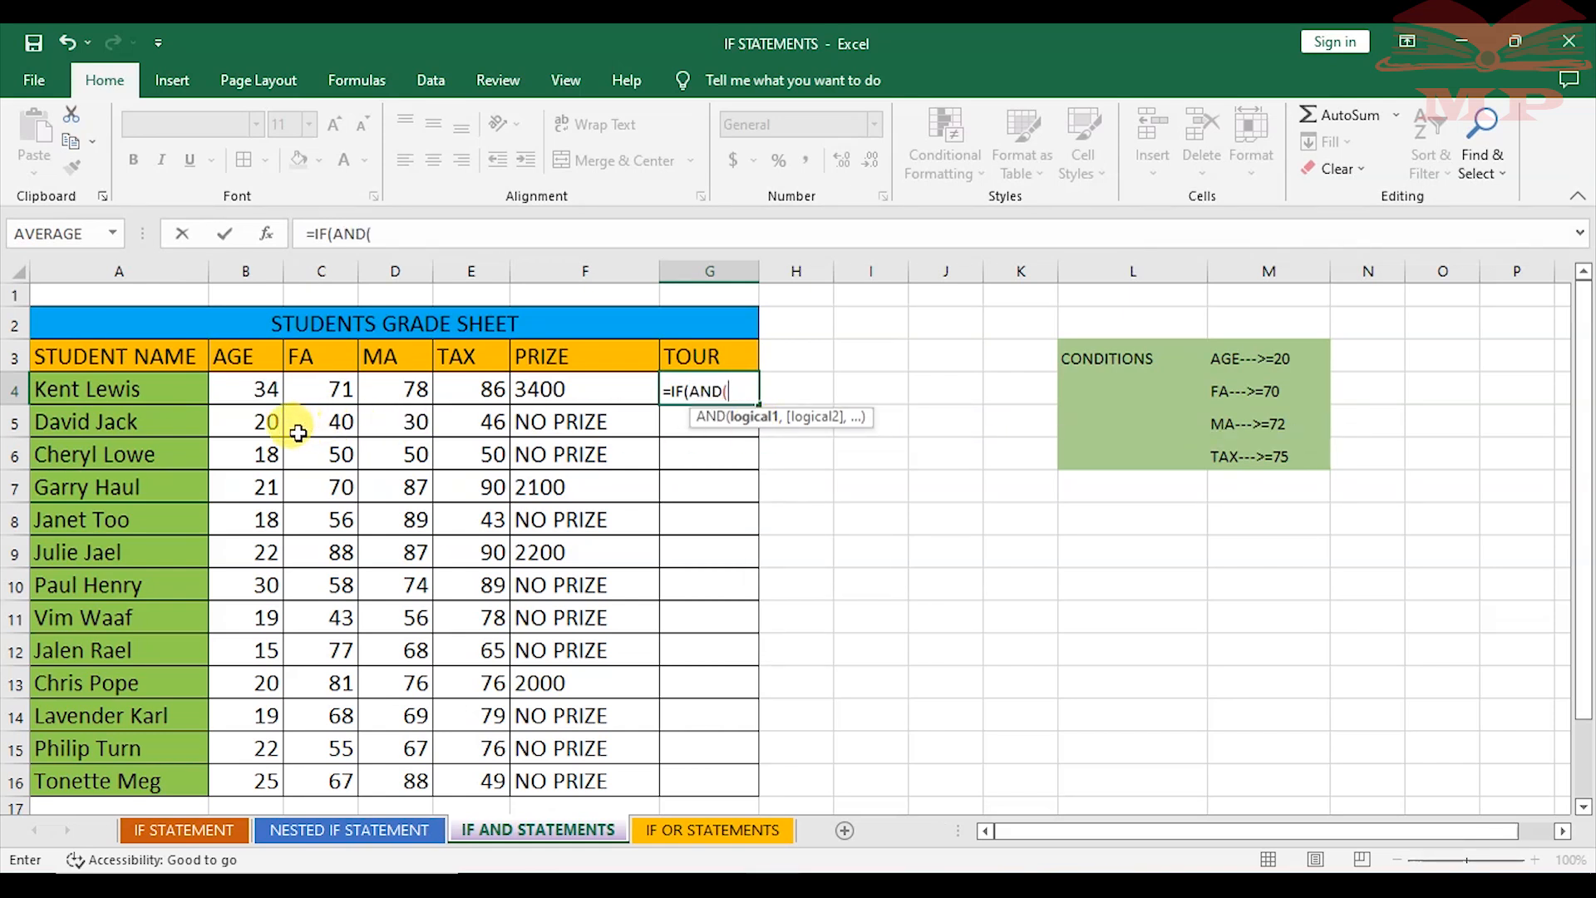
pyautogui.click(262, 388)
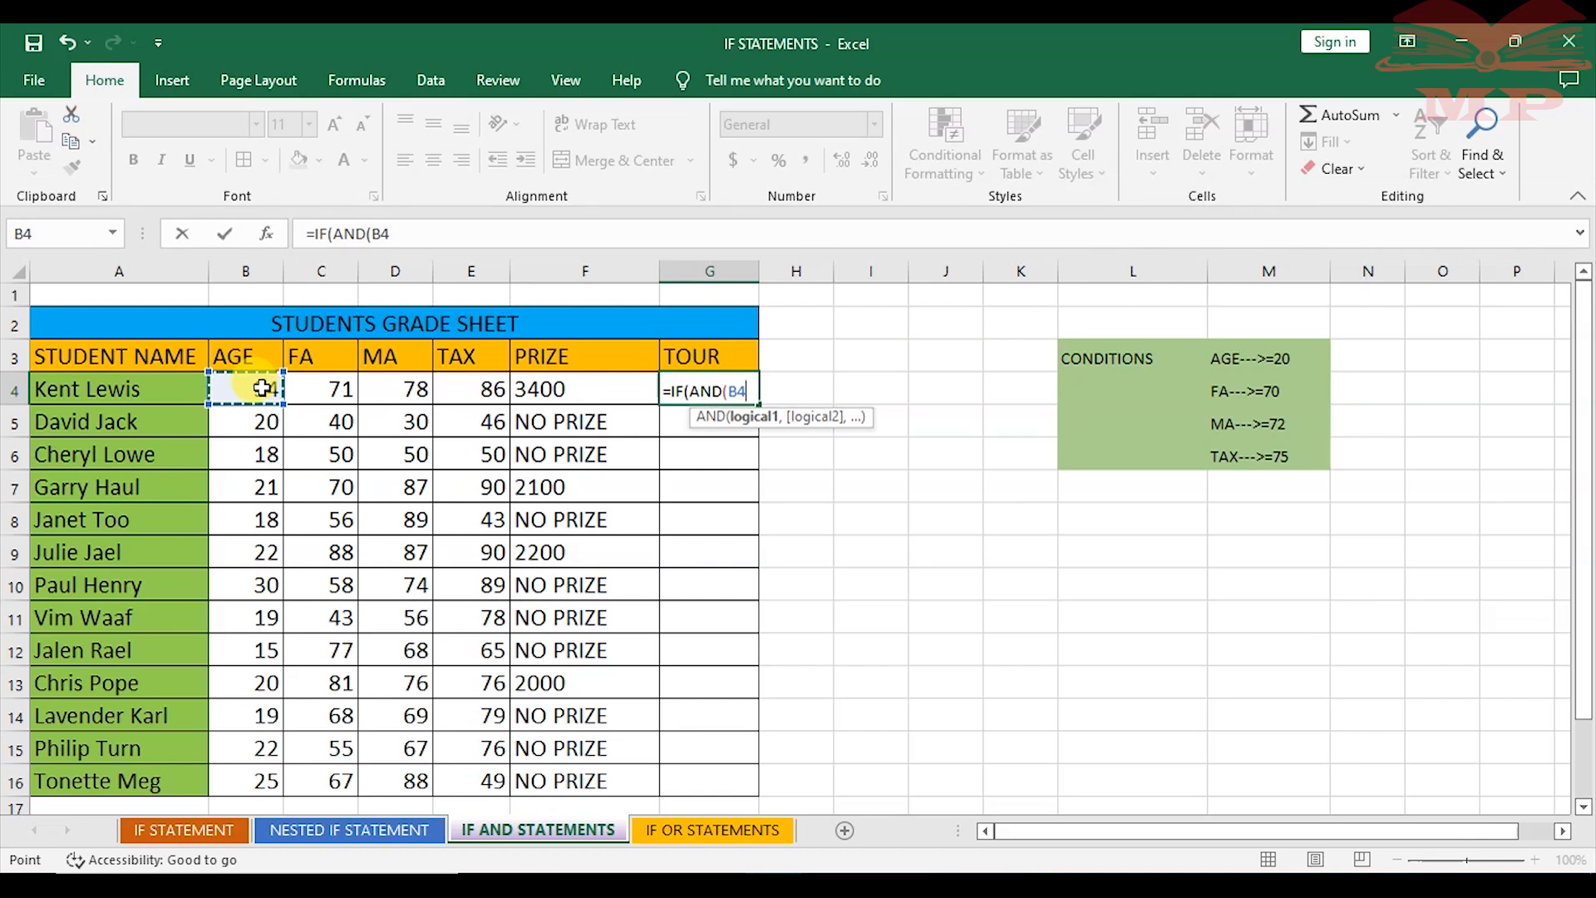
pyautogui.write('>=20,')
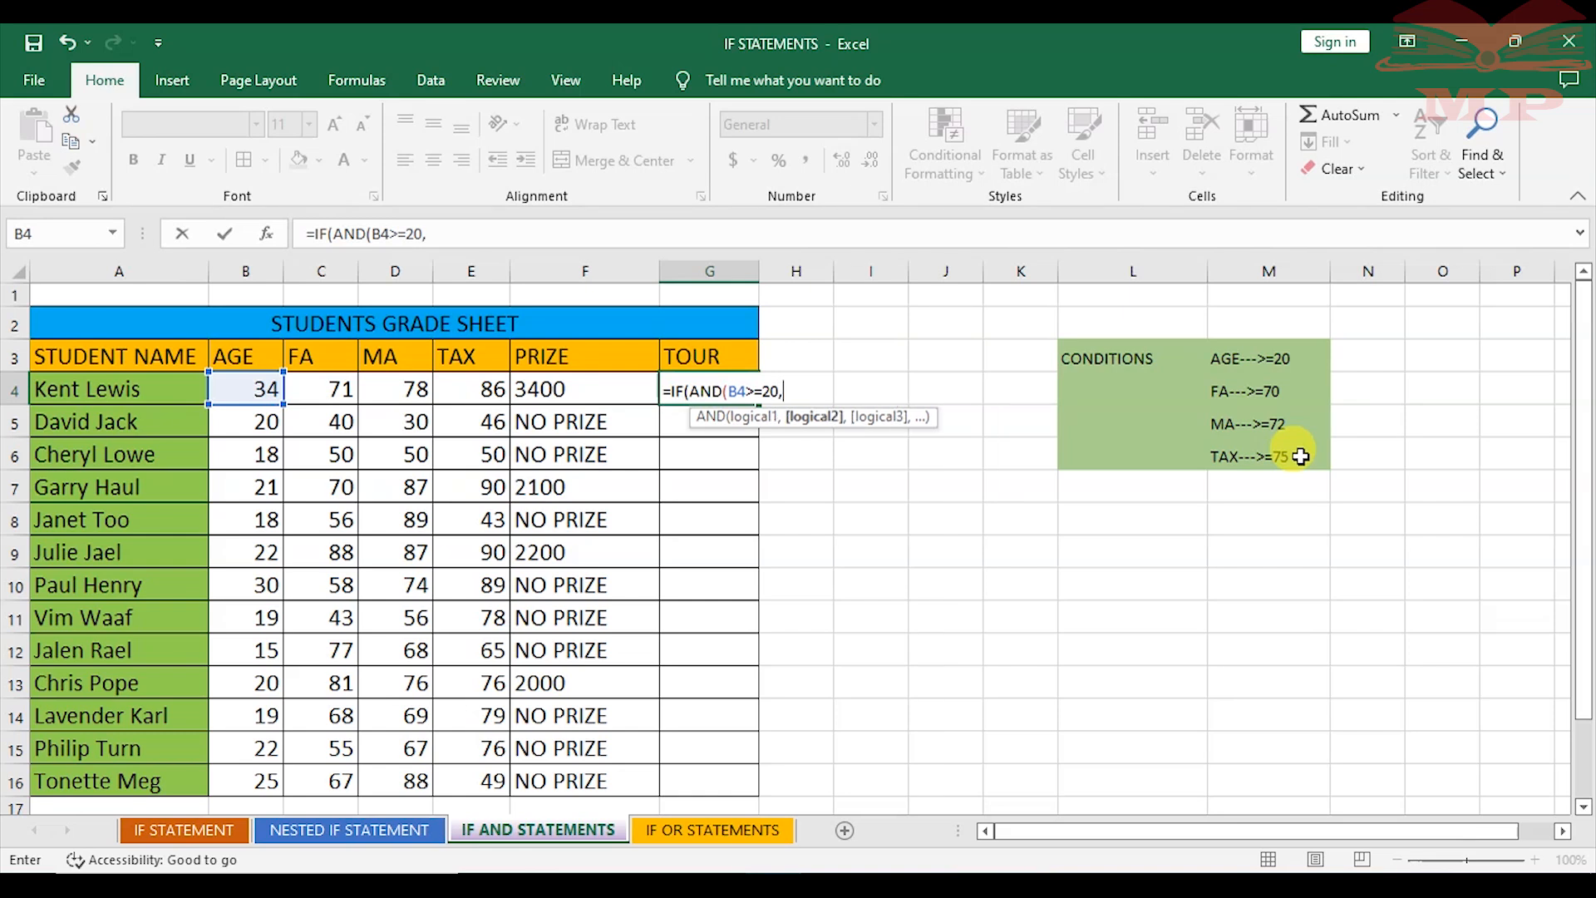
# - Add the conditions C4>=70 and D4>=72 to the AND function in G4
pyautogui.click(322, 391)
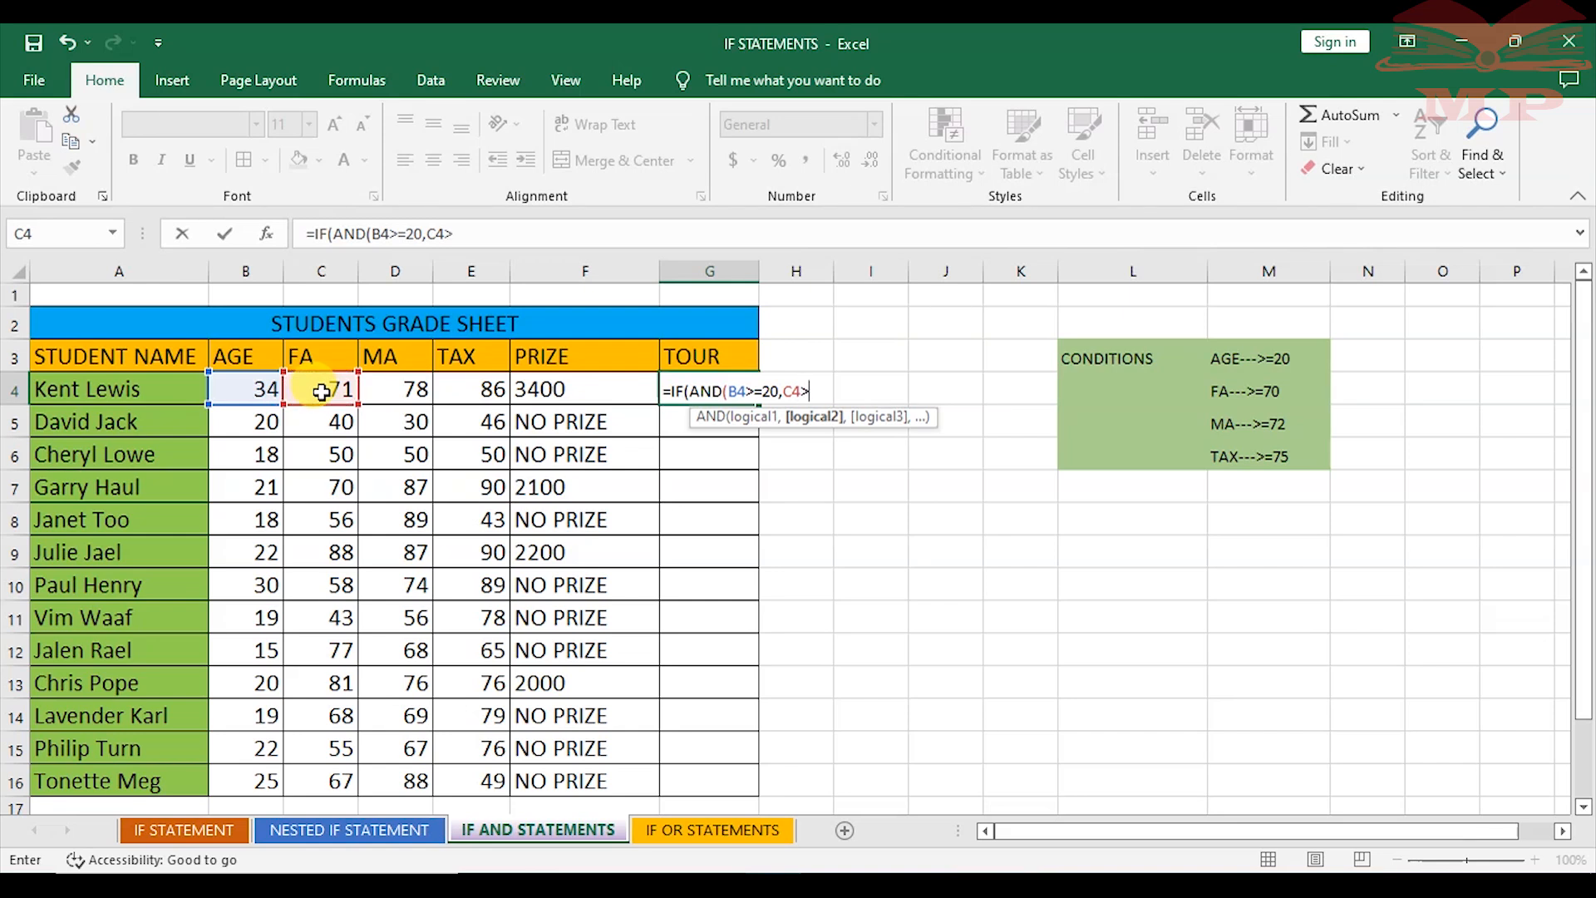
pyautogui.write('70,')
pyautogui.click(401, 391)
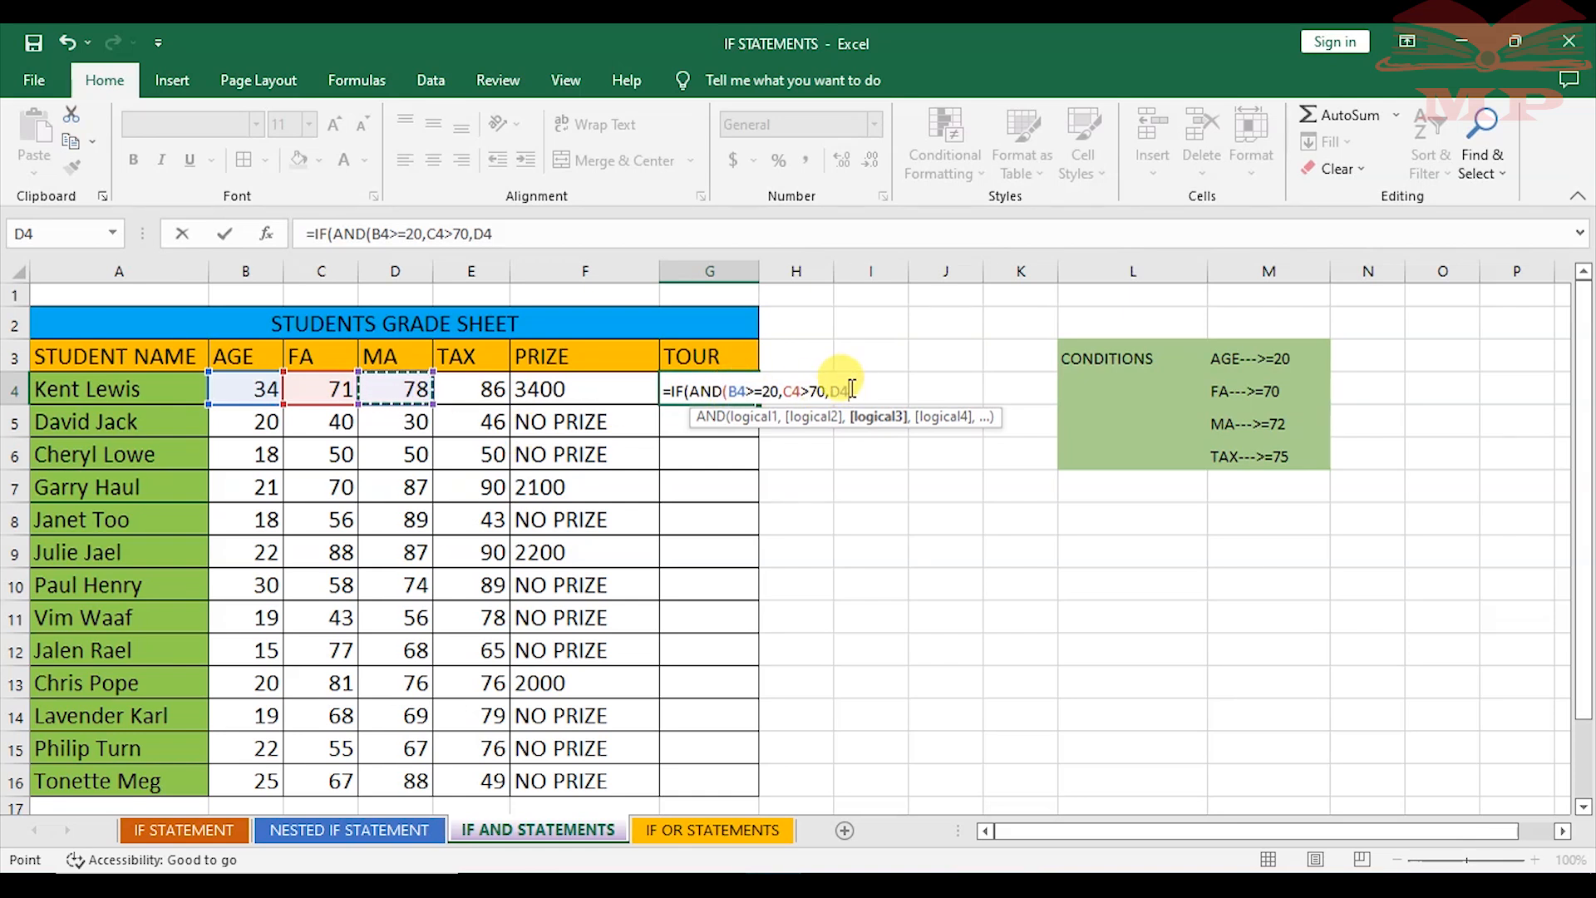
pyautogui.write('>=72')
pyautogui.click(796, 396)
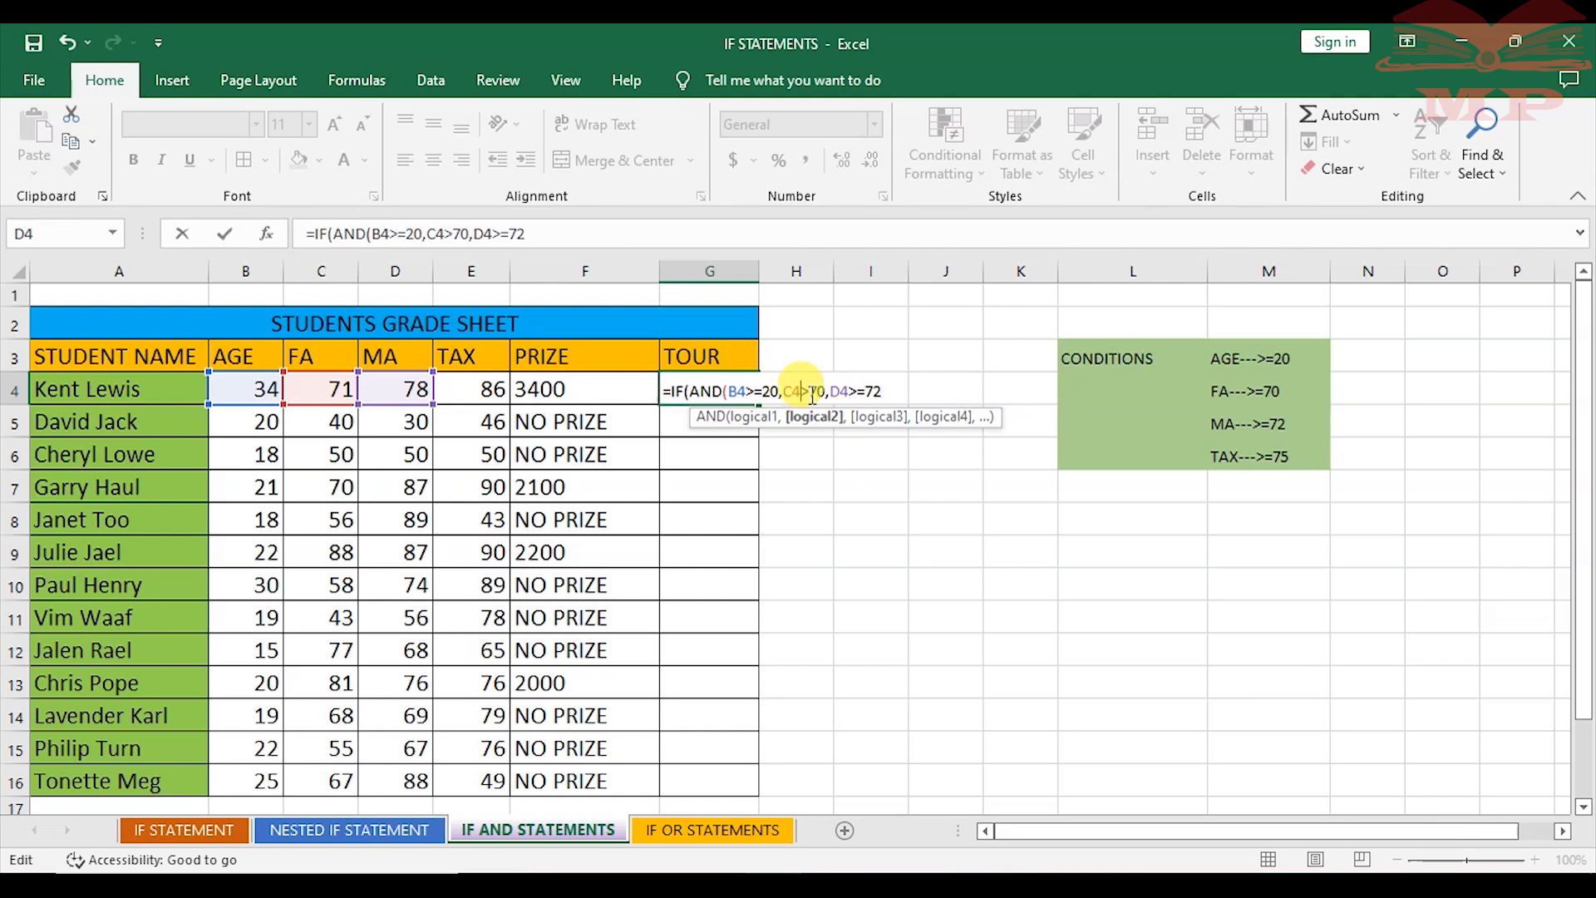
pyautogui.write('=')
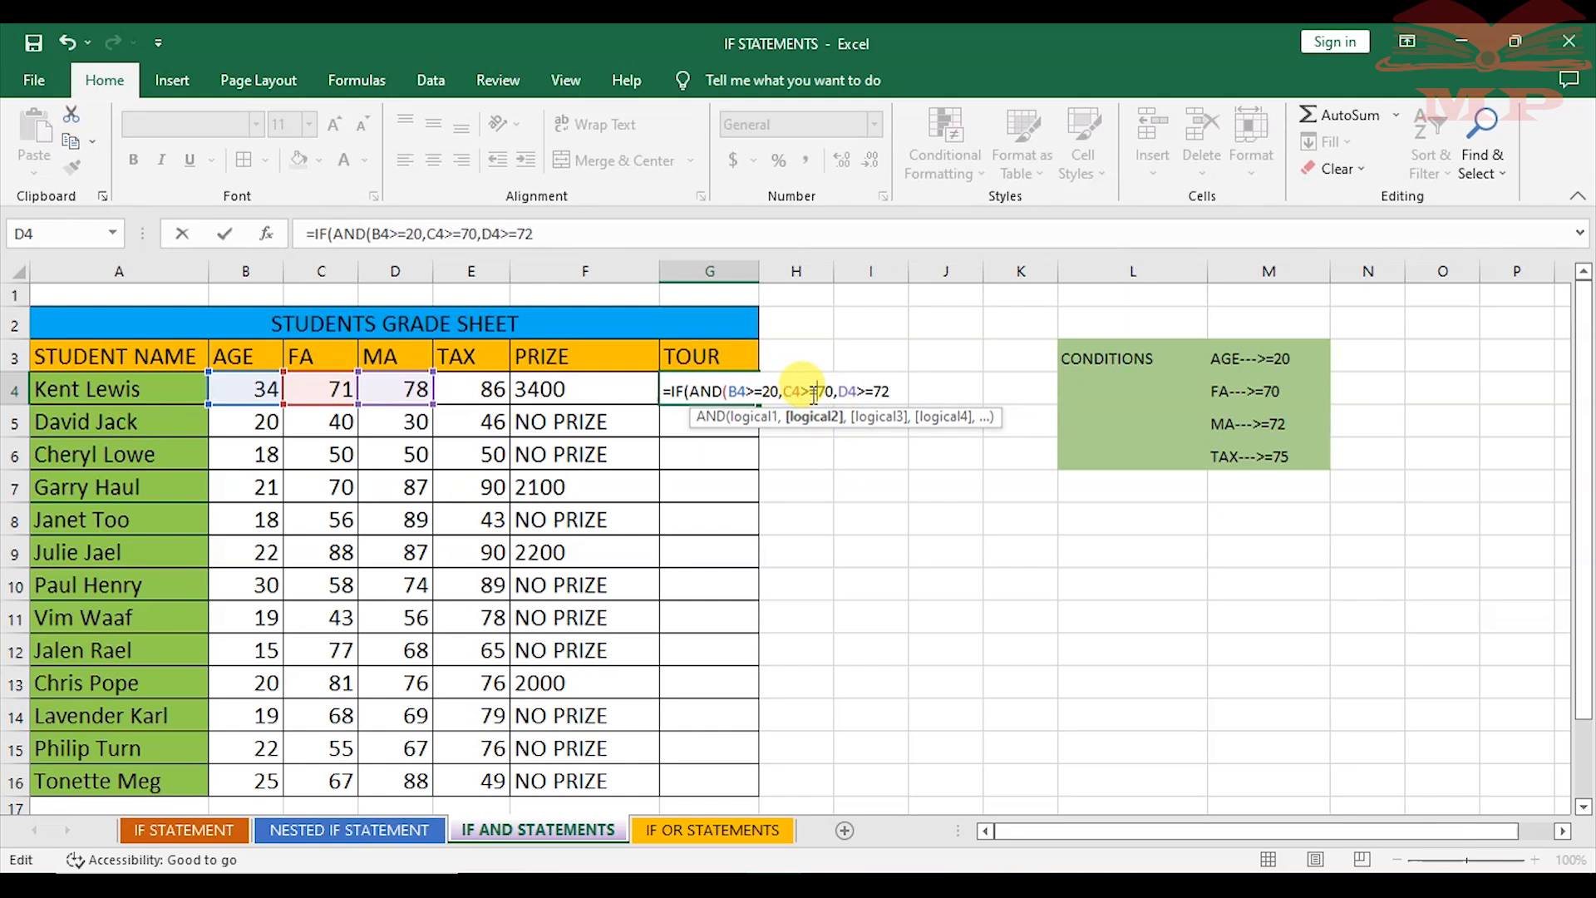
pyautogui.click(898, 387)
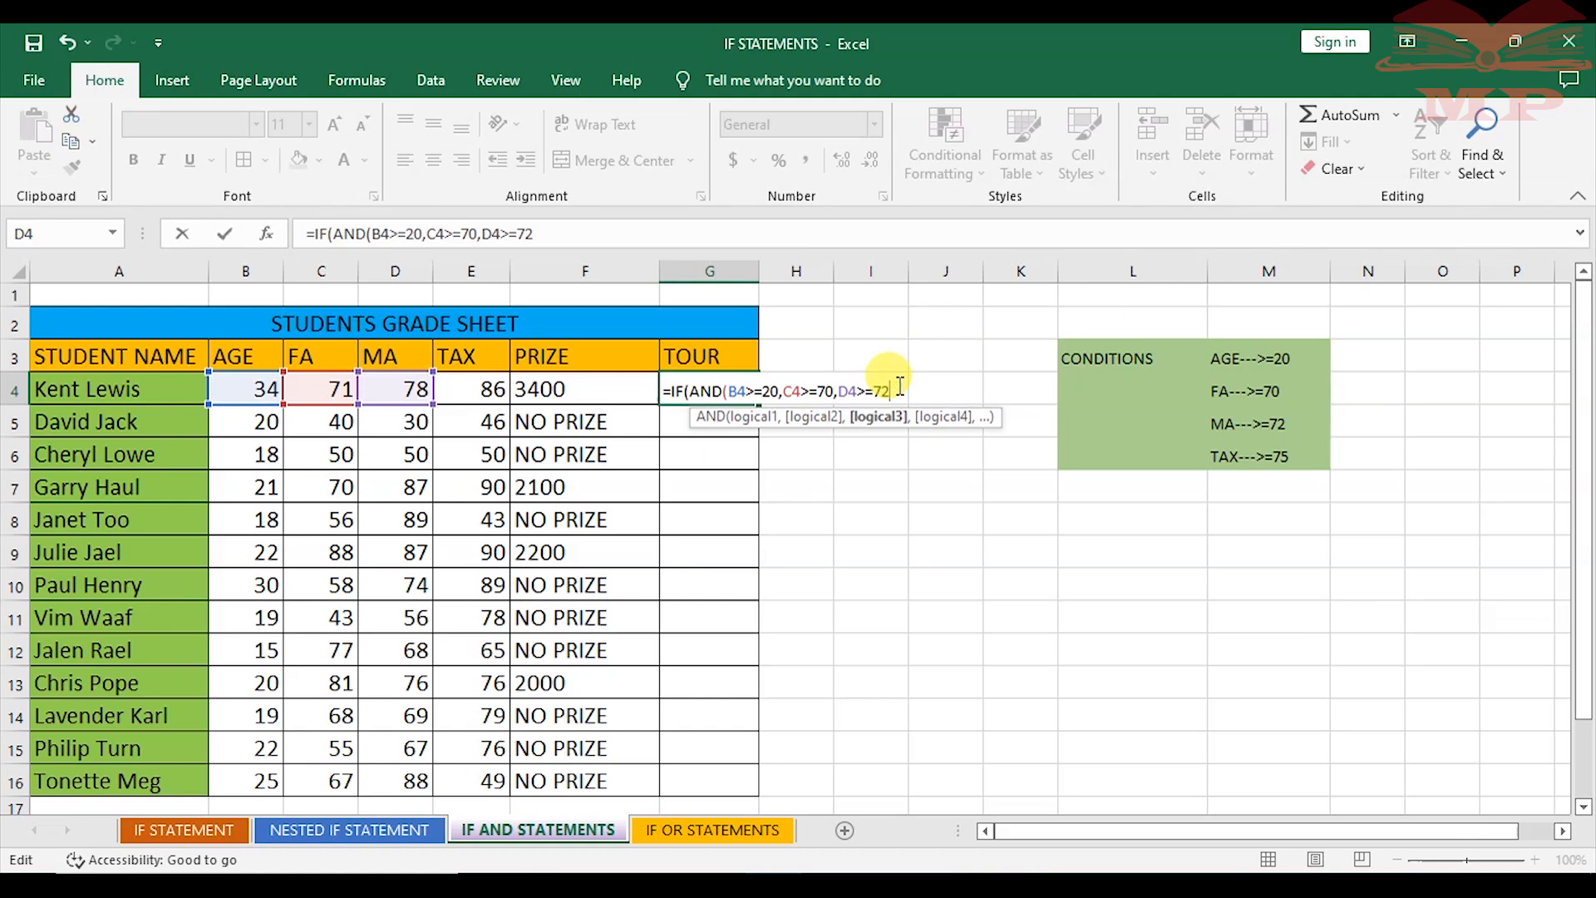
# - Add the condition E4>=75 to the G4 formula and close the AND function
pyautogui.write(',')
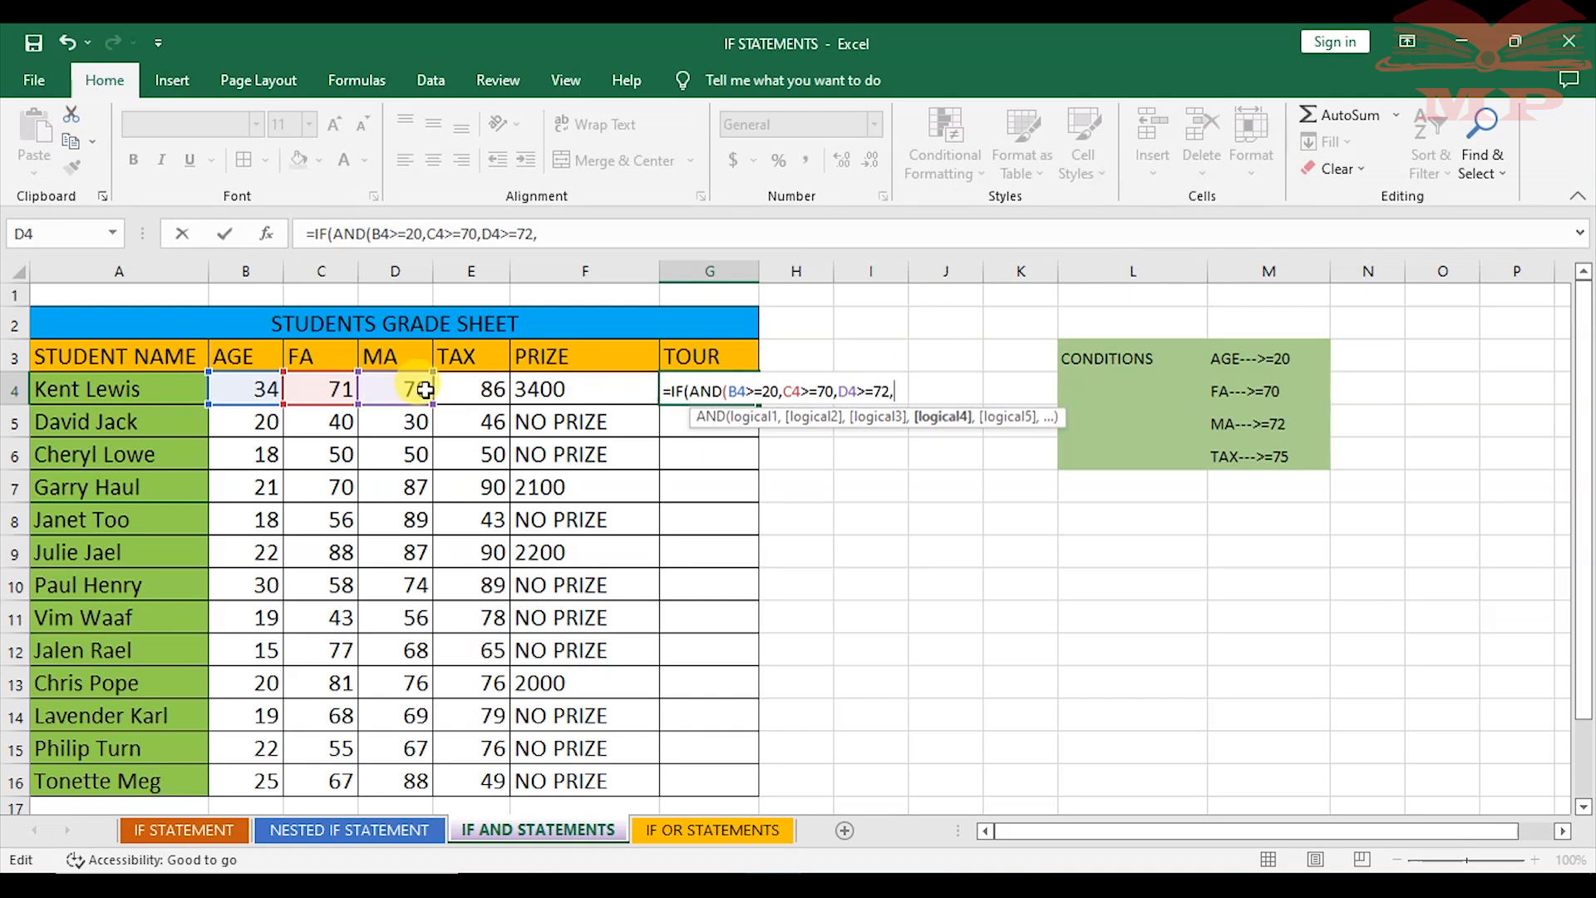
pyautogui.click(478, 392)
pyautogui.write('>')
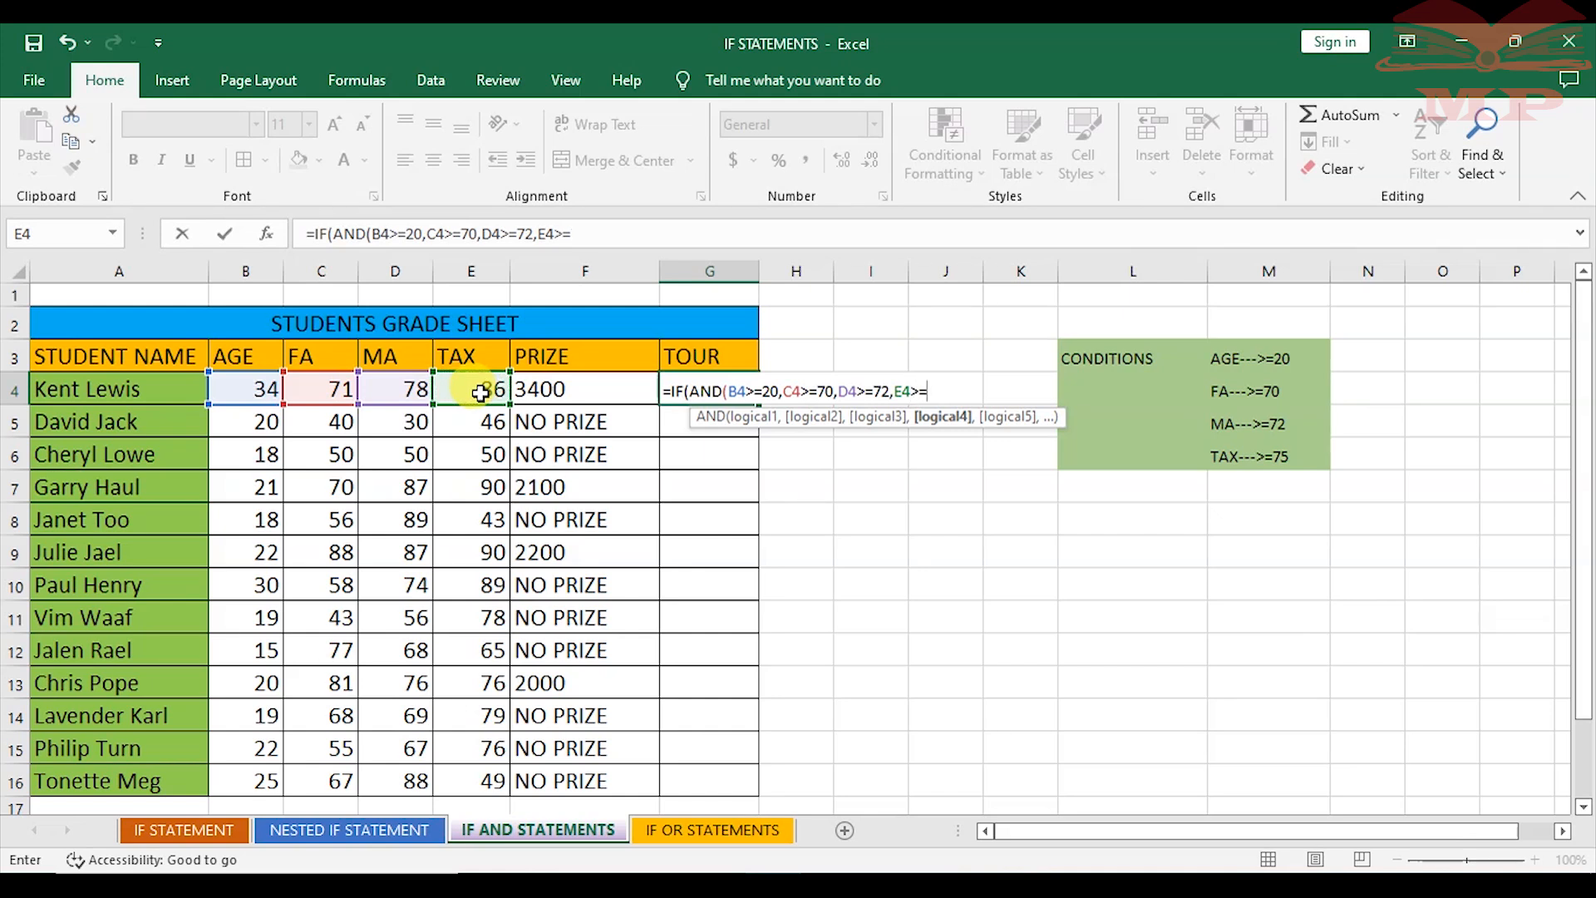
pyautogui.write('=75)')
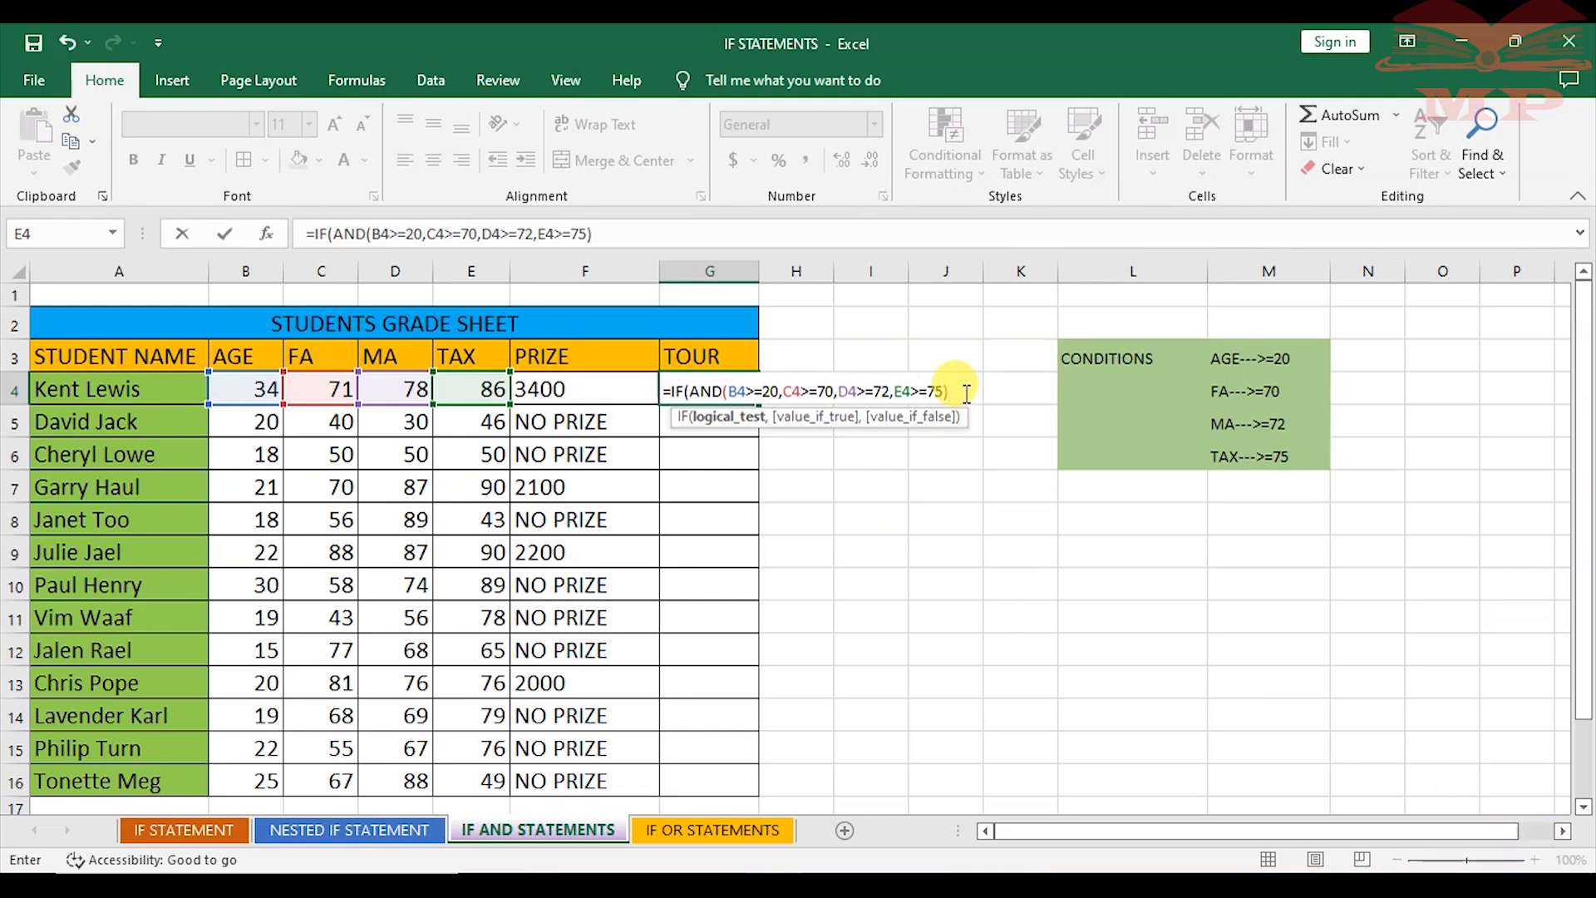
# - Complete the G4 formula with "GRANTED" as the value if true and "DENIED" as the value if false
pyautogui.write(',')
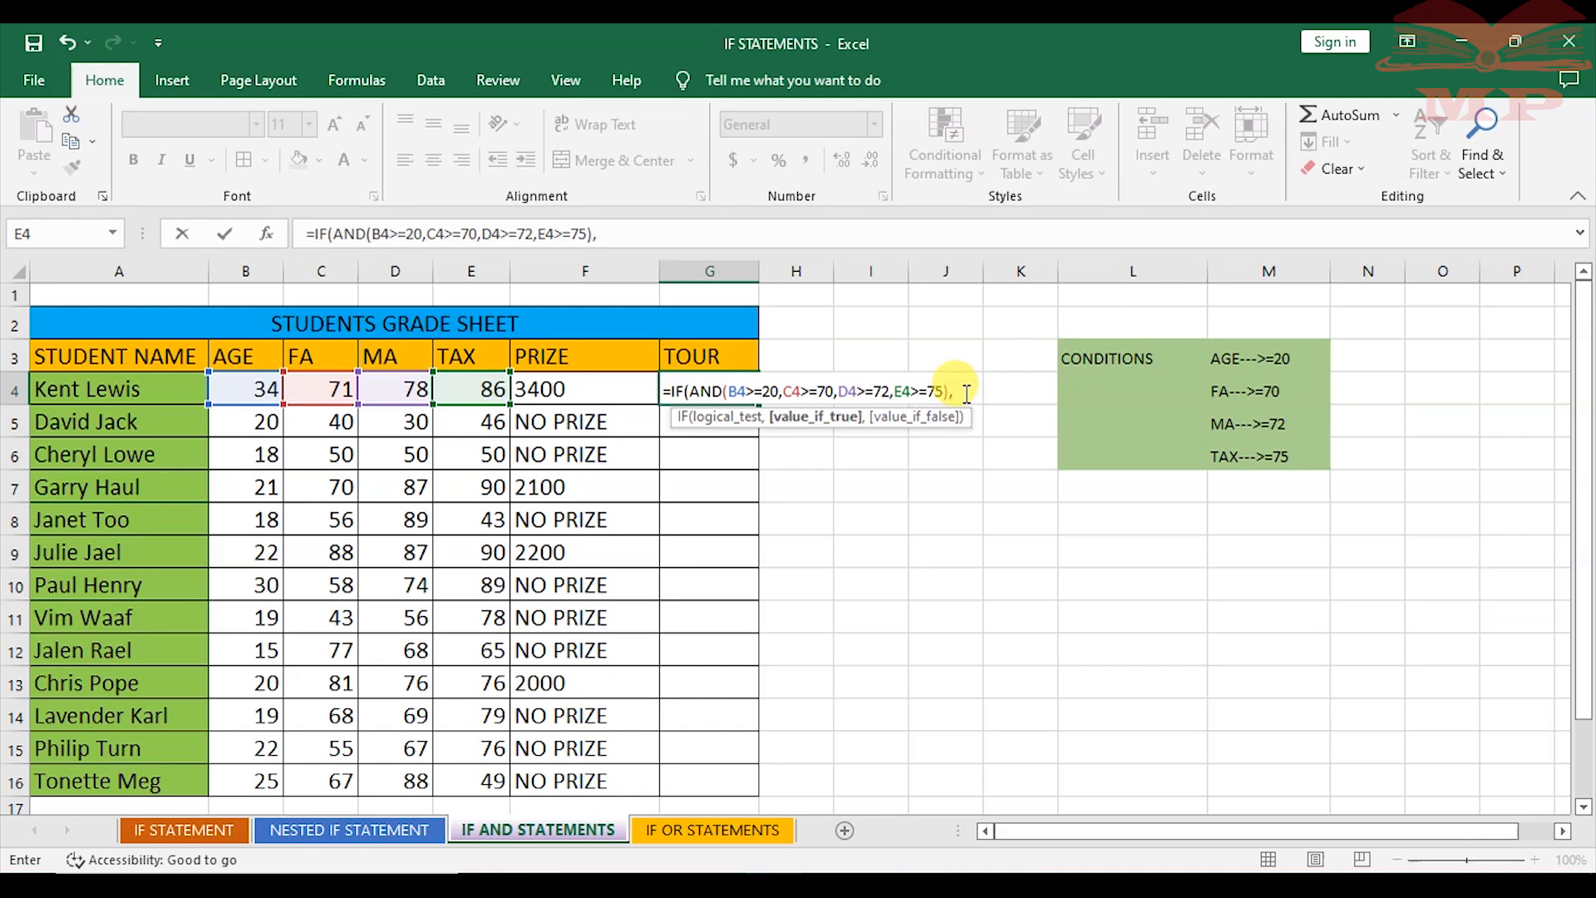
pyautogui.write('"GRANTED')
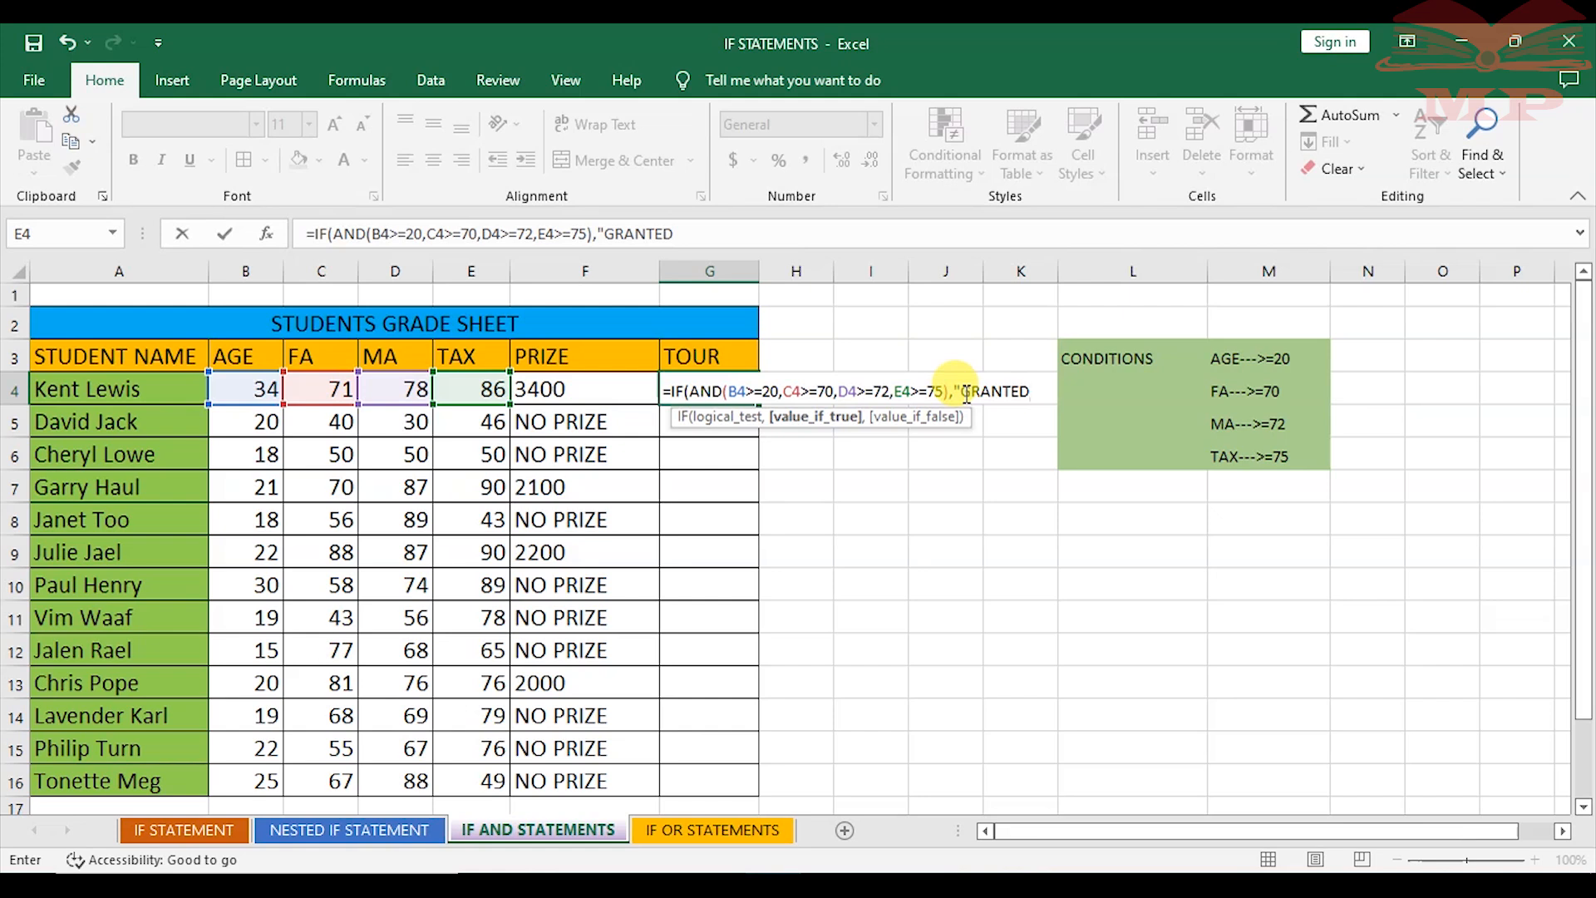
pyautogui.write('",')
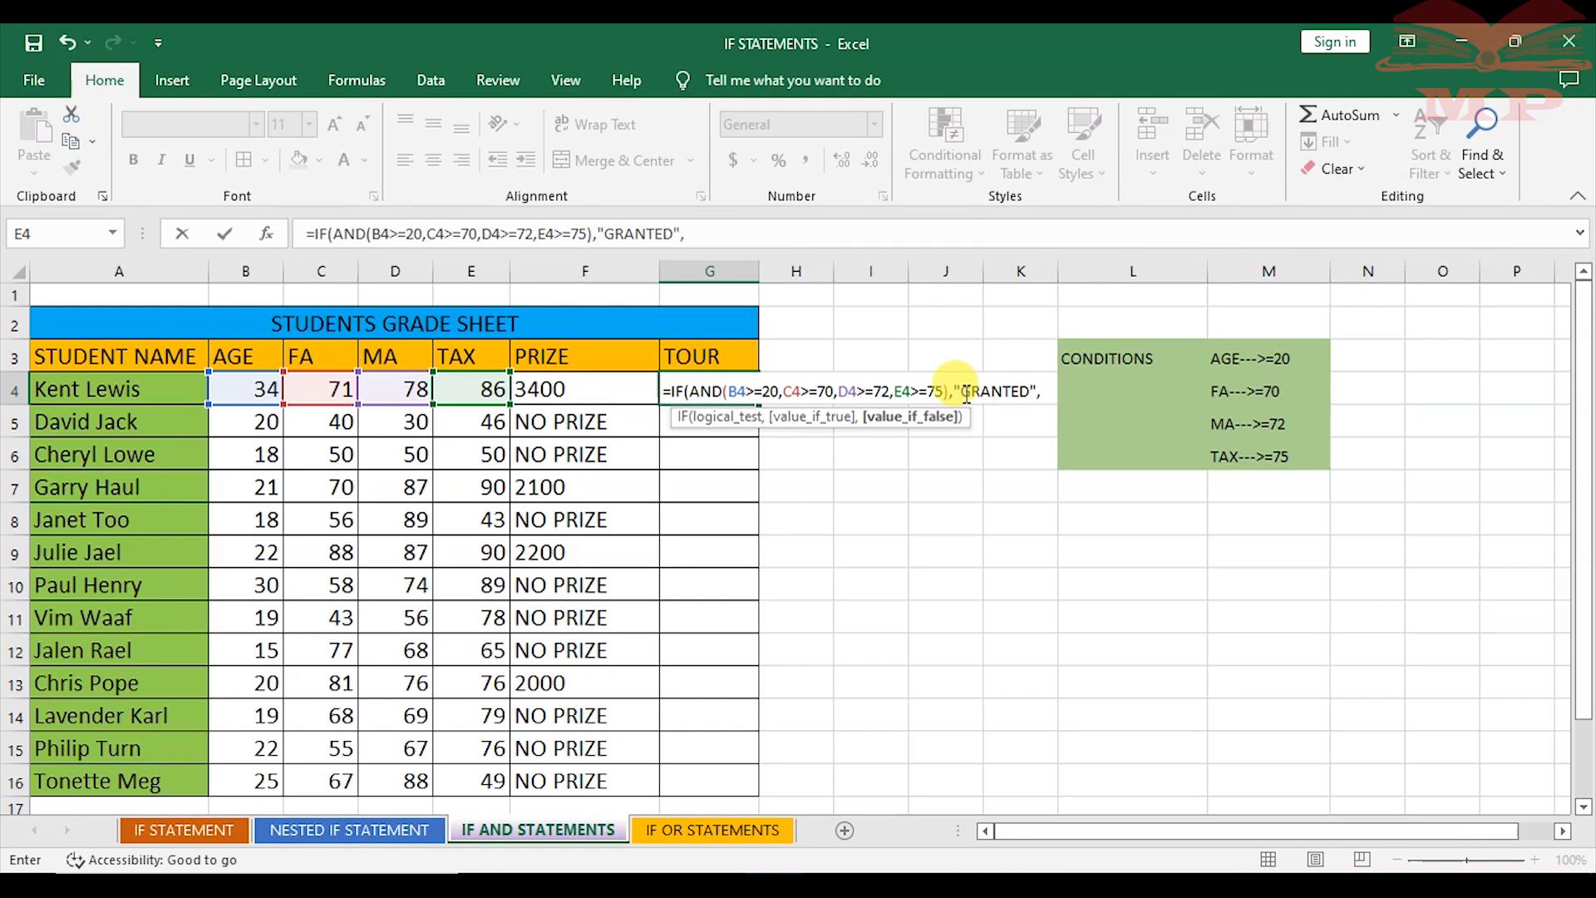
pyautogui.write('"DENIED')
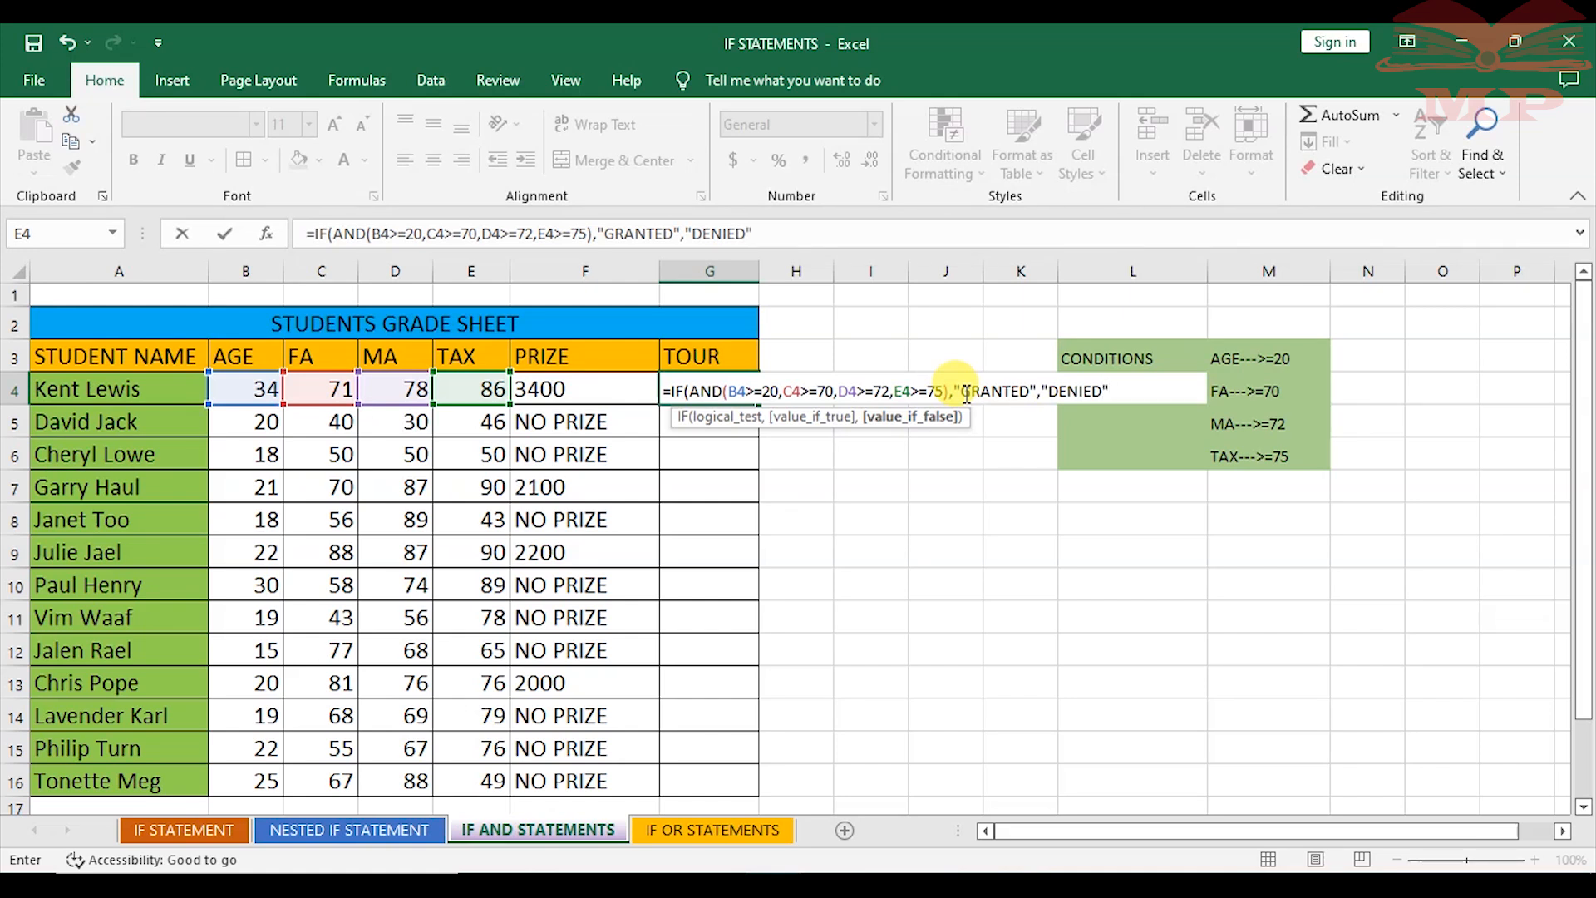
pyautogui.write('")')
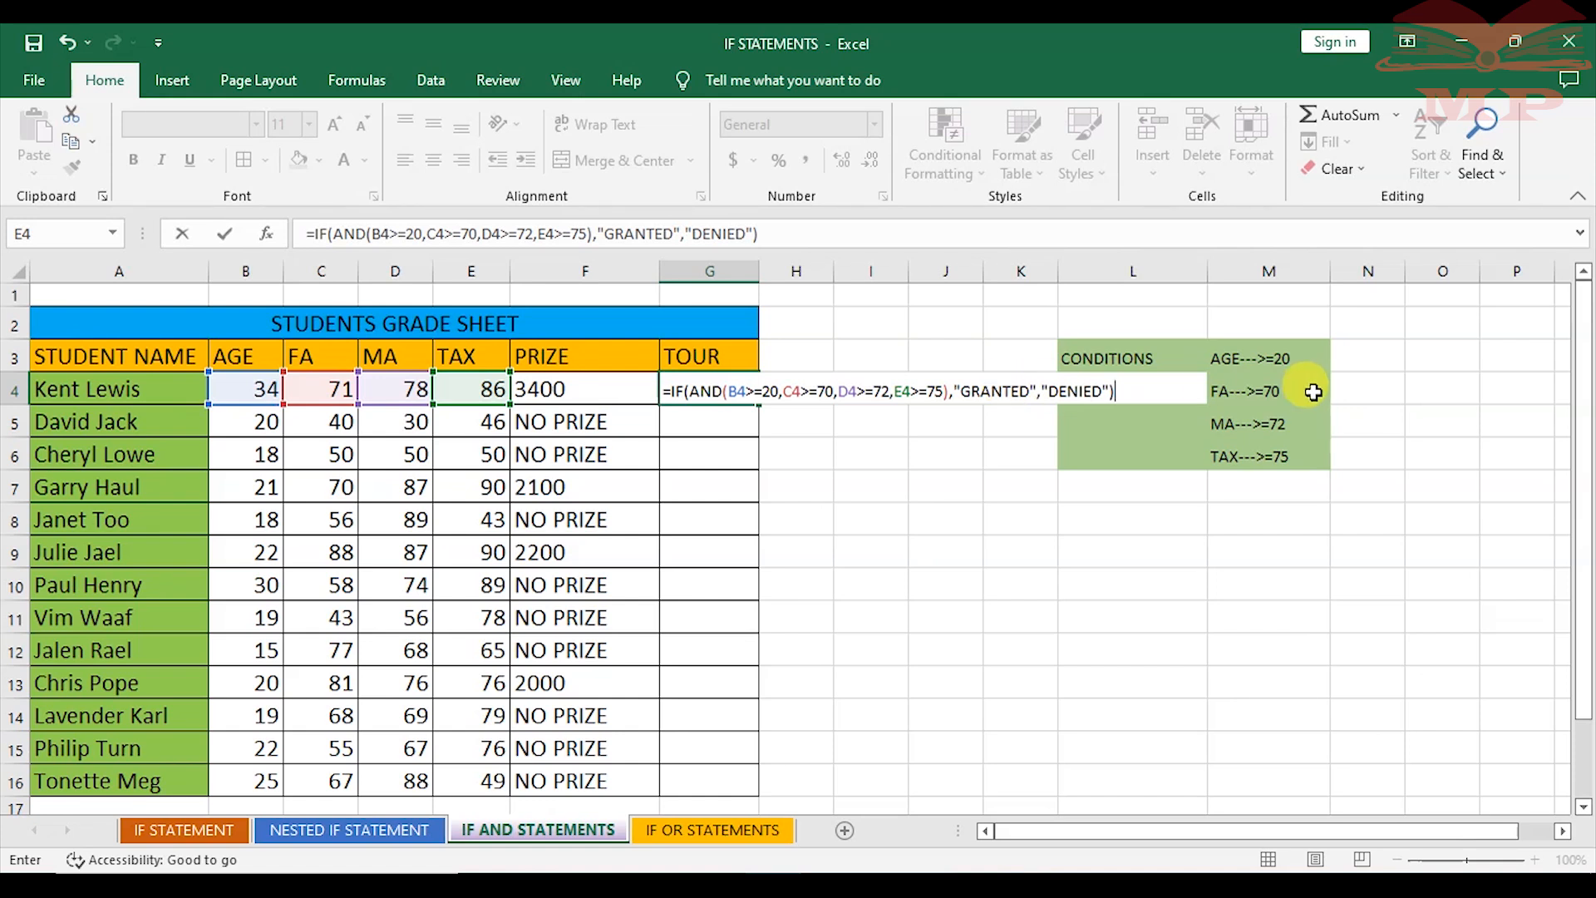
# - Confirm the TOUR formula in G4 and fill it down the column to G16
pyautogui.moveTo(1115, 391); pyautogui.dragTo(664, 390)
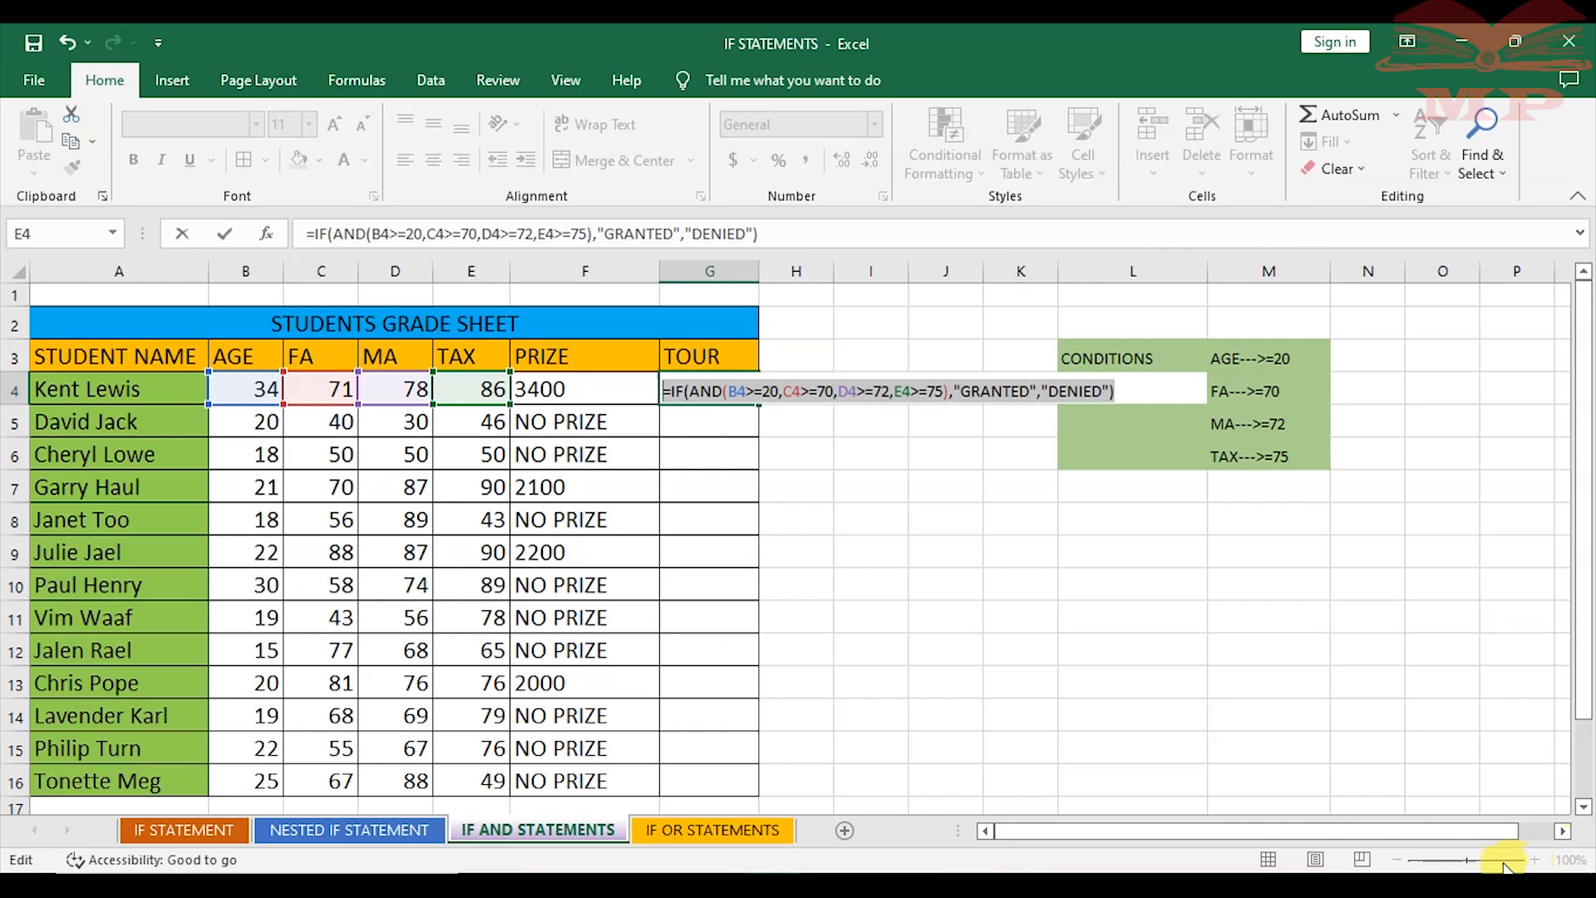
pyautogui.scroll(-2, 1429, 762)
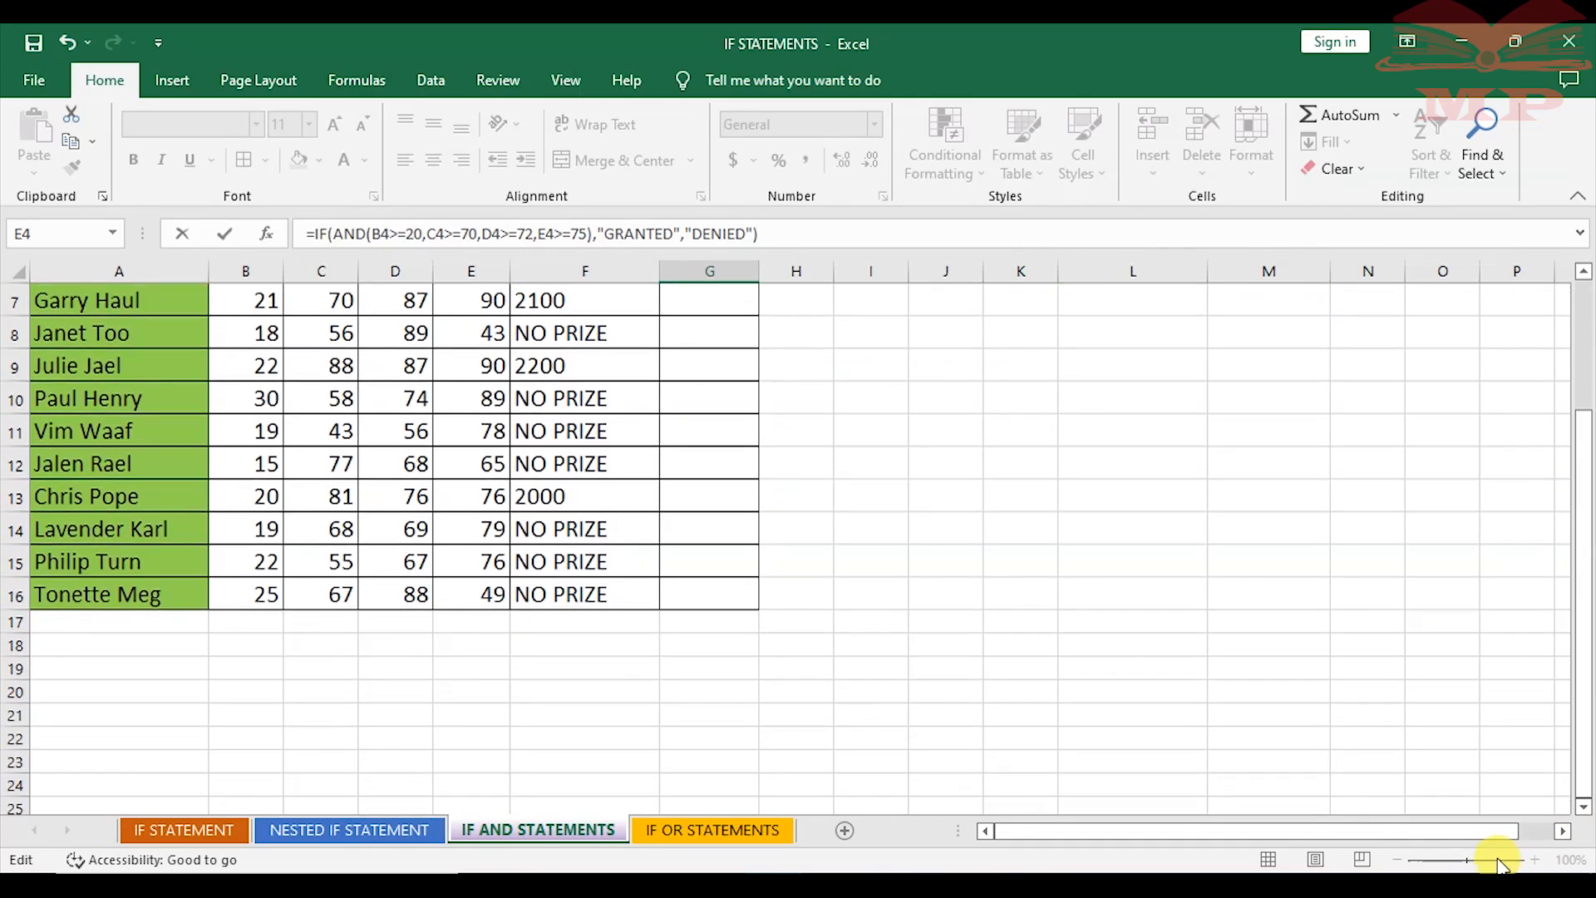
pyautogui.scroll(2, 1317, 721)
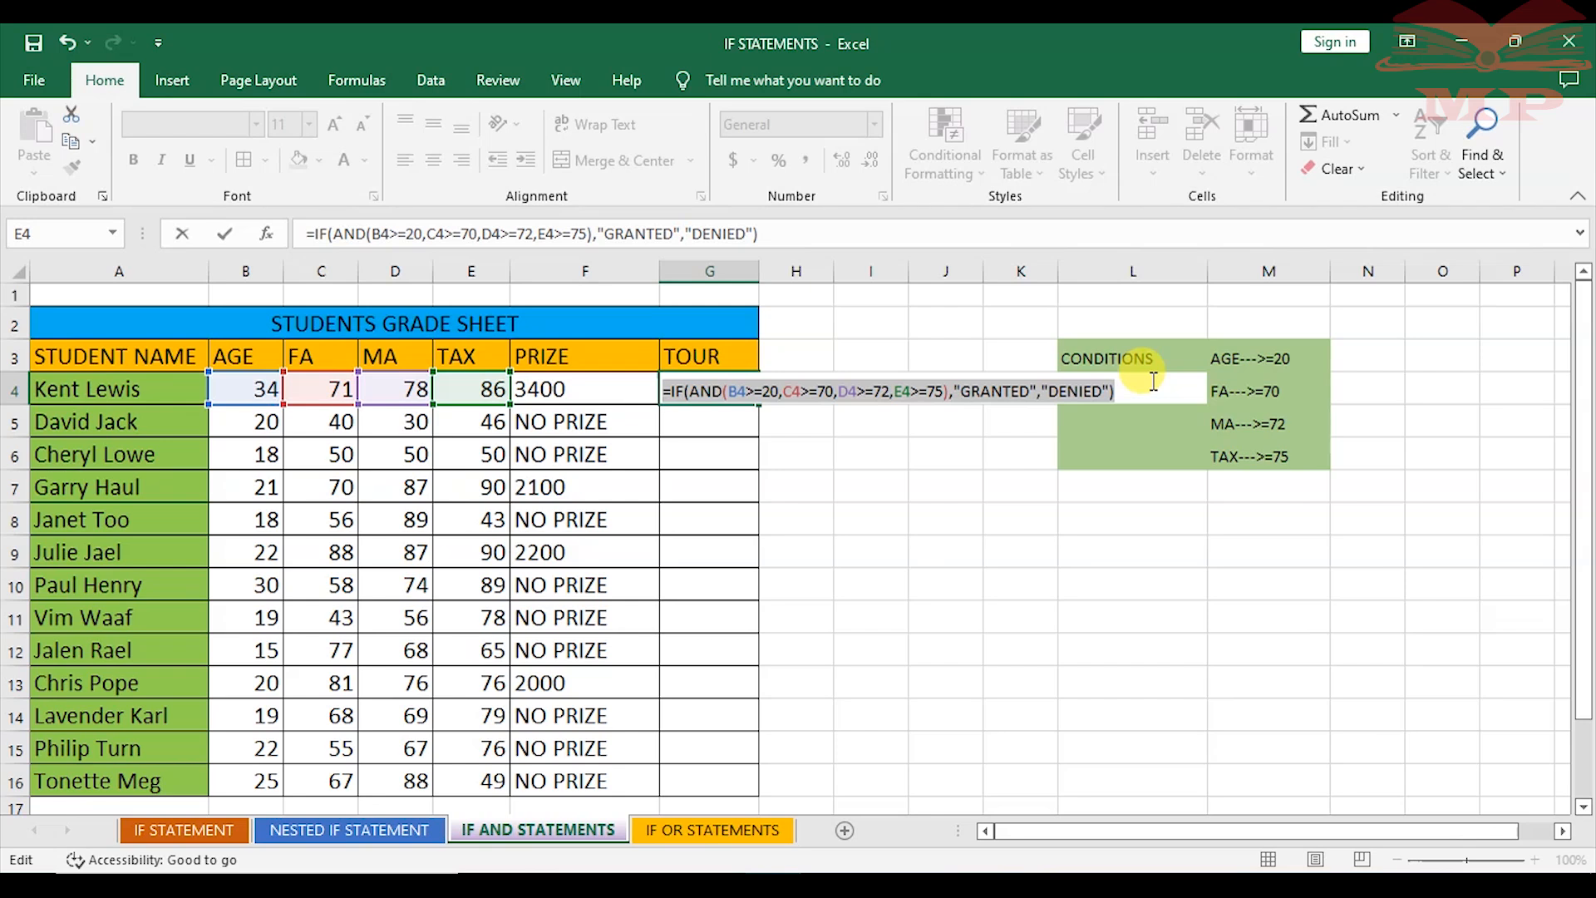
pyautogui.press('Return')
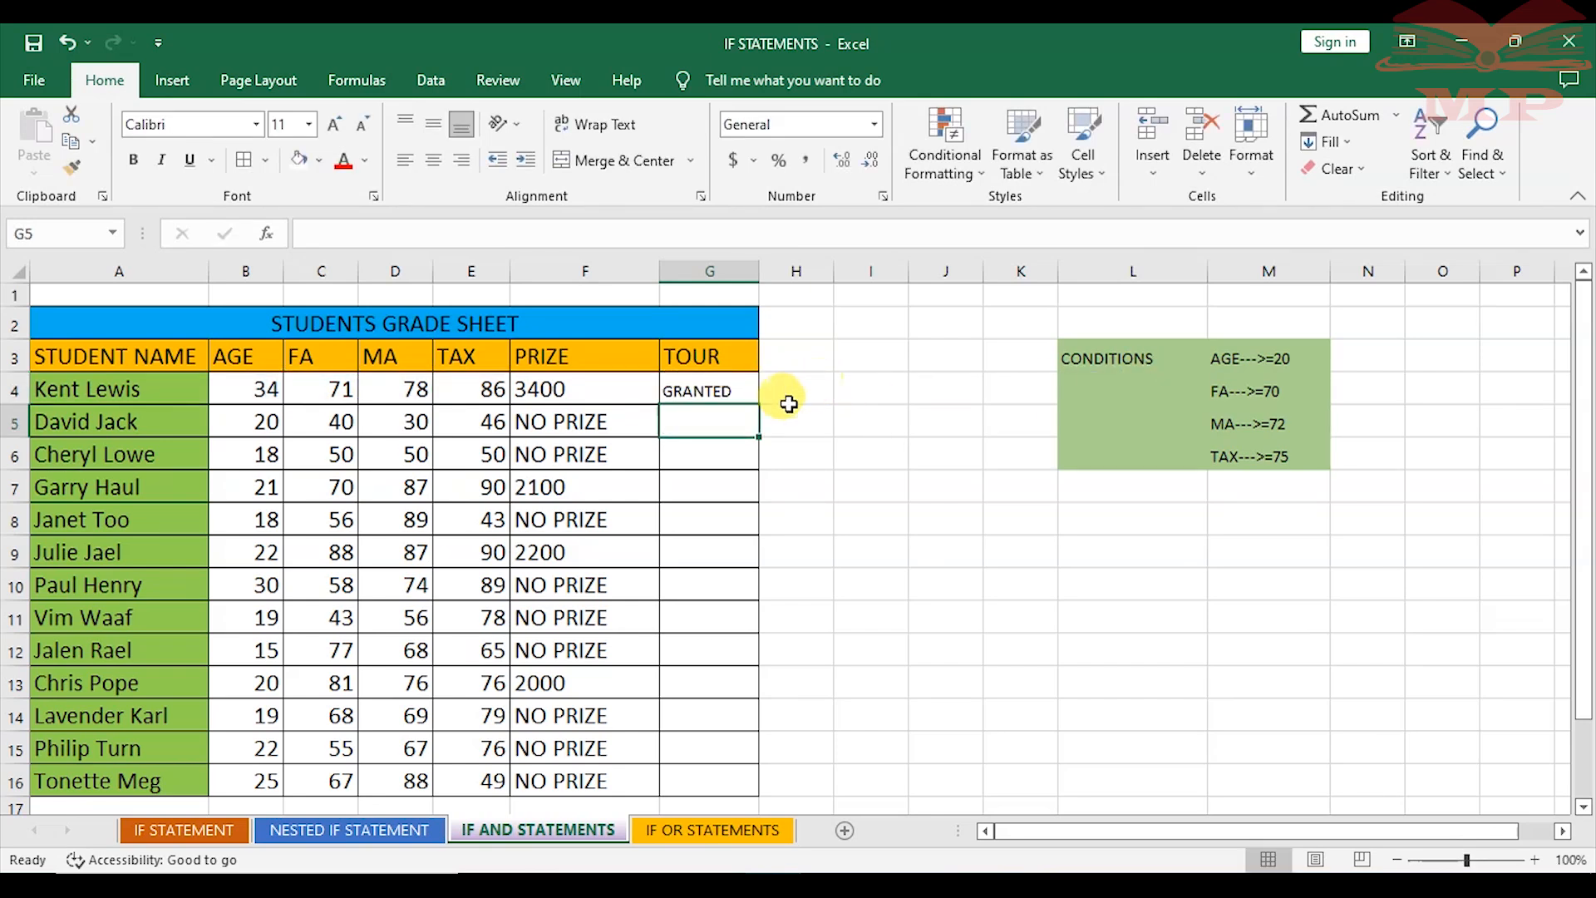
pyautogui.click(733, 384)
pyautogui.moveTo(758, 405); pyautogui.dragTo(744, 785)
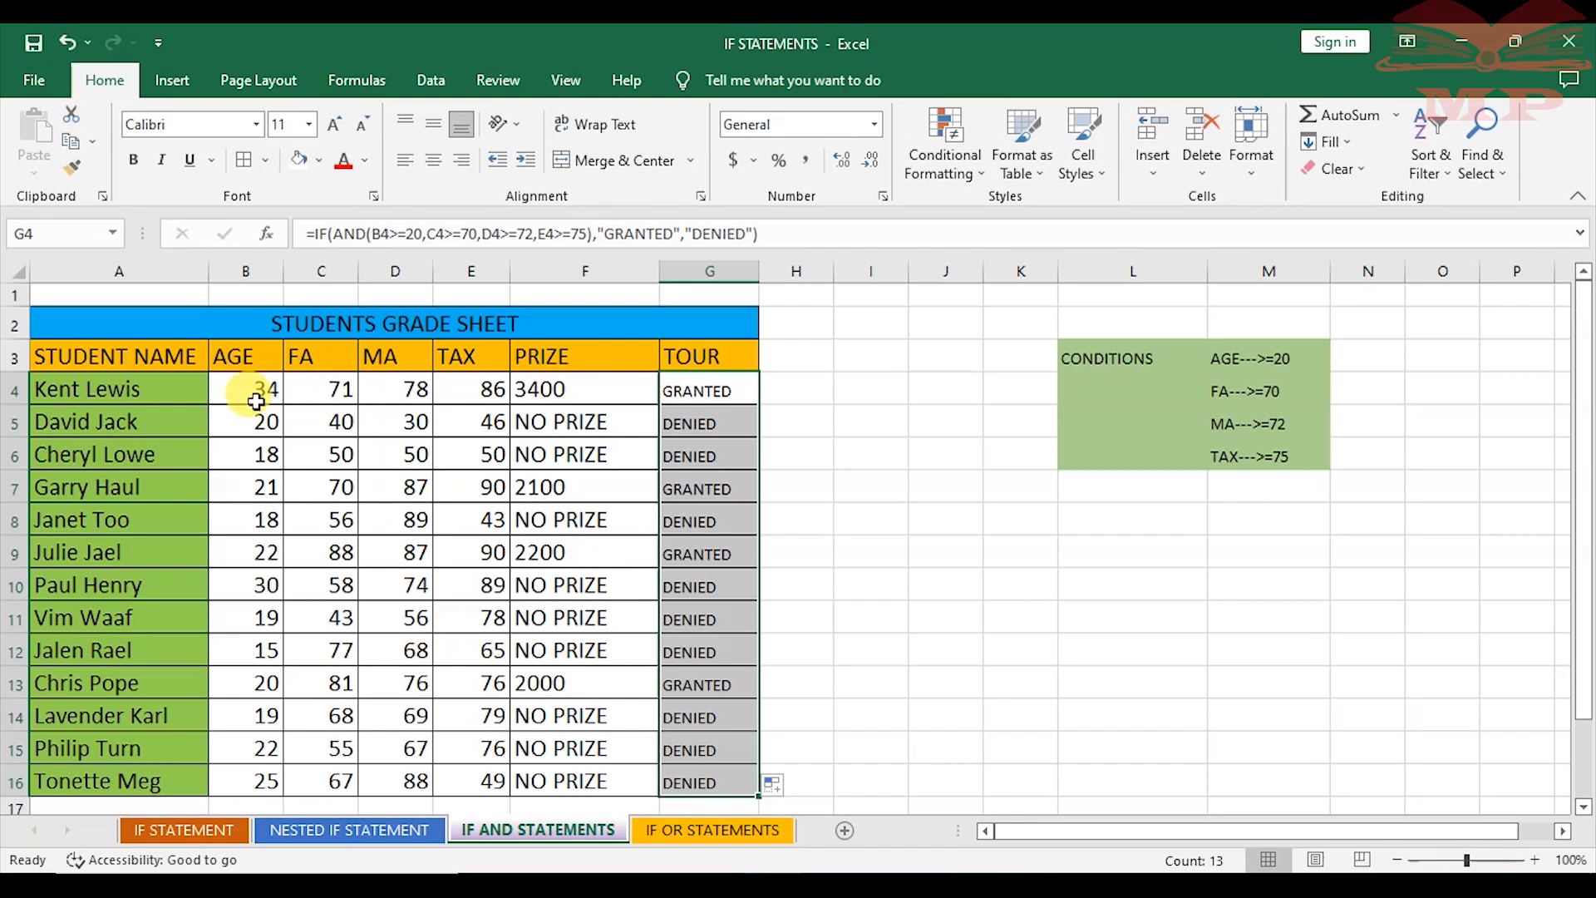
# - Set the FA mark in C16 to 73 and the TAX mark in E16 to 80
pyautogui.click(270, 783)
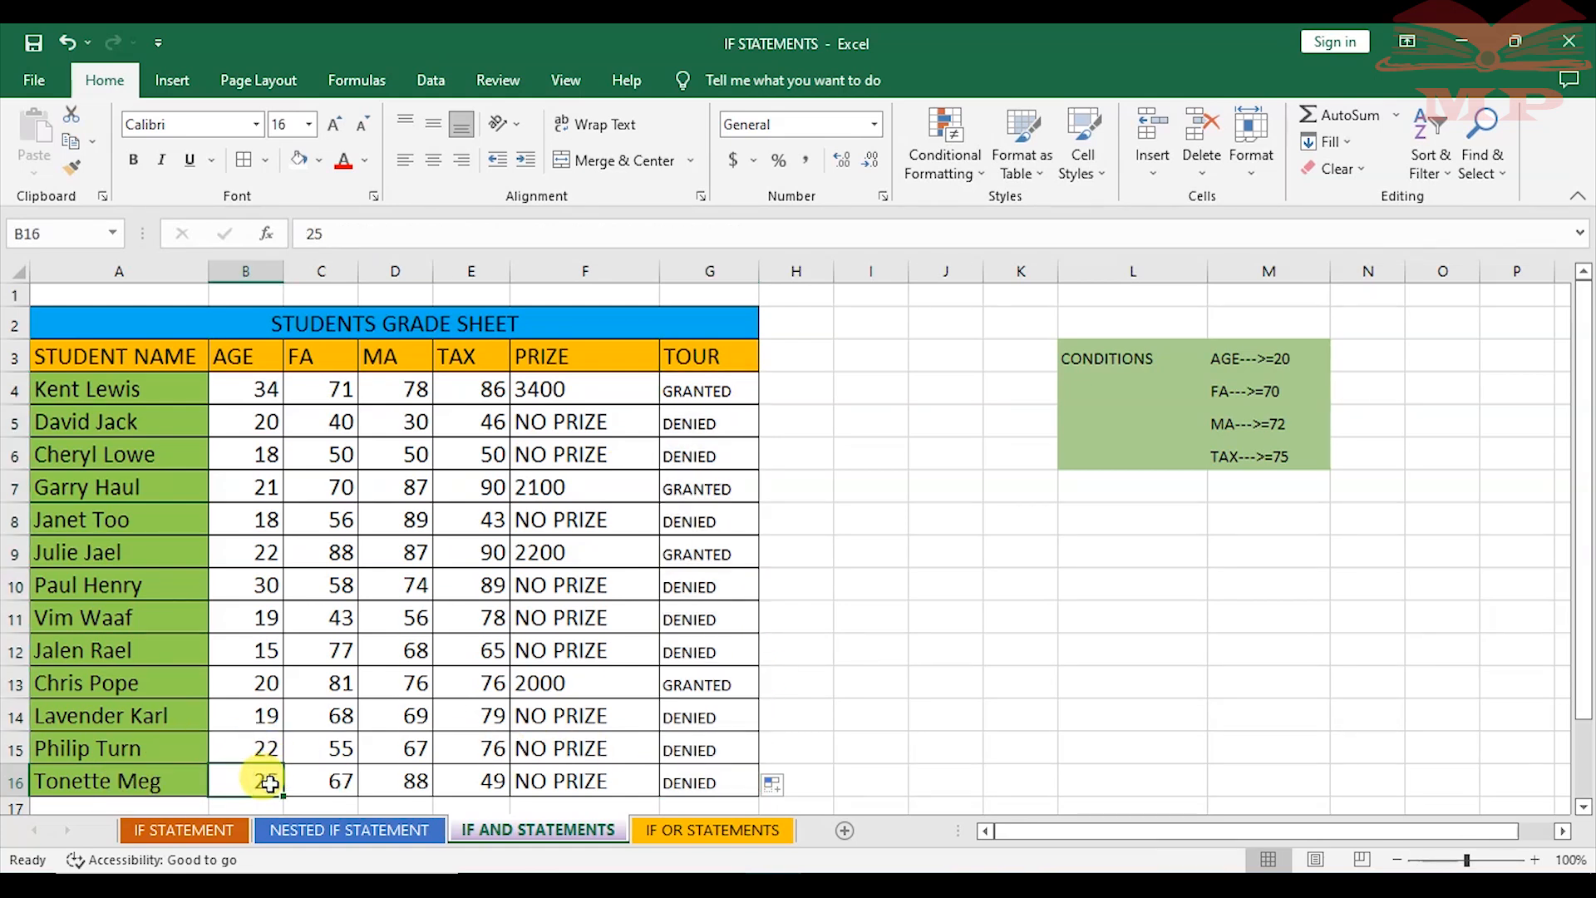
pyautogui.click(341, 786)
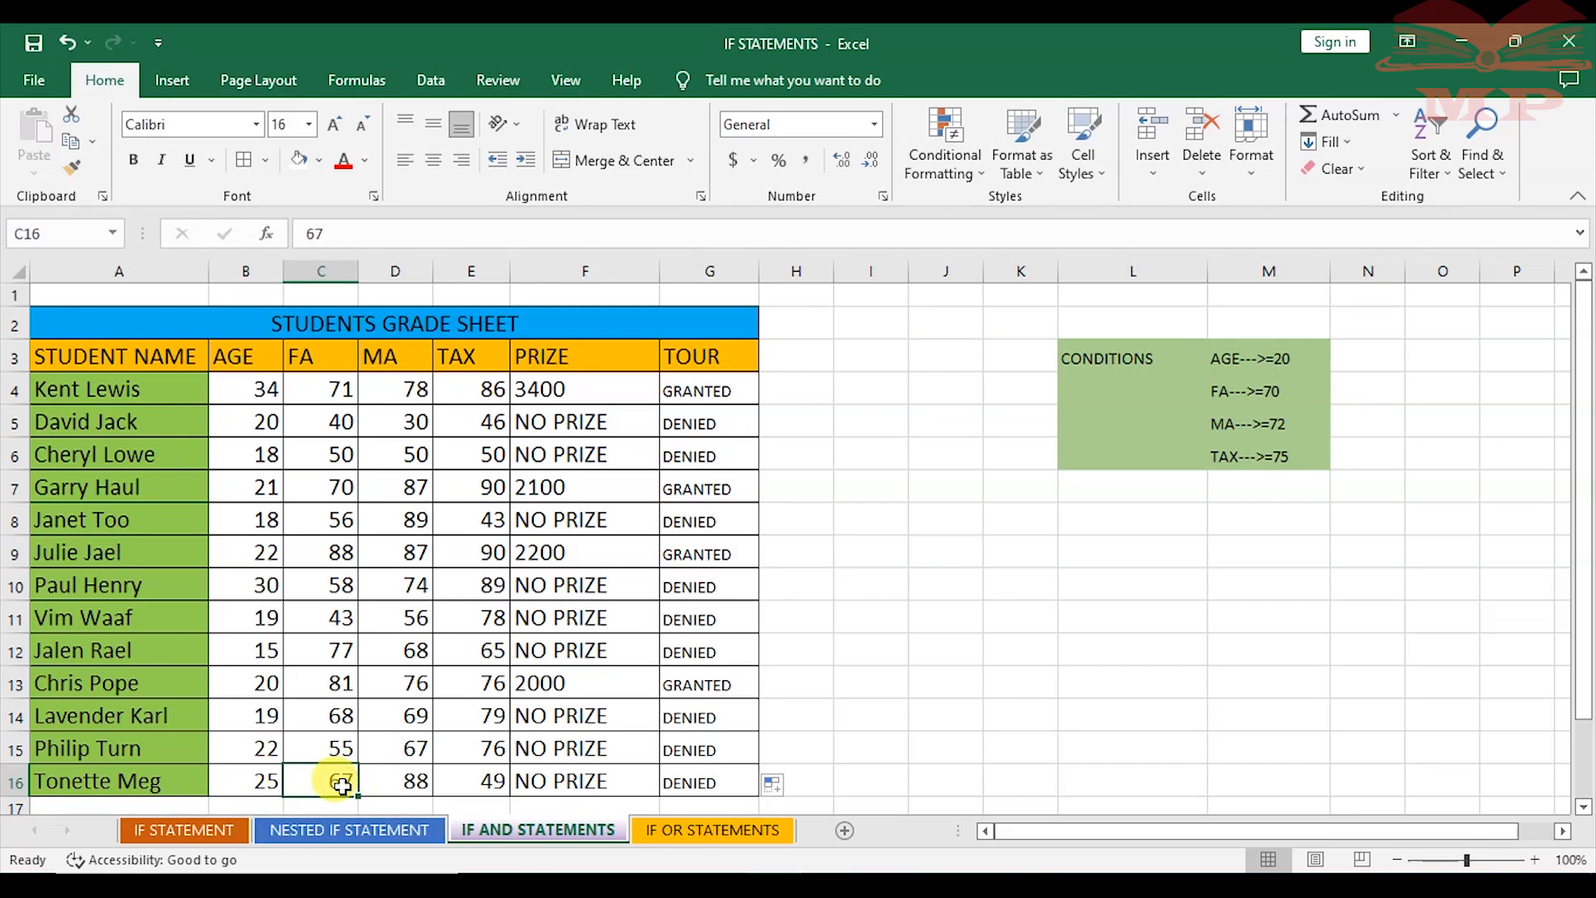
pyautogui.write('73')
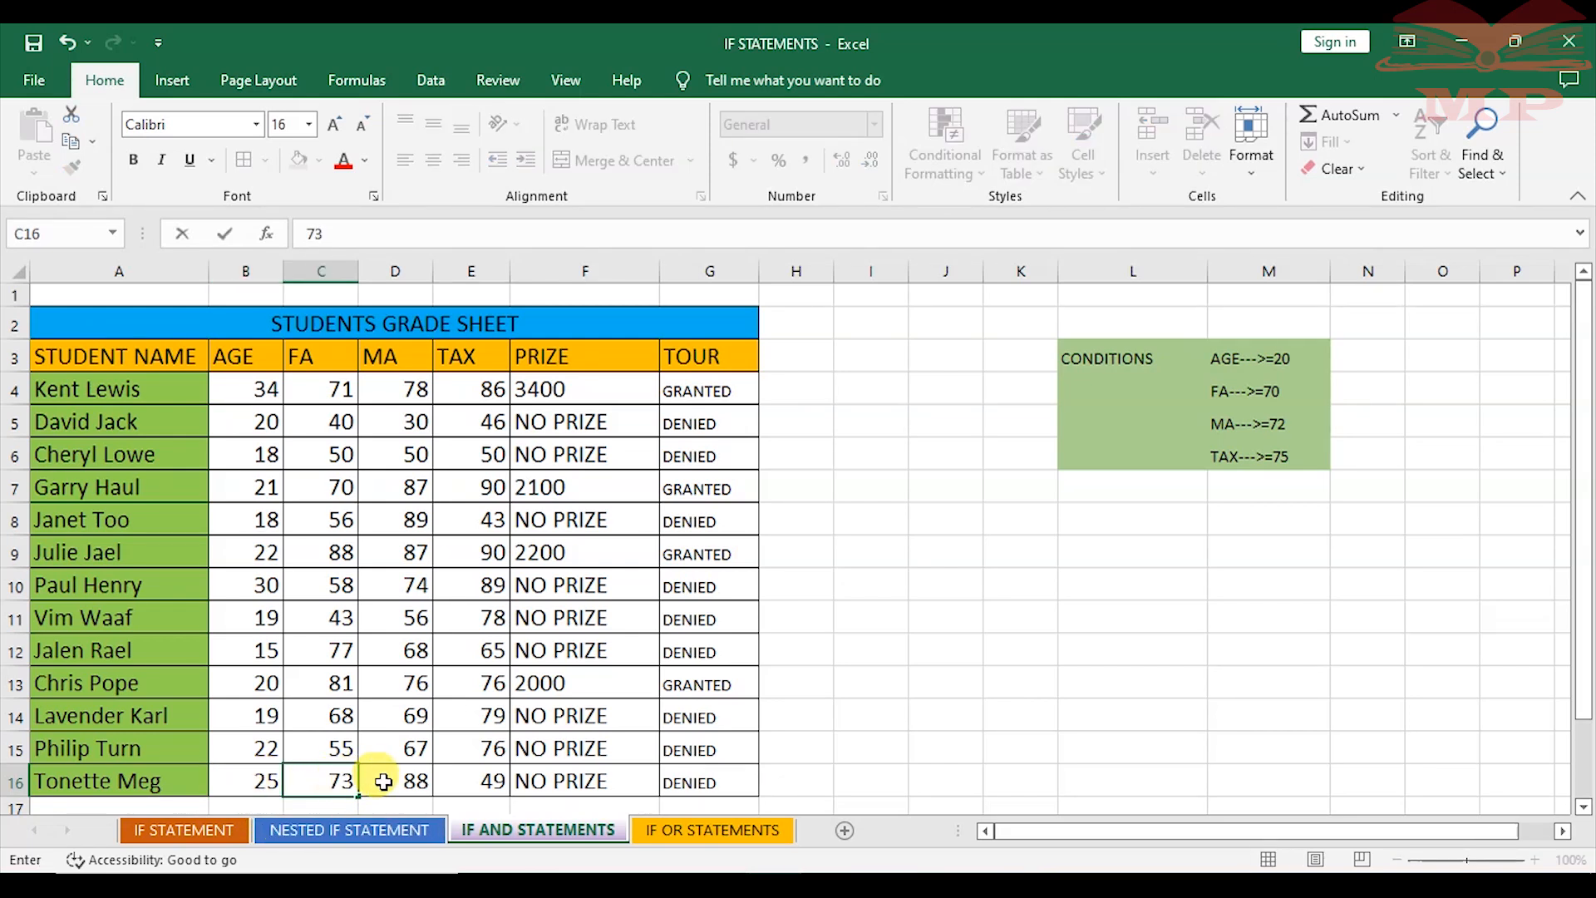
pyautogui.click(382, 778)
pyautogui.click(489, 782)
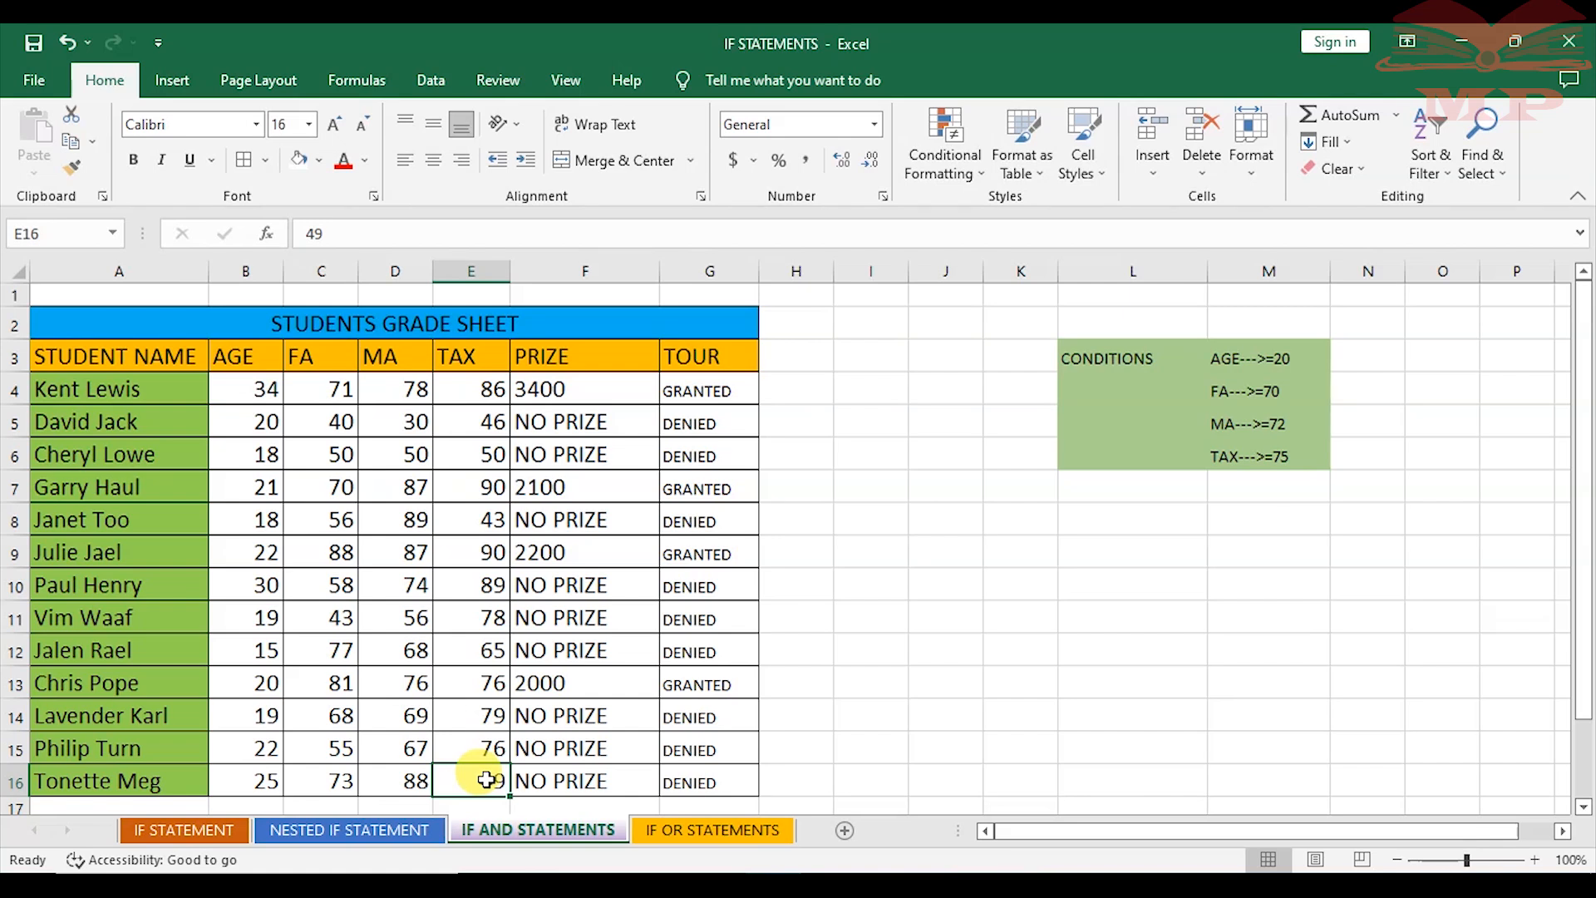
pyautogui.write('8')
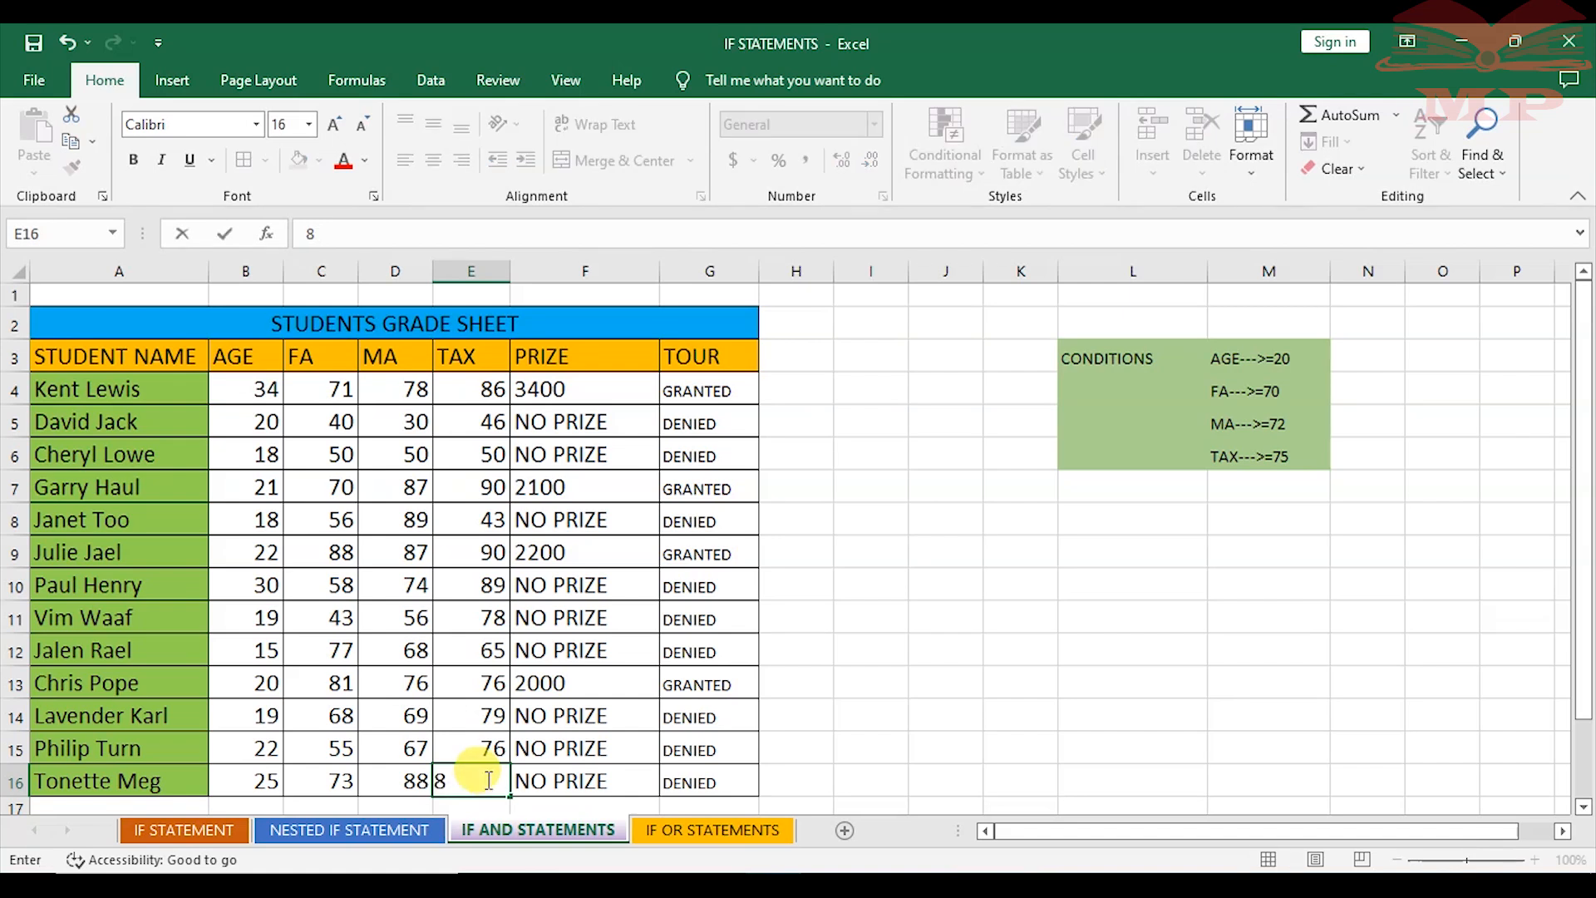
pyautogui.write('0')
pyautogui.click(957, 713)
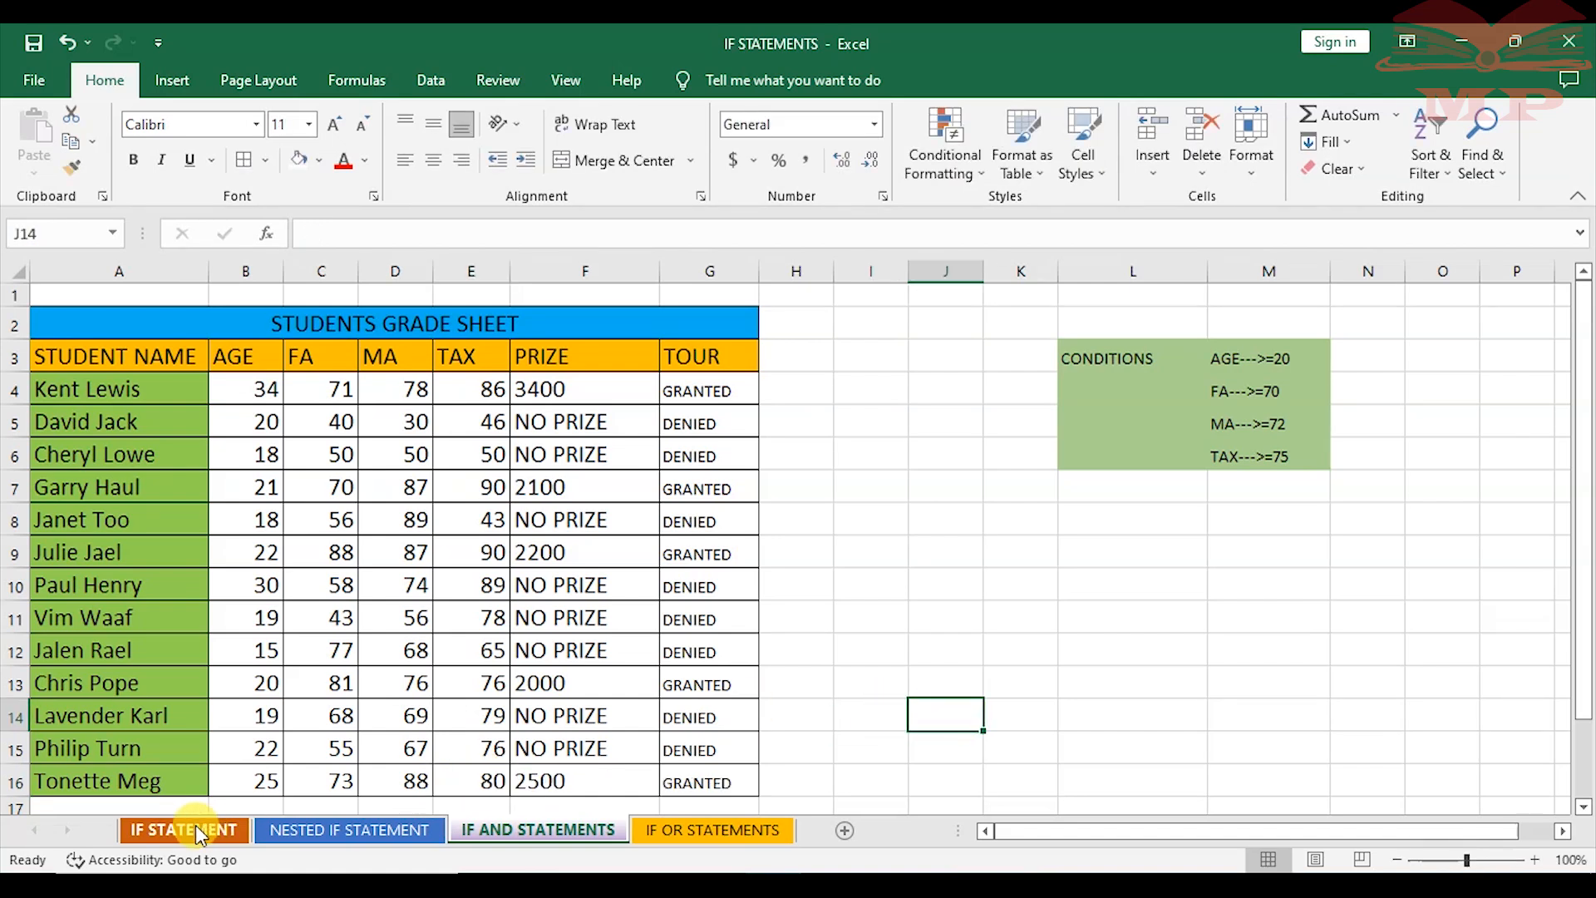
# - Examine the TOUR result in G16 and the PRIZE results in F4, F7, F9, F13 and F16
pyautogui.click(708, 779)
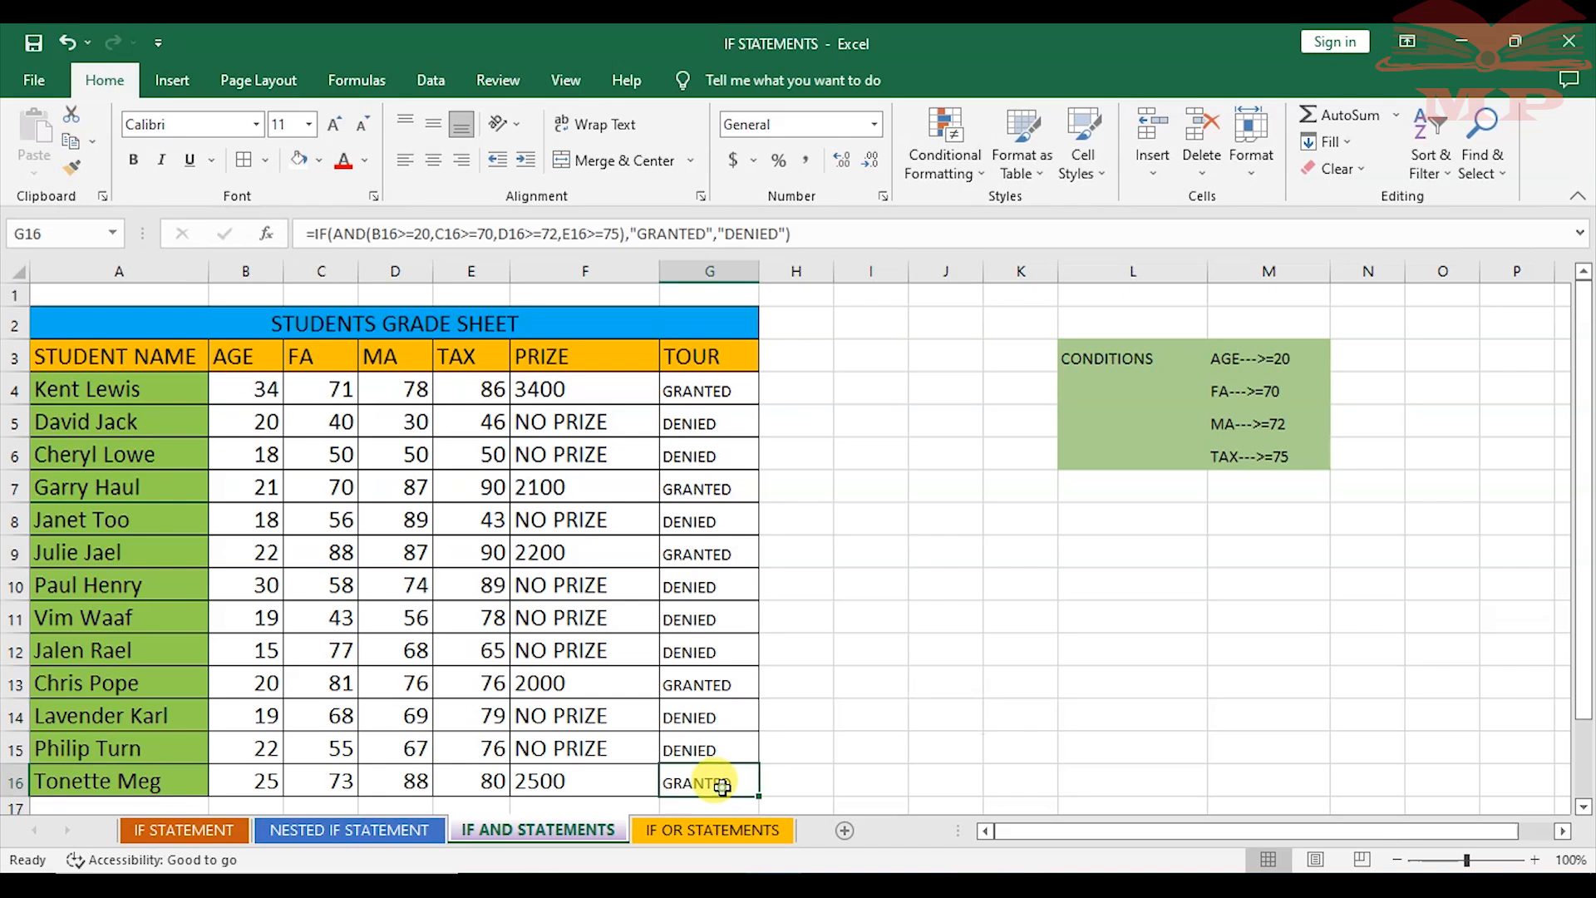
pyautogui.click(932, 614)
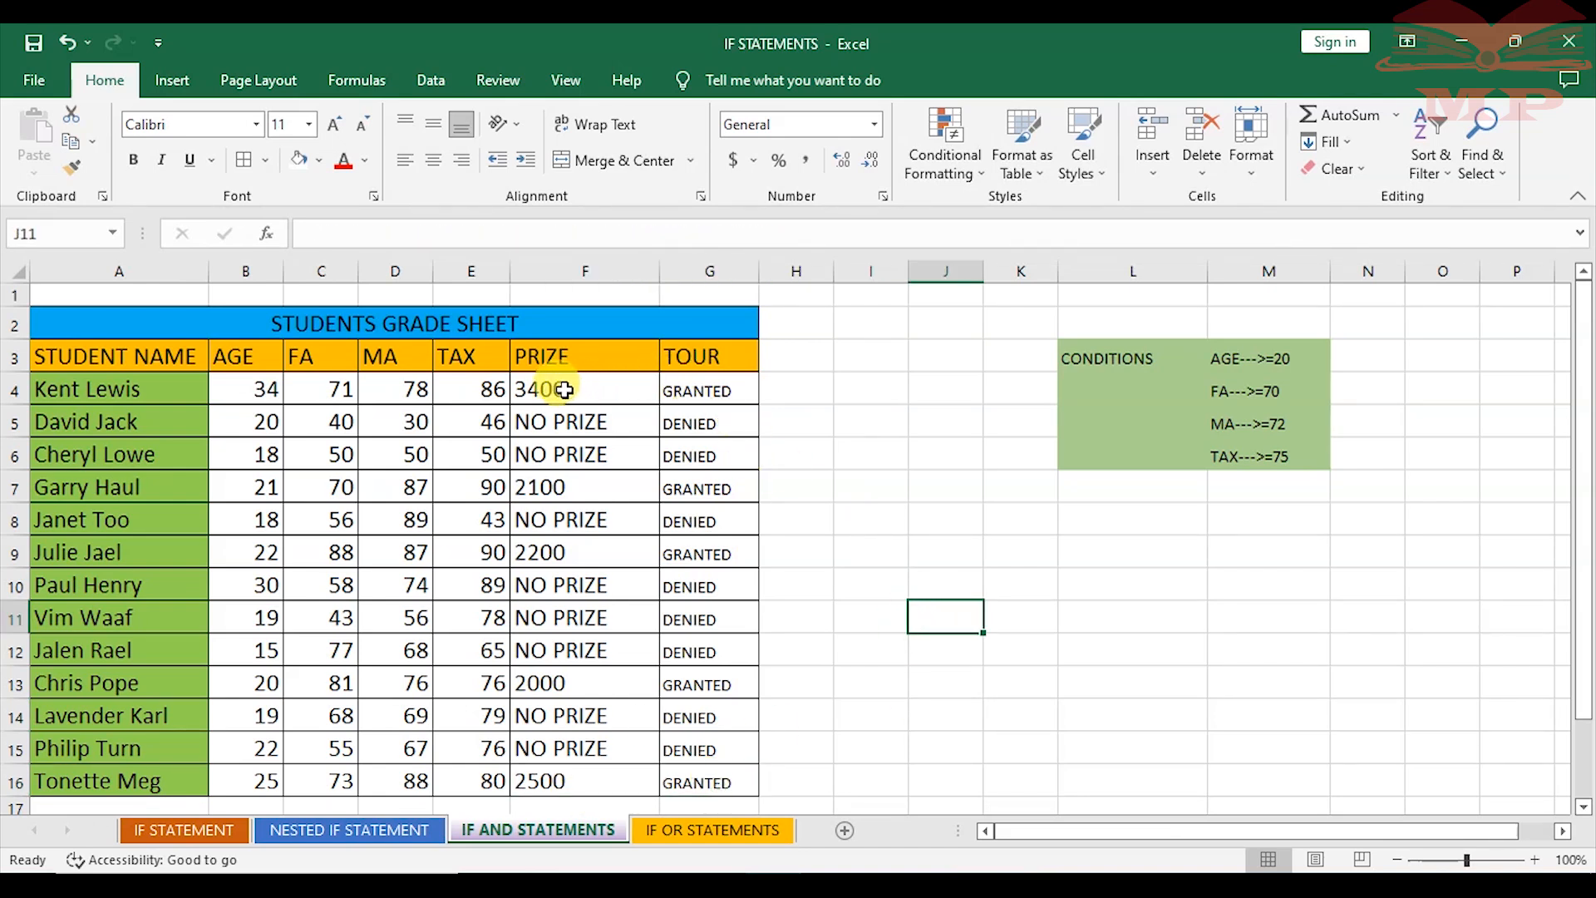
pyautogui.click(564, 389)
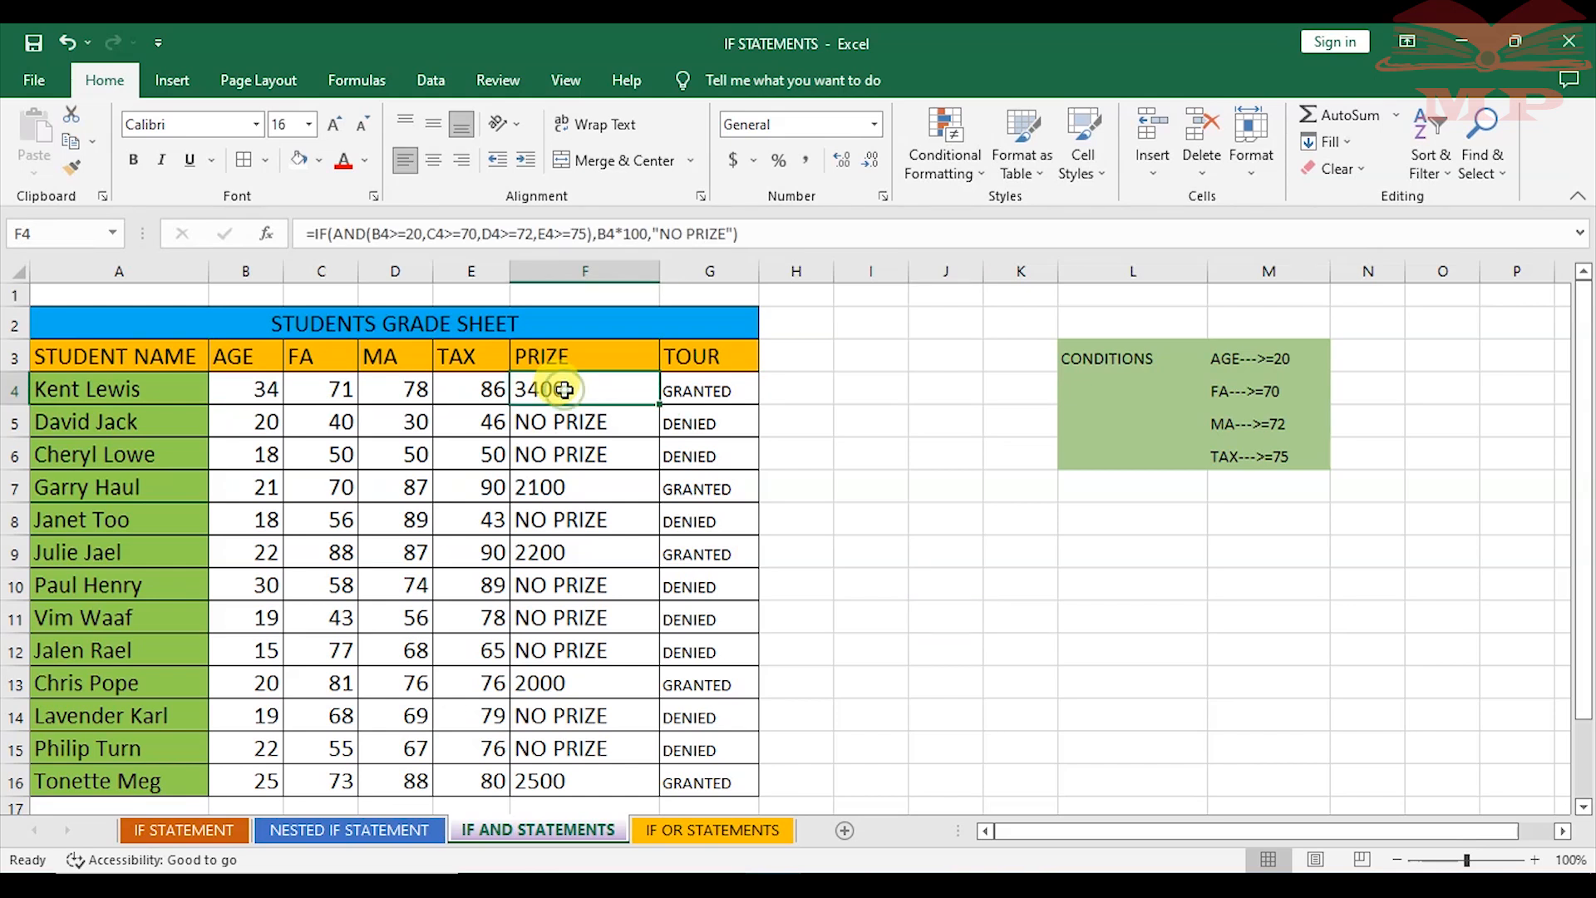
pyautogui.keyDown('ctrl'); pyautogui.click(609, 486); pyautogui.keyUp('ctrl')
pyautogui.keyDown('ctrl'); pyautogui.click(608, 558); pyautogui.keyUp('ctrl')
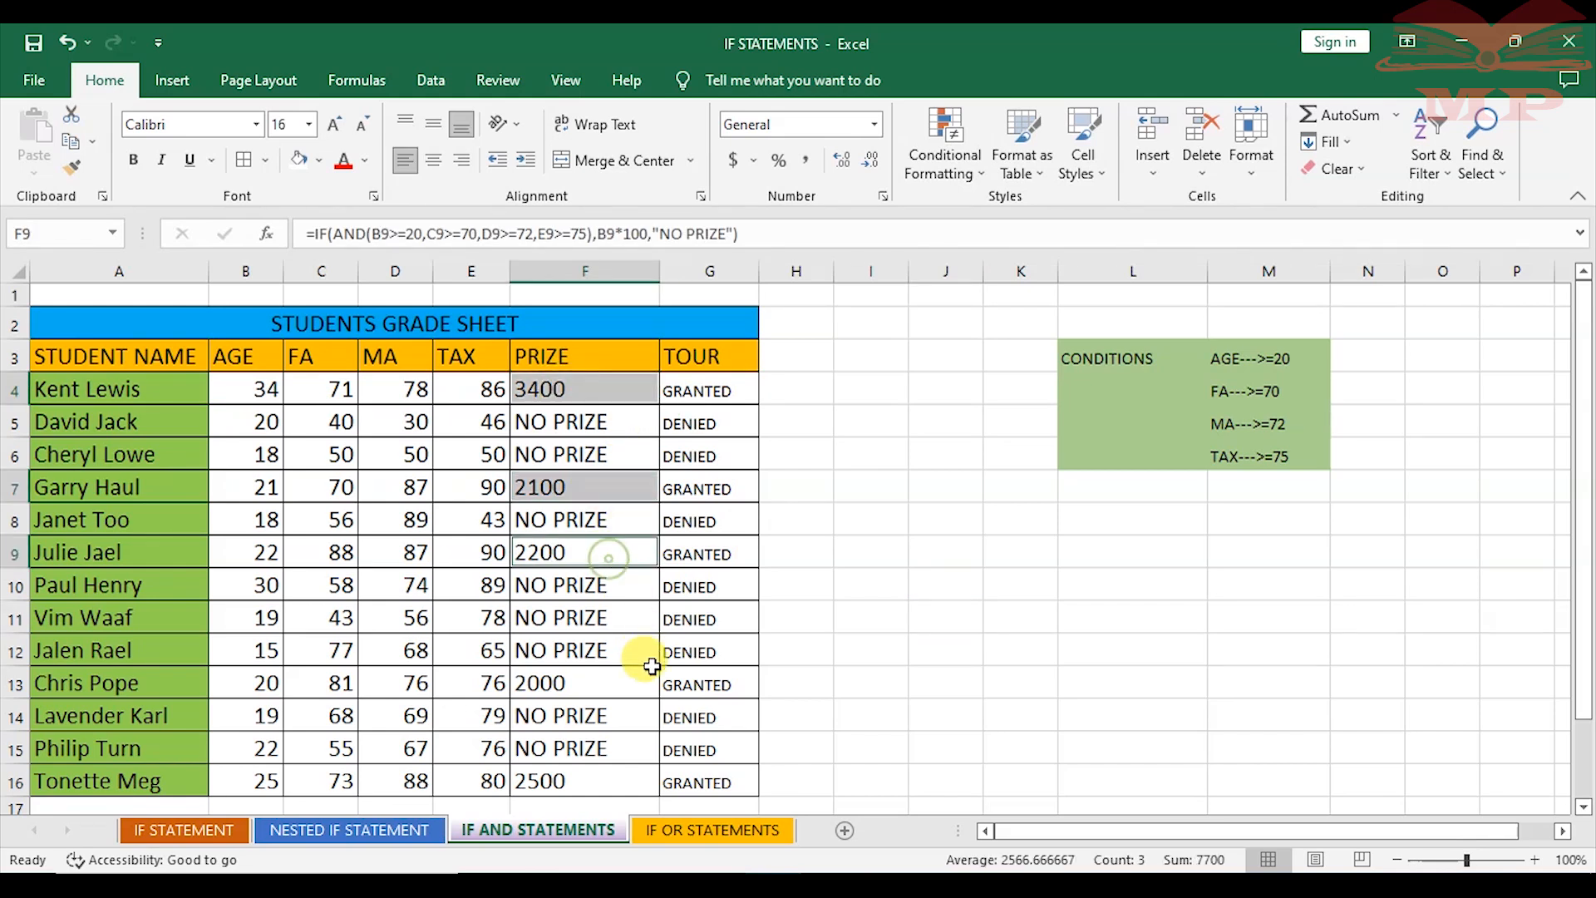
pyautogui.keyDown('ctrl'); pyautogui.click(597, 684); pyautogui.keyUp('ctrl')
pyautogui.keyDown('ctrl'); pyautogui.click(580, 782); pyautogui.keyUp('ctrl')
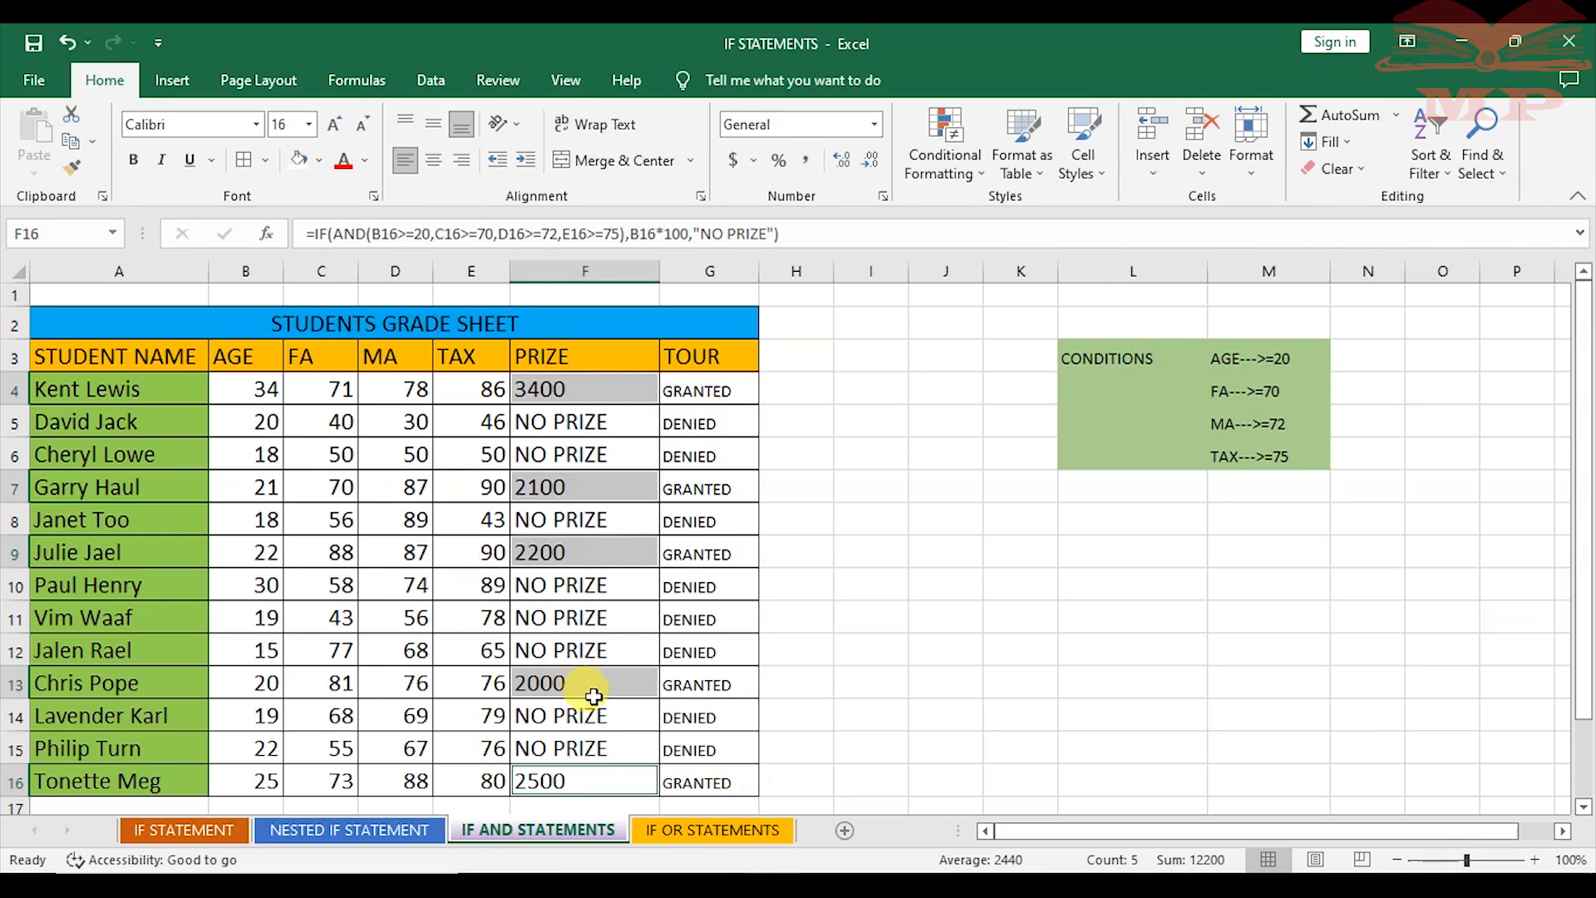
pyautogui.click(985, 573)
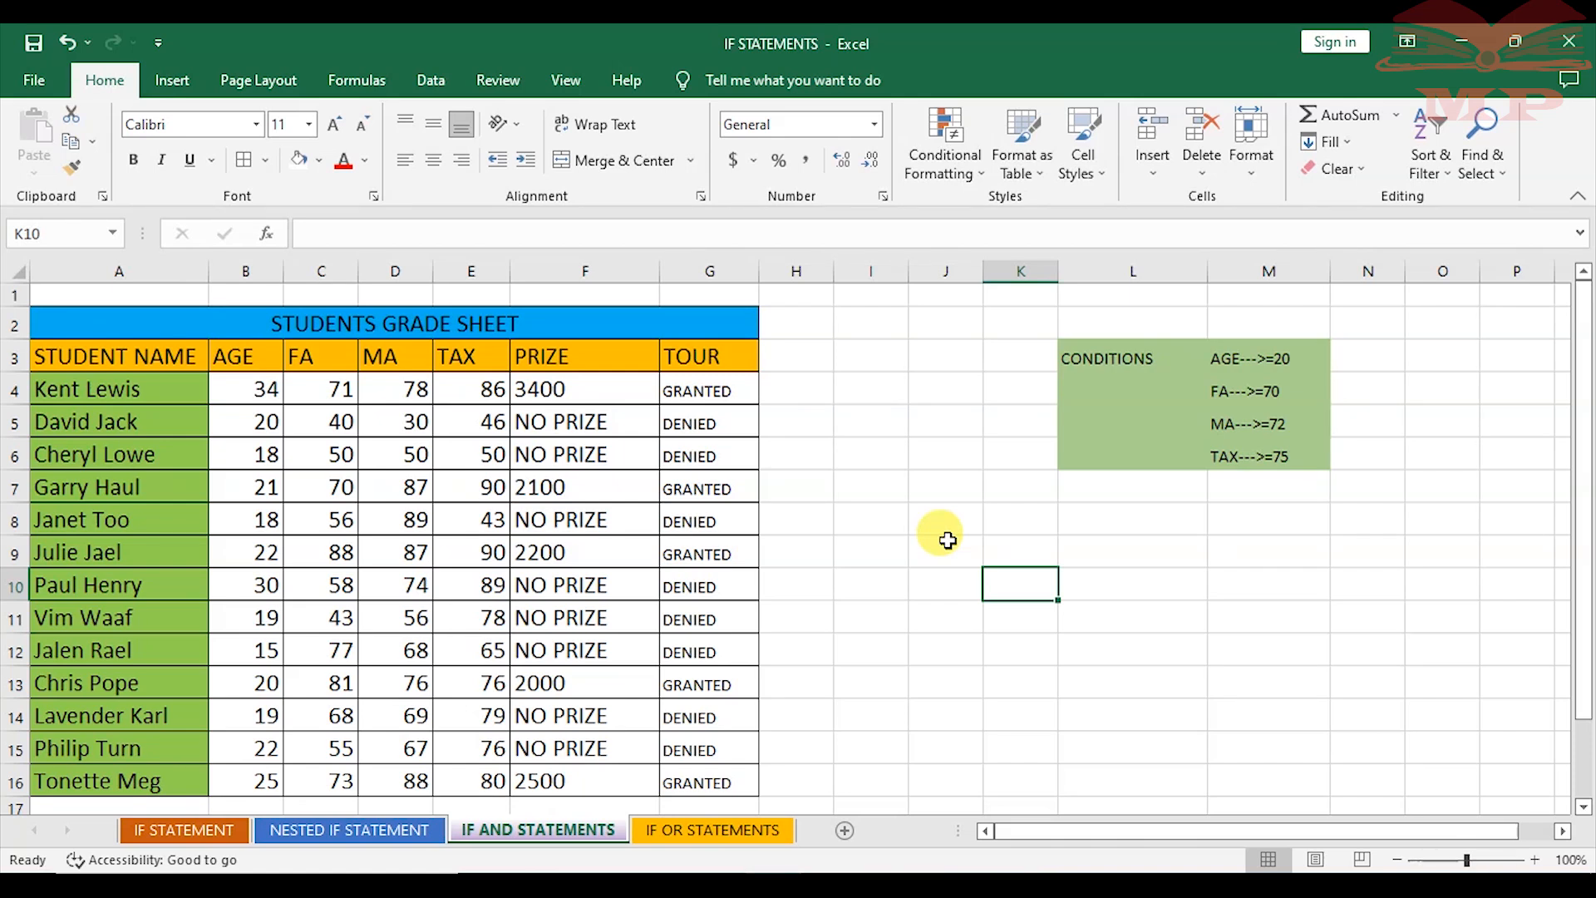
pyautogui.click(882, 452)
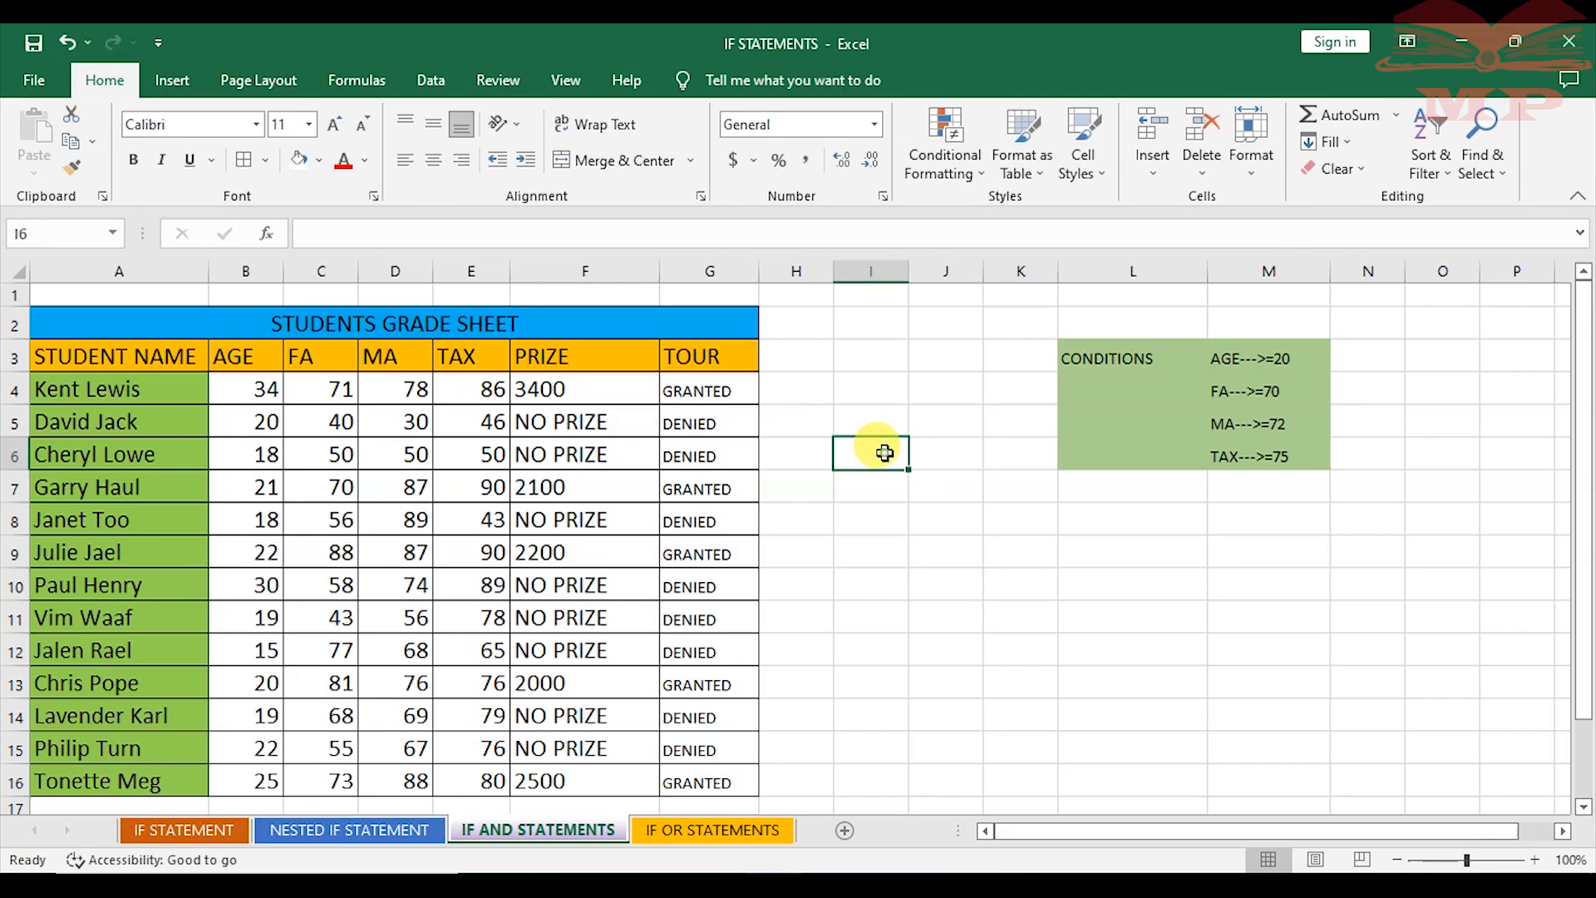
# - Open the IF OR STATEMENTS sheet, comparing it with the IF AND STATEMENTS sheet
pyautogui.click(721, 832)
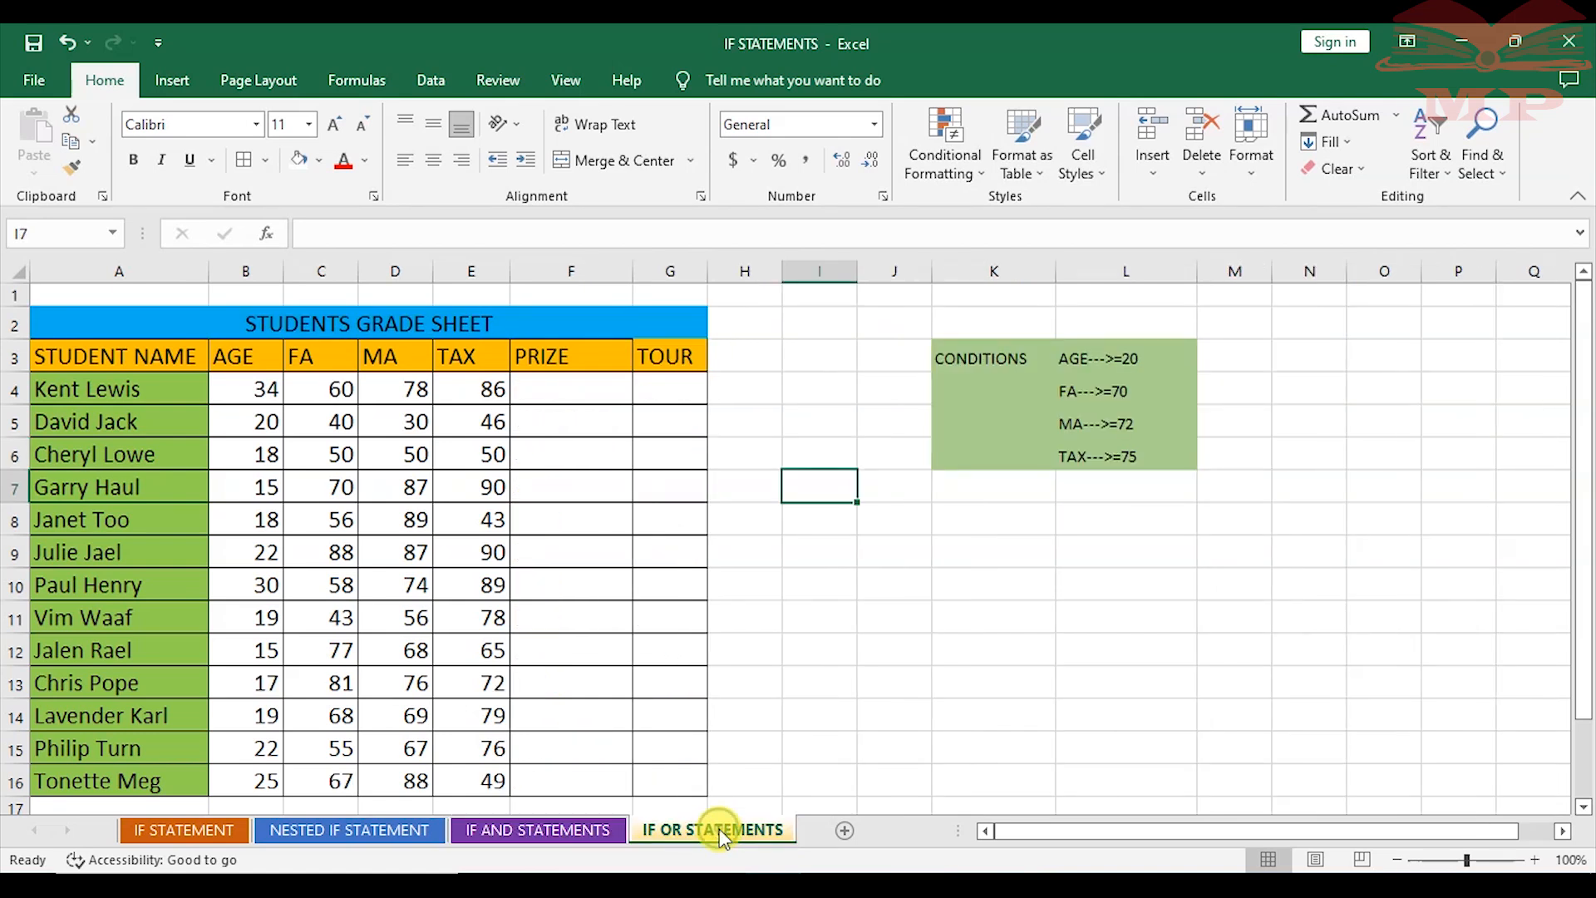
pyautogui.click(547, 829)
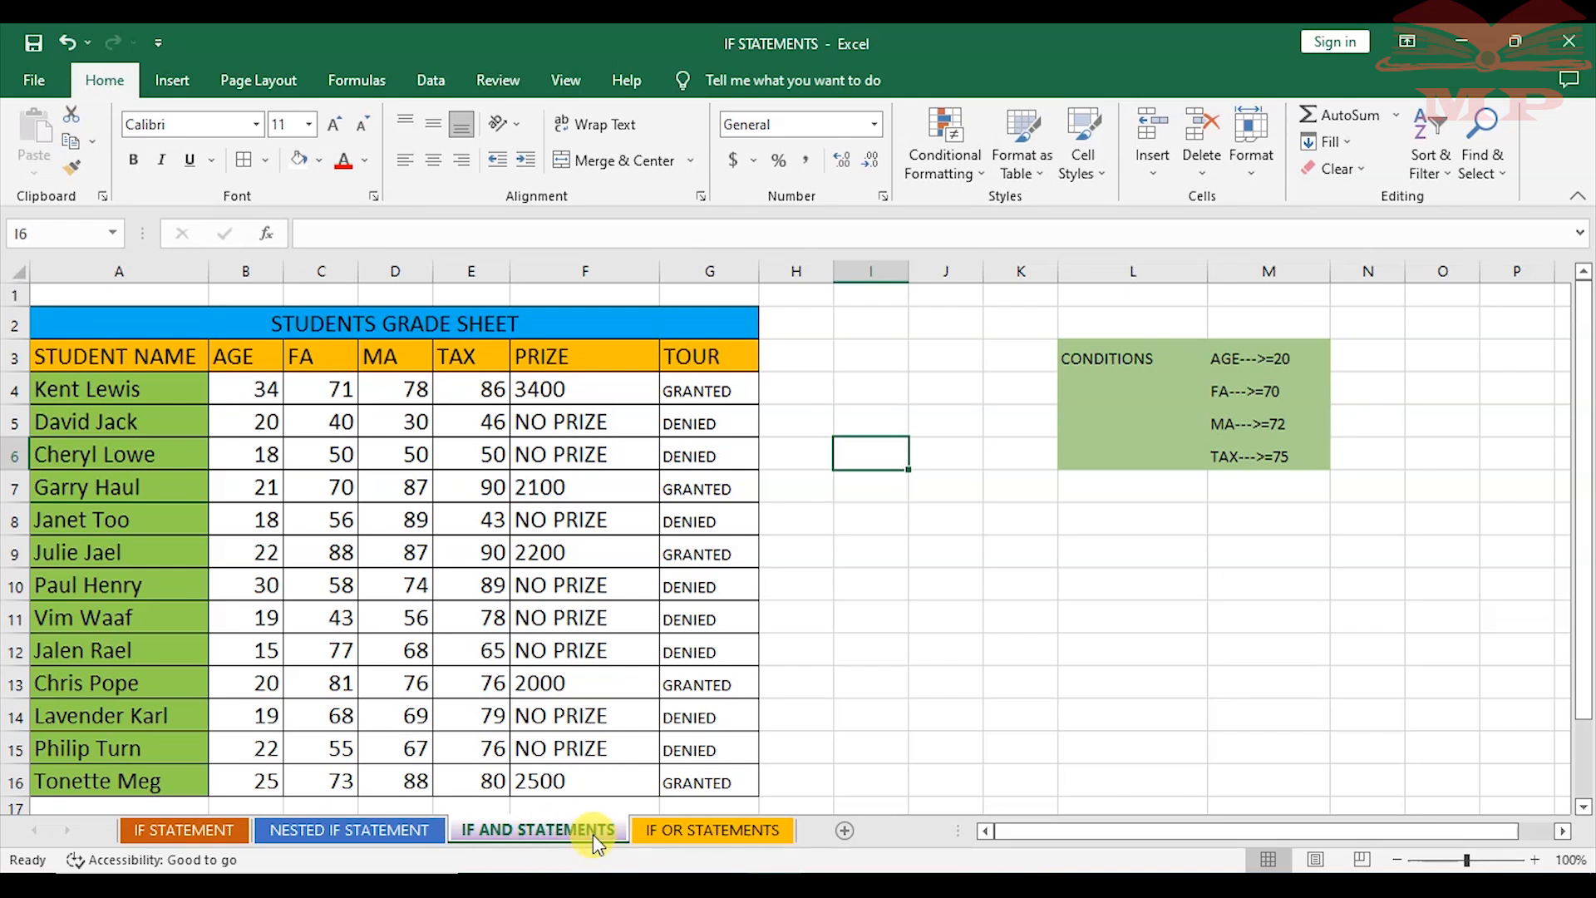
pyautogui.click(715, 828)
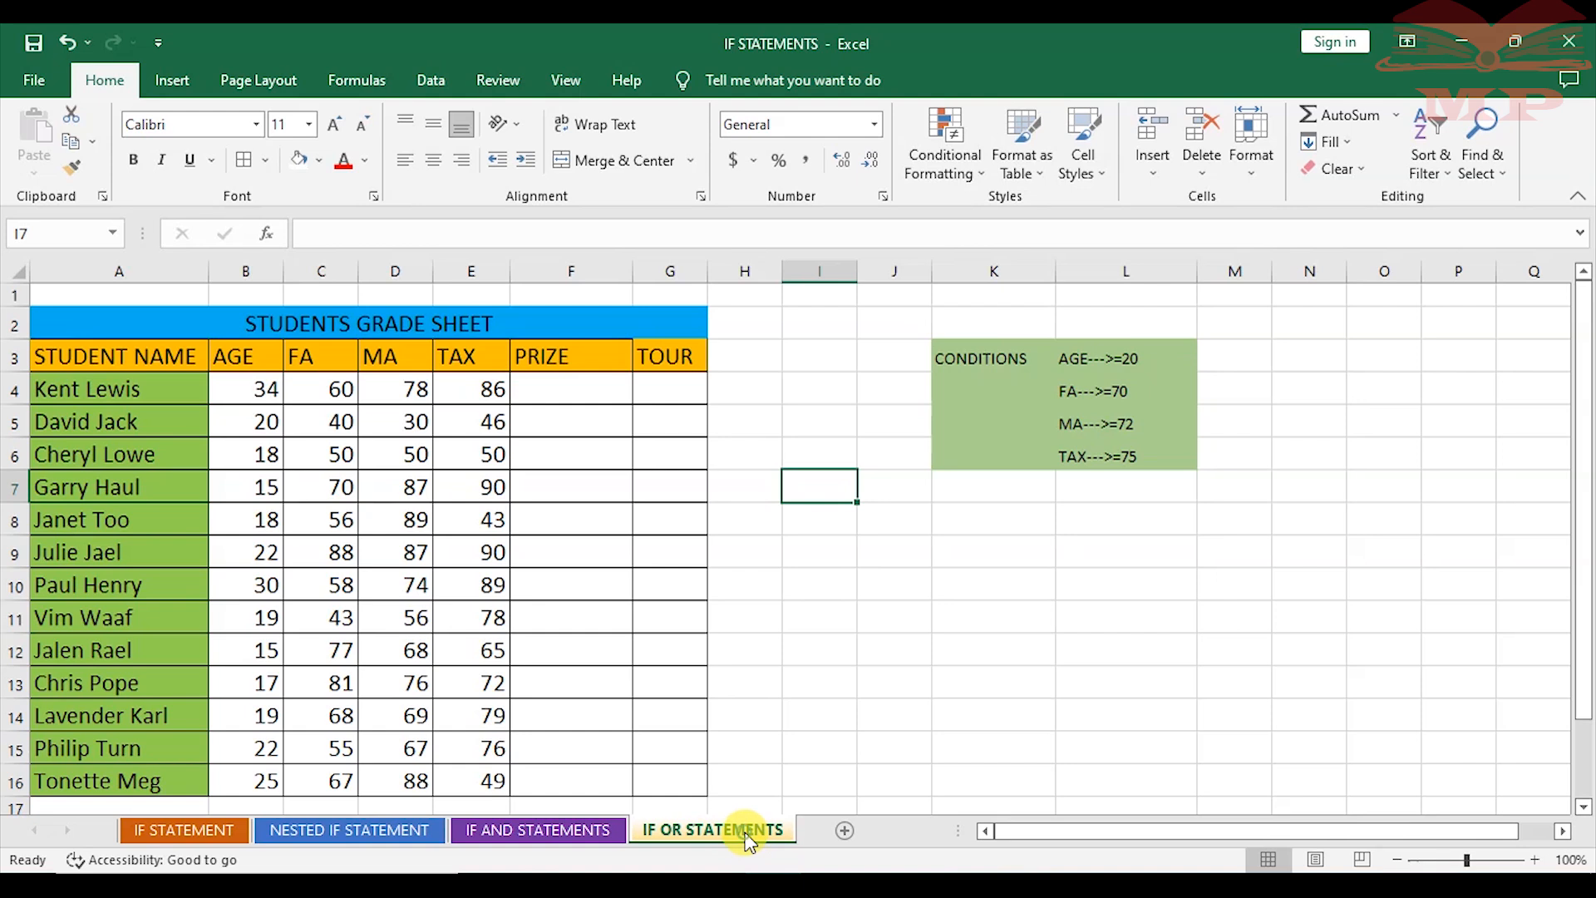
# - Start an IF formula with a nested OR function in PRIZE cell F4, with B4>=20 as its first condition
pyautogui.click(576, 384)
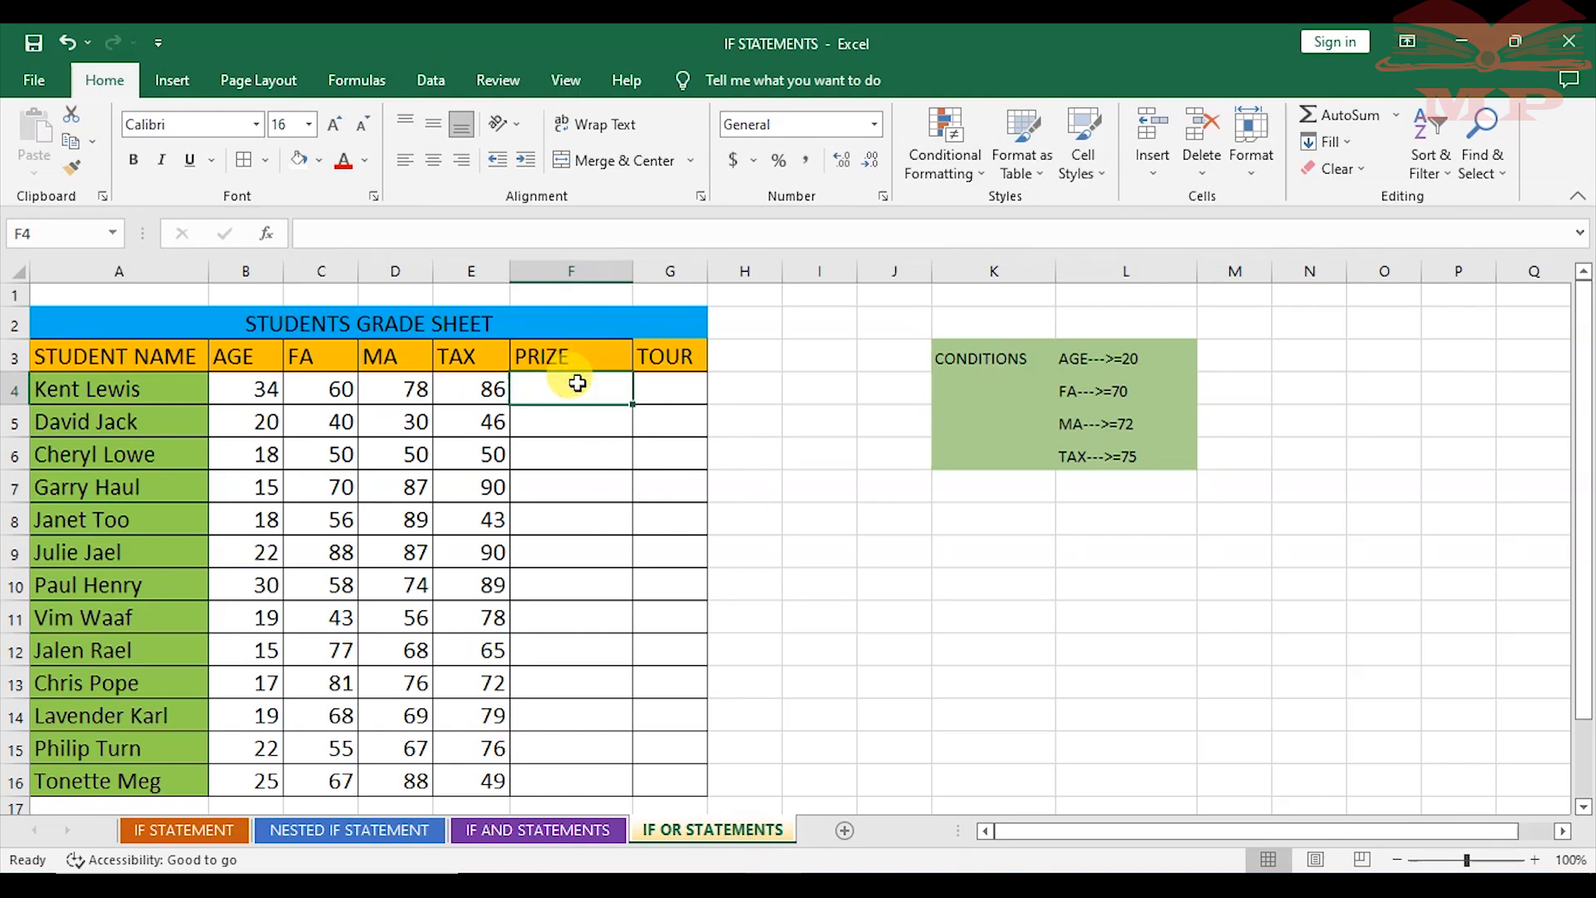
pyautogui.write('=')
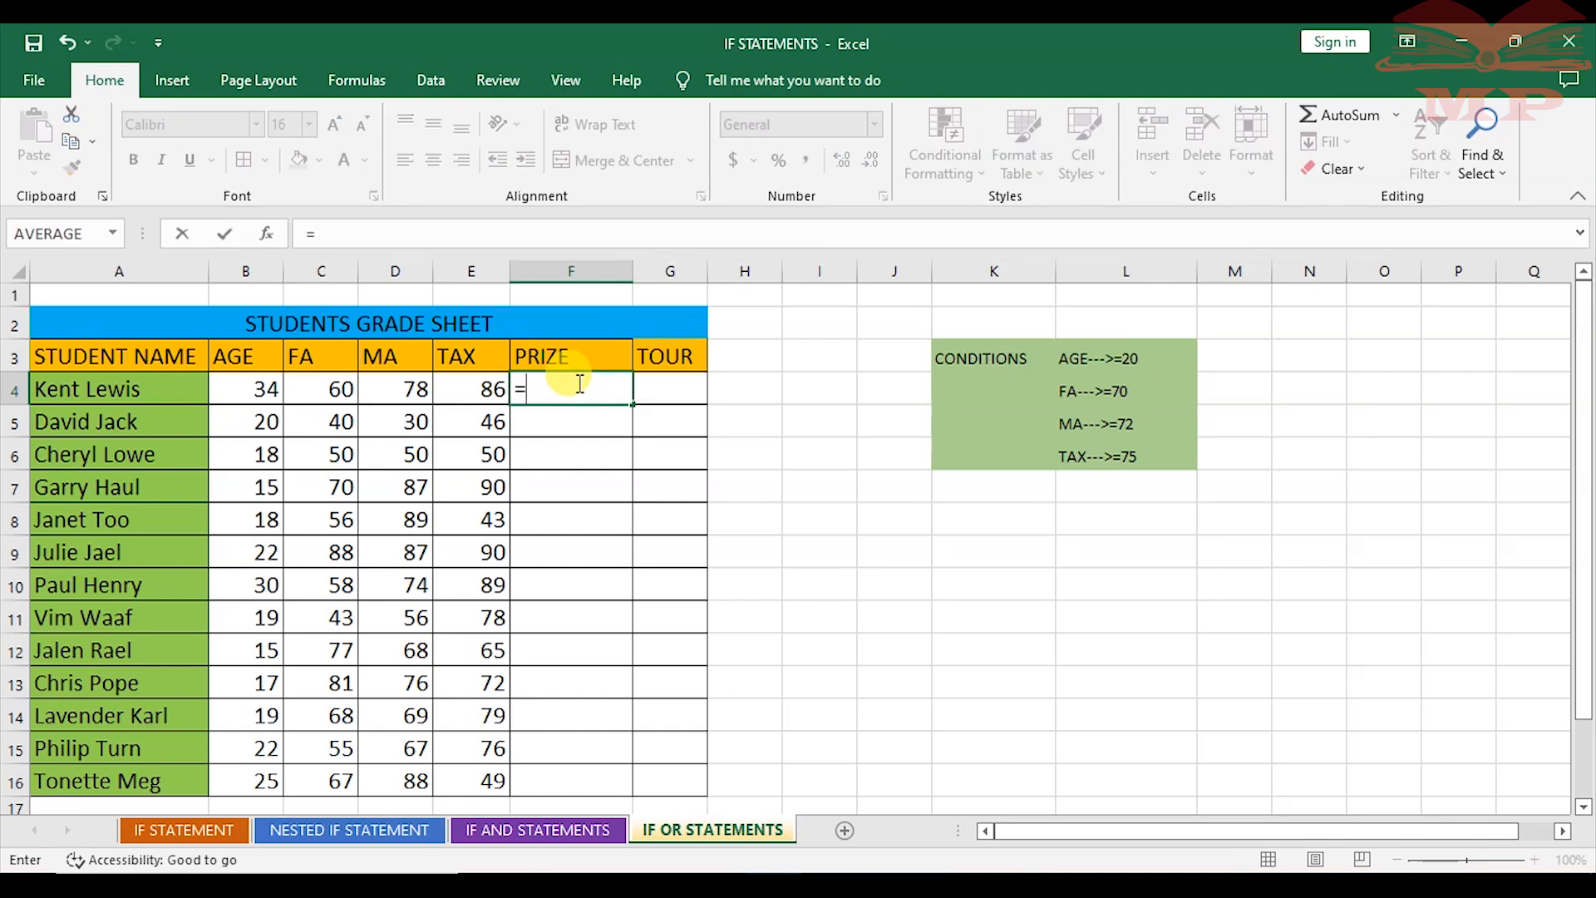
pyautogui.write('IF')
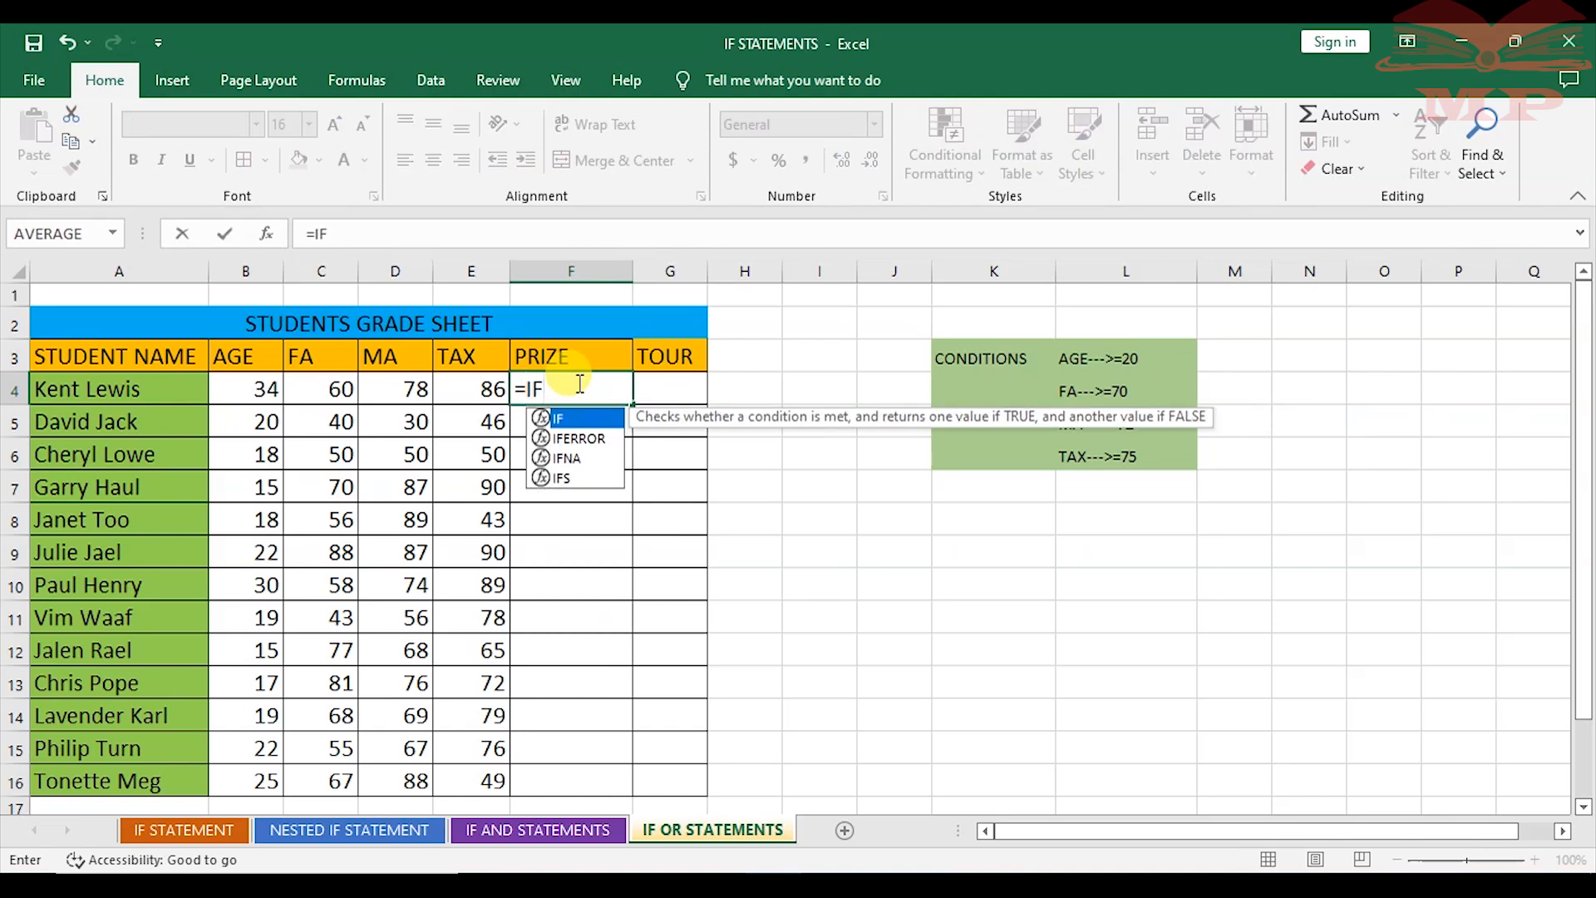
pyautogui.doubleClick(594, 419)
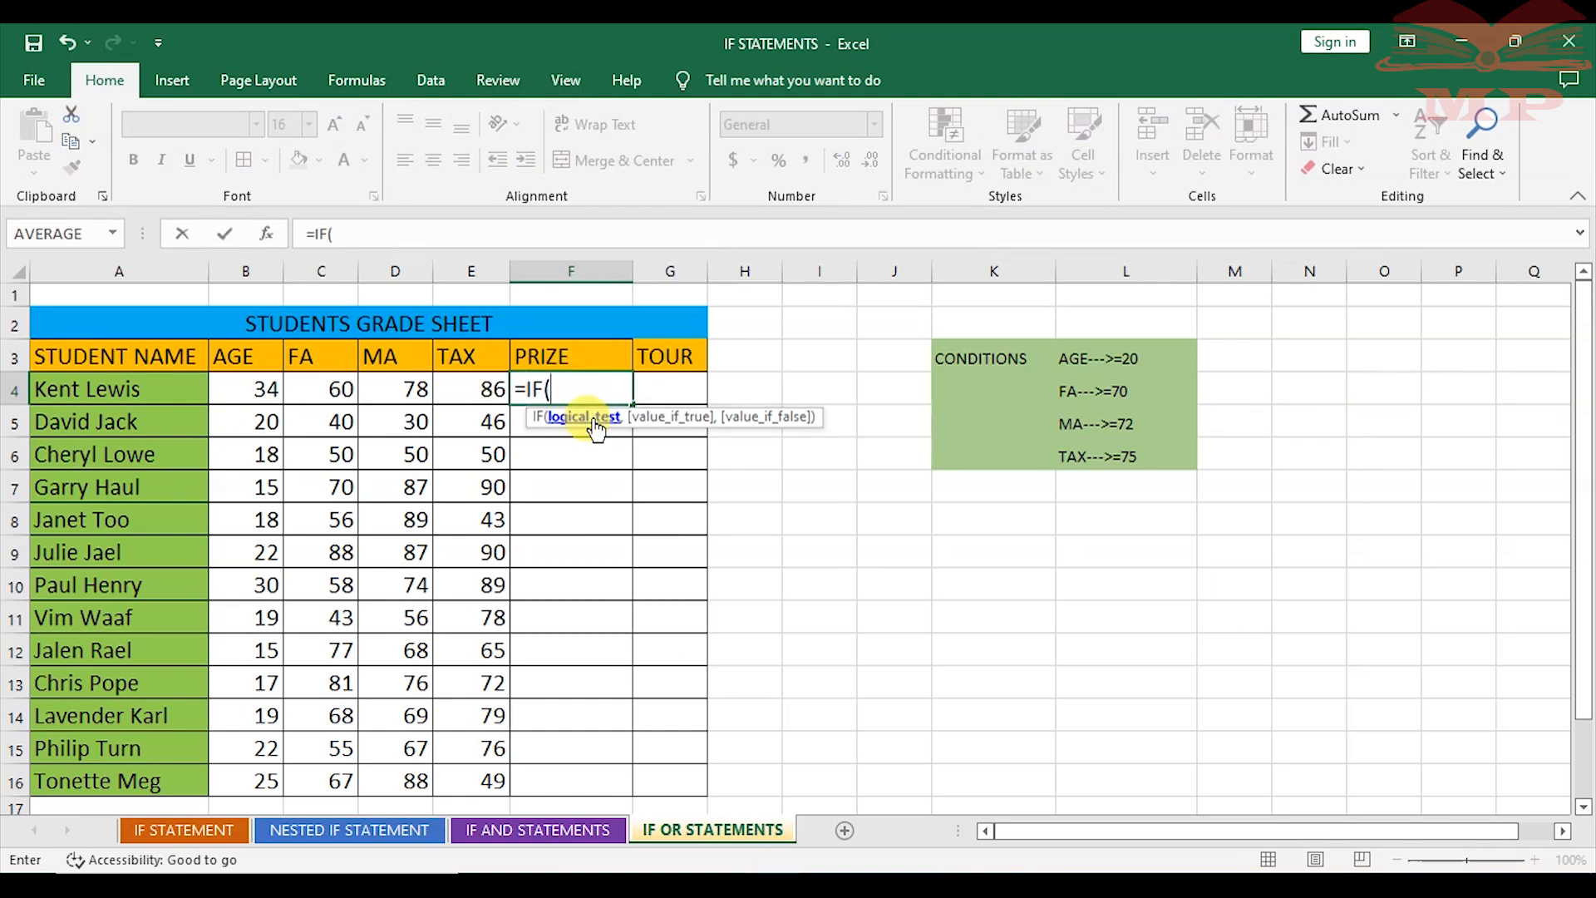
pyautogui.write('OR')
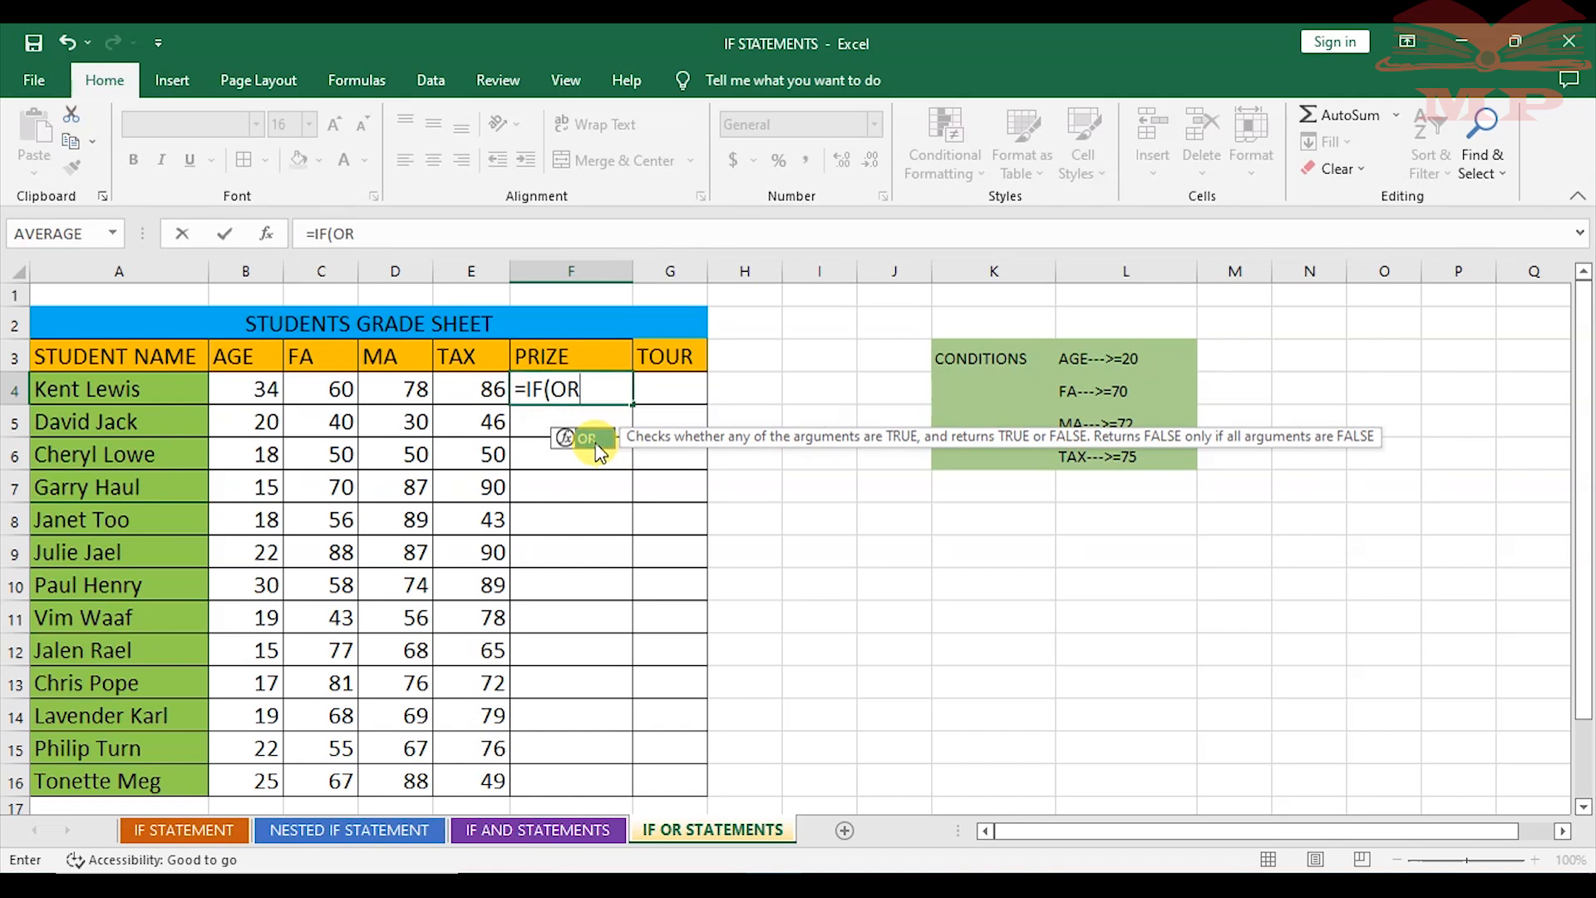
pyautogui.doubleClick(596, 441)
pyautogui.click(246, 387)
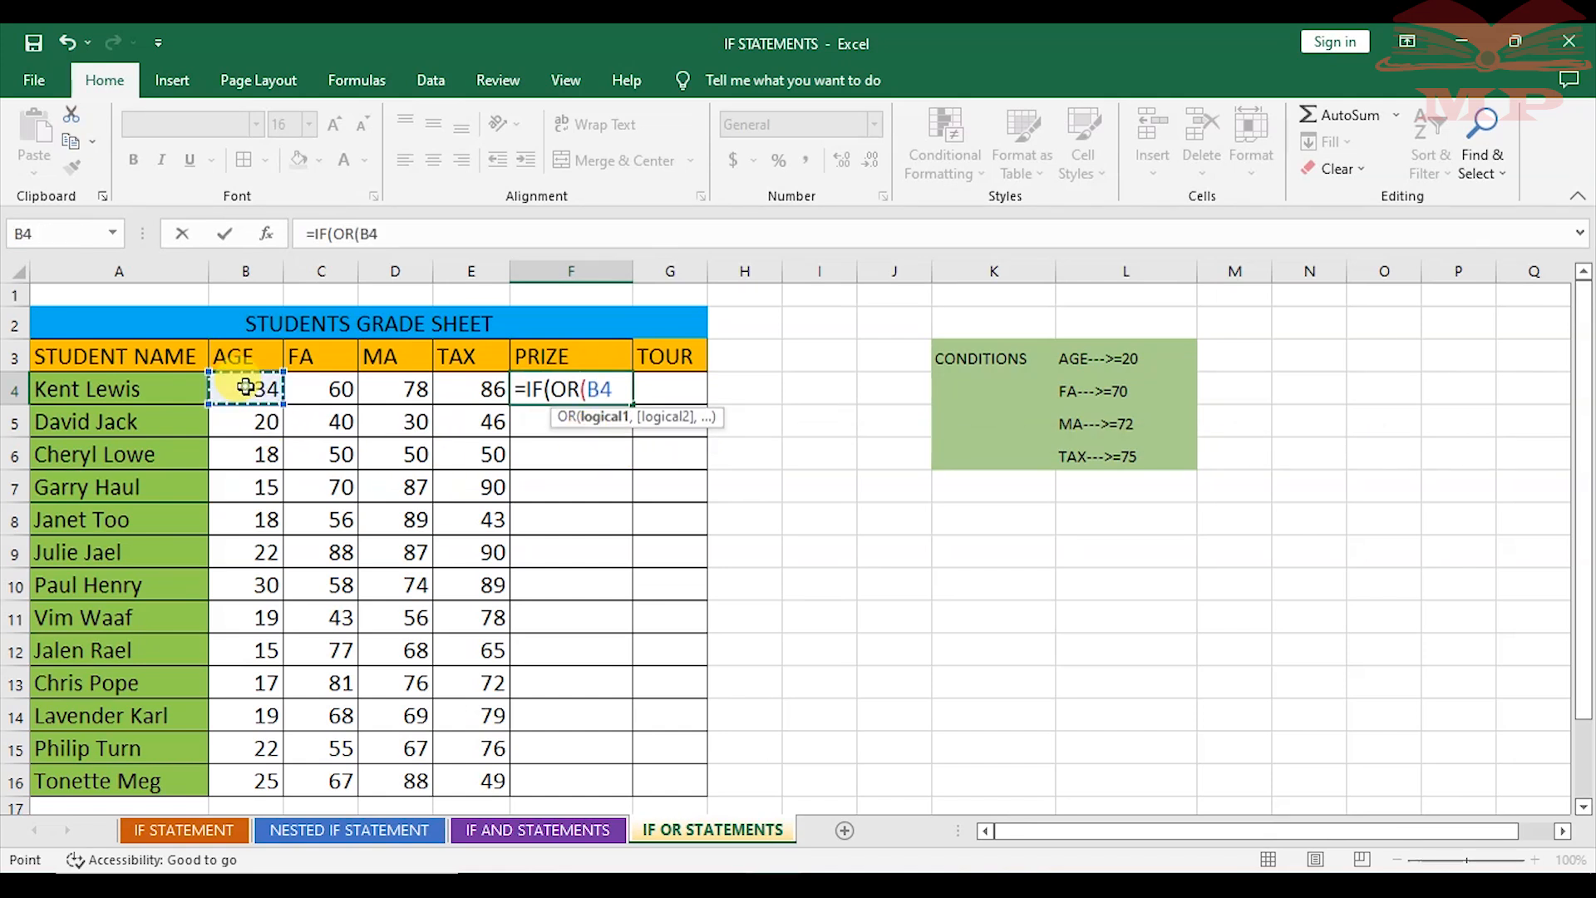
pyautogui.write('>=')
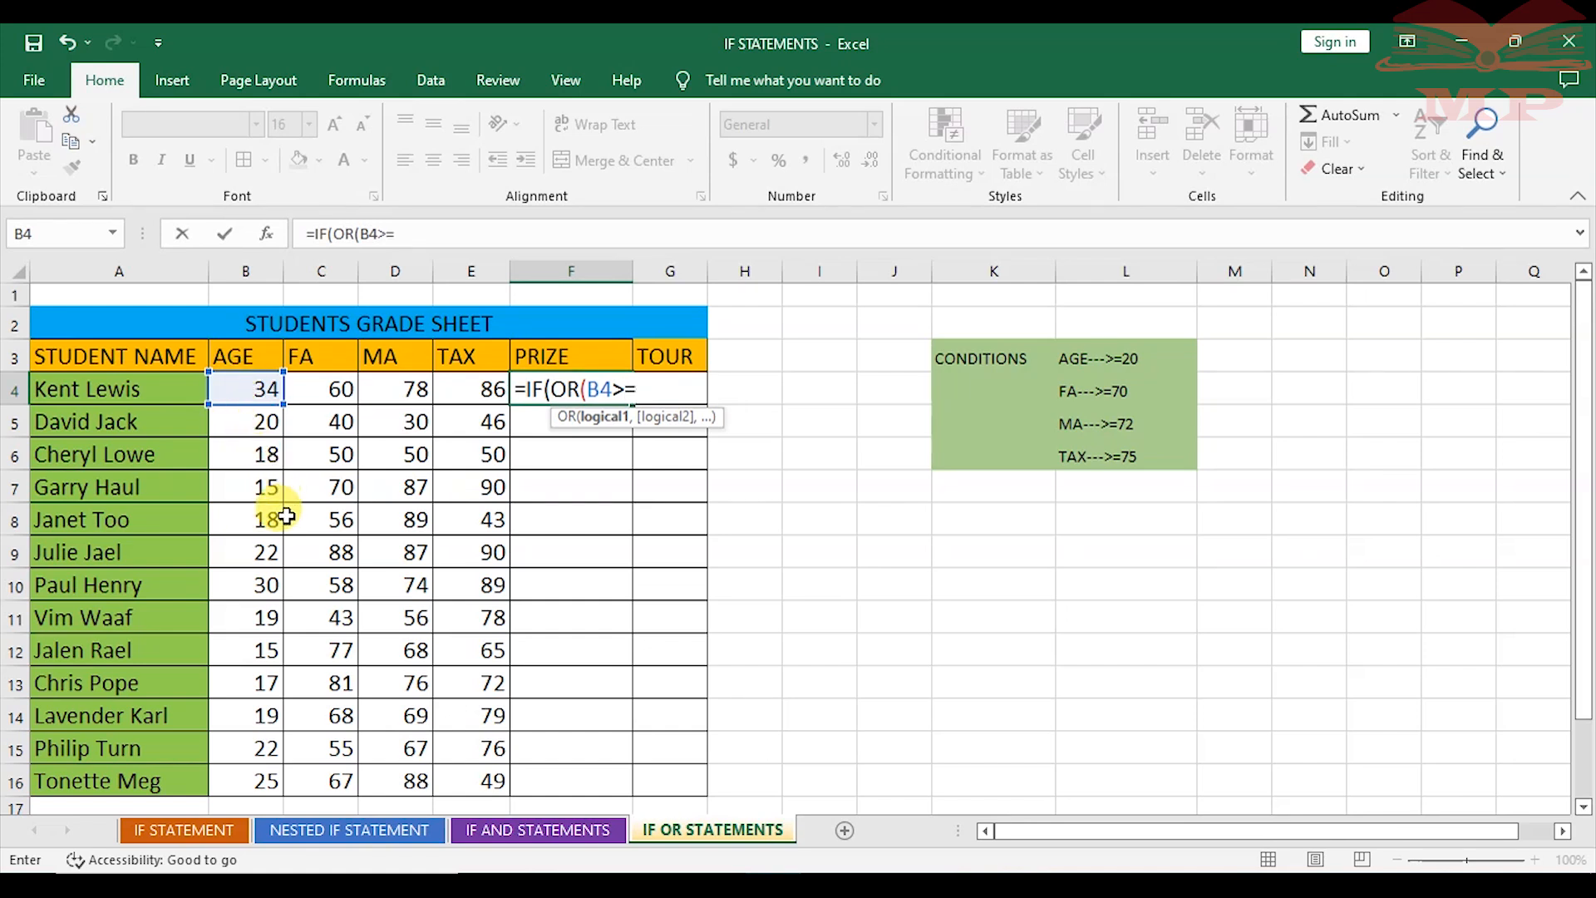
pyautogui.write('20,')
# - Add C4>=70 and D4>=72 as the second and third conditions of the OR function in F4
pyautogui.click(335, 392)
pyautogui.write('>')
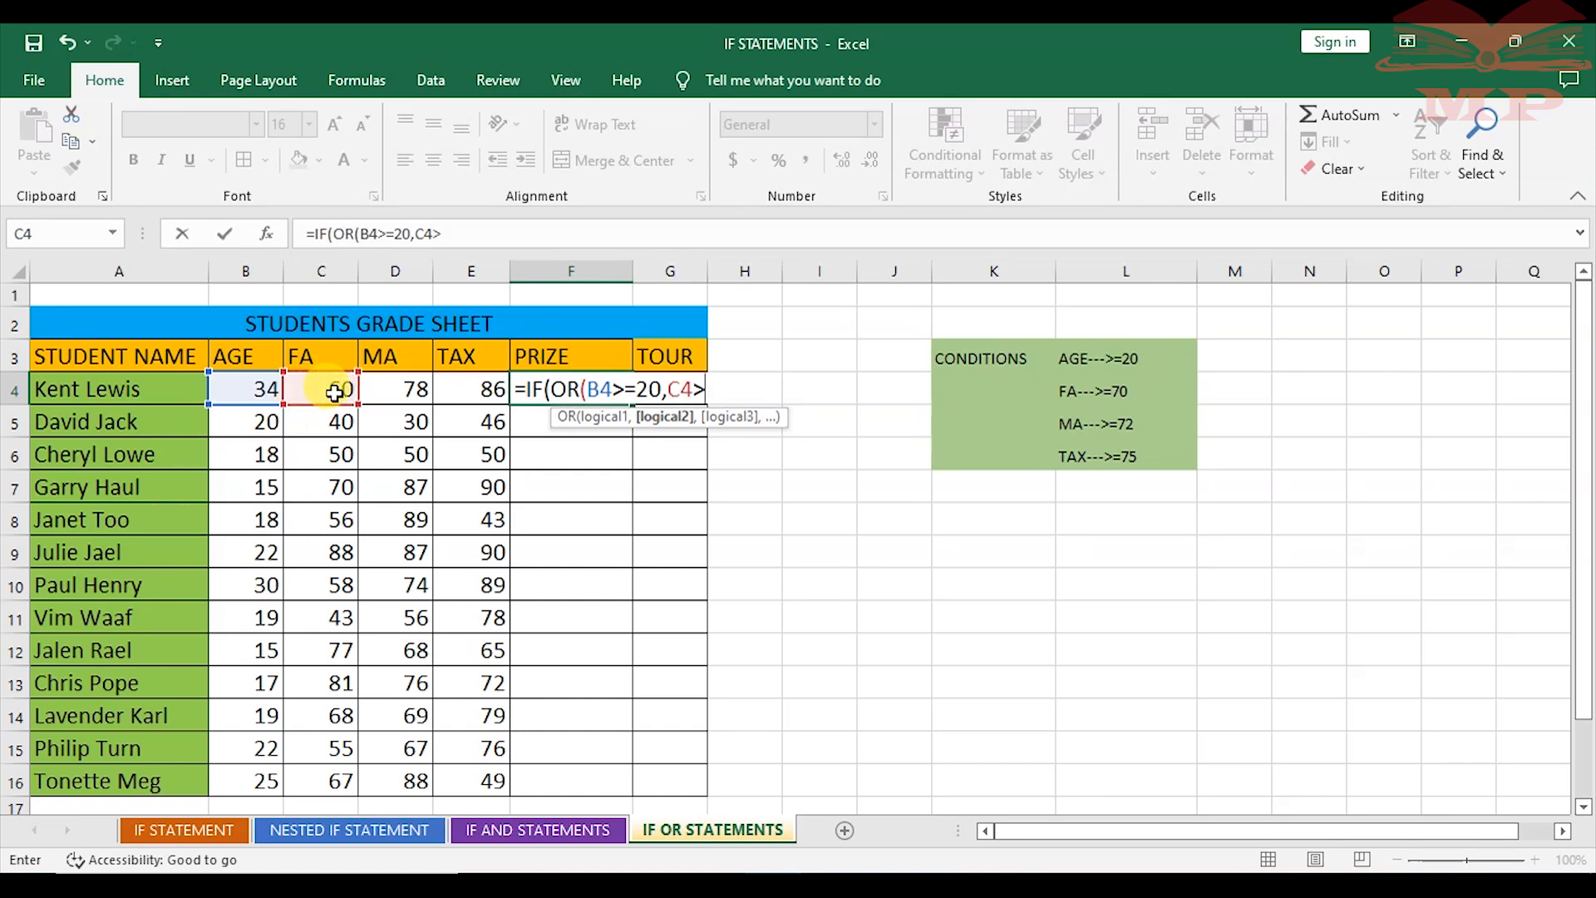
pyautogui.write('=70')
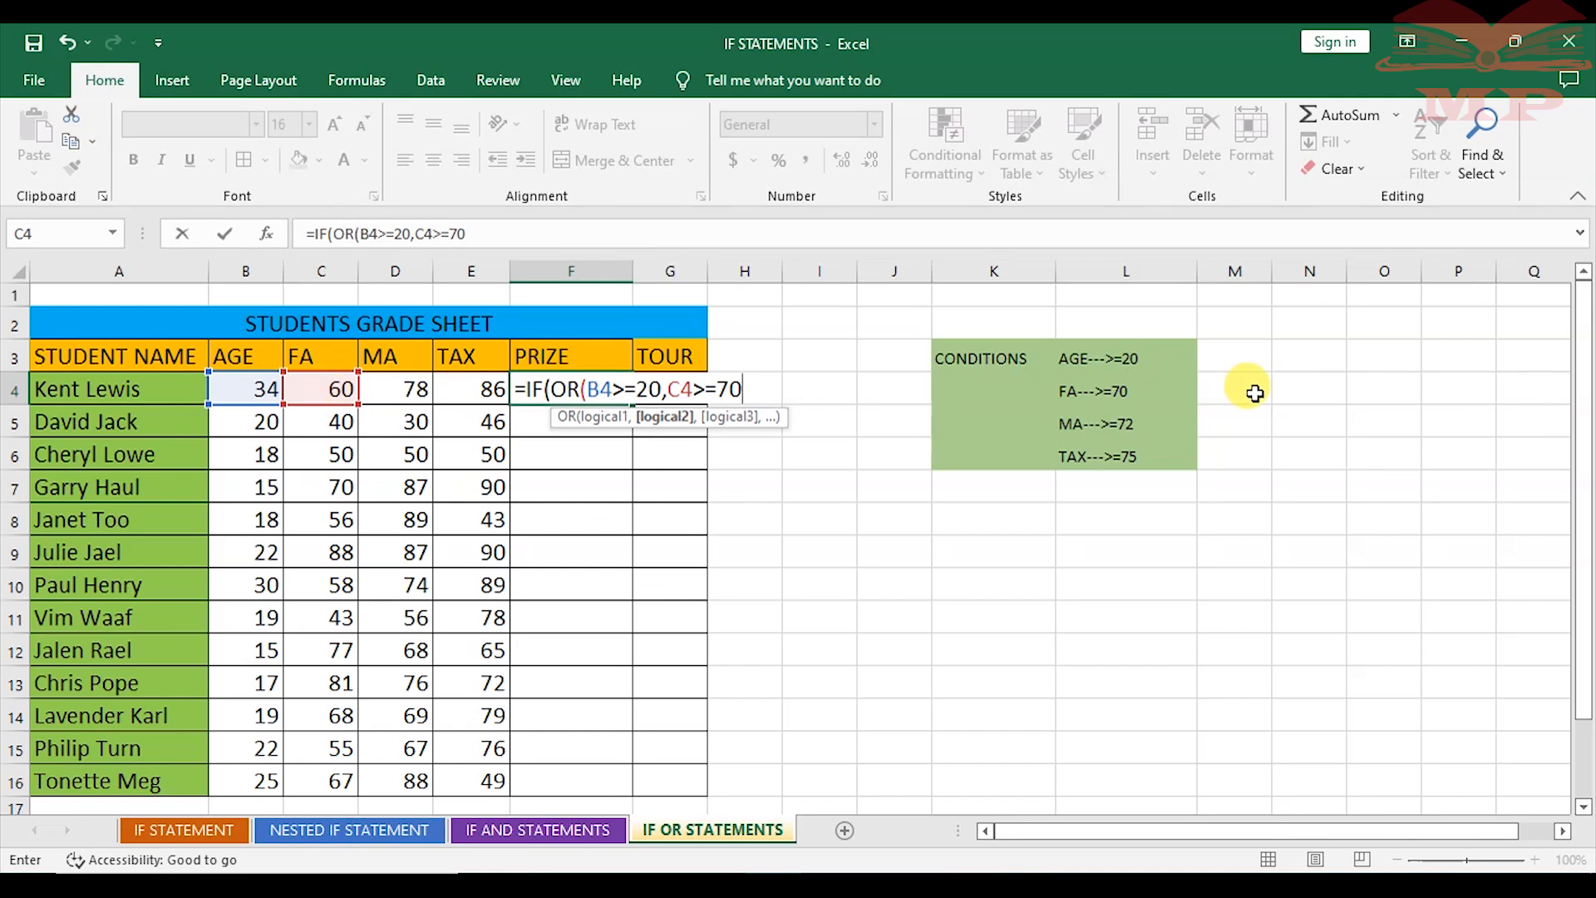
pyautogui.write(',')
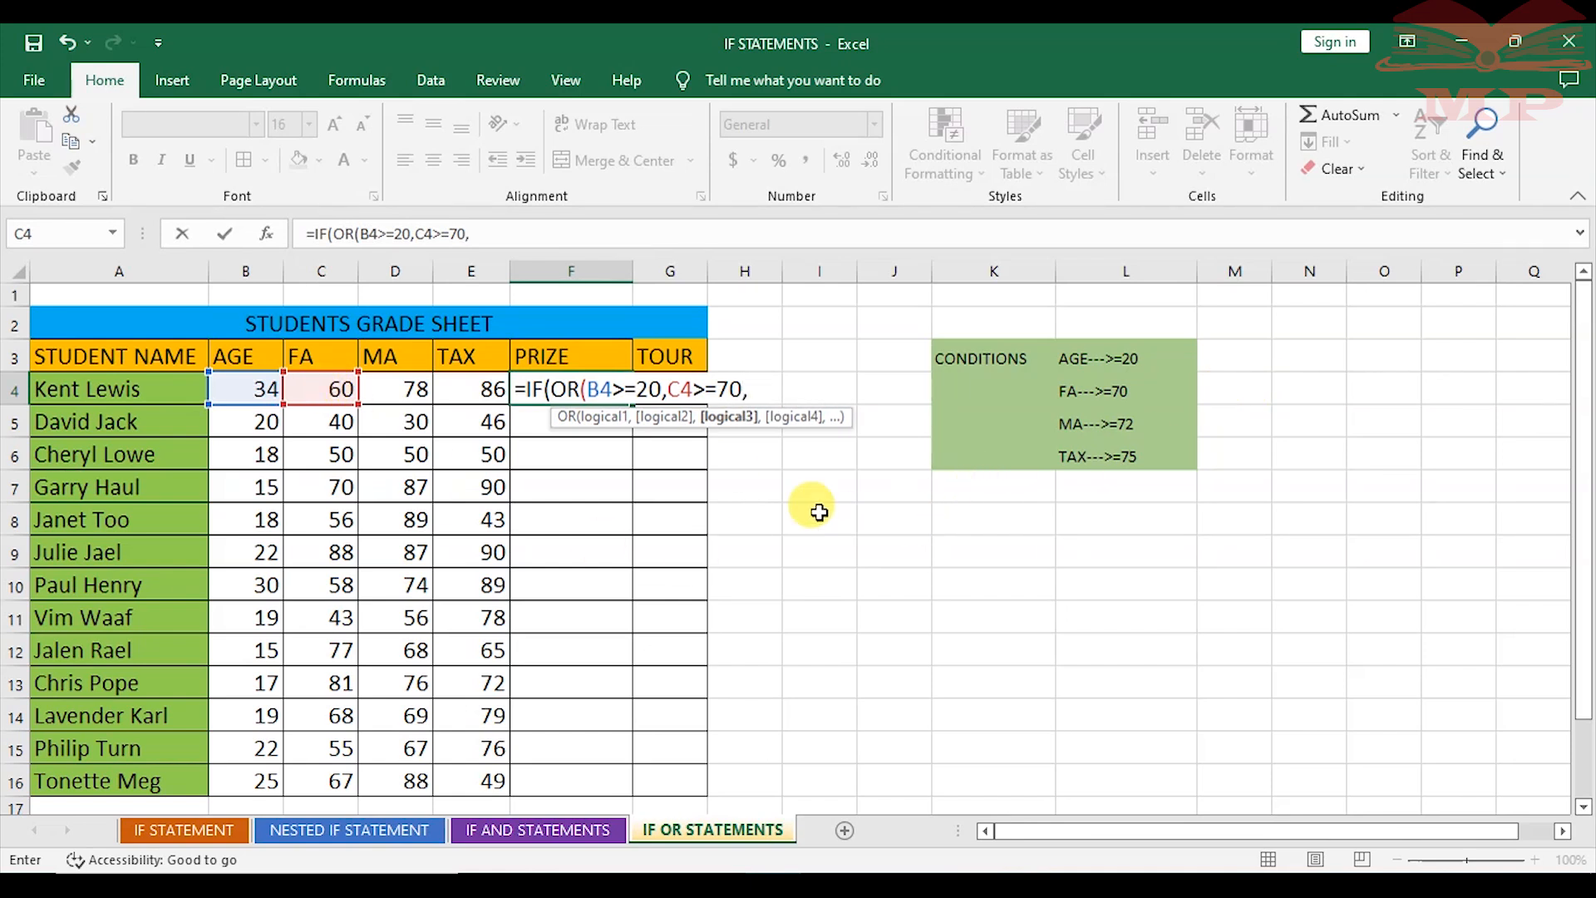
pyautogui.click(408, 387)
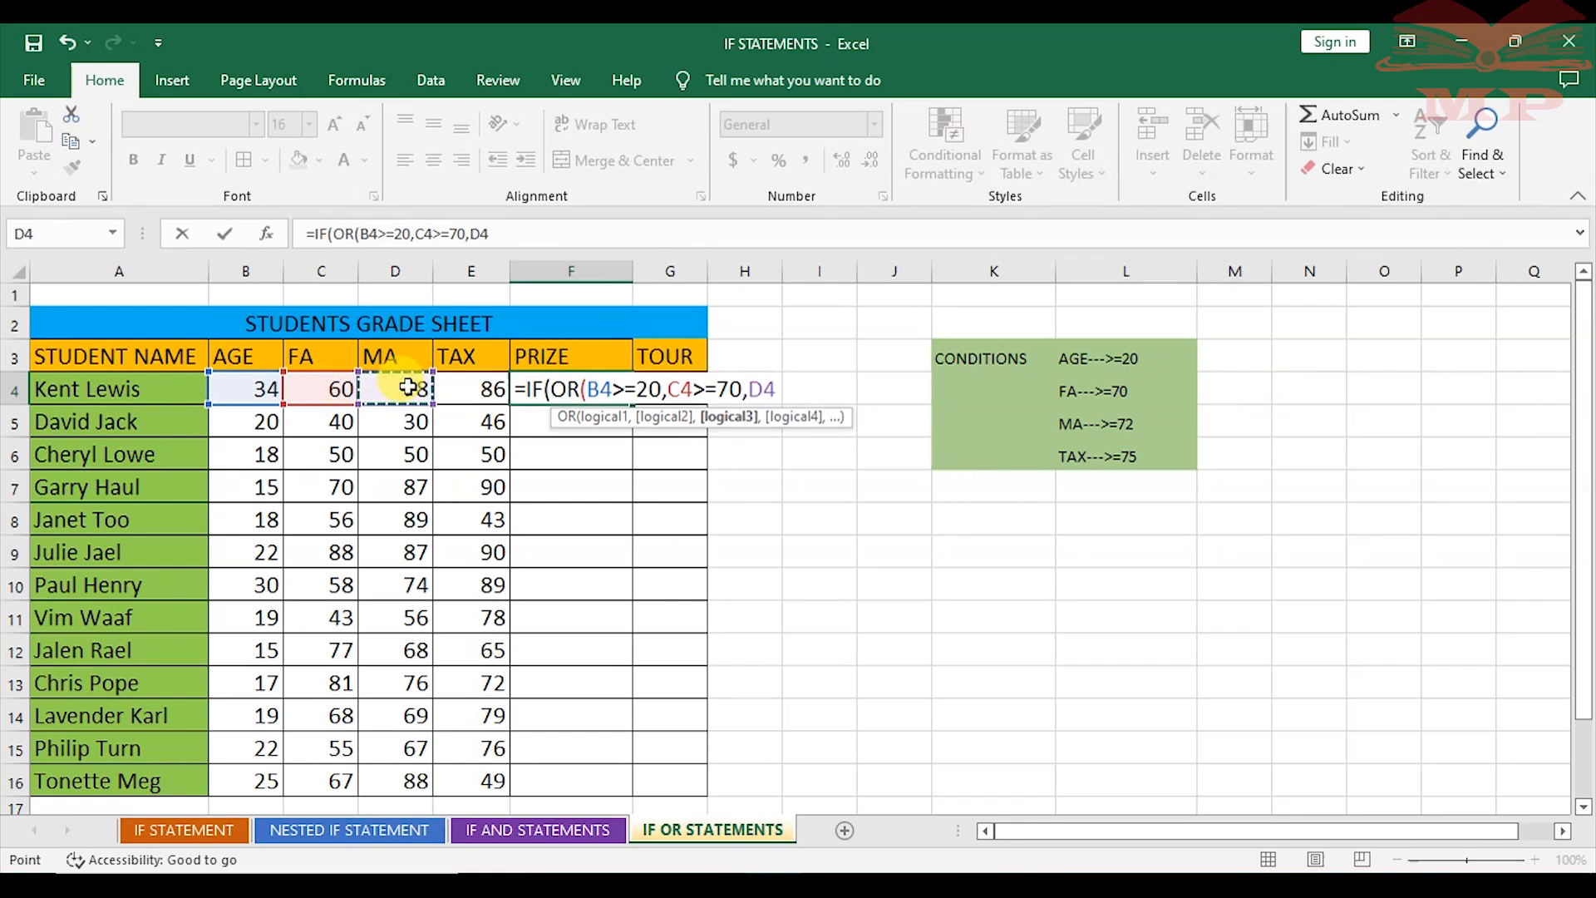
pyautogui.write('>=')
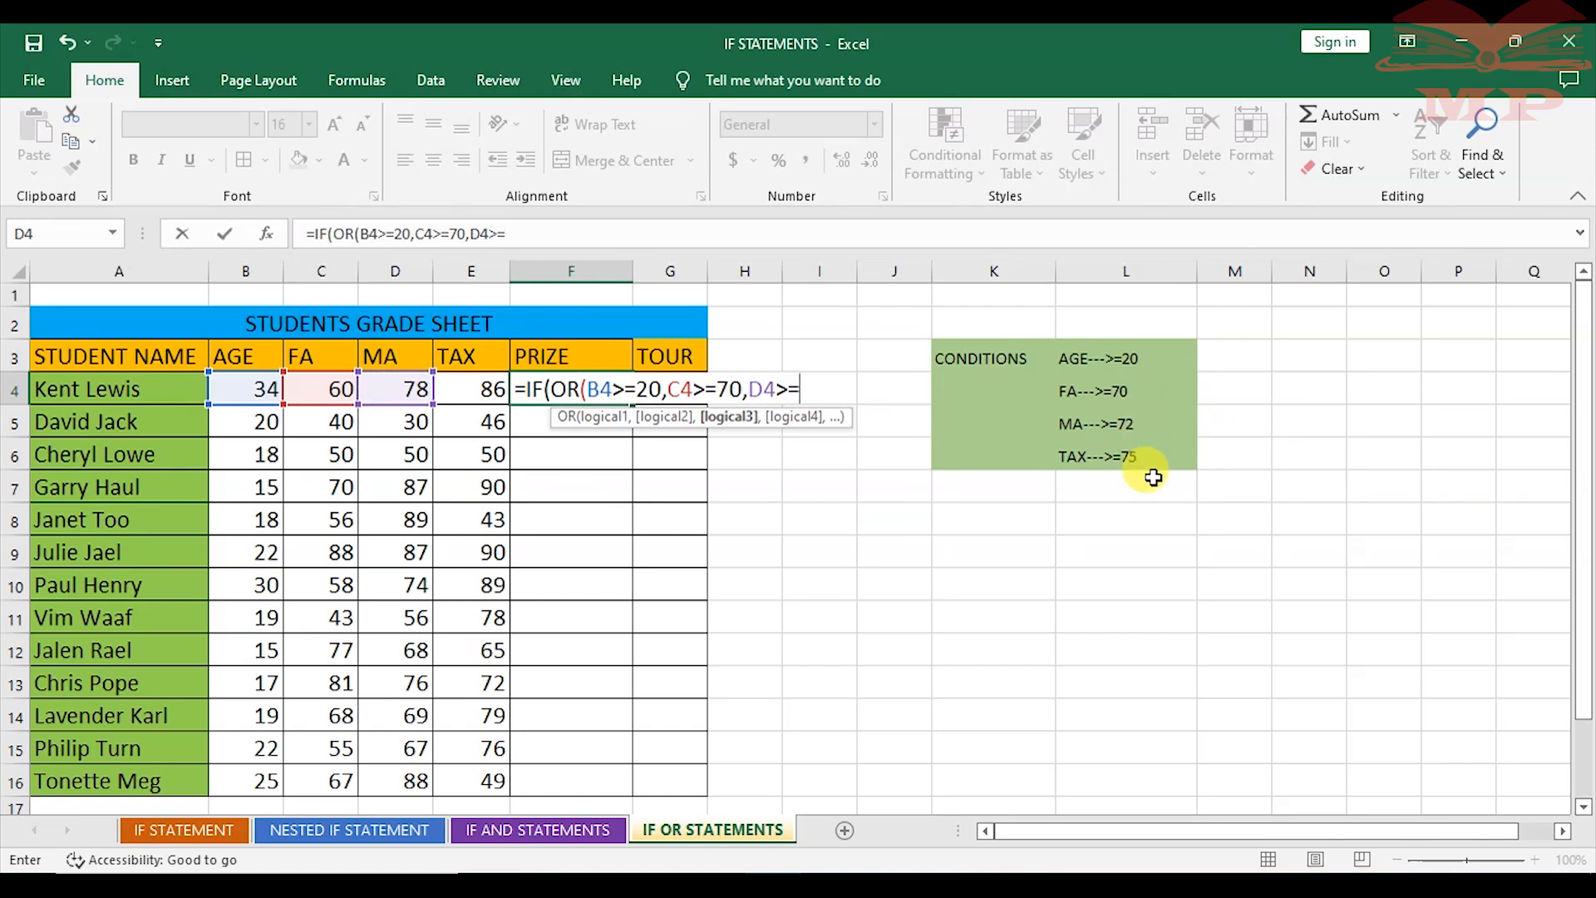
pyautogui.write('72,')
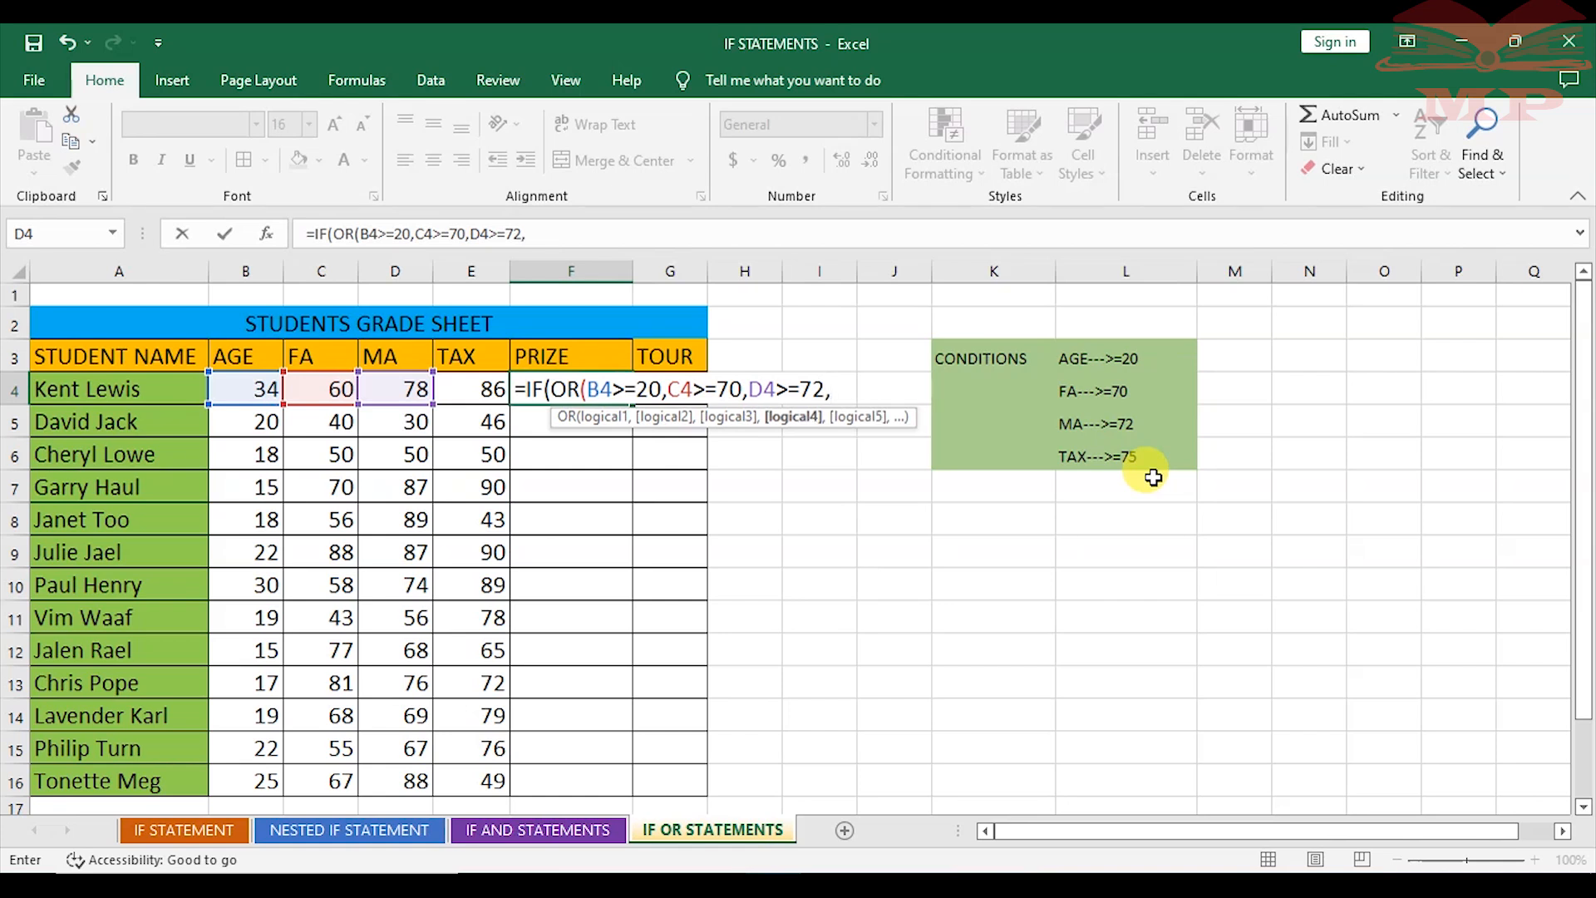
# - Add E4>=75 inside a nested IF as the fourth OR condition and close its bracket
pyautogui.write('IF')
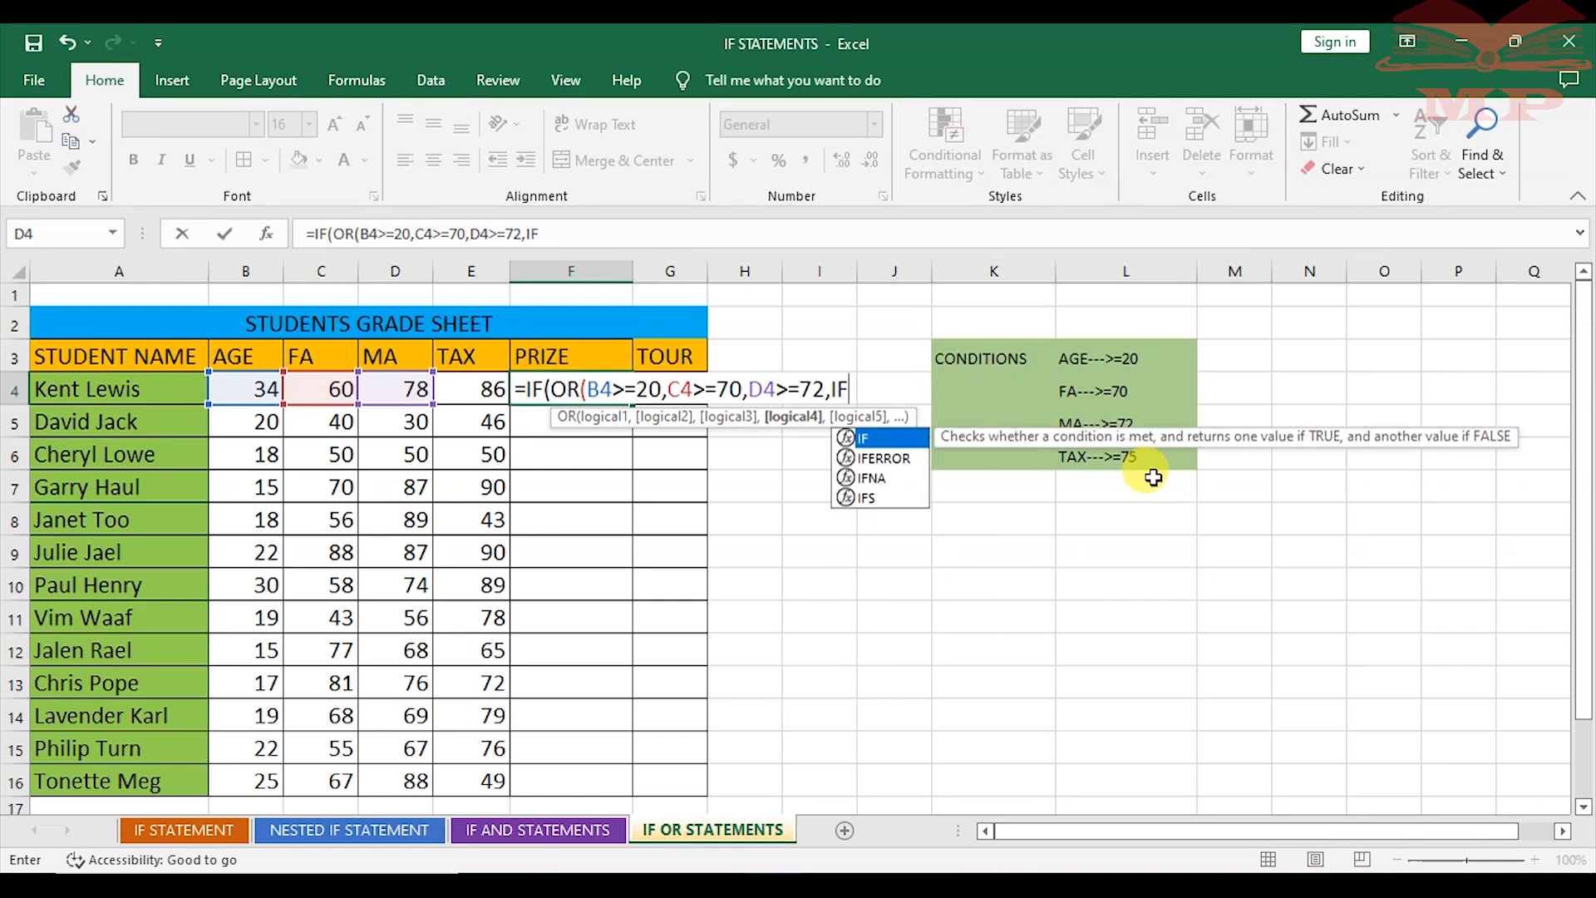
pyautogui.doubleClick(872, 440)
pyautogui.click(482, 386)
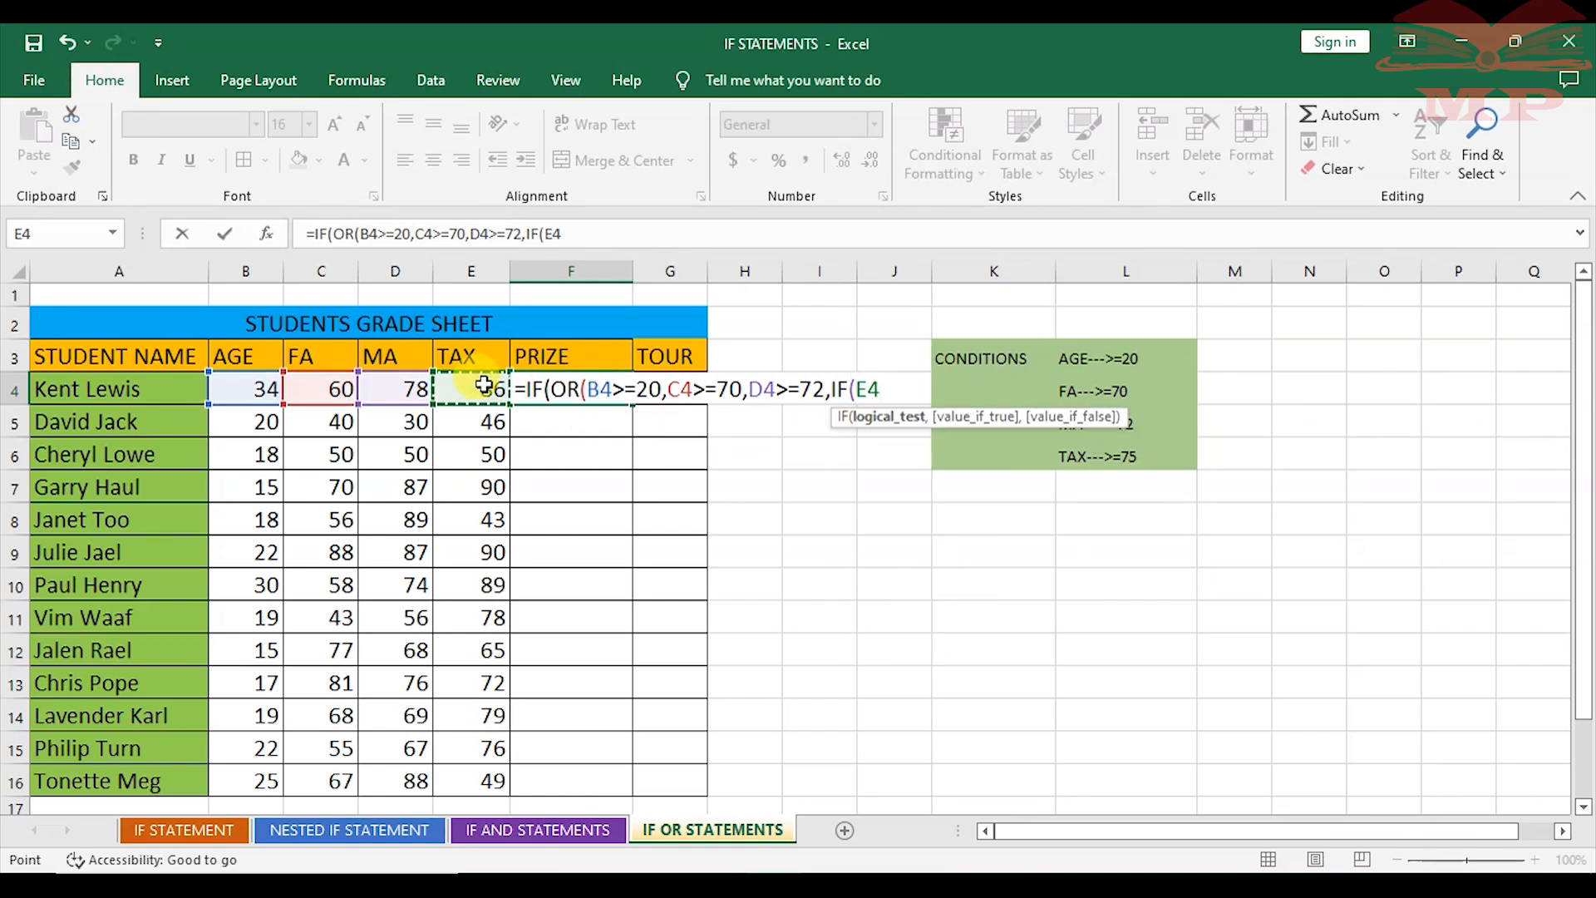
pyautogui.write('>=75')
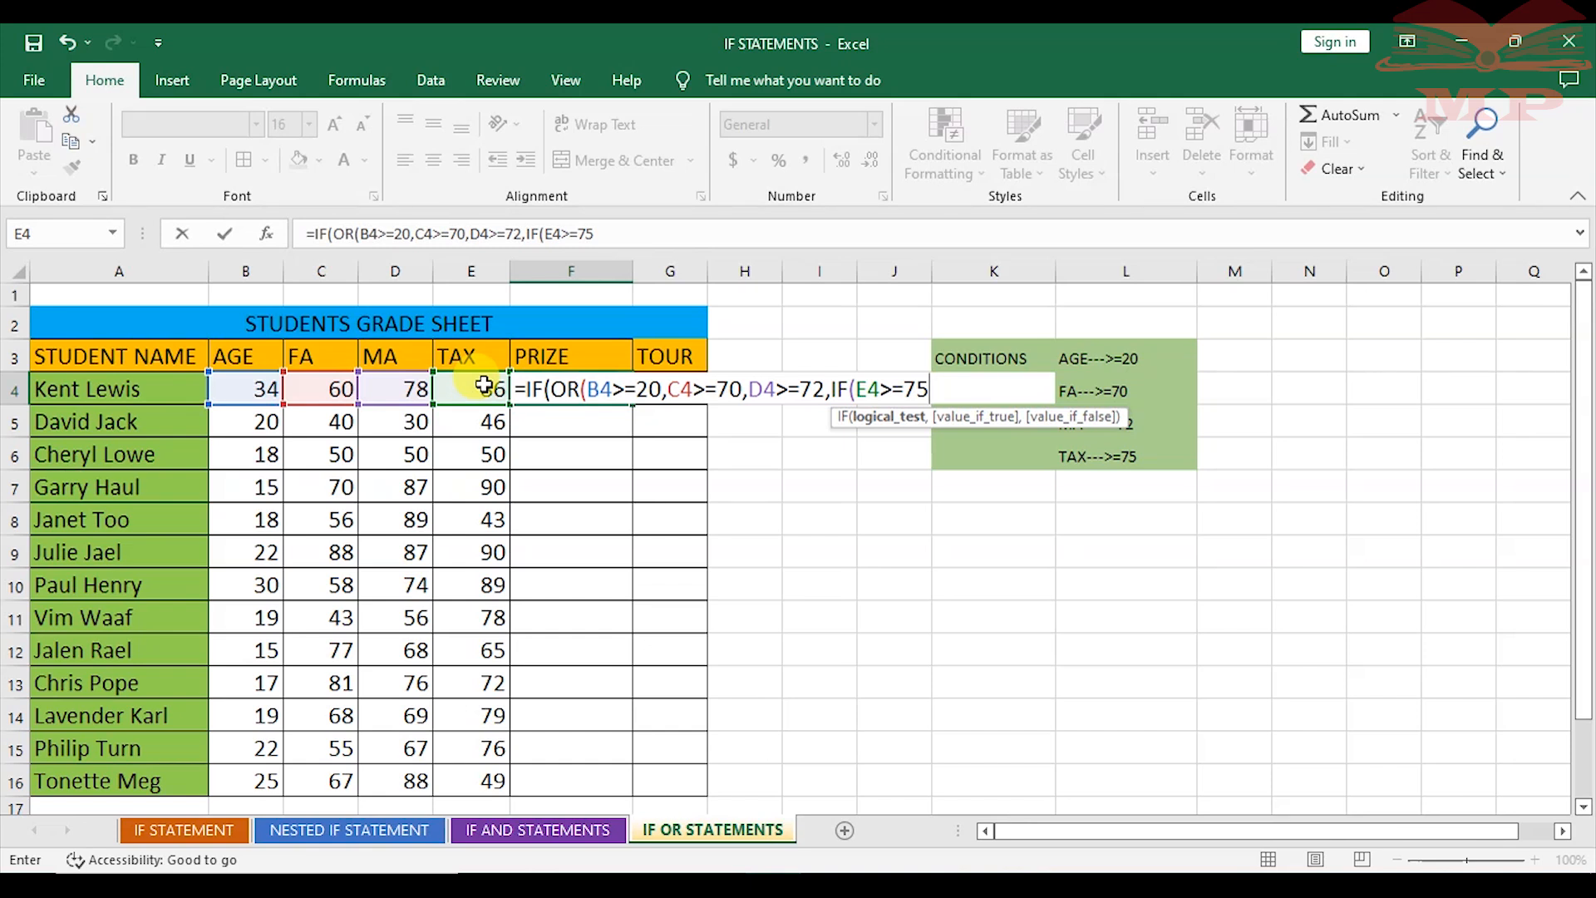
pyautogui.write(')')
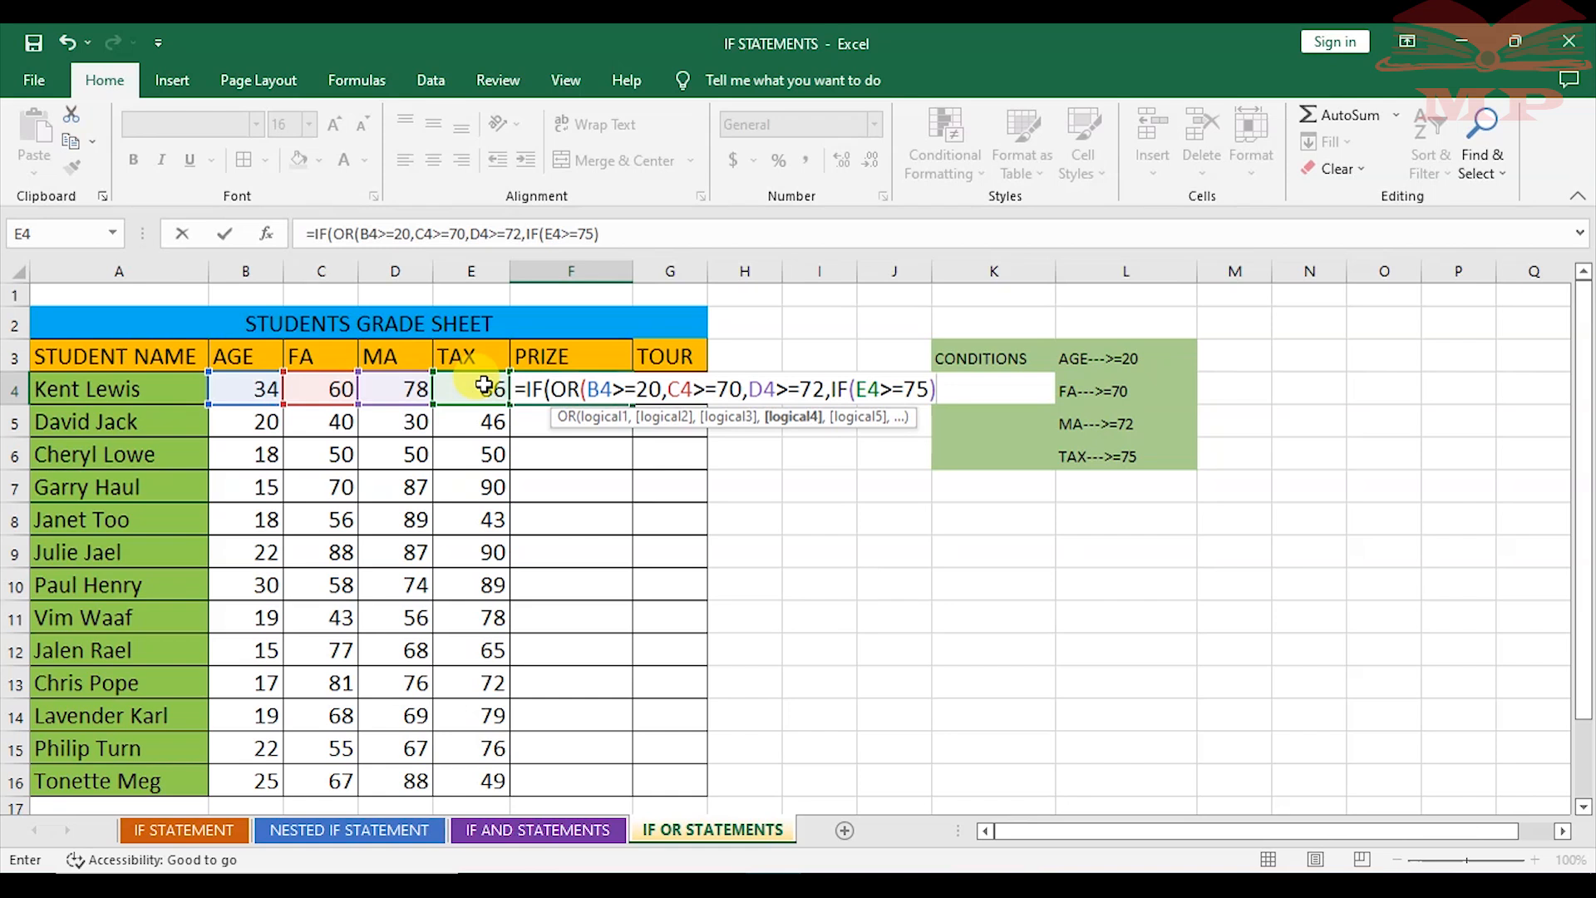
pyautogui.write(',')
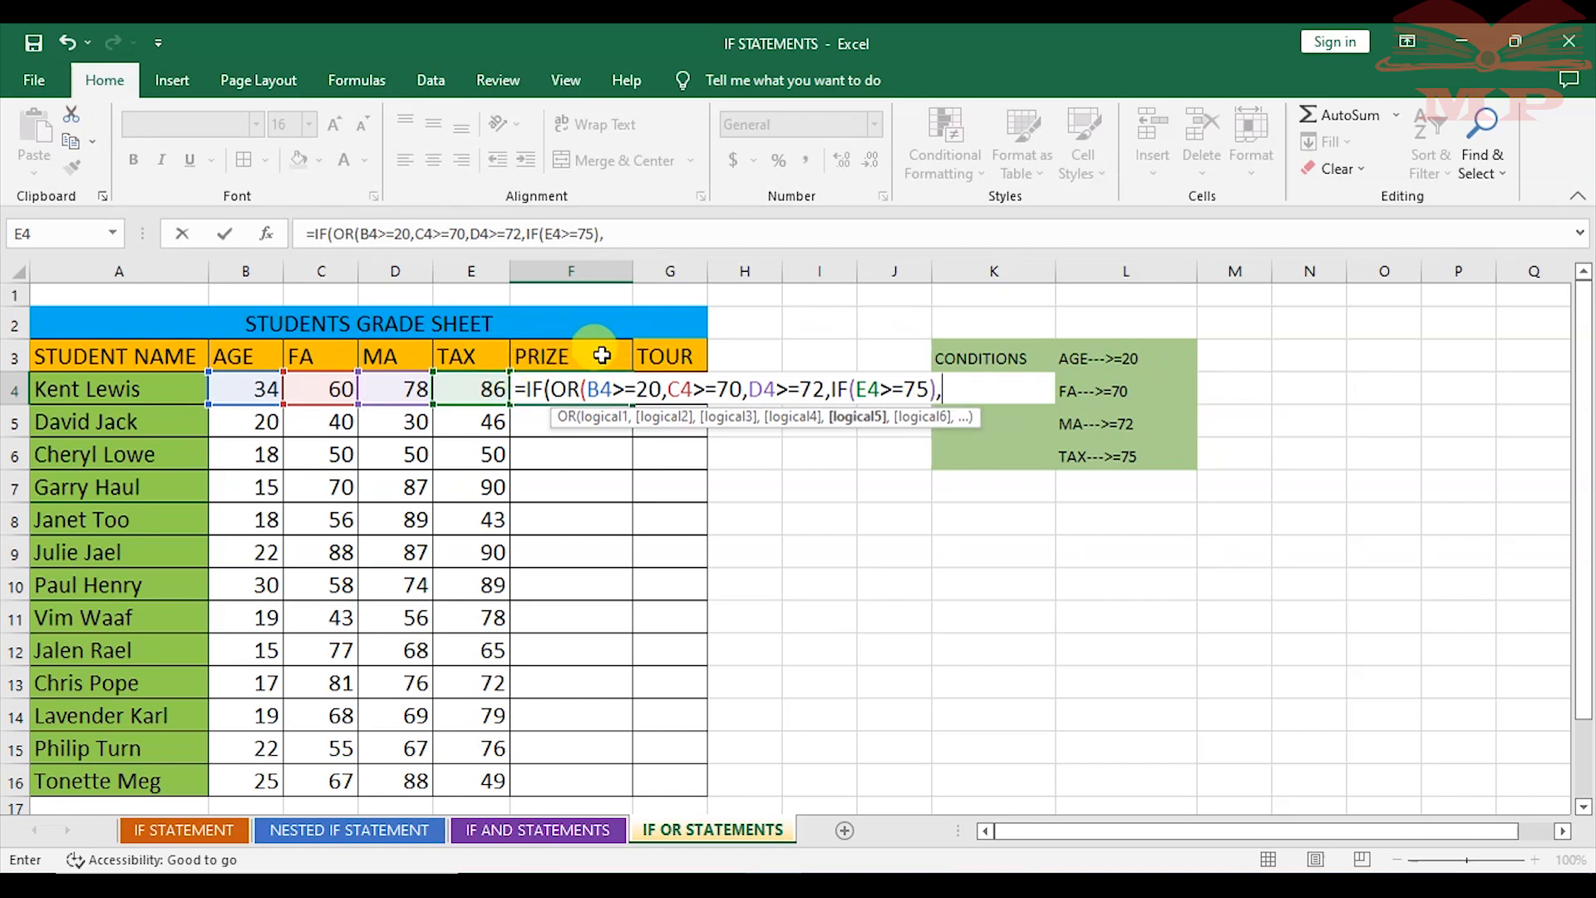
# - Add B4*100 as the true value and "NO PRIZE" as the false value, and try to enter the formula
pyautogui.click(241, 390)
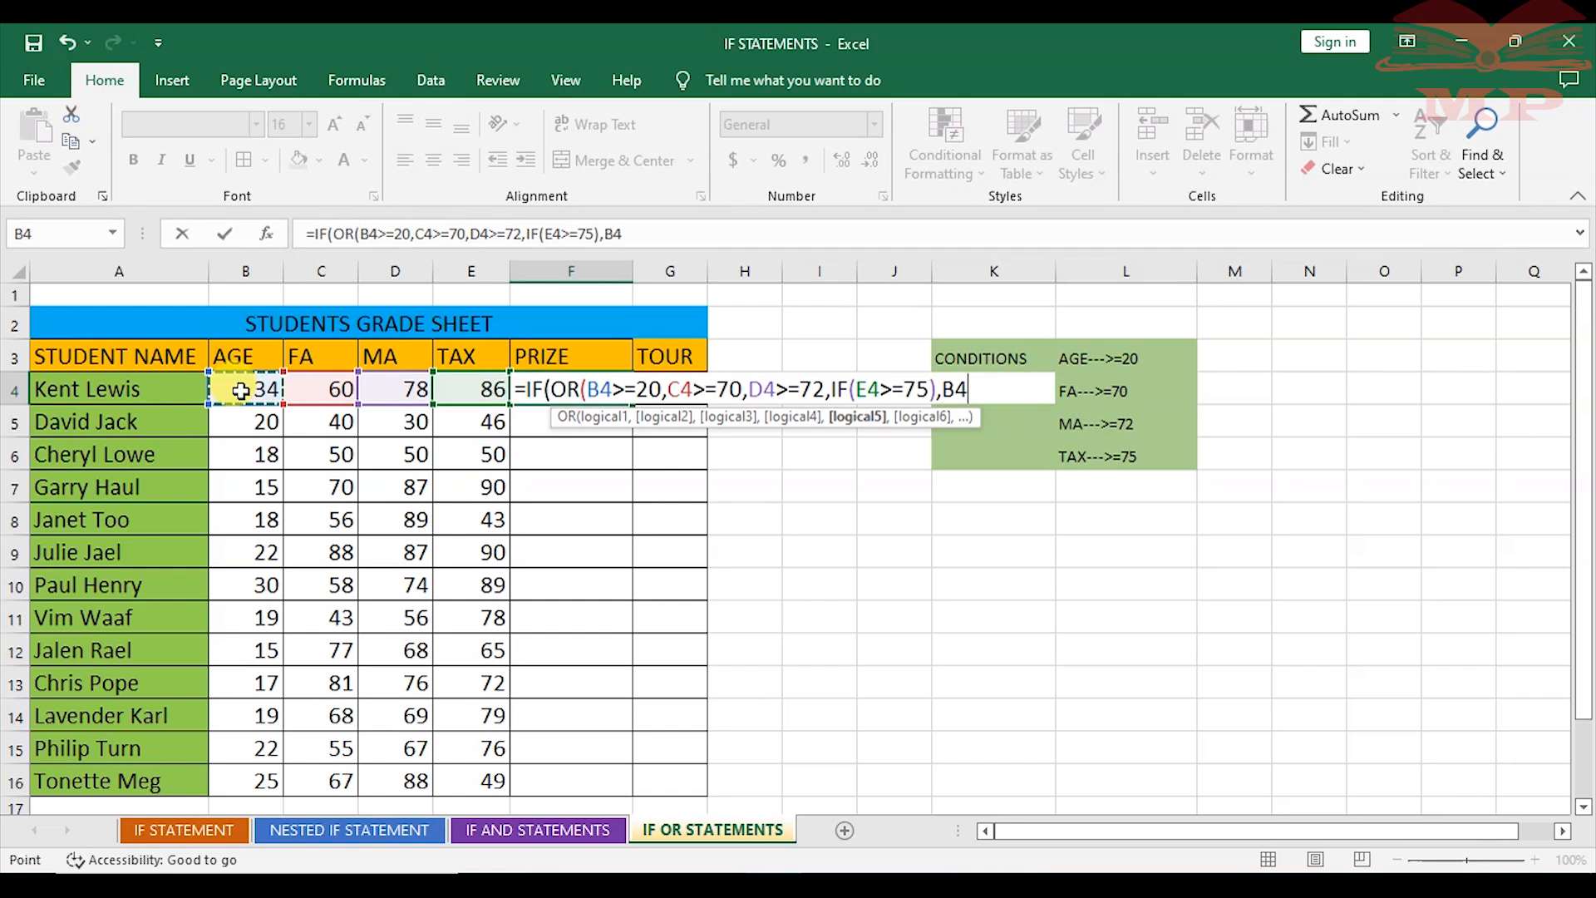
pyautogui.write('*')
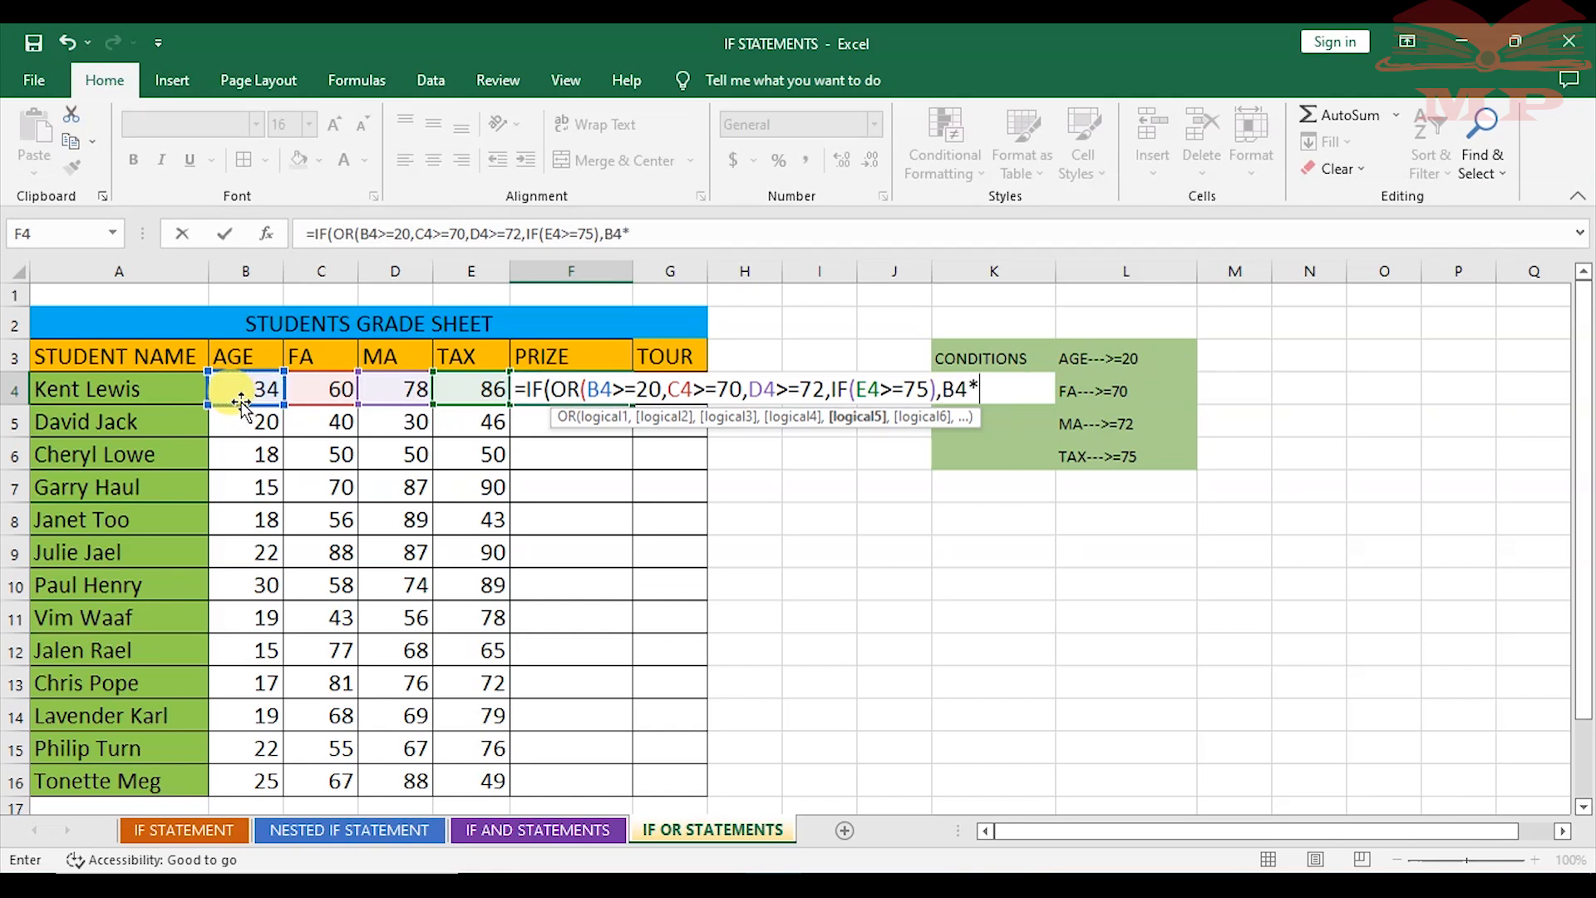
pyautogui.write('100,"')
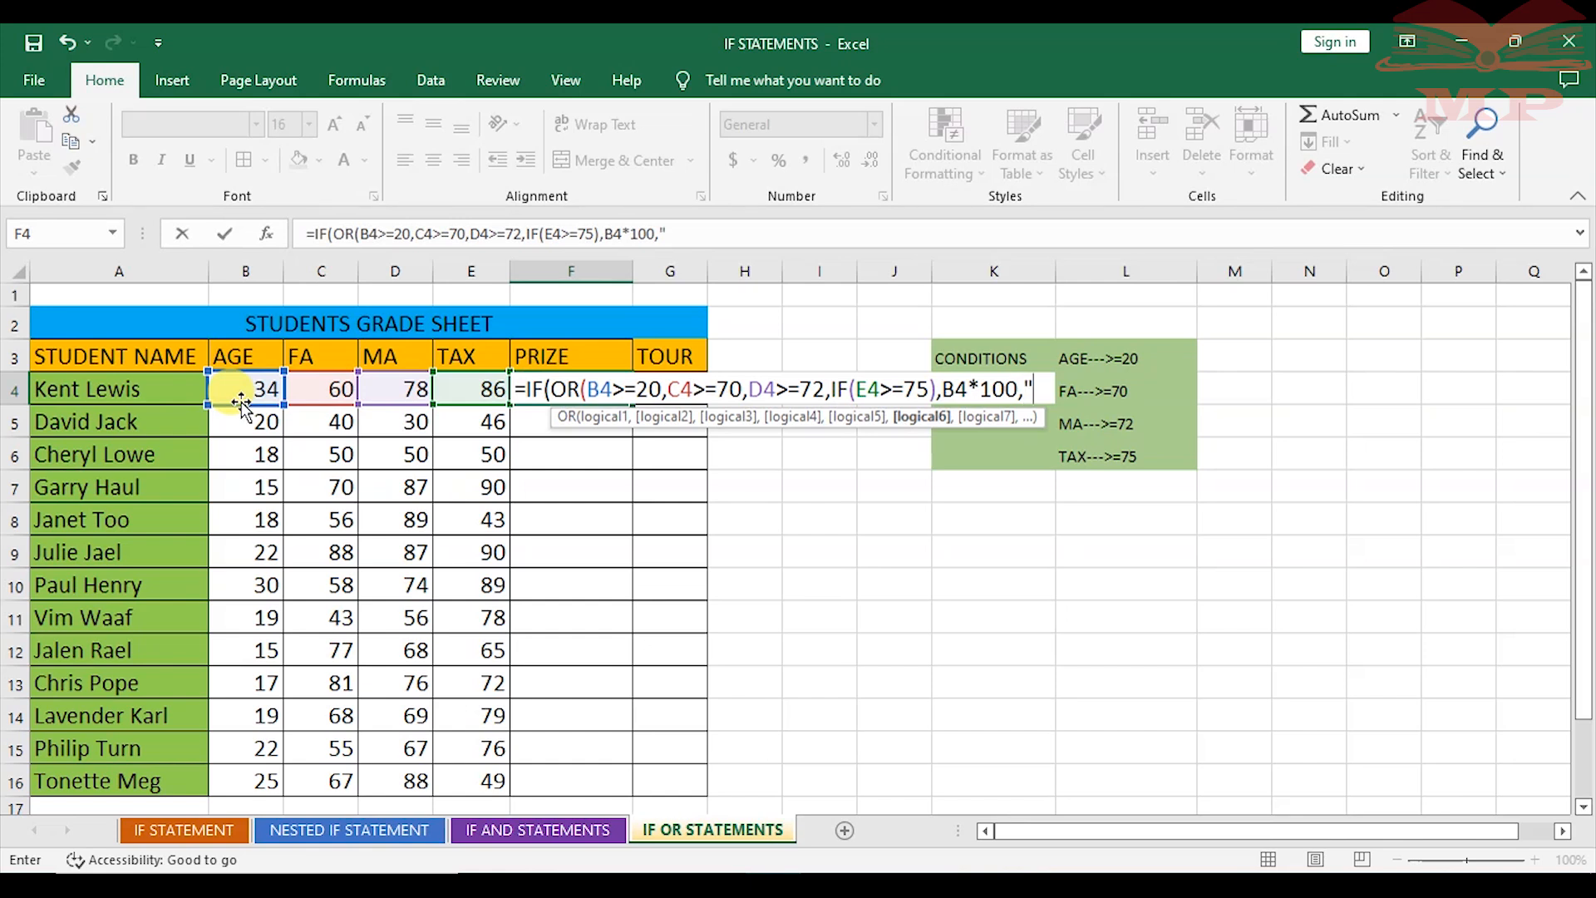
pyautogui.write('NO PRI')
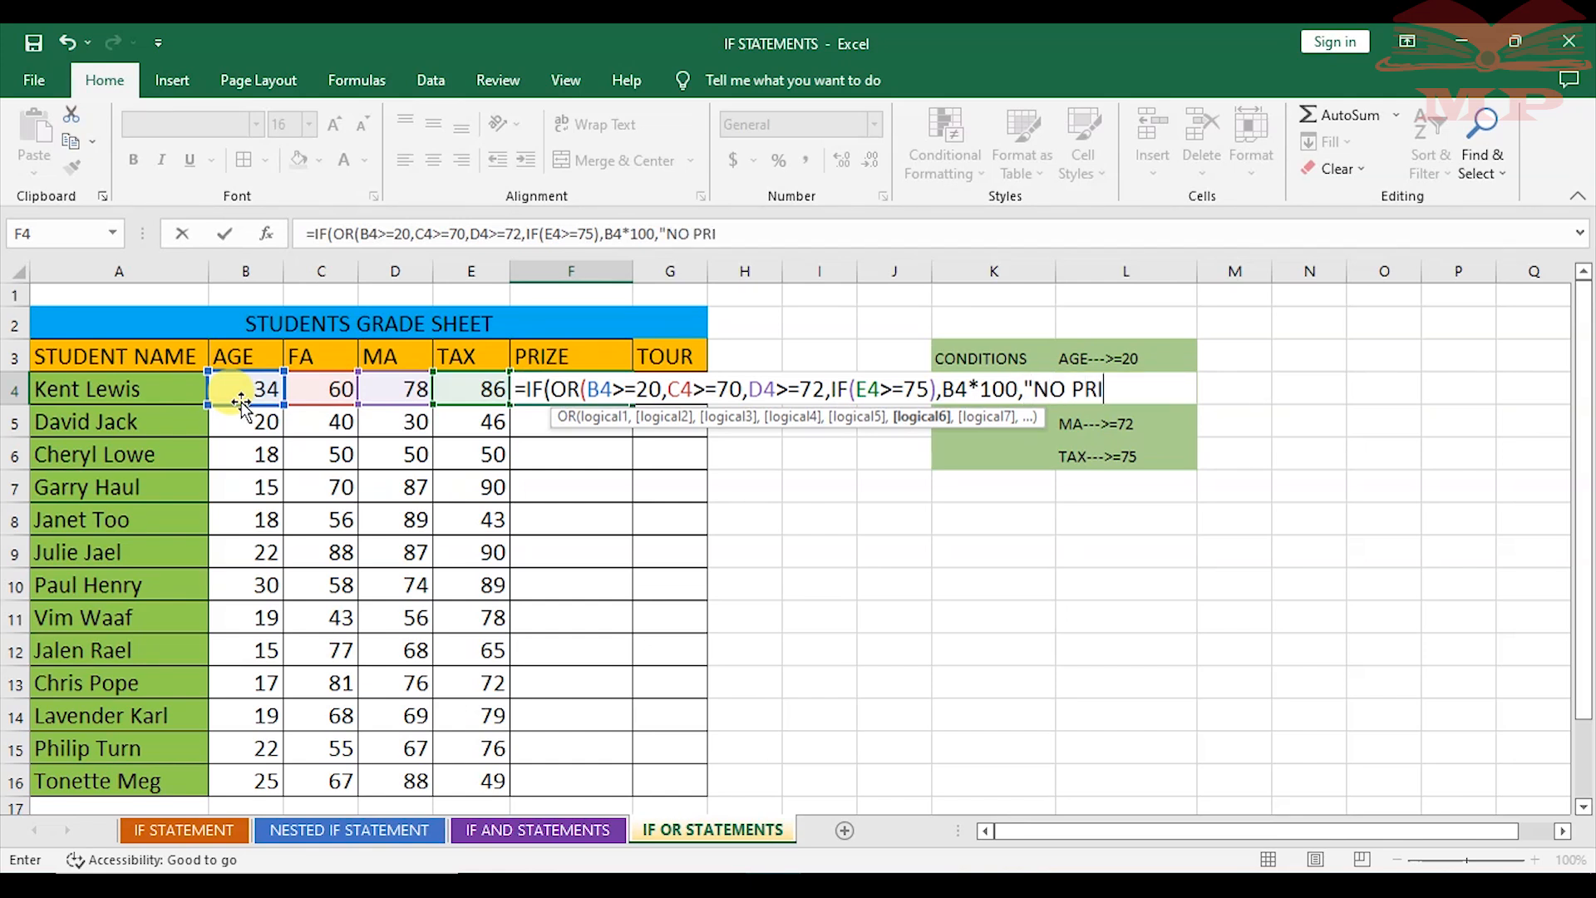
pyautogui.write('ZE")')
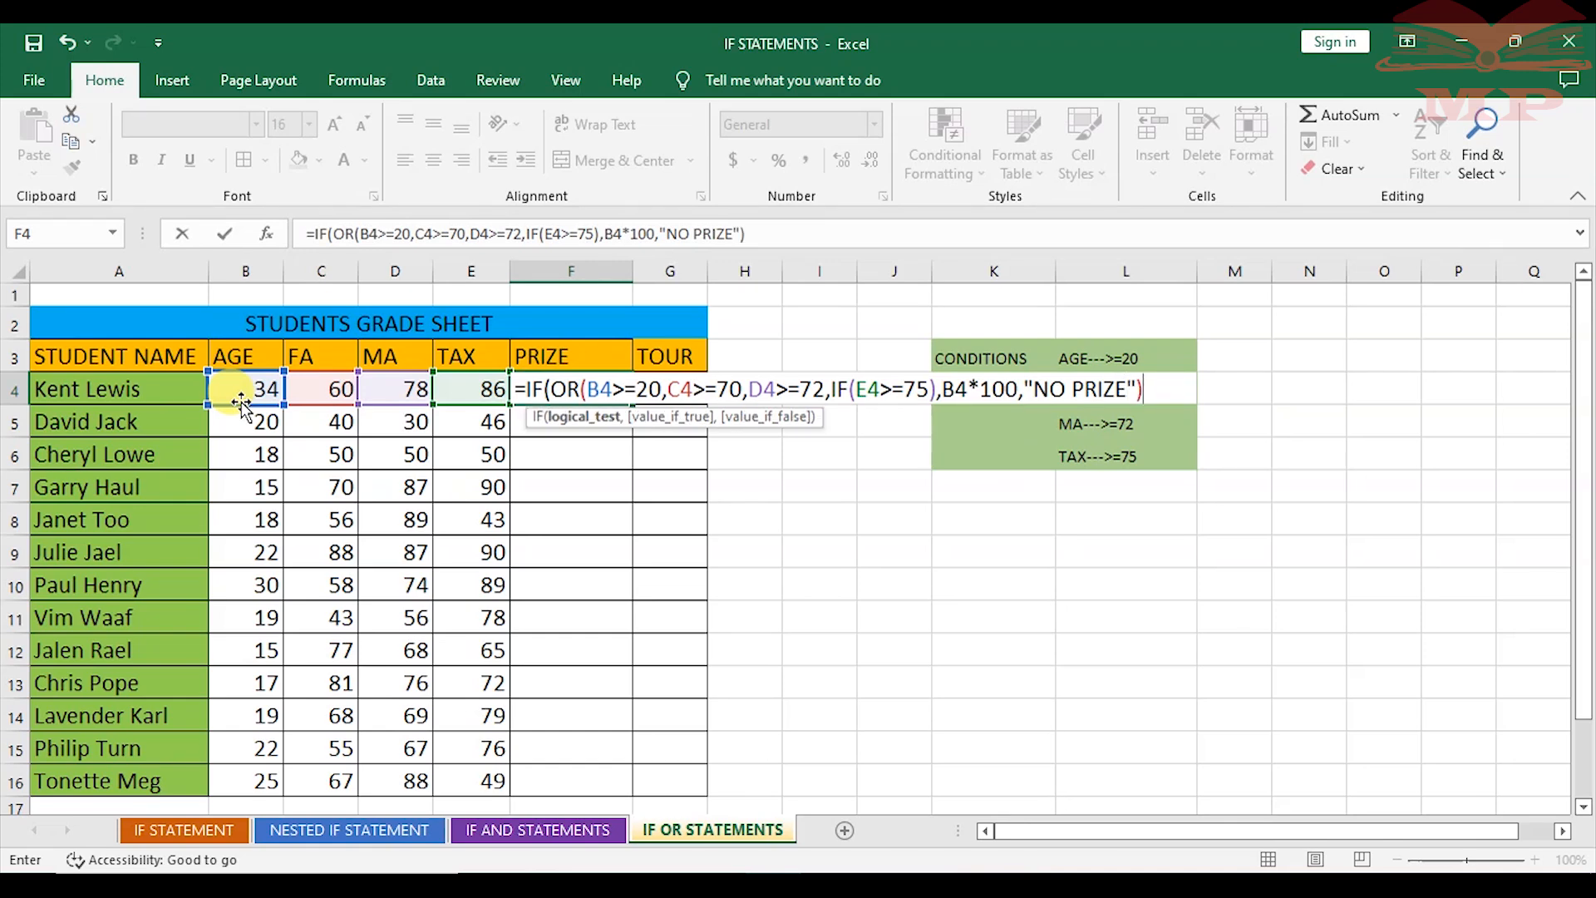
pyautogui.press('Return')
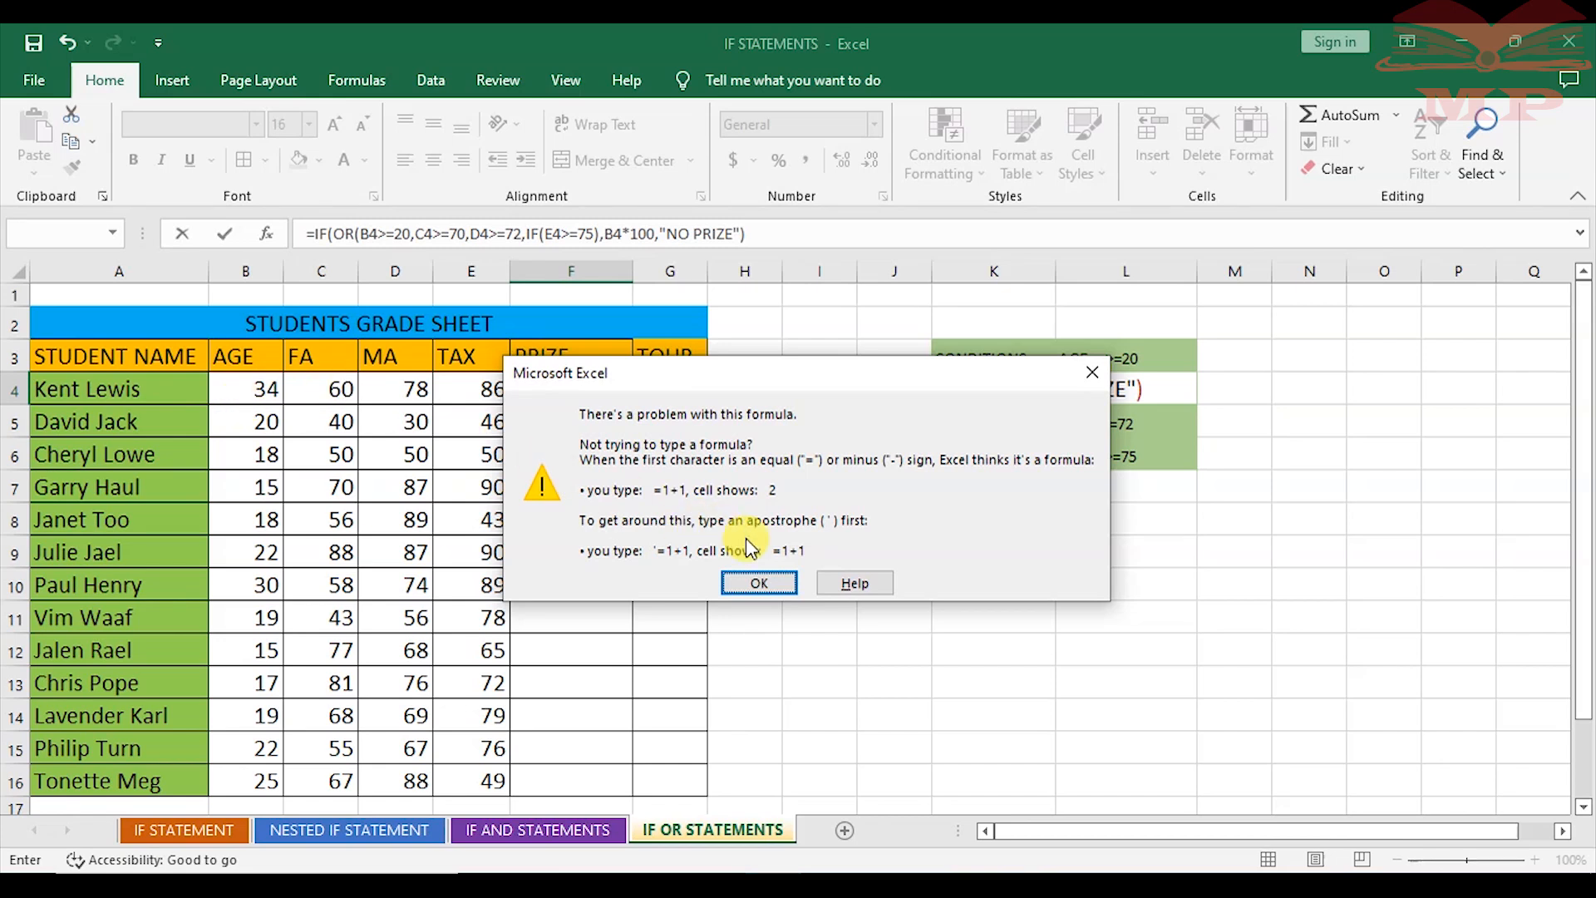
pyautogui.click(759, 583)
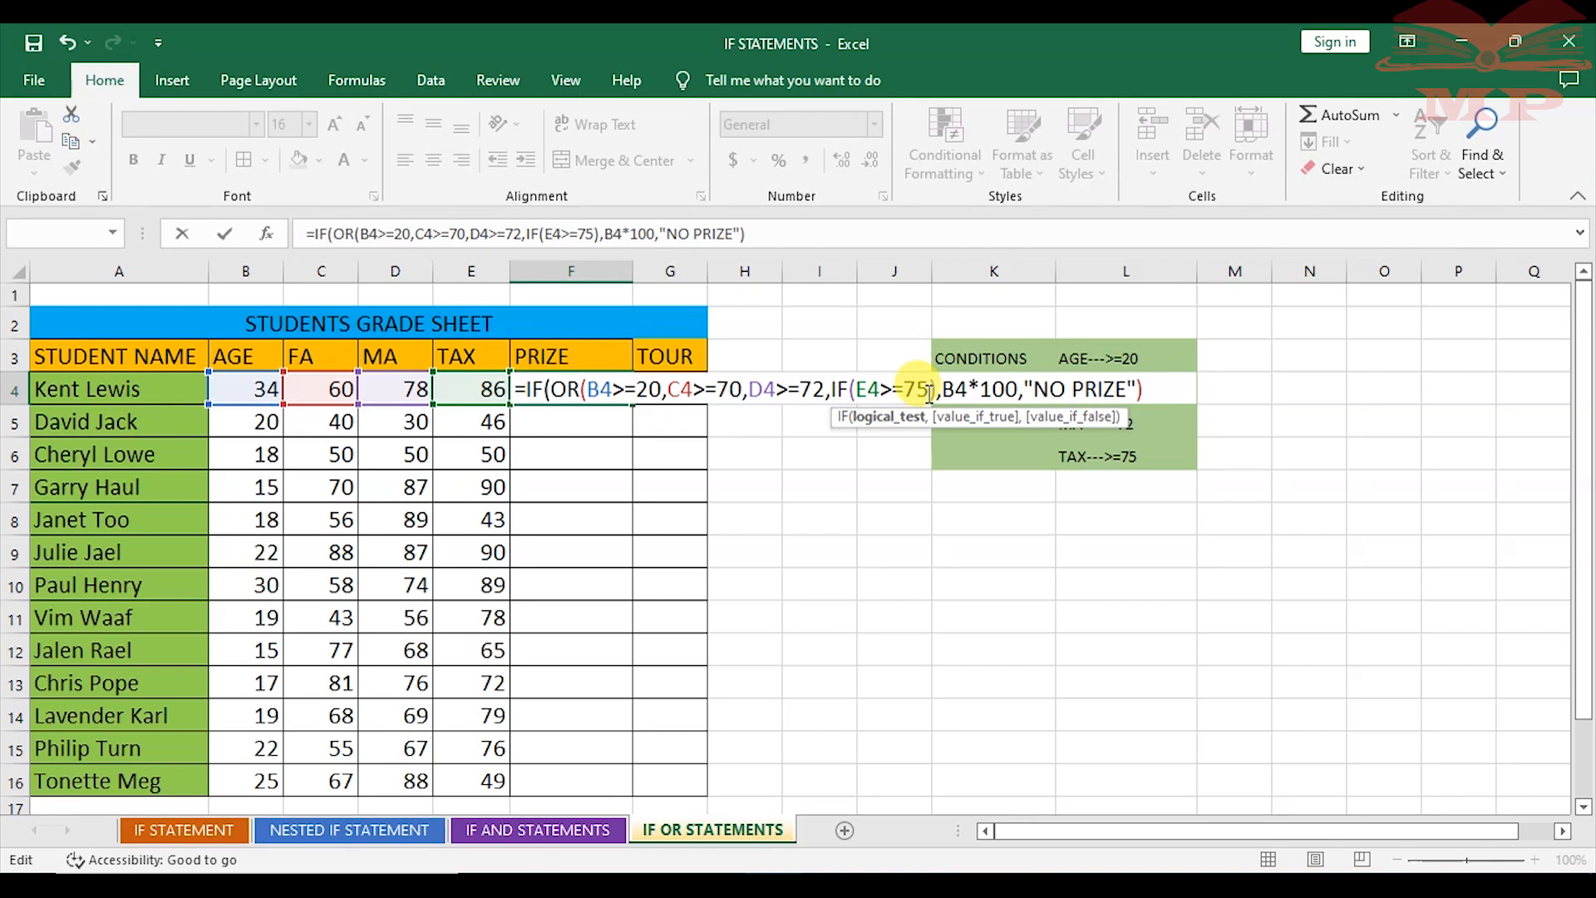
# - Remove the nested IF and its opening bracket before E4>=75, and enter the corrected formula in F4
pyautogui.click(928, 390)
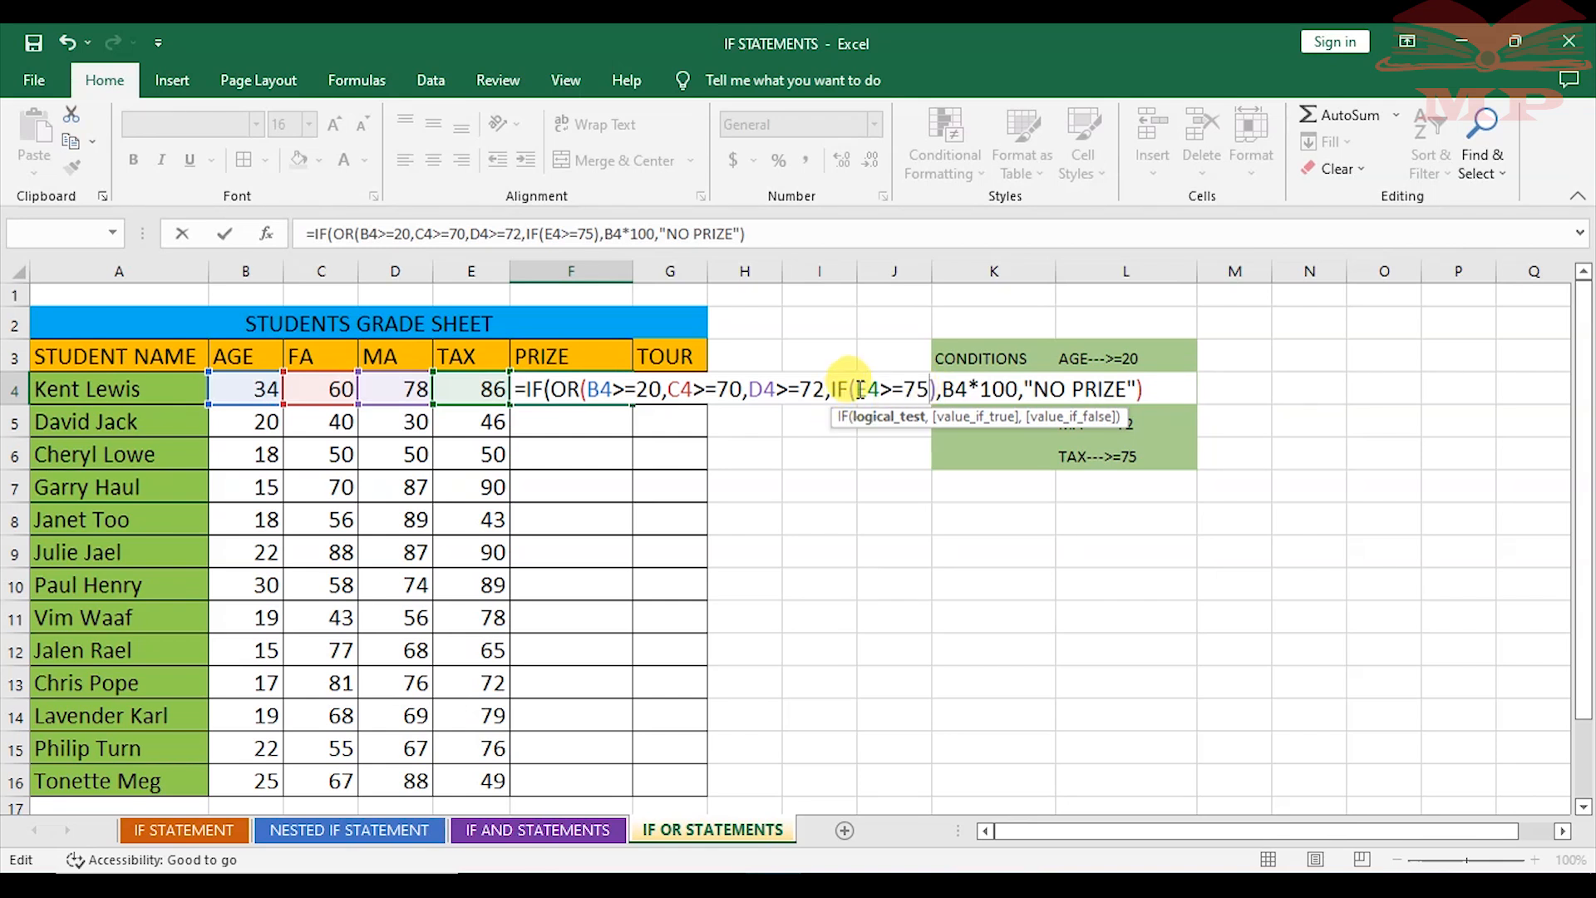
pyautogui.click(856, 389)
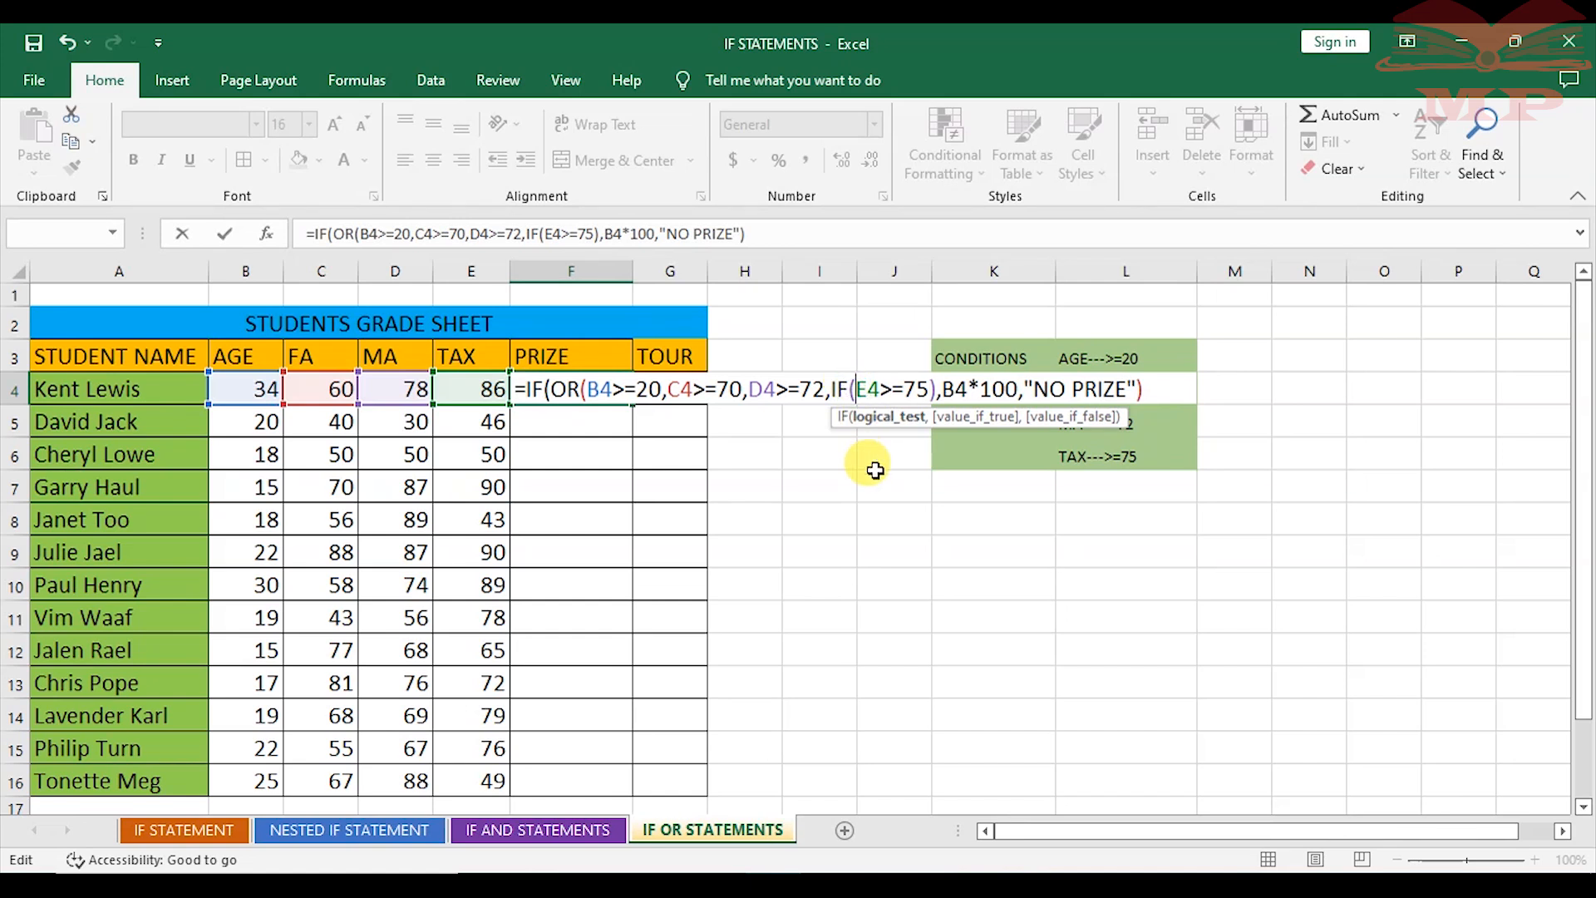
pyautogui.press('BackSpace')
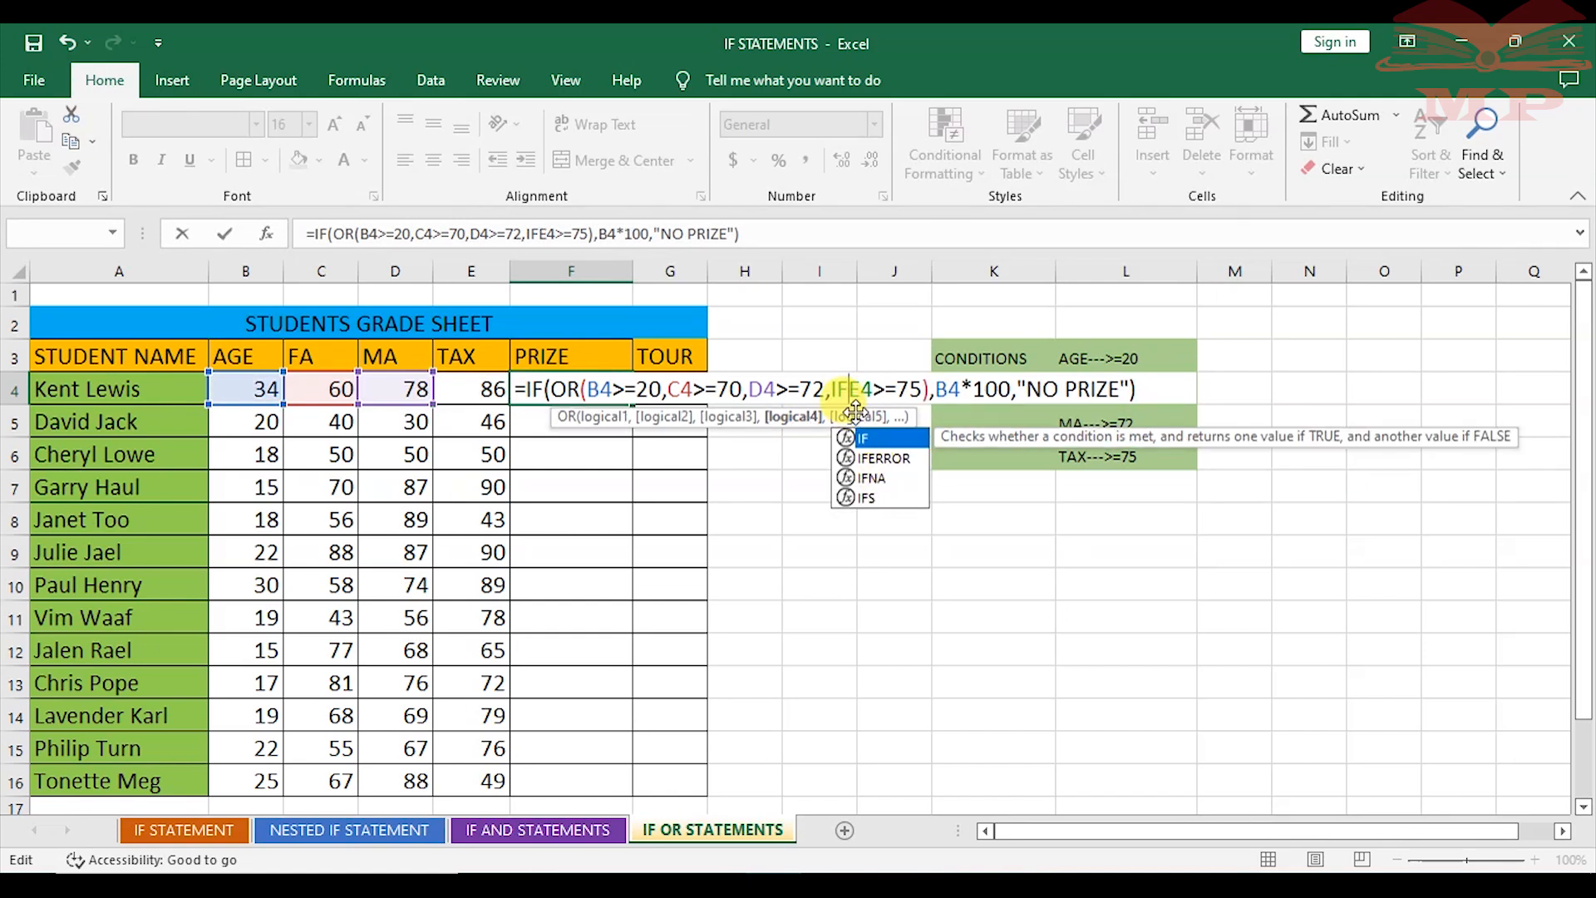
pyautogui.press('BackSpace')
pyautogui.press('BackSpace')
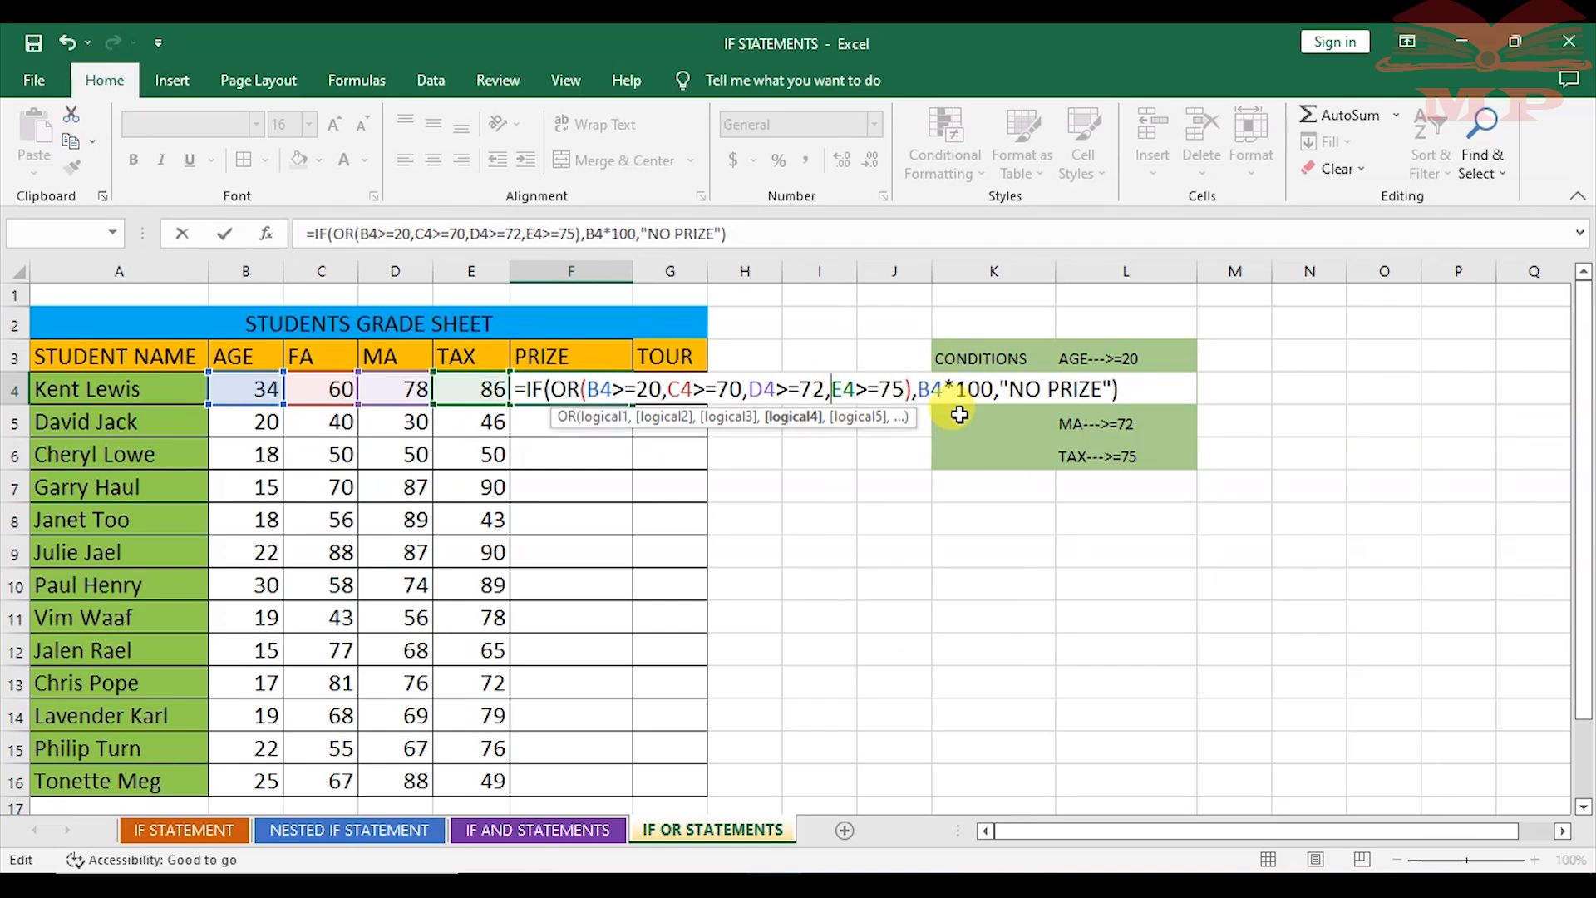
pyautogui.moveTo(1119, 389); pyautogui.dragTo(516, 391)
pyautogui.press('Return')
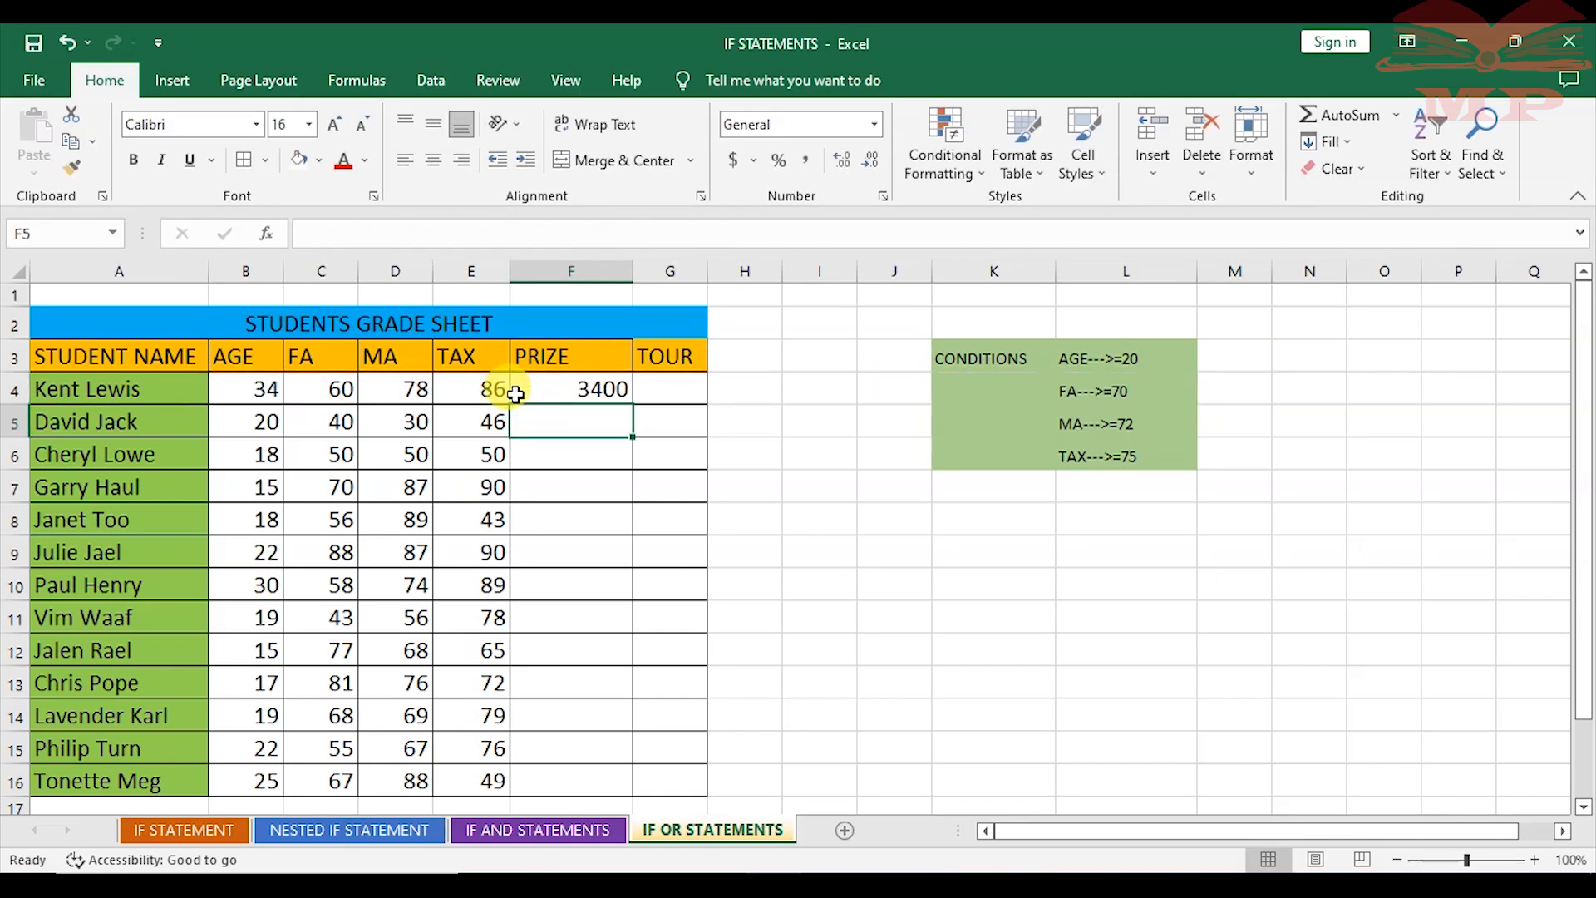
# - Fill the PRIZE formula from F4 down to F16 and compare the results with the IF AND STATEMENTS sheet
pyautogui.click(599, 392)
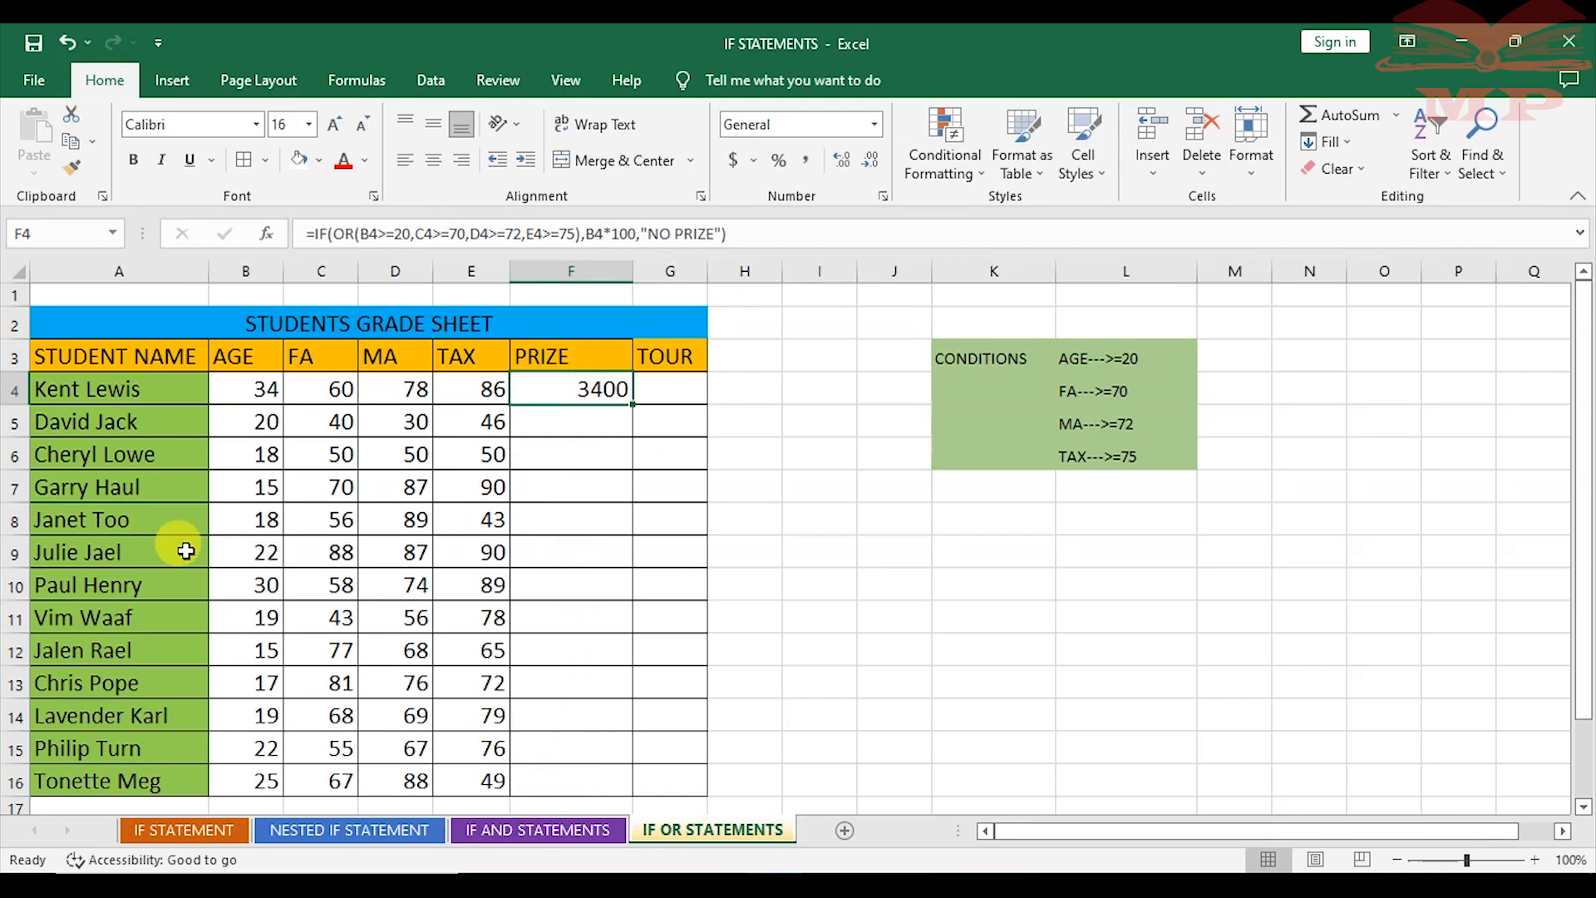
pyautogui.moveTo(633, 405); pyautogui.dragTo(588, 786)
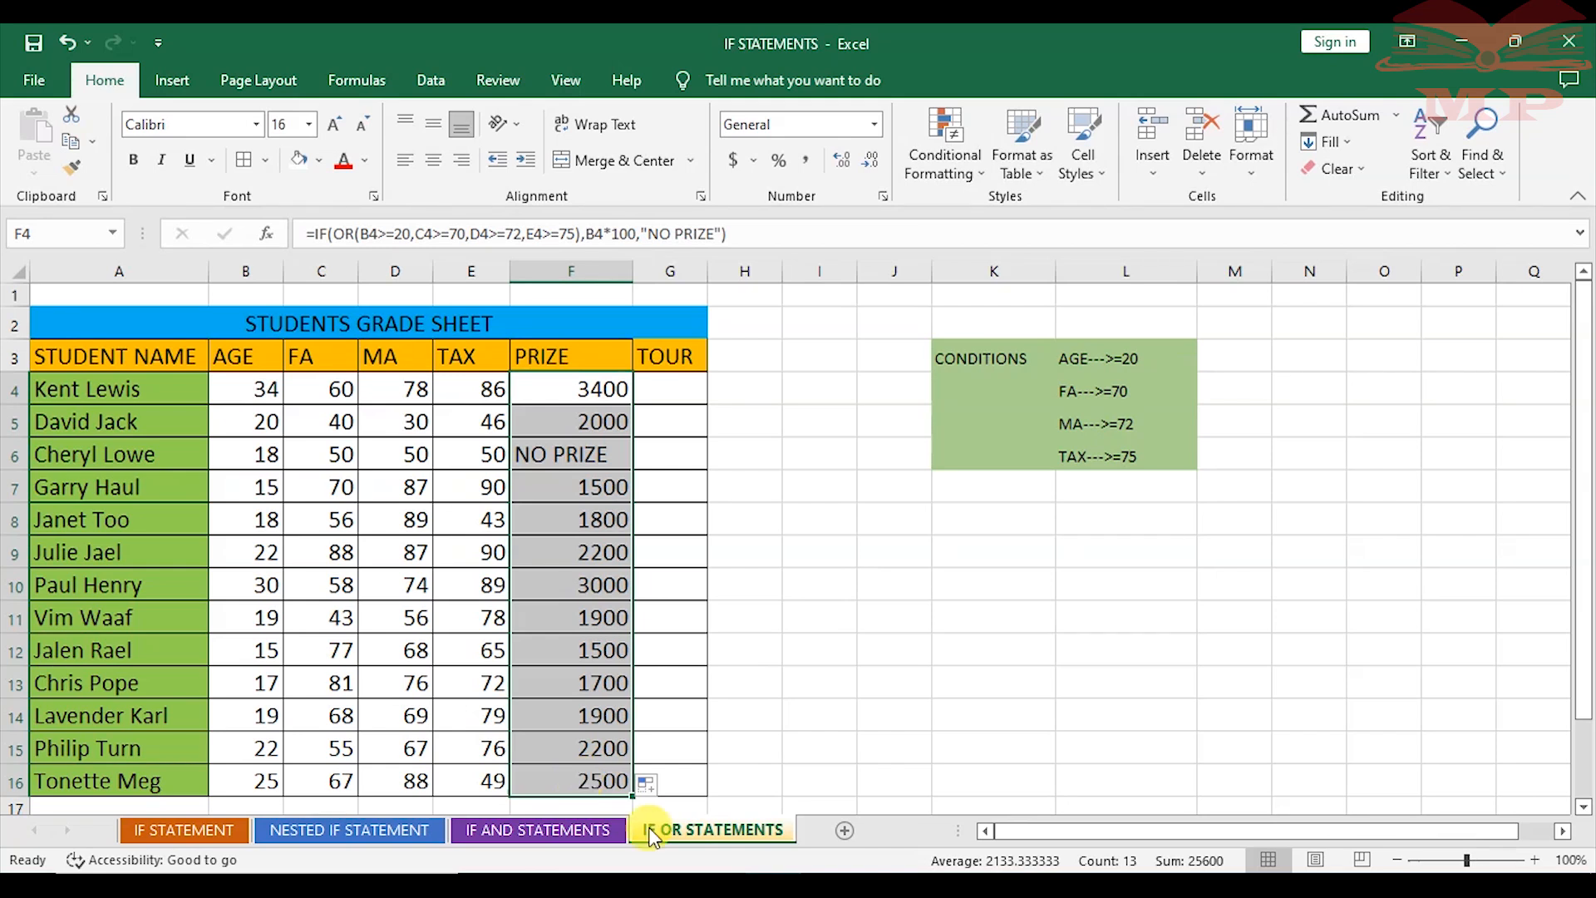
pyautogui.click(496, 831)
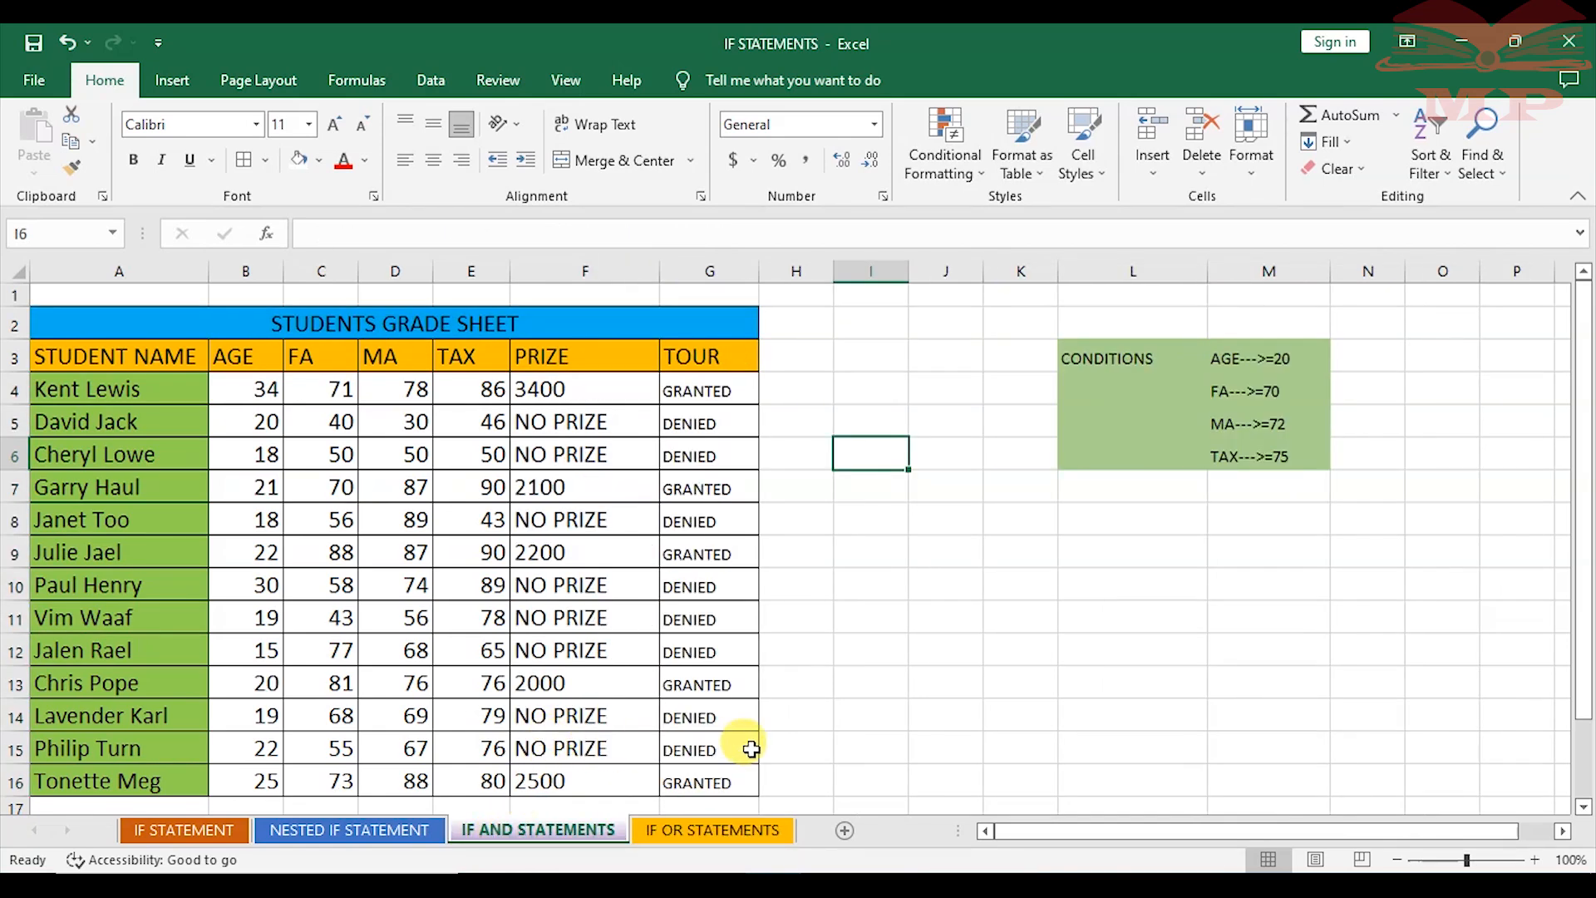
pyautogui.click(694, 829)
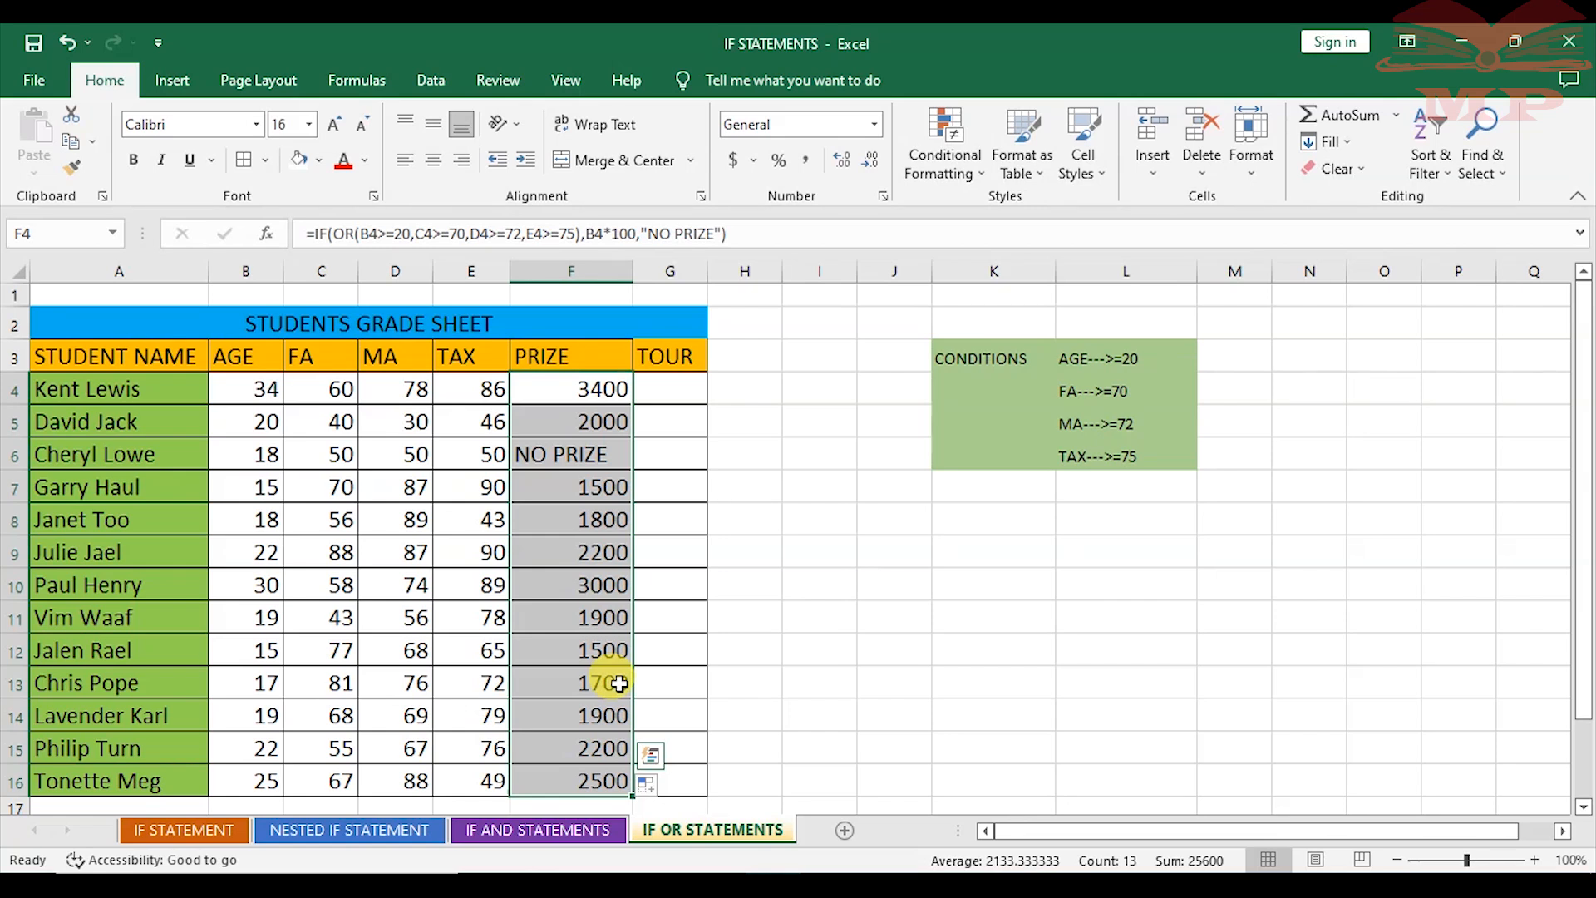
# - Copy the full formula text of PRIZE cell F4 for use in the TOUR column
pyautogui.click(666, 387)
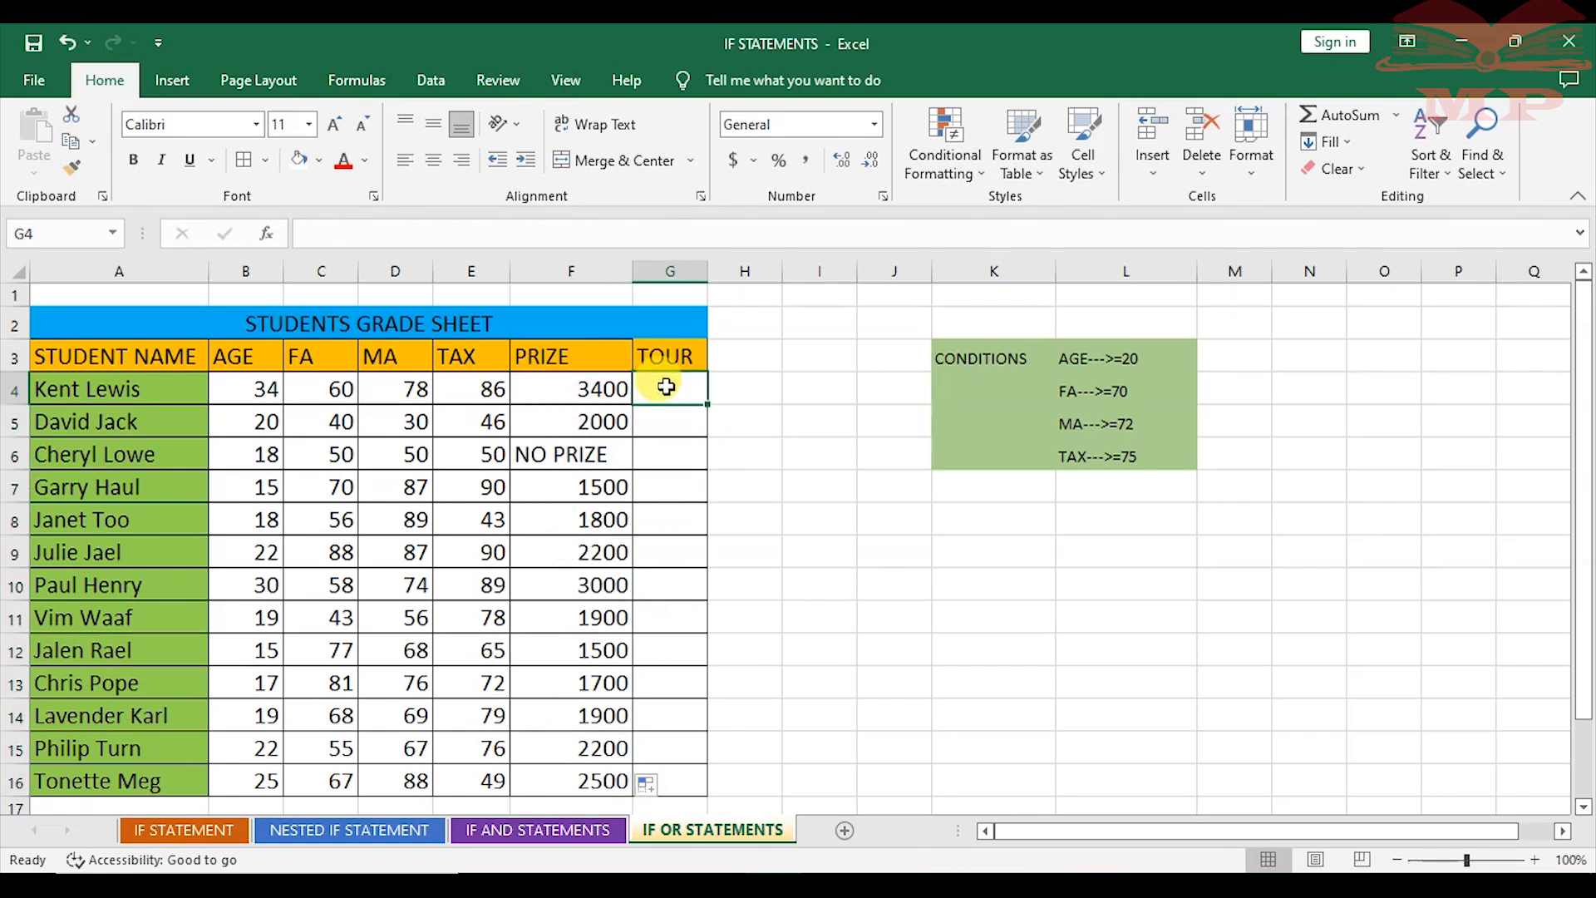
pyautogui.click(581, 385)
pyautogui.moveTo(730, 235); pyautogui.dragTo(298, 231)
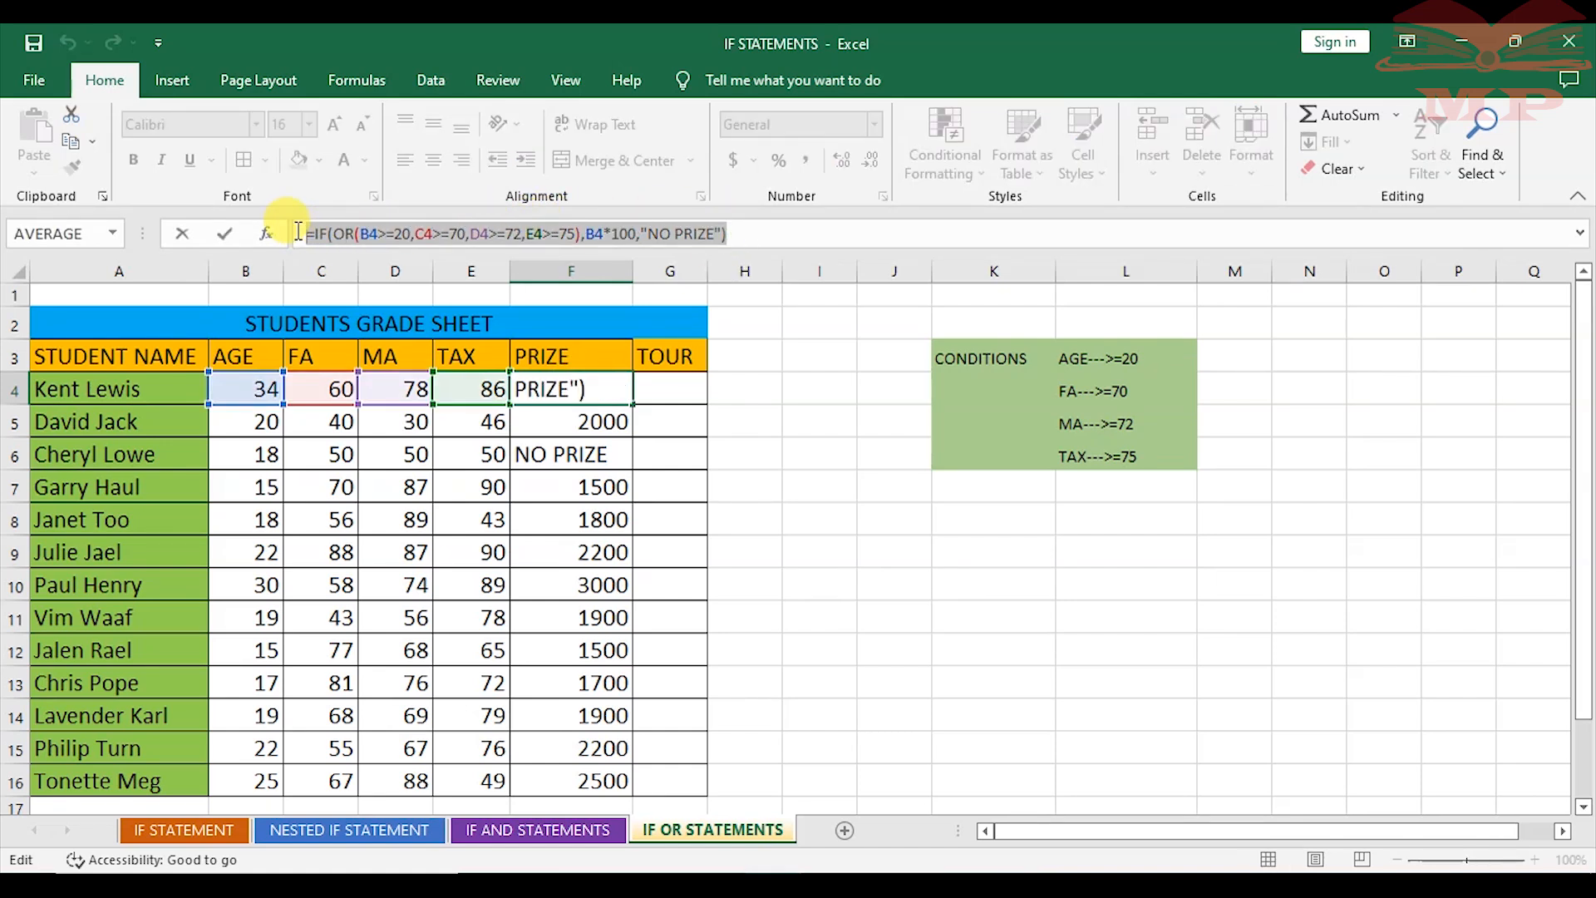
pyautogui.hotkey('ctrl', 'c')
pyautogui.rightClick(297, 231)
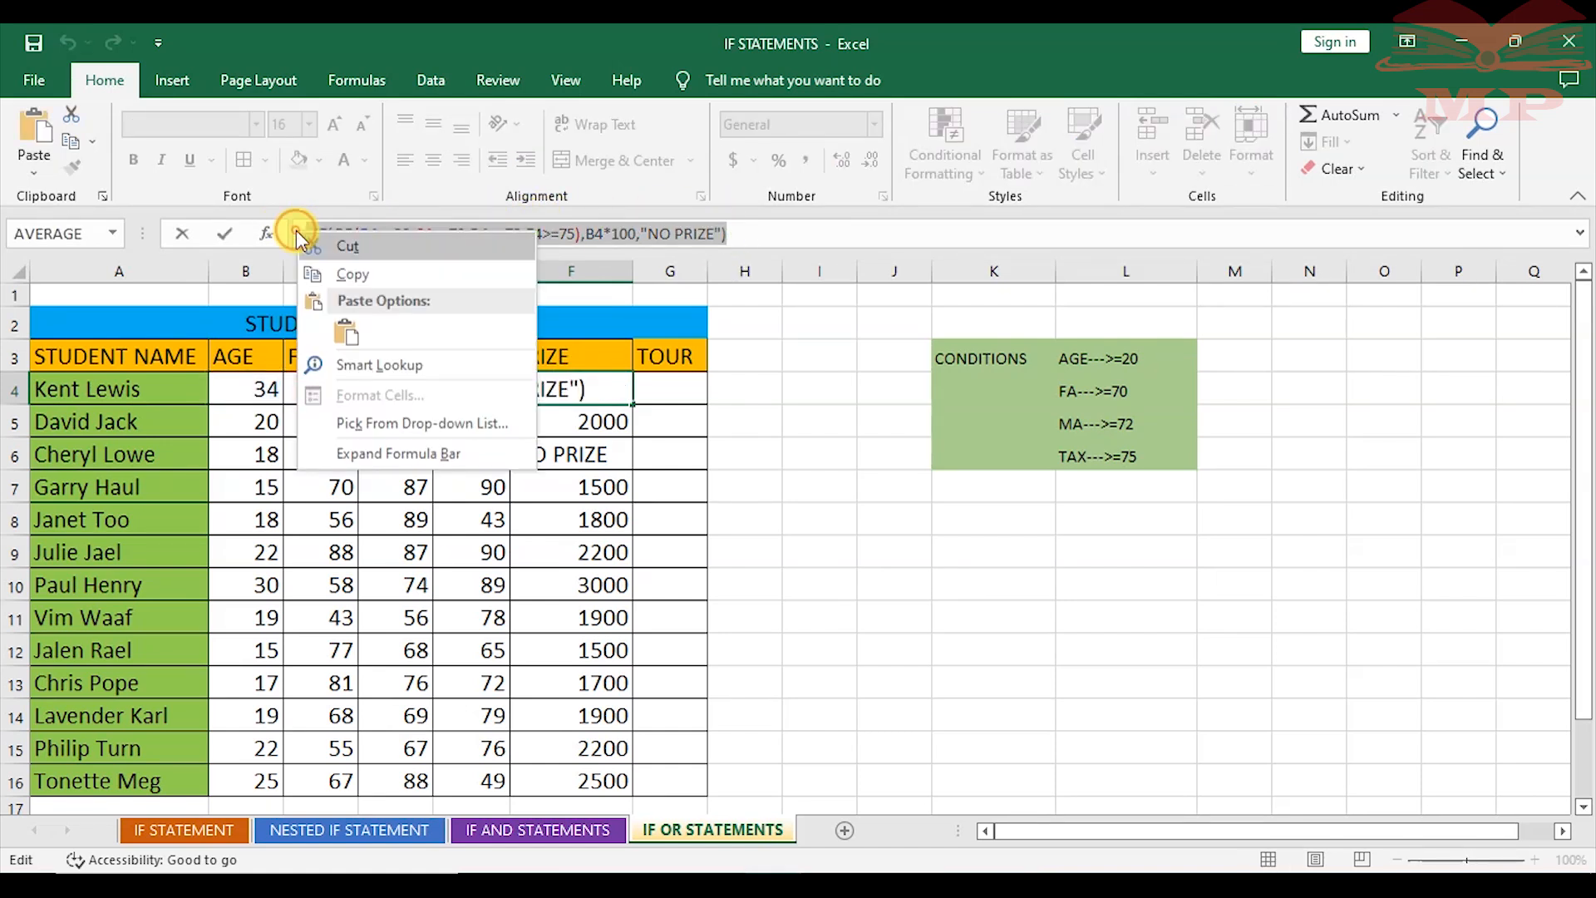
pyautogui.click(346, 265)
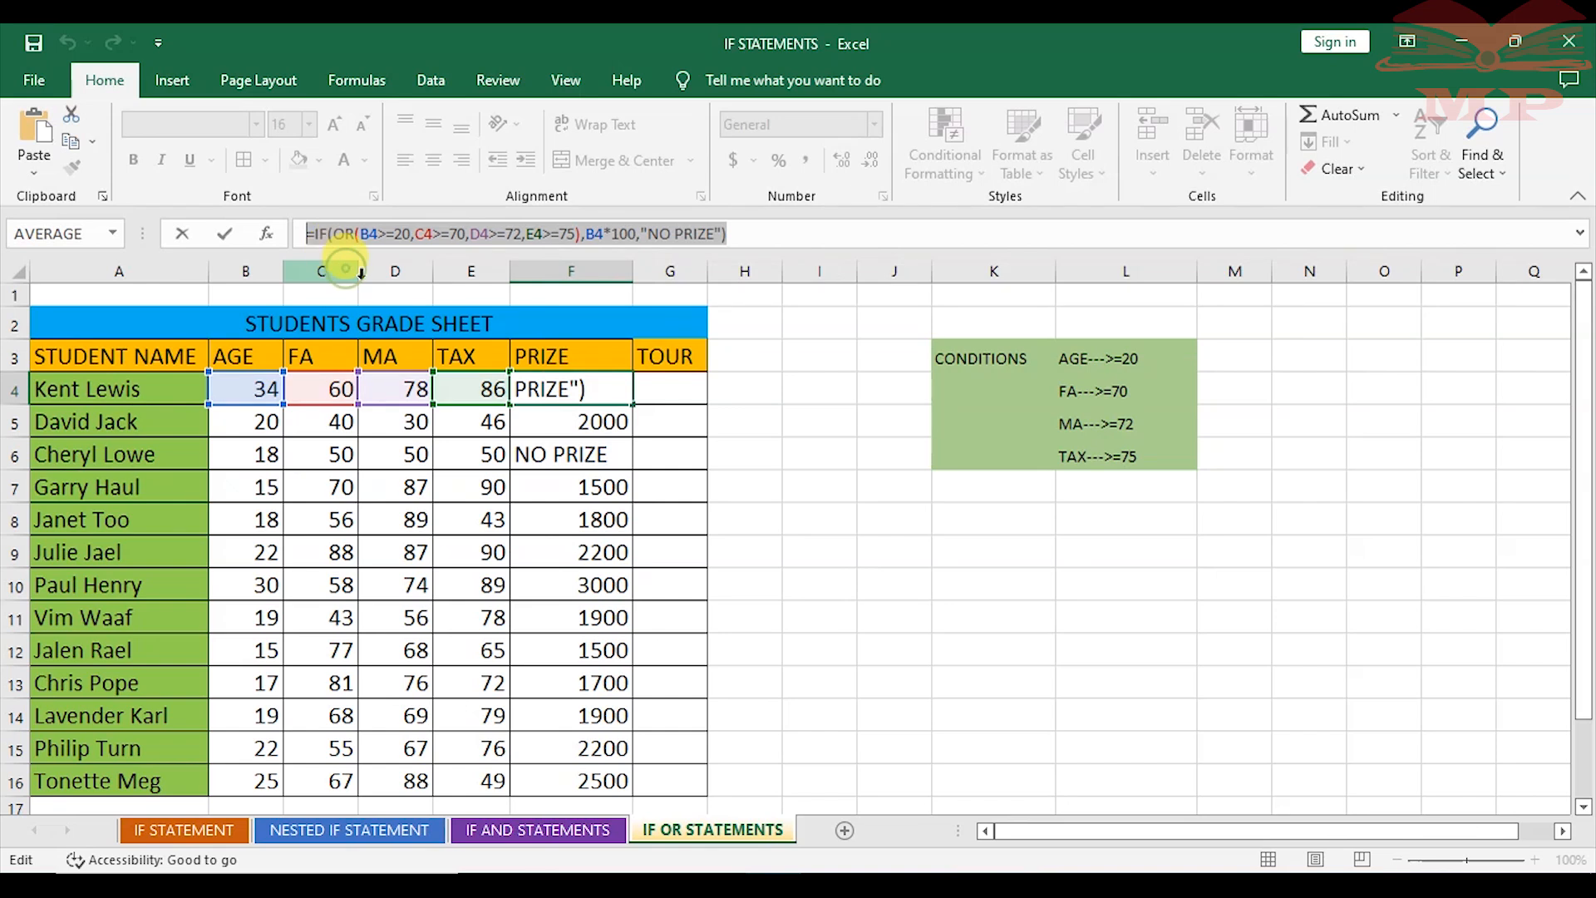
pyautogui.write('=')
pyautogui.click(671, 394)
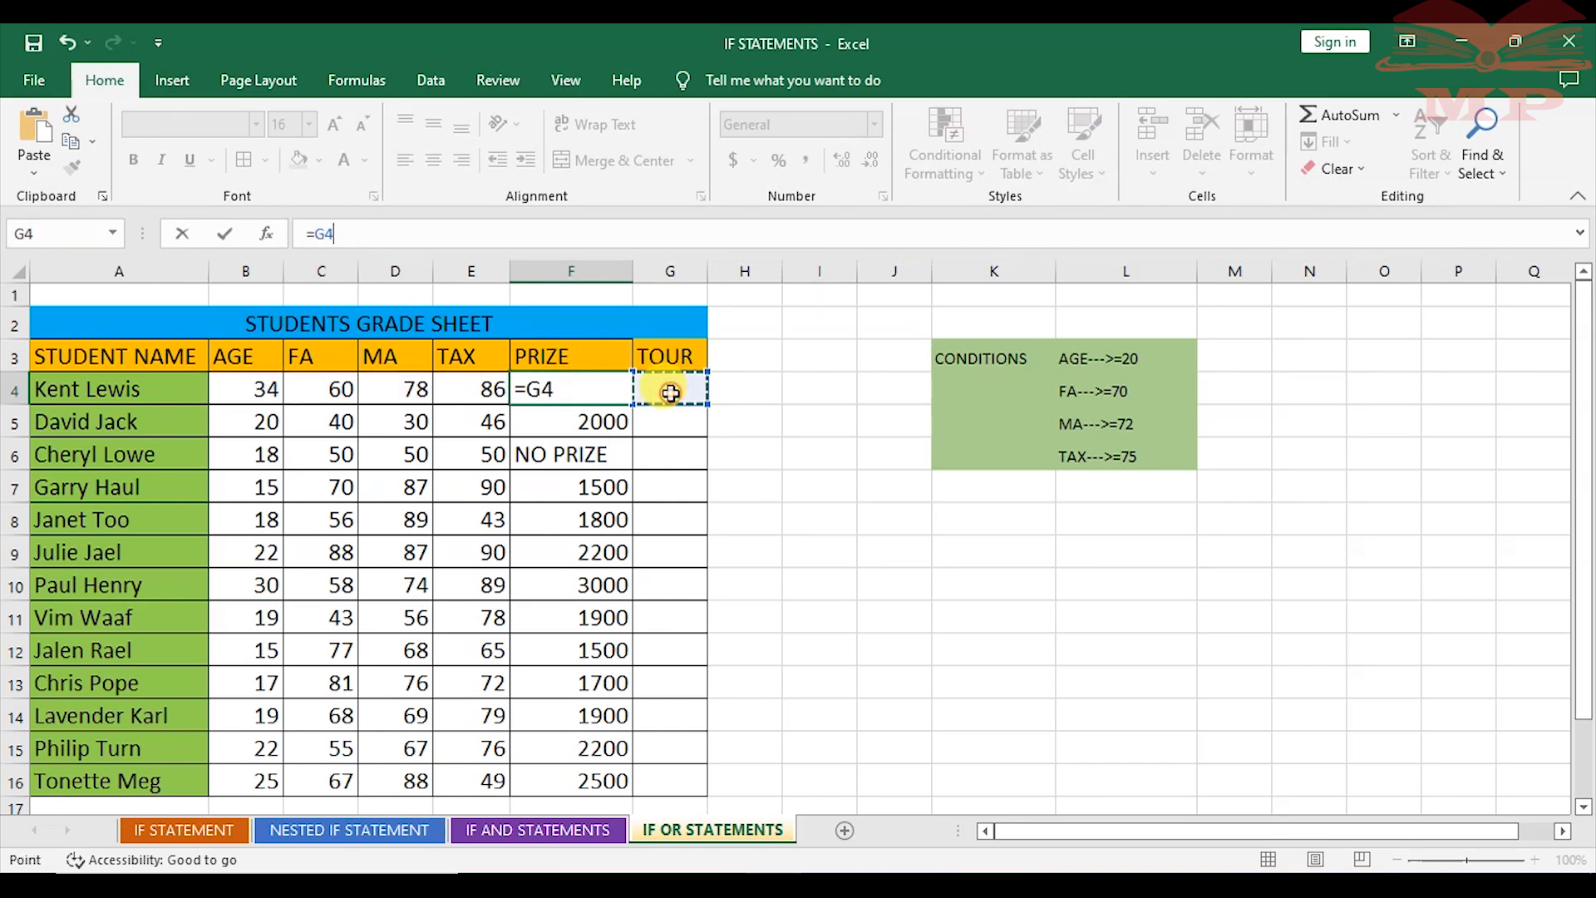
pyautogui.click(66, 42)
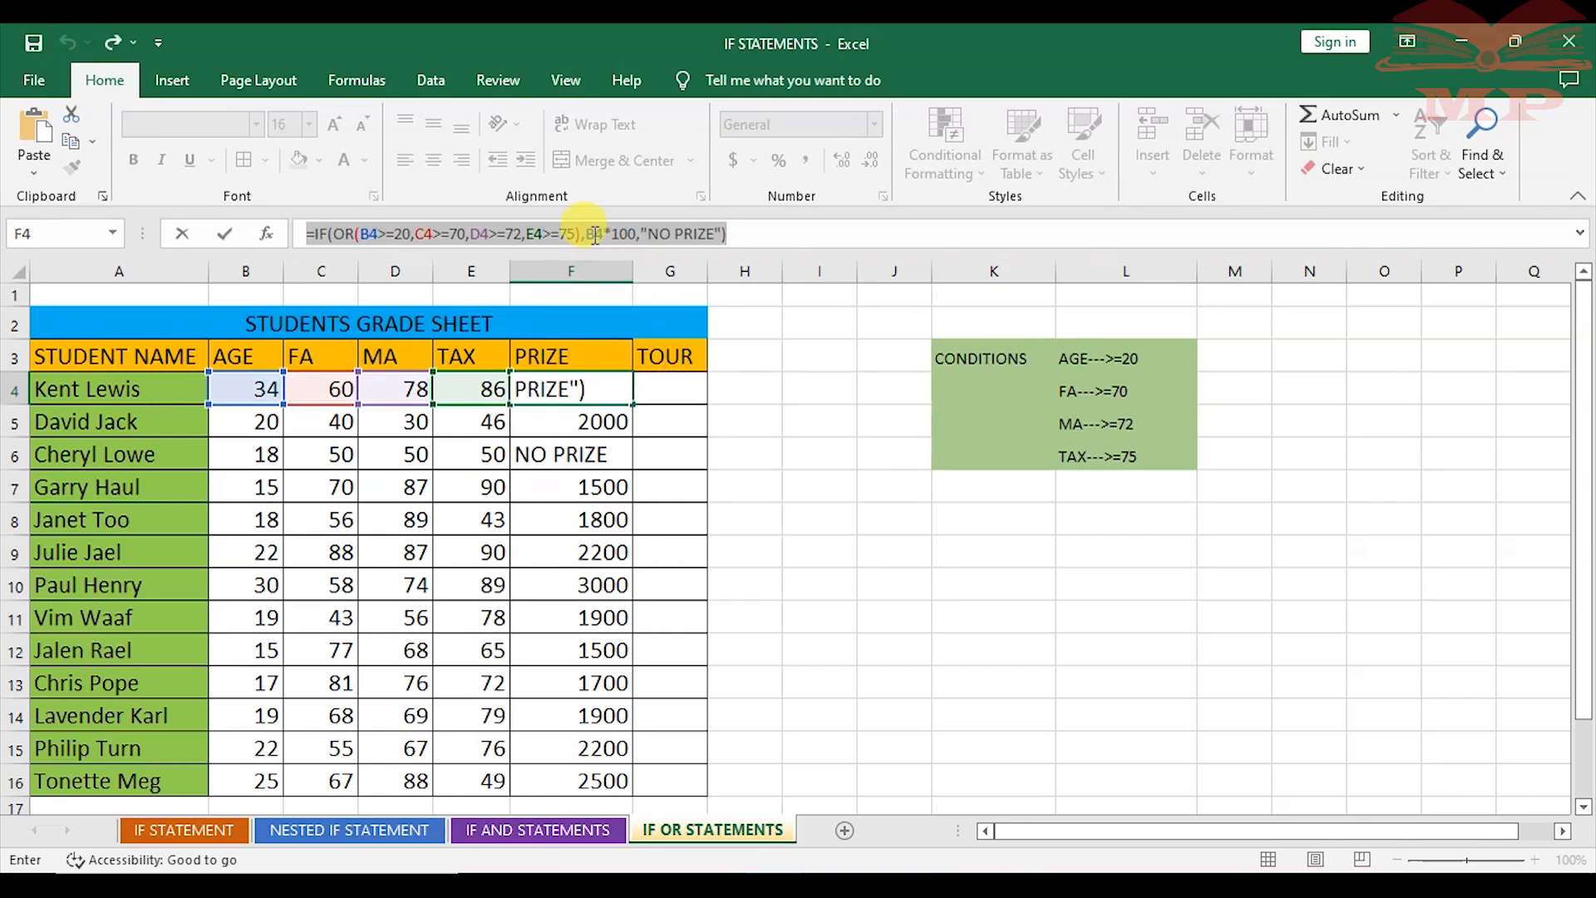
# - Copy the restored formula text in F4 again and finish editing the cell
pyautogui.rightClick(515, 233)
pyautogui.click(631, 270)
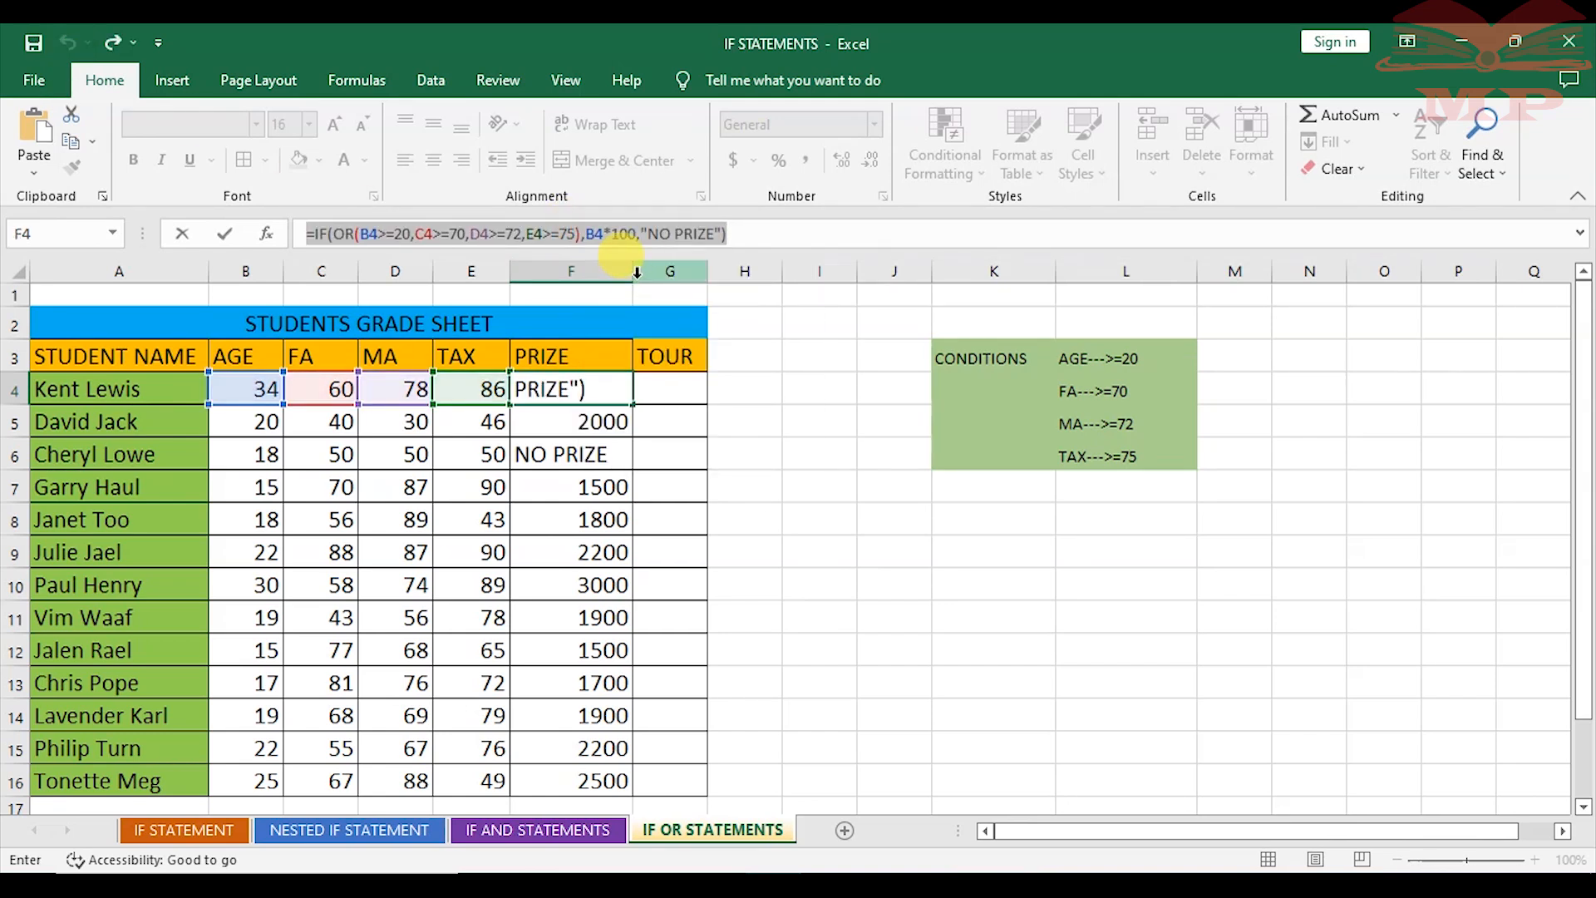
pyautogui.press('Return')
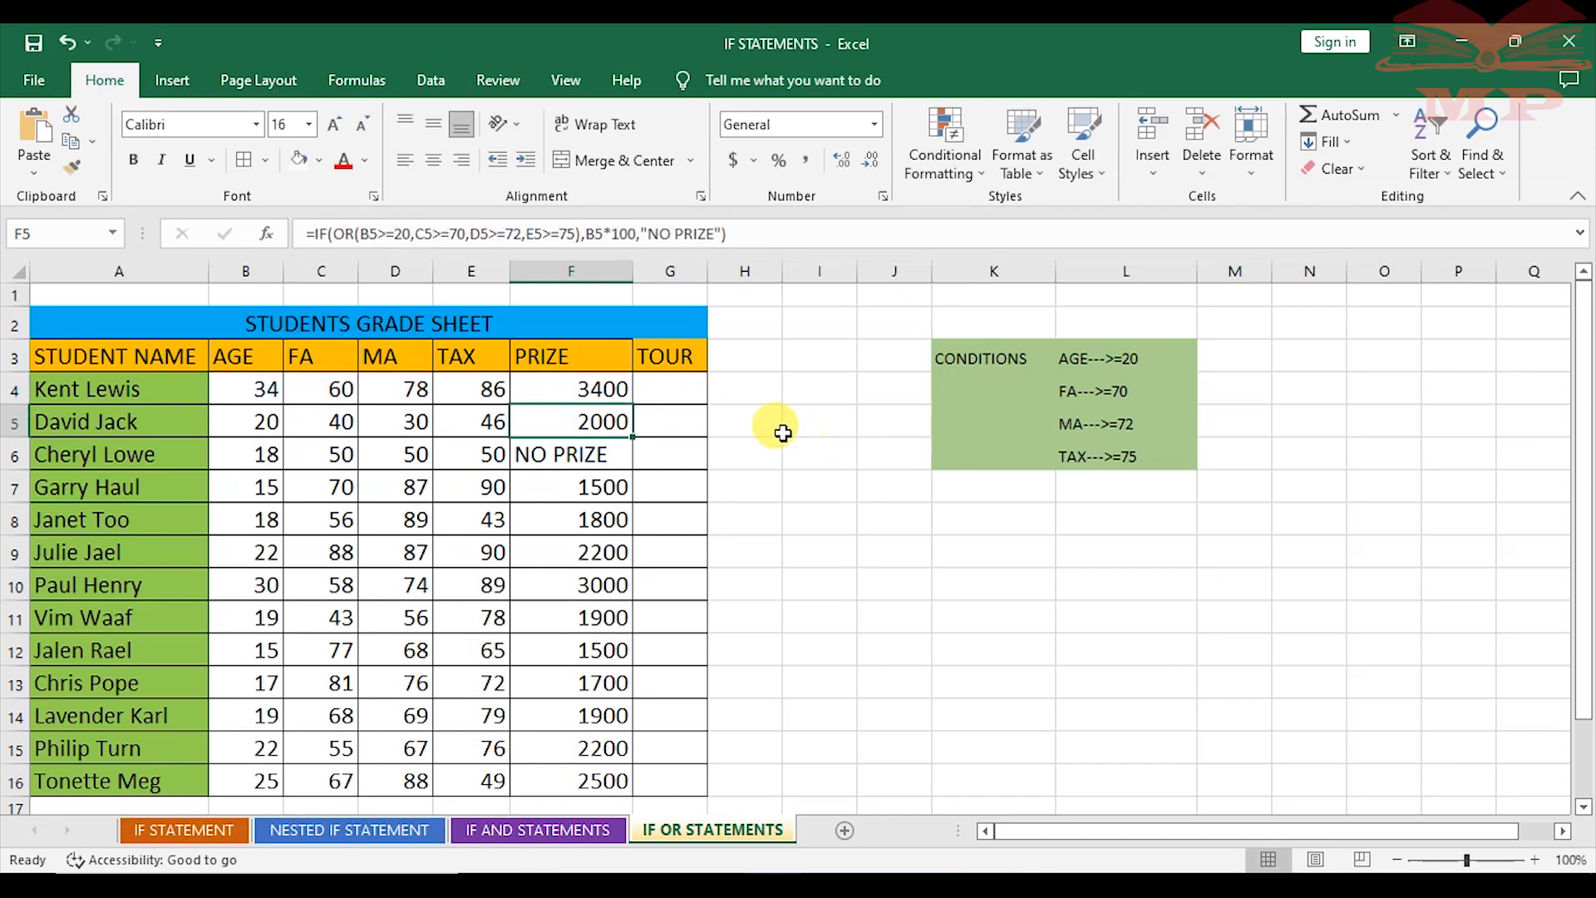
# - Paste the copied PRIZE formula into TOUR cell G4
pyautogui.click(676, 391)
pyautogui.rightClick(680, 392)
pyautogui.click(730, 443)
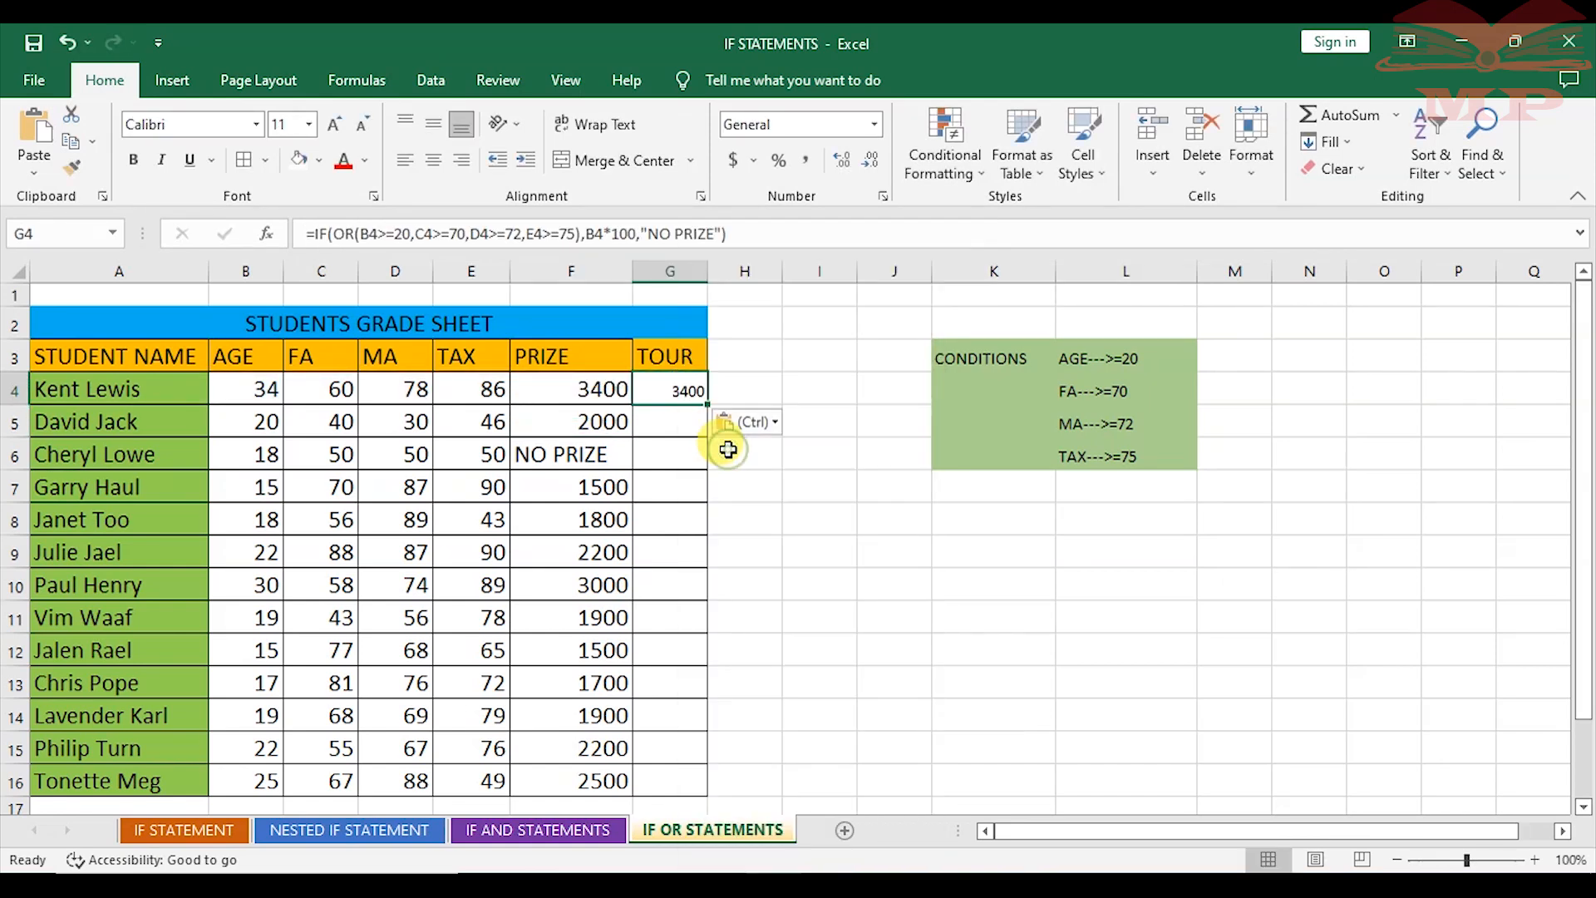
# - In the G4 formula, replace the value-if-true B4*100 with "GRANTED"
pyautogui.doubleClick(682, 389)
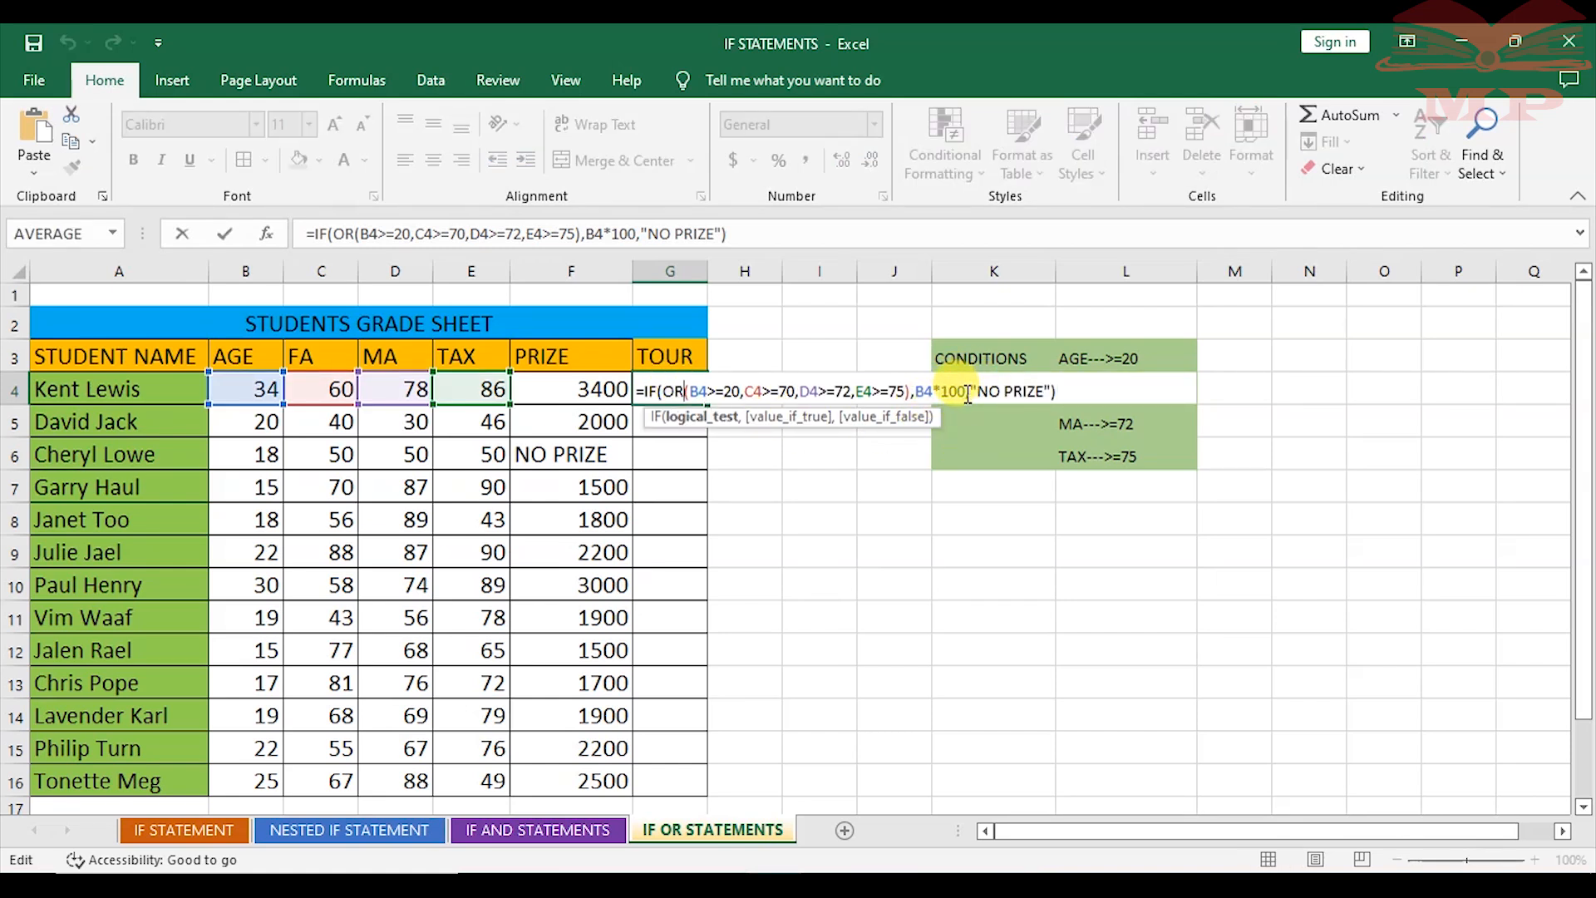
pyautogui.click(969, 394)
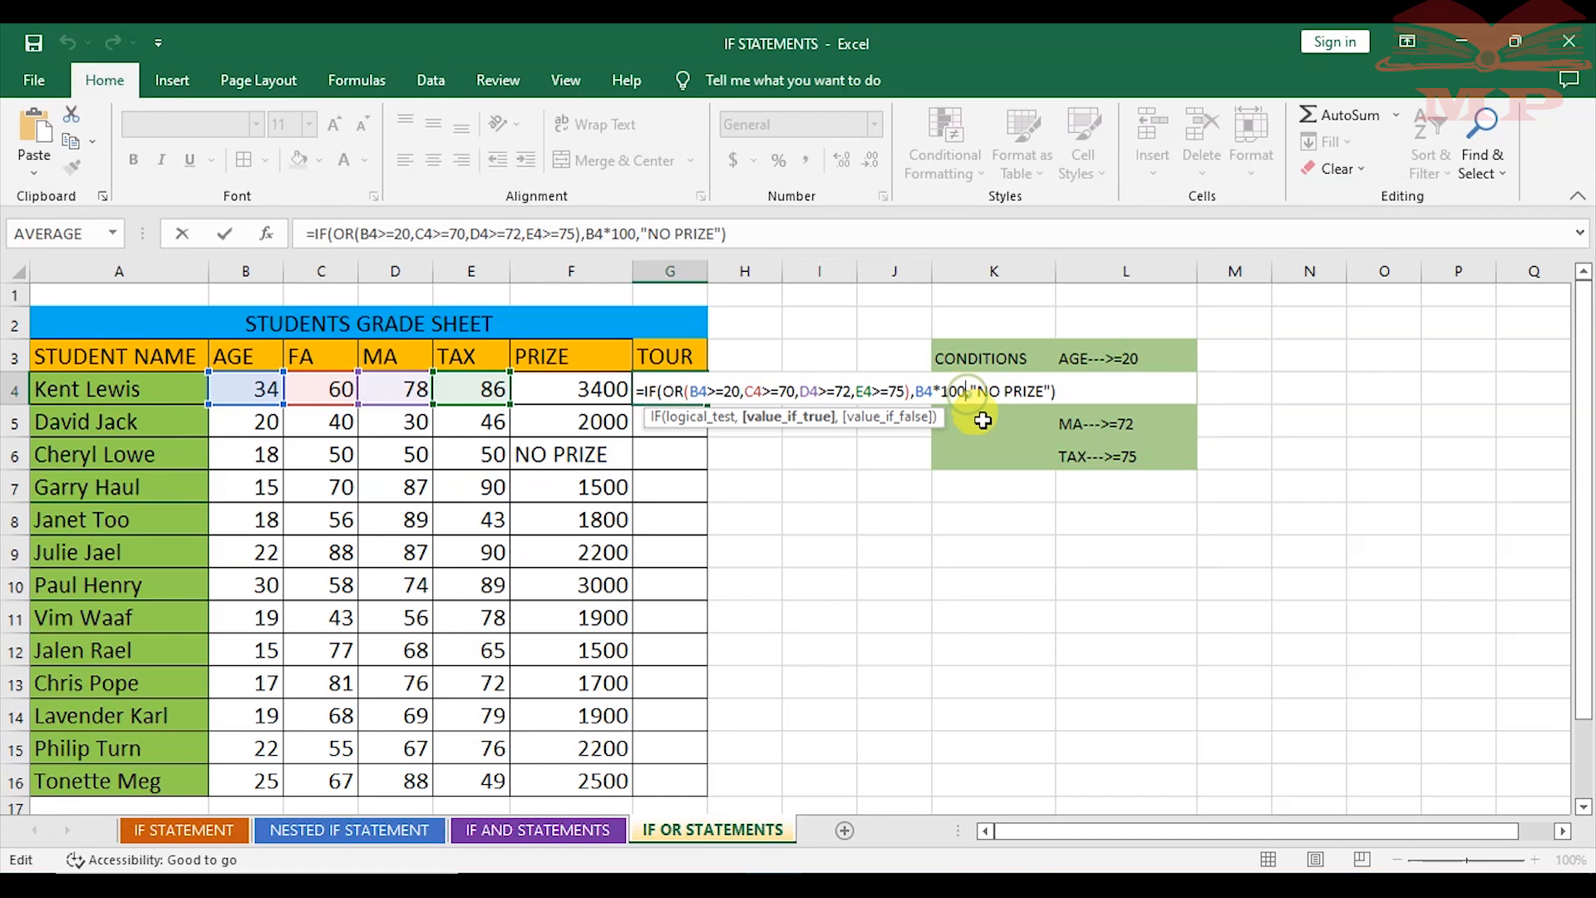
pyautogui.press('BackSpace')
pyautogui.press('BackSpace')
pyautogui.press('BackSpace')
pyautogui.press('BackSpace')
pyautogui.press('BackSpace')
pyautogui.press('BackSpace')
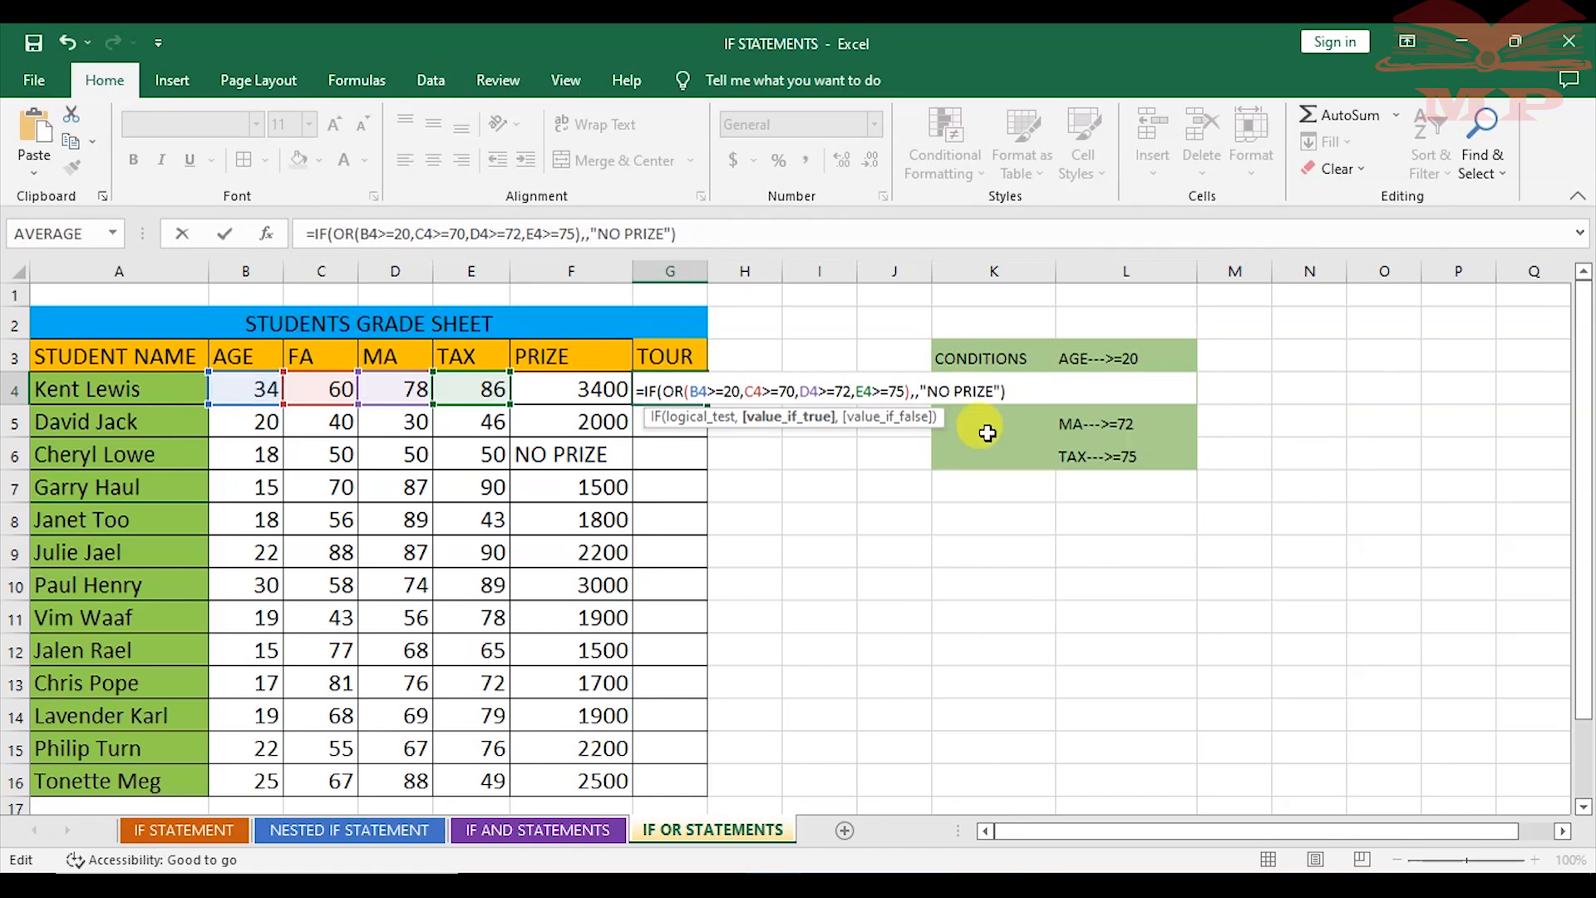
pyautogui.write('"GRANTED')
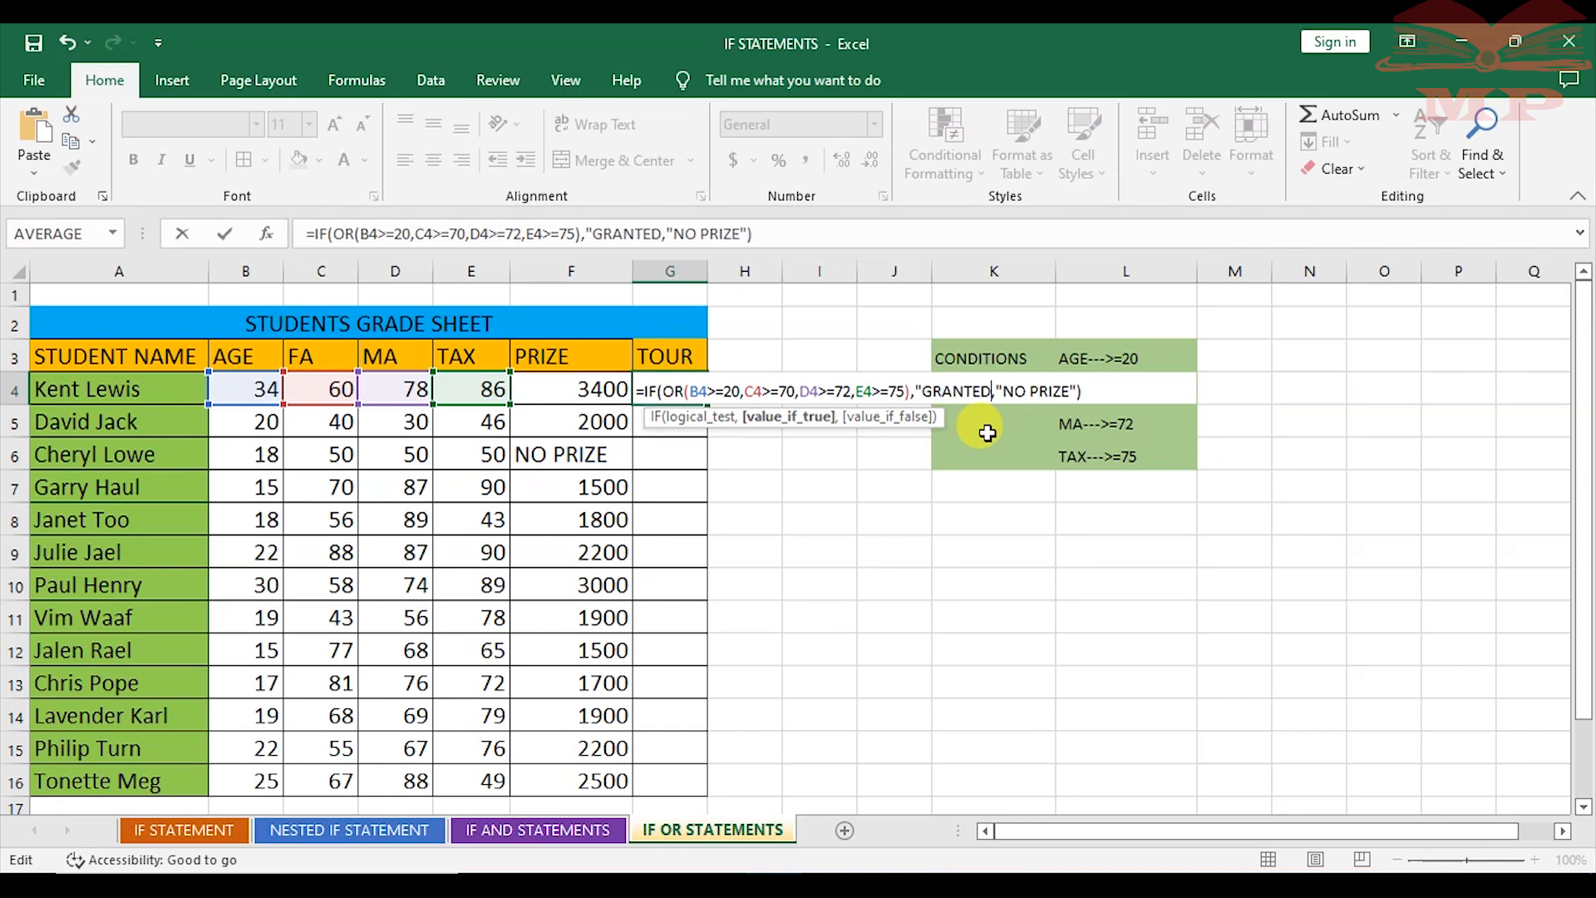
pyautogui.write('"')
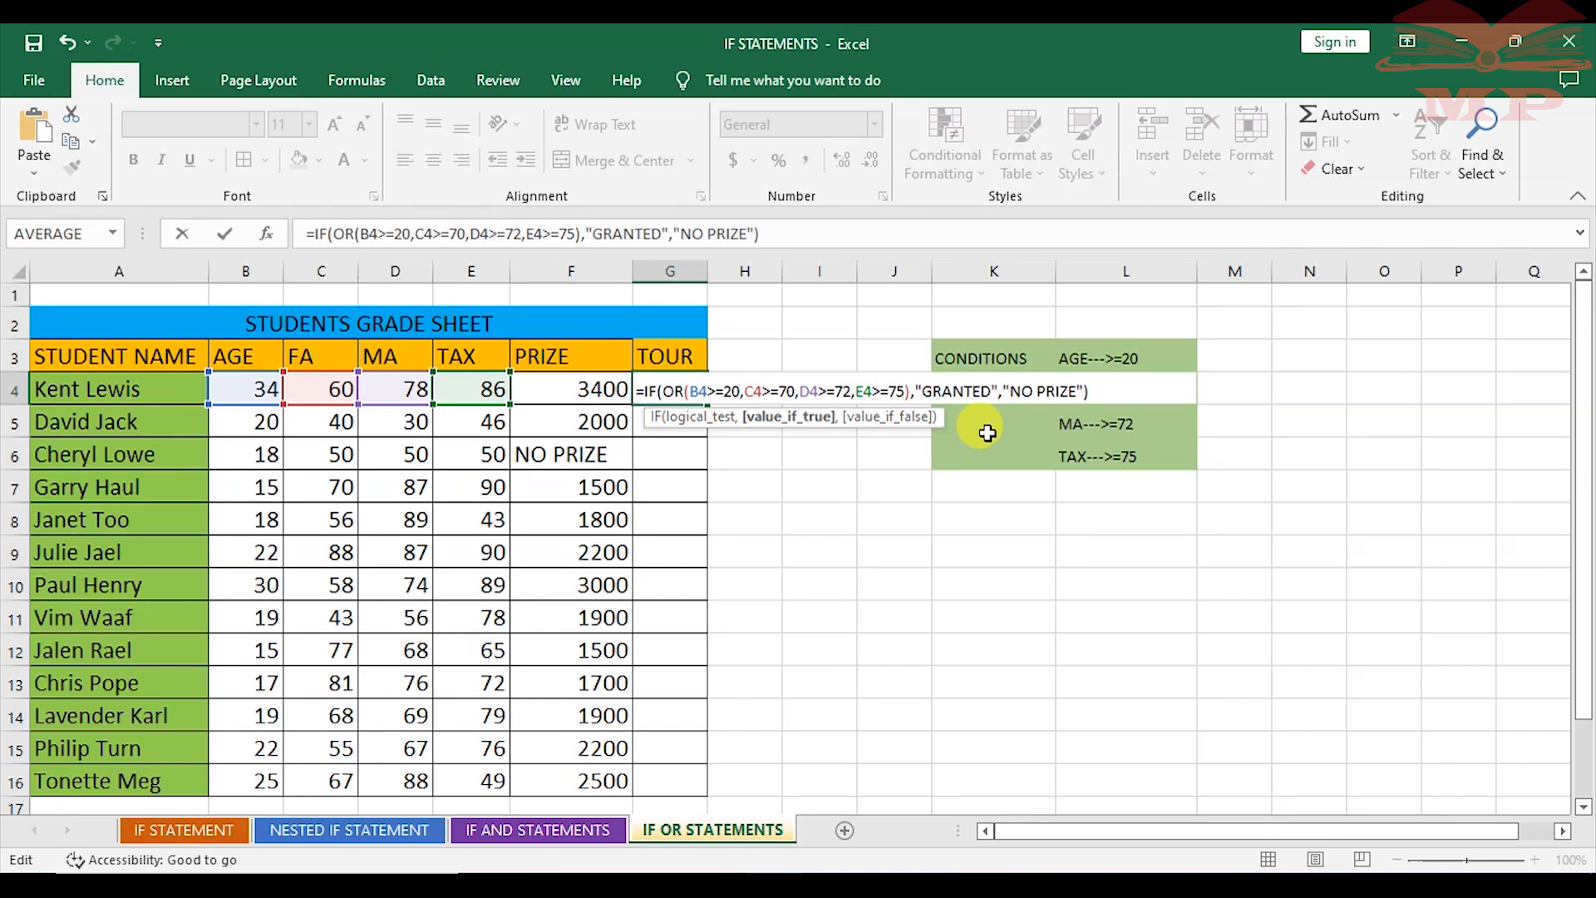
# - Change the value-if-false text in the G4 formula to "DENIED" and enter the formula
pyautogui.click(1074, 391)
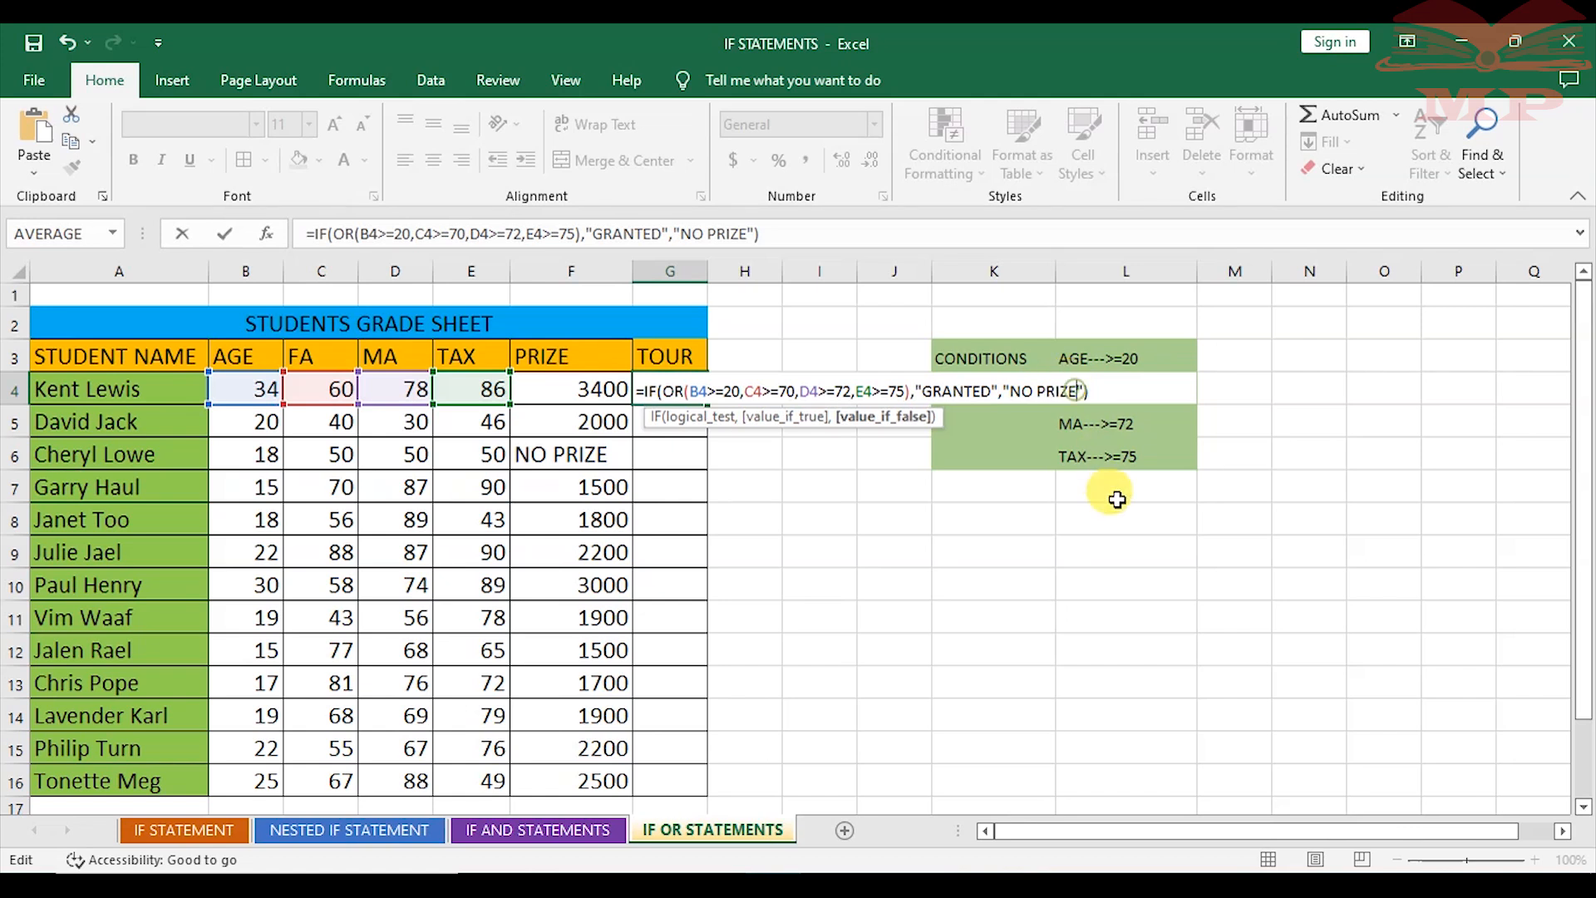
pyautogui.press('BackSpace')
pyautogui.press('BackSpace')
pyautogui.press('BackSpace')
pyautogui.press('BackSpace')
pyautogui.press('BackSpace')
pyautogui.press('BackSpace')
pyautogui.press('BackSpace')
pyautogui.press('BackSpace')
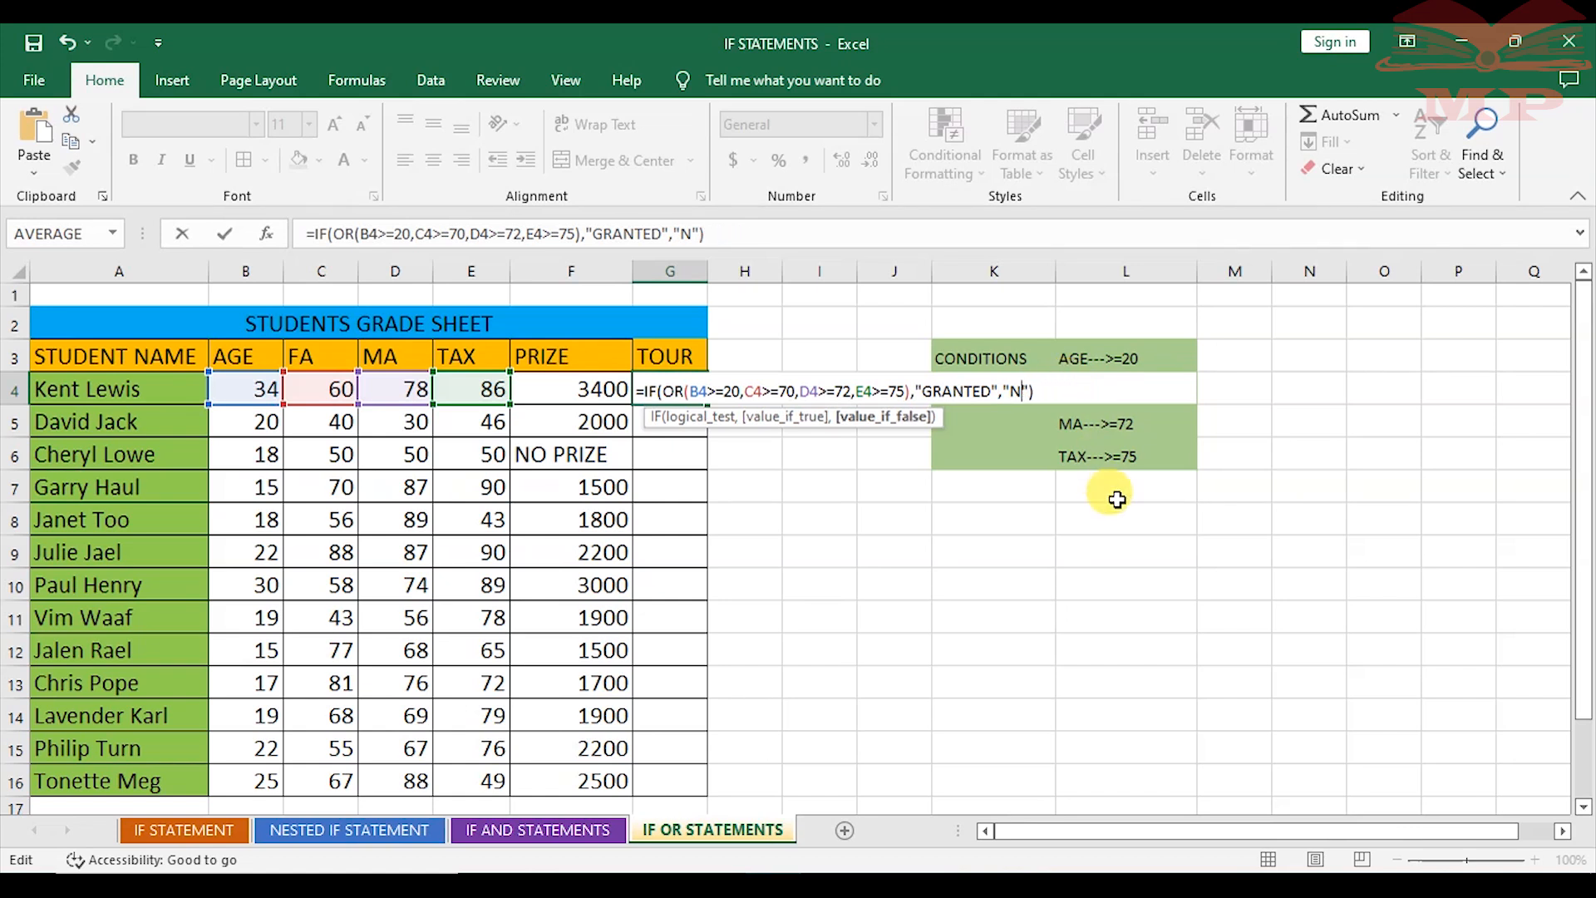
pyautogui.write('DENIED')
pyautogui.press('Return')
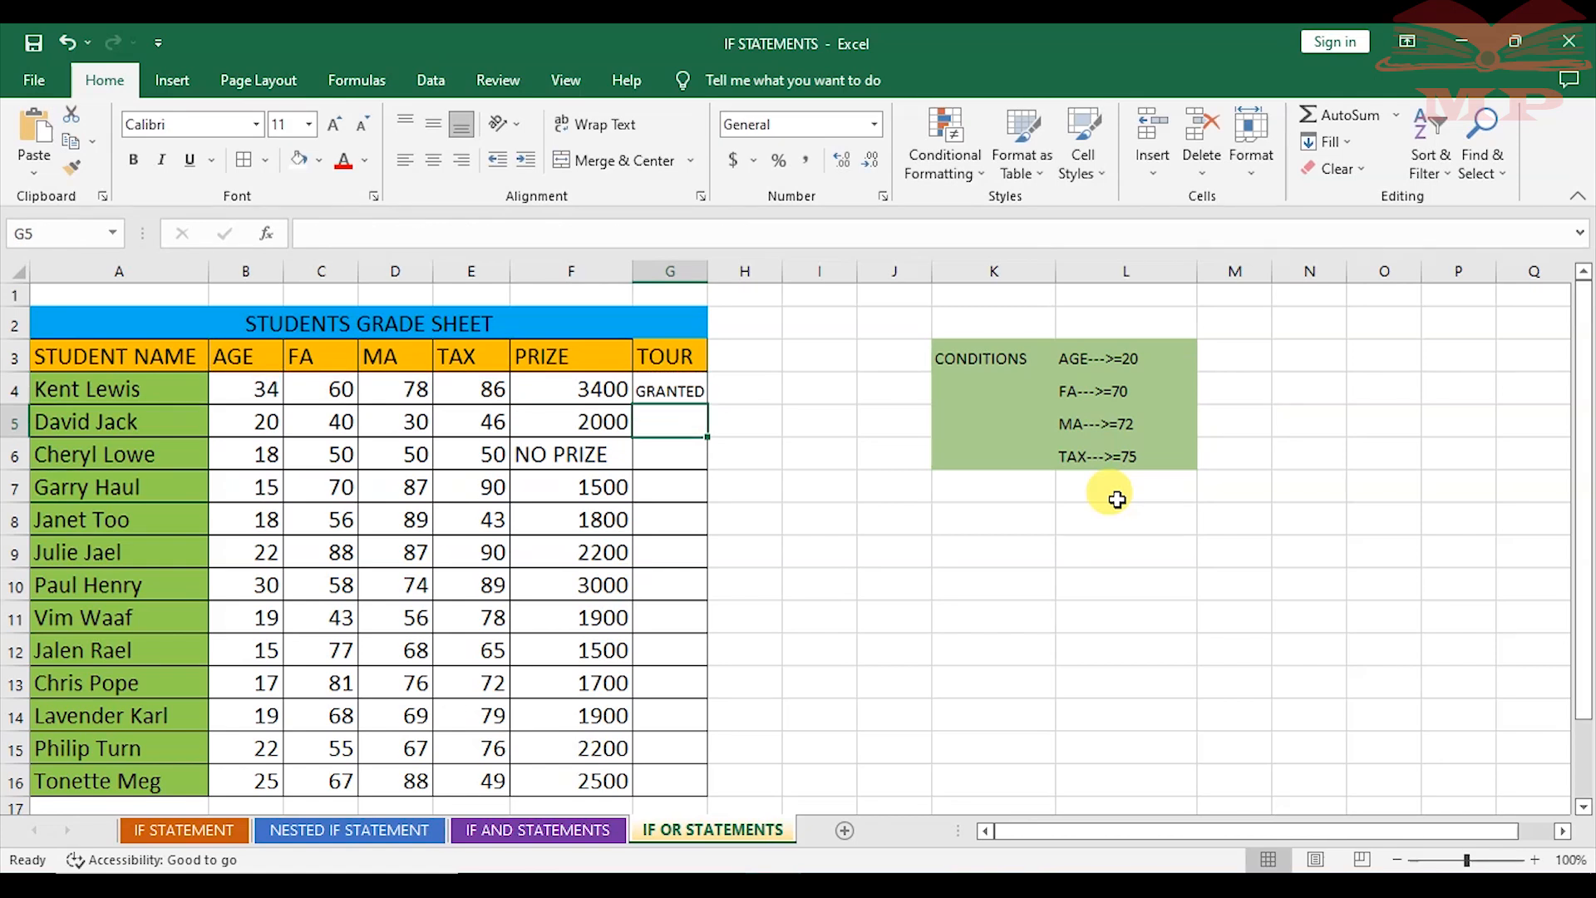
# - Fill the TOUR formula from G4 down to G16 and widen column G
pyautogui.click(669, 387)
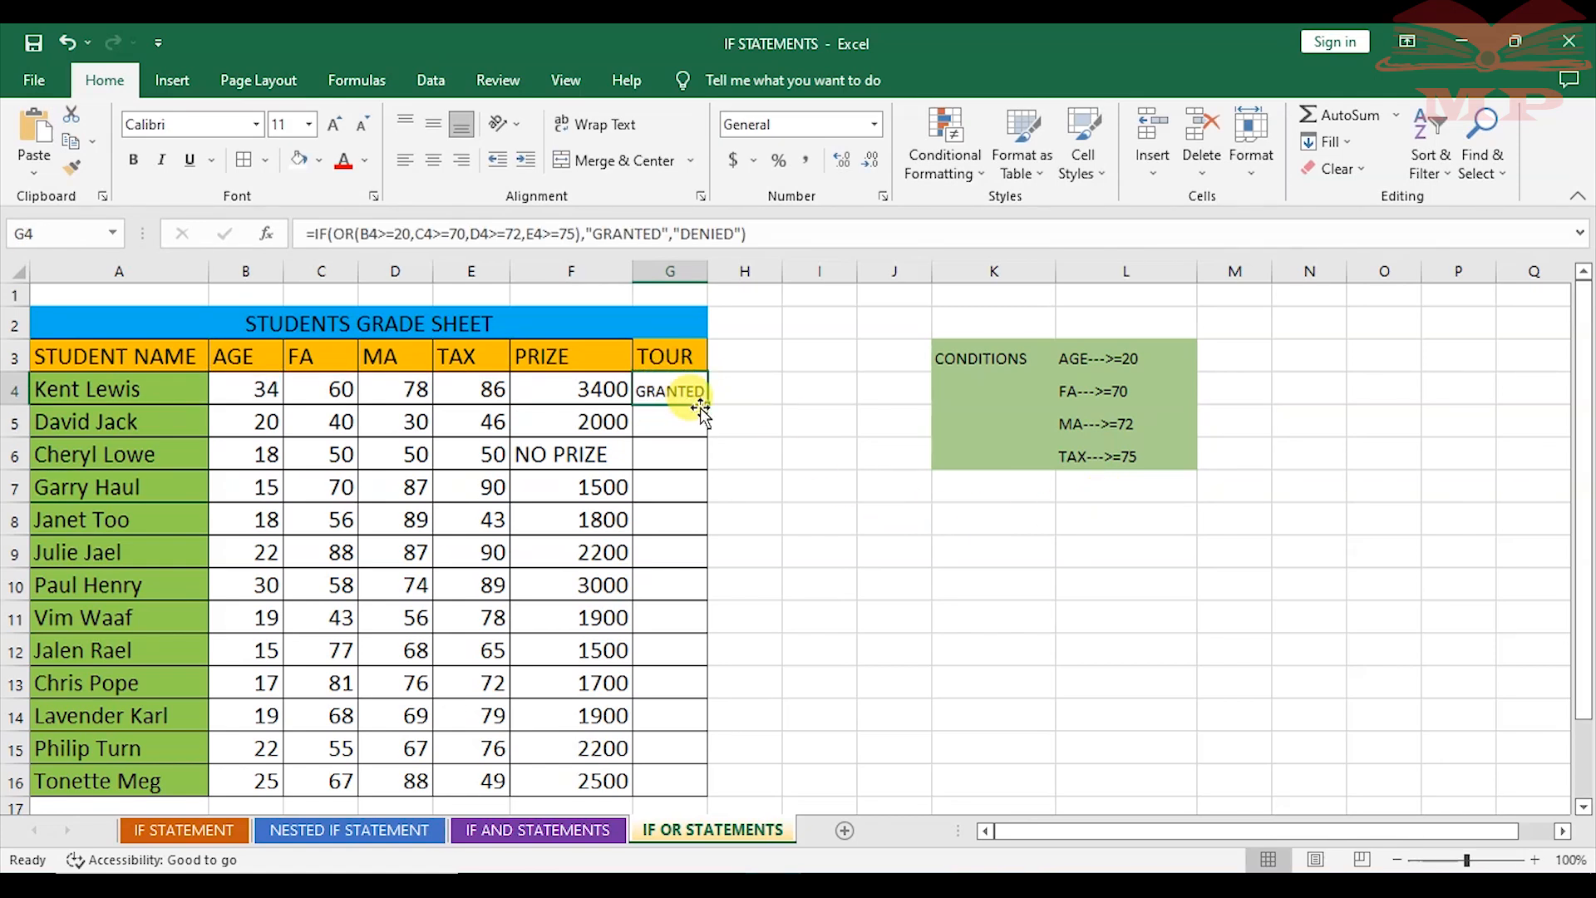
pyautogui.moveTo(707, 407); pyautogui.dragTo(692, 789)
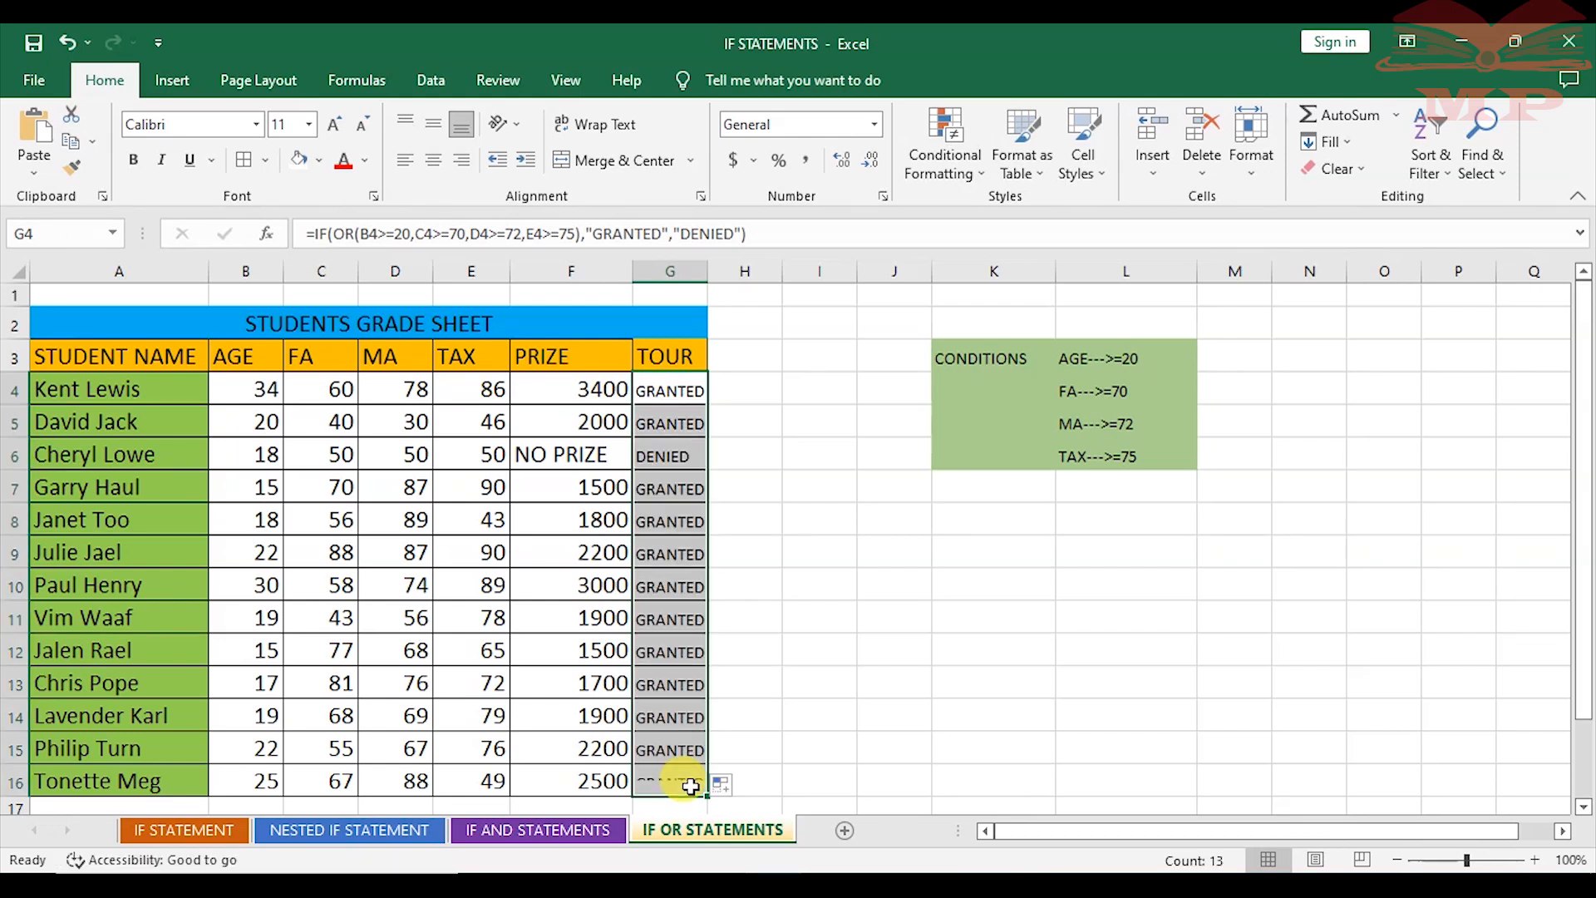
pyautogui.moveTo(706, 268); pyautogui.dragTo(748, 287)
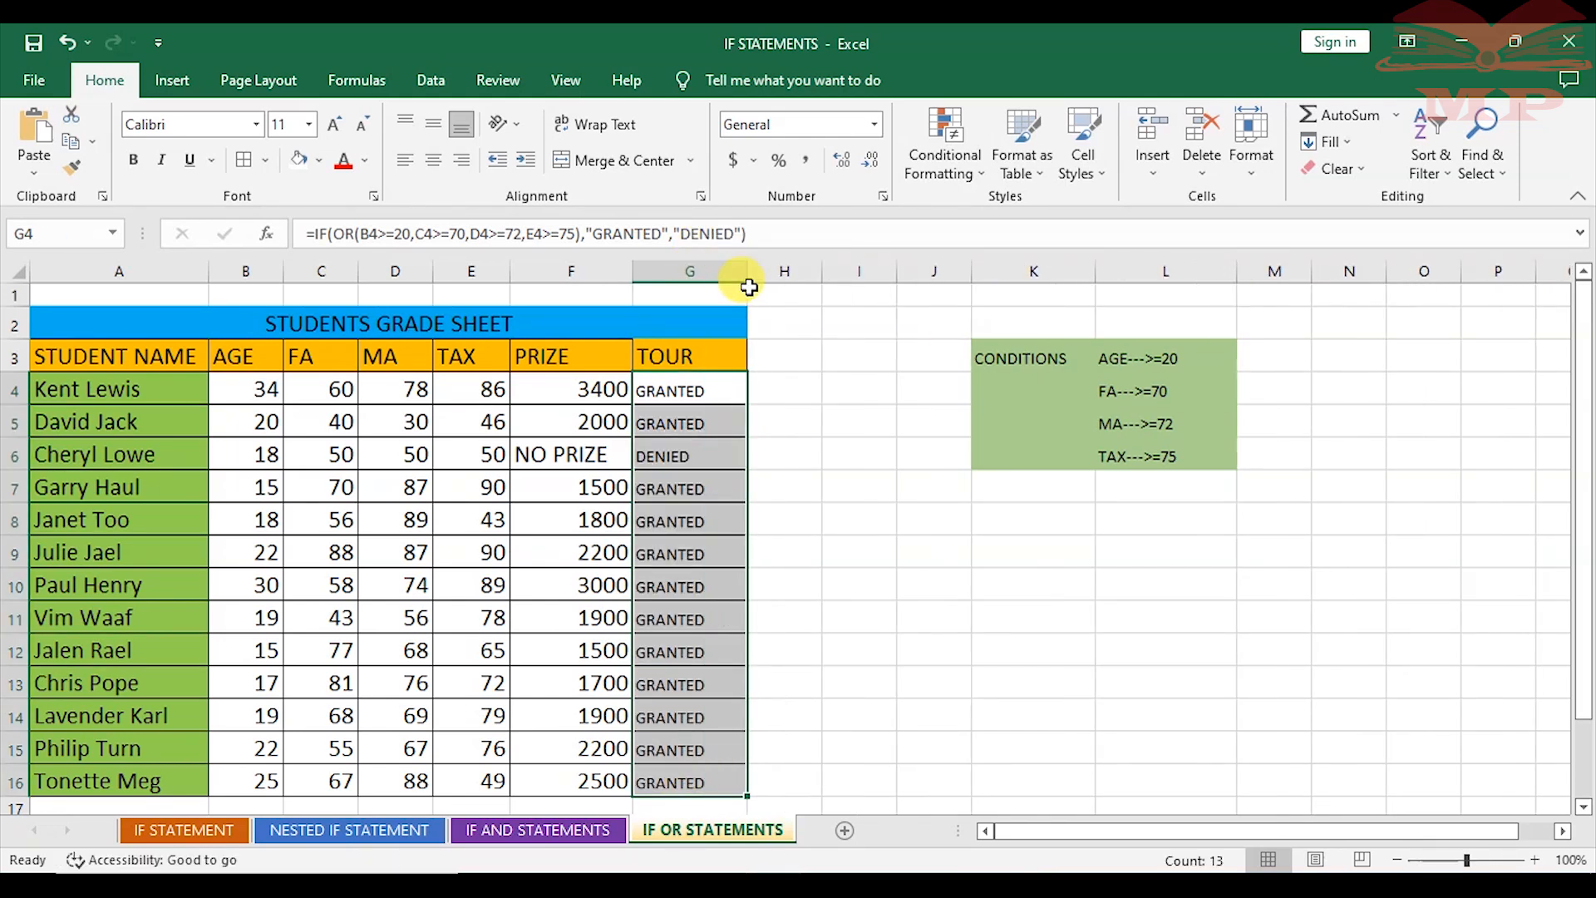
pyautogui.click(956, 446)
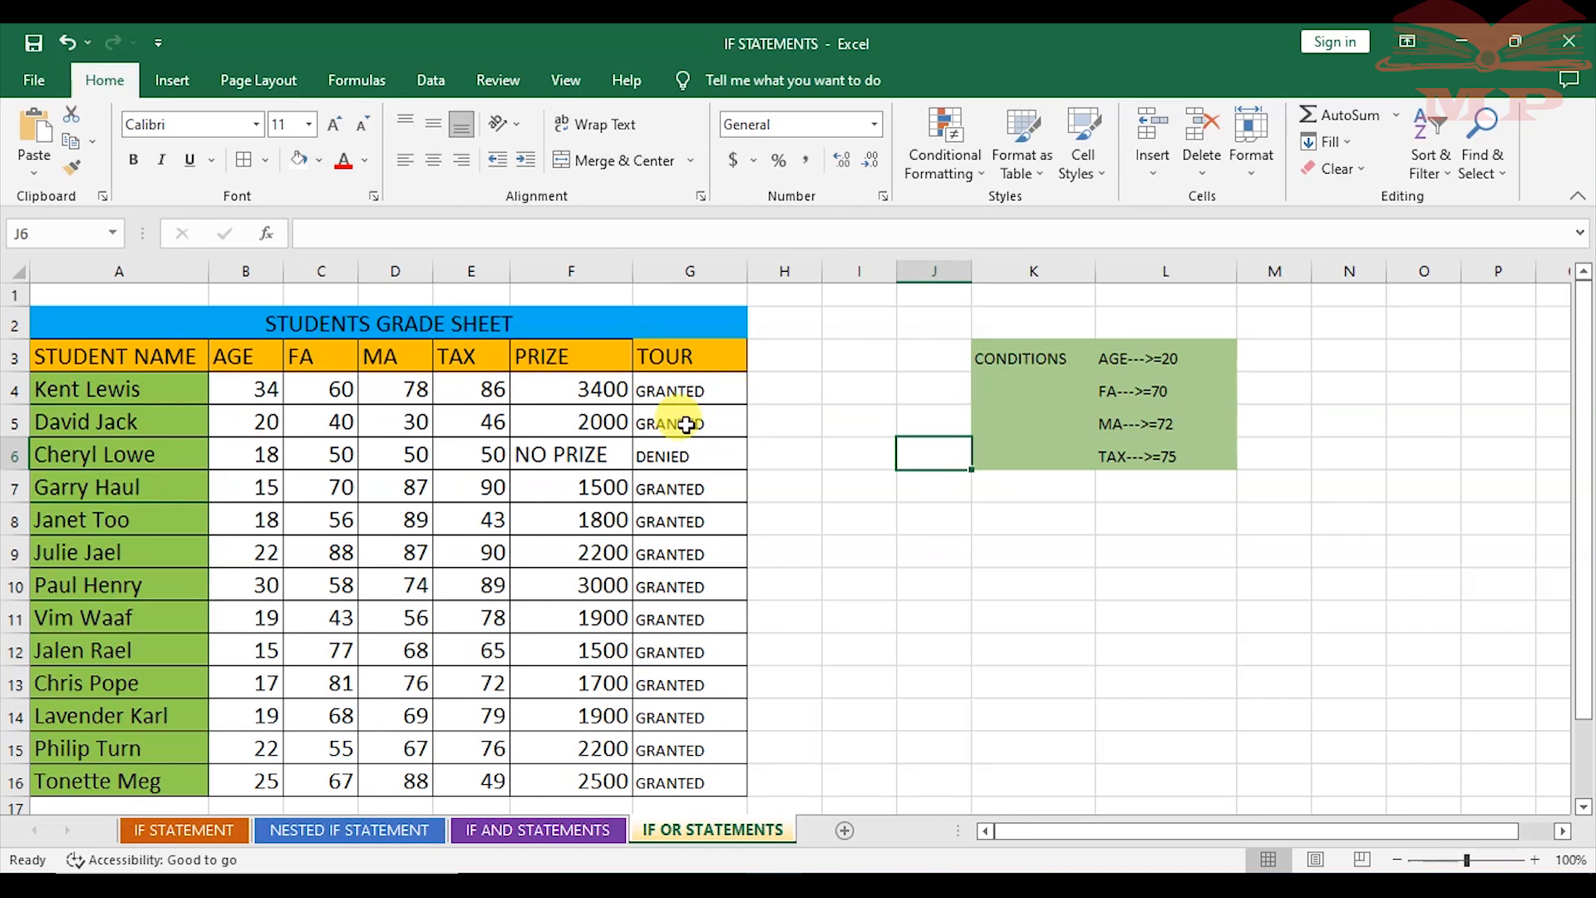
# - Left-align the PRIZE and TOUR results in F4:G16
pyautogui.moveTo(595, 393); pyautogui.dragTo(669, 773)
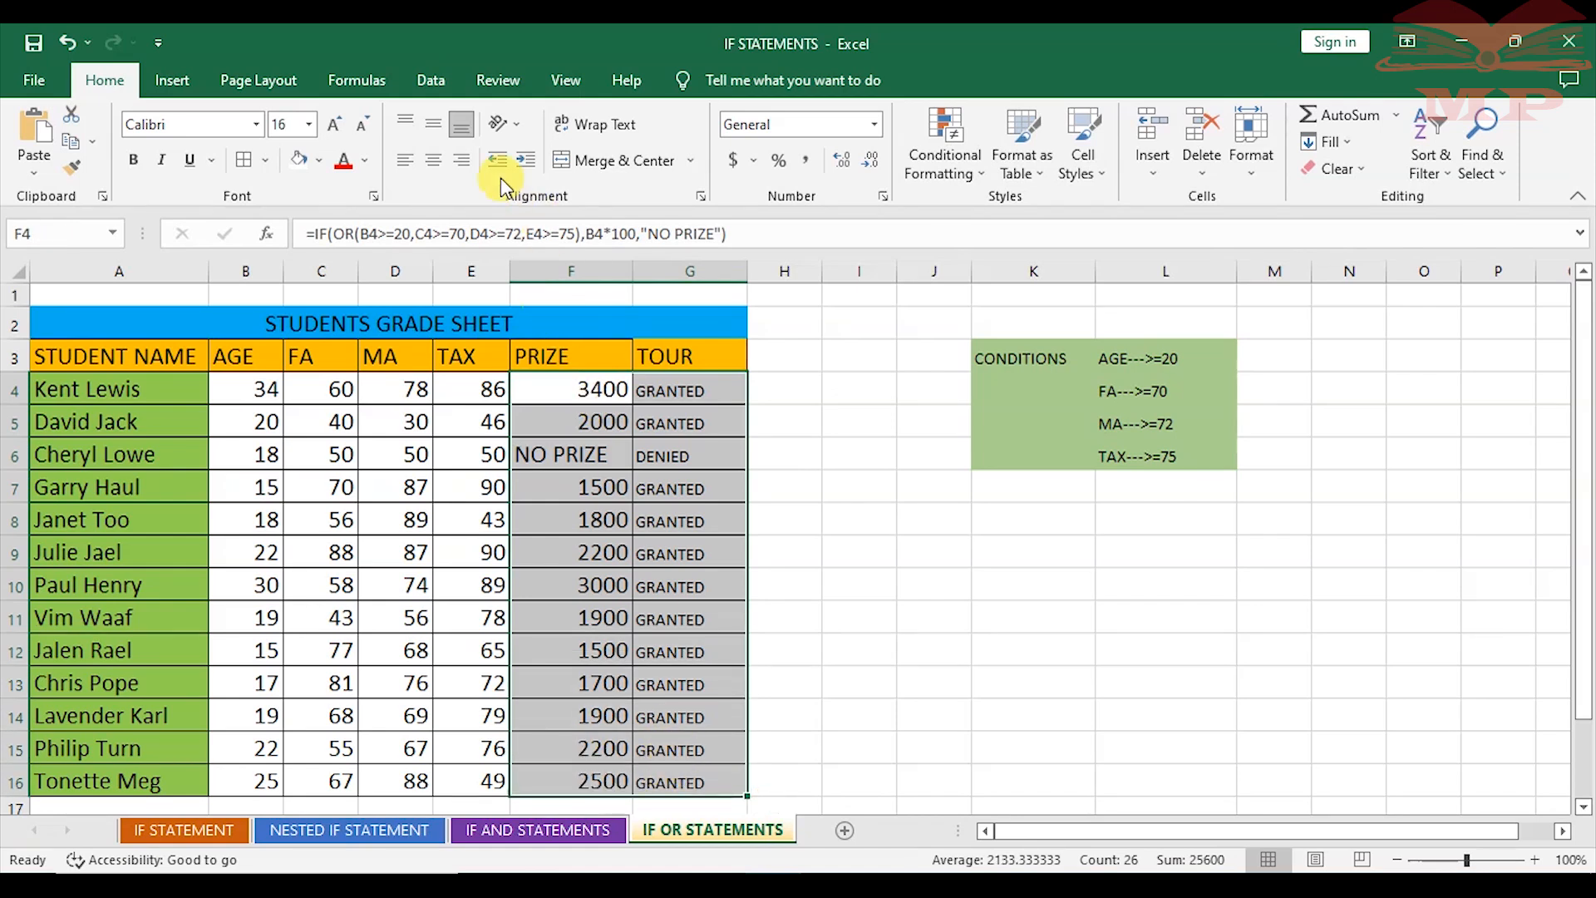
pyautogui.click(404, 159)
pyautogui.click(806, 413)
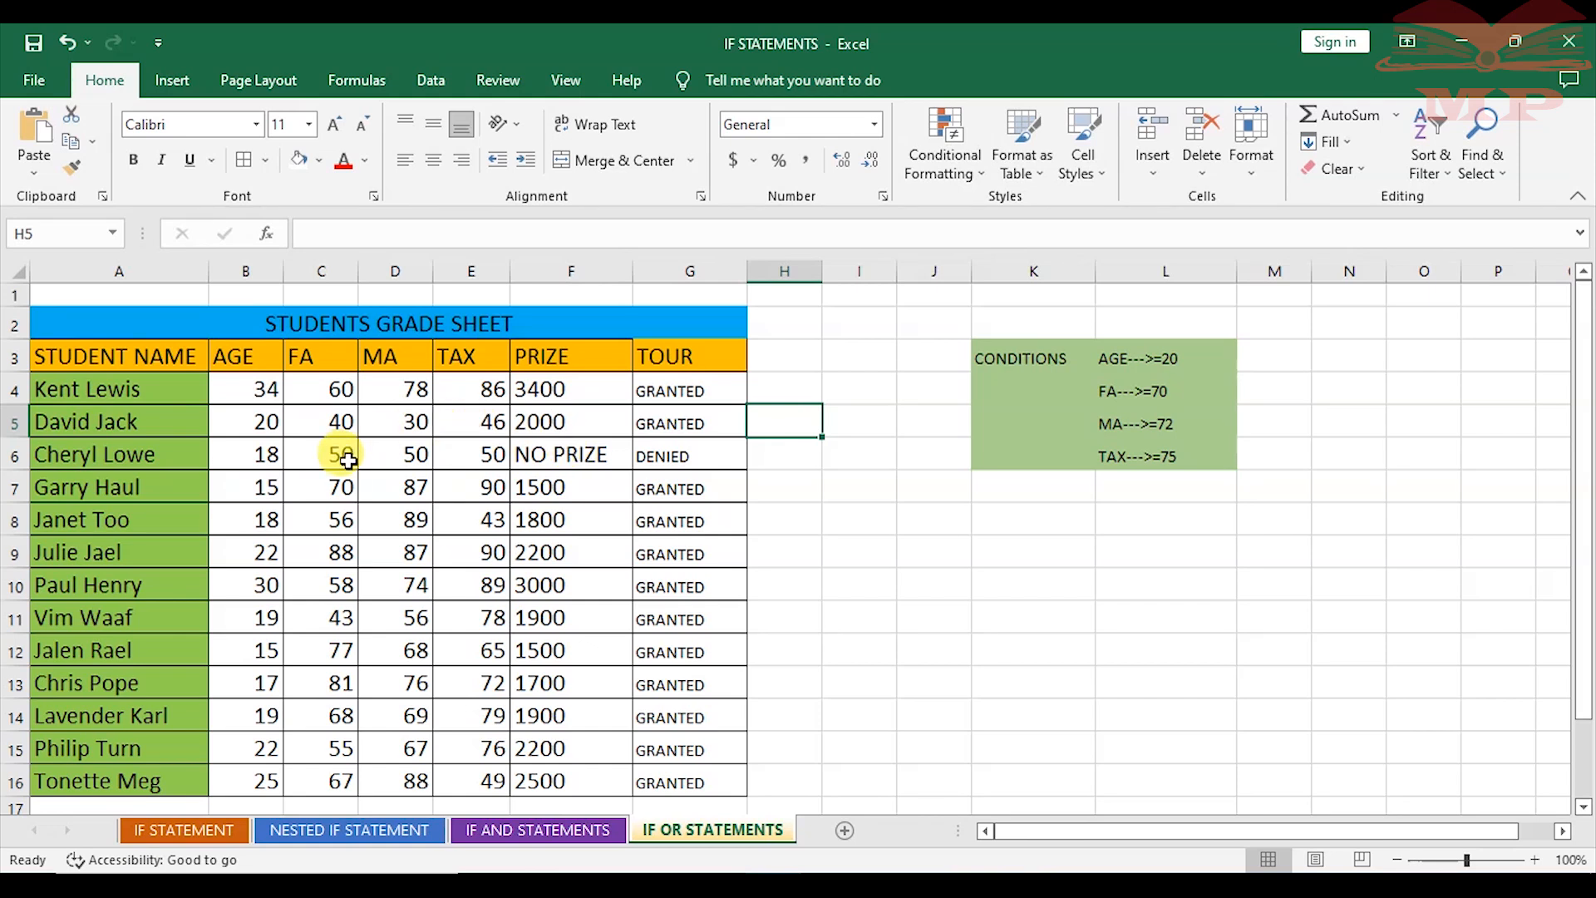
# - Test the OR conditions by setting the age in B5 to 15 and the MA mark in D8 to 67
pyautogui.click(263, 424)
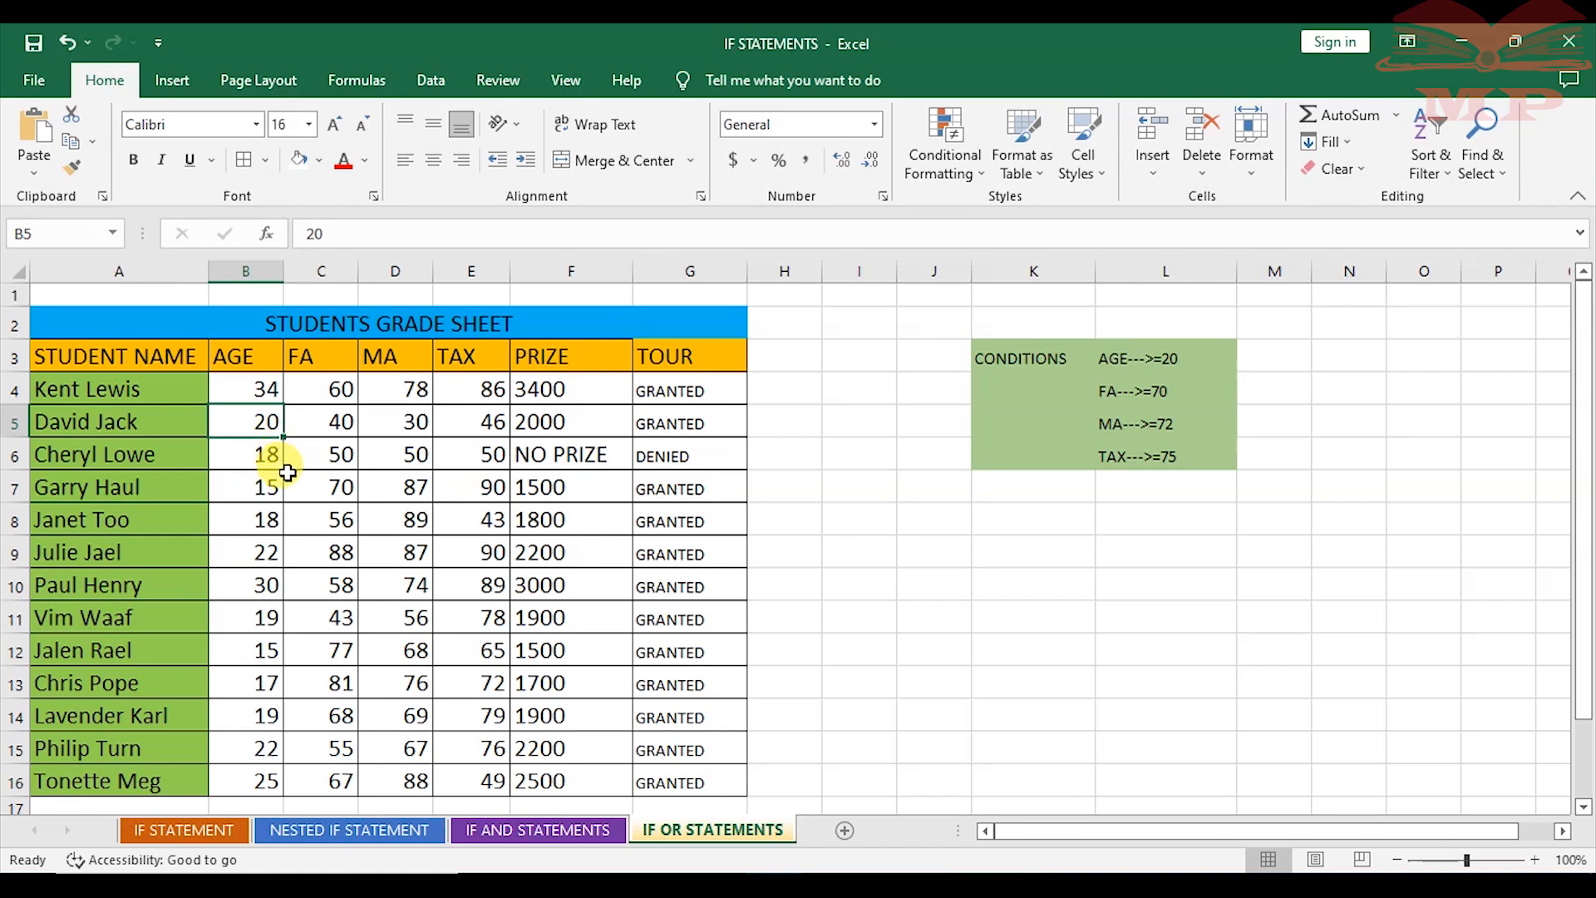
pyautogui.write('15')
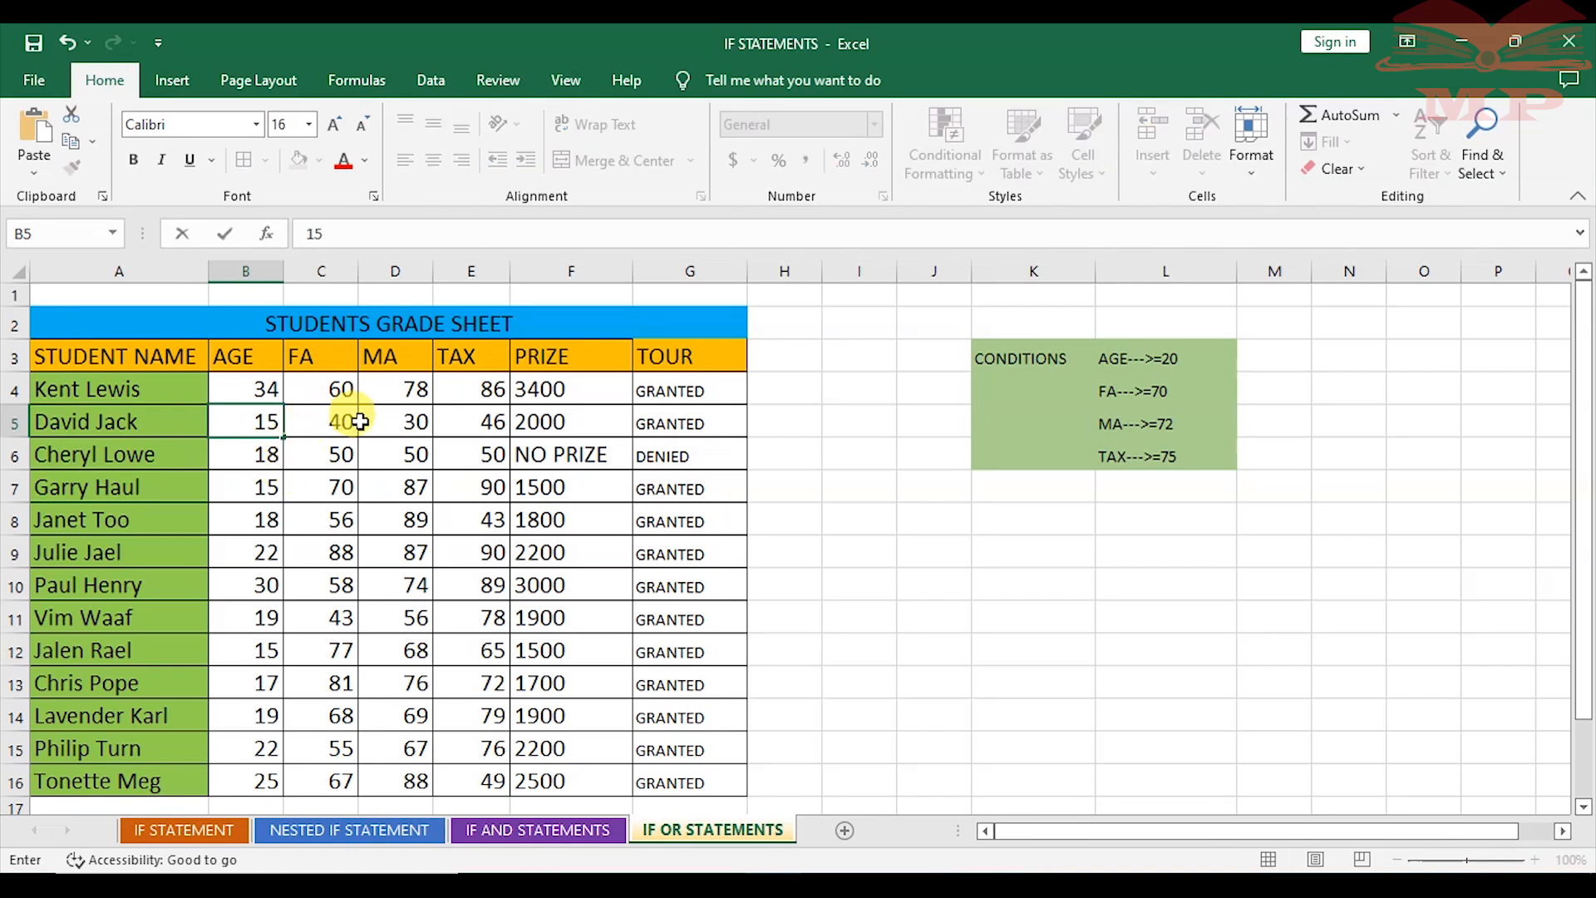
pyautogui.click(800, 445)
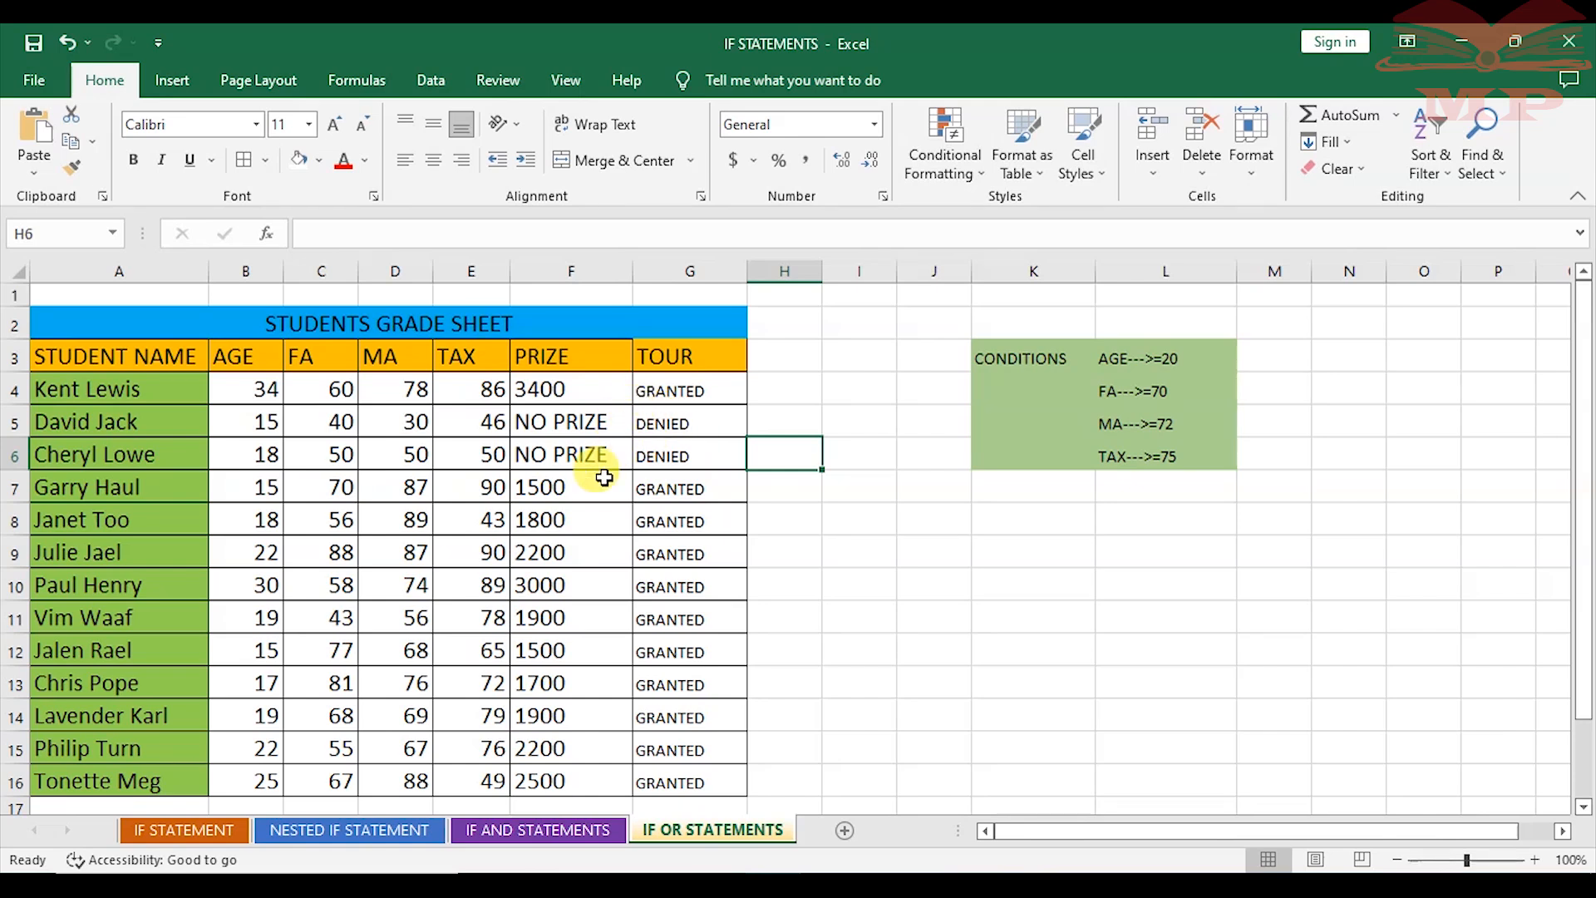
pyautogui.click(418, 523)
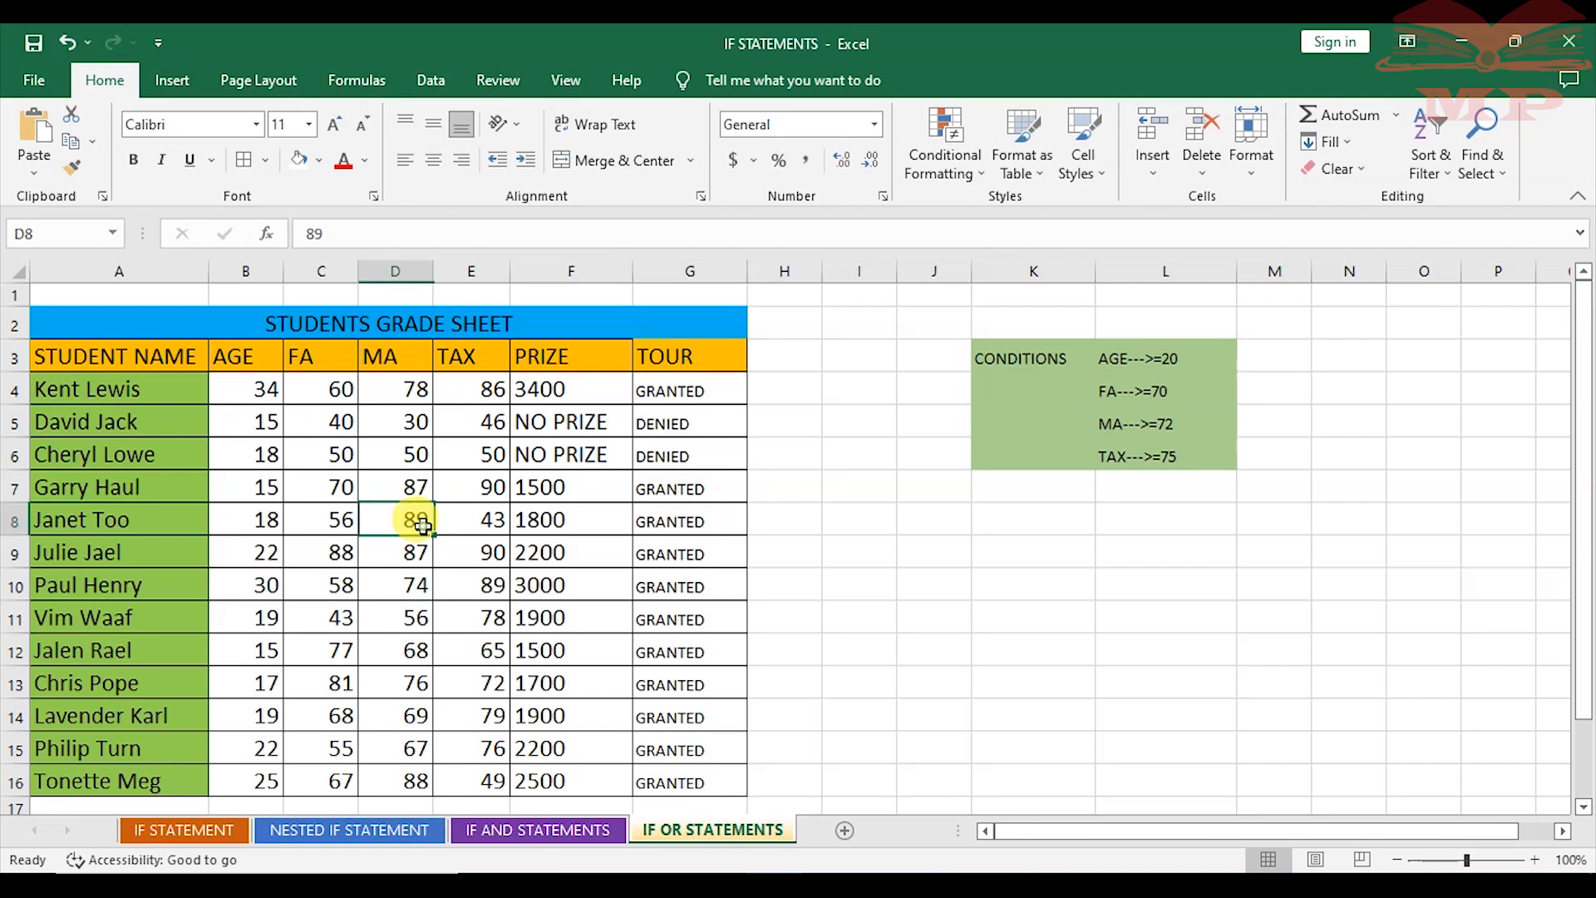
pyautogui.write('67')
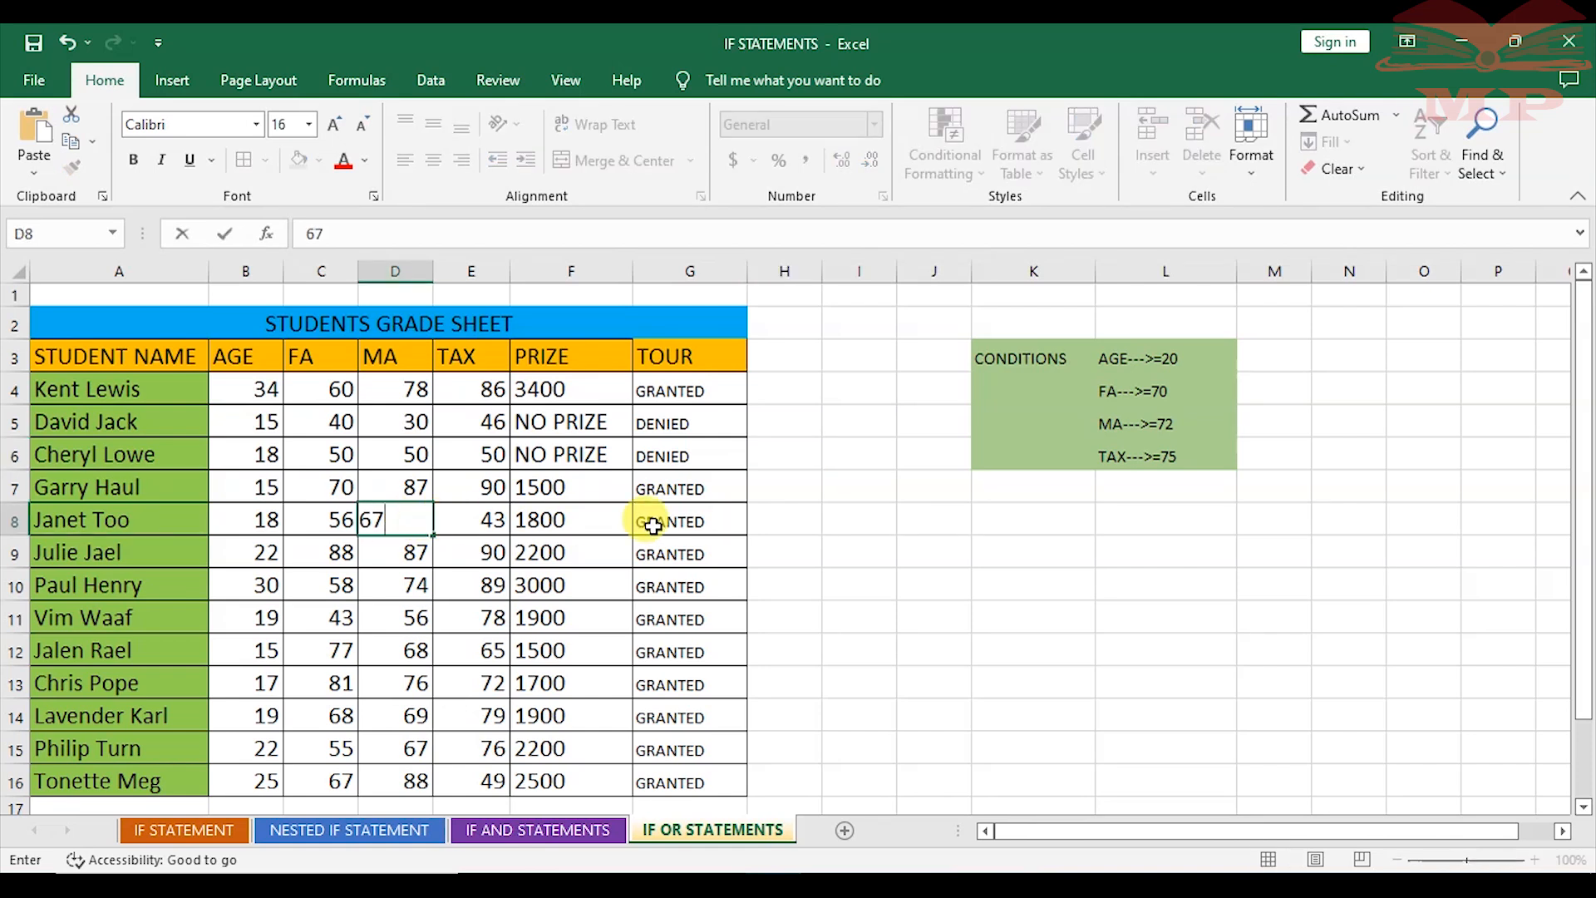
pyautogui.click(802, 523)
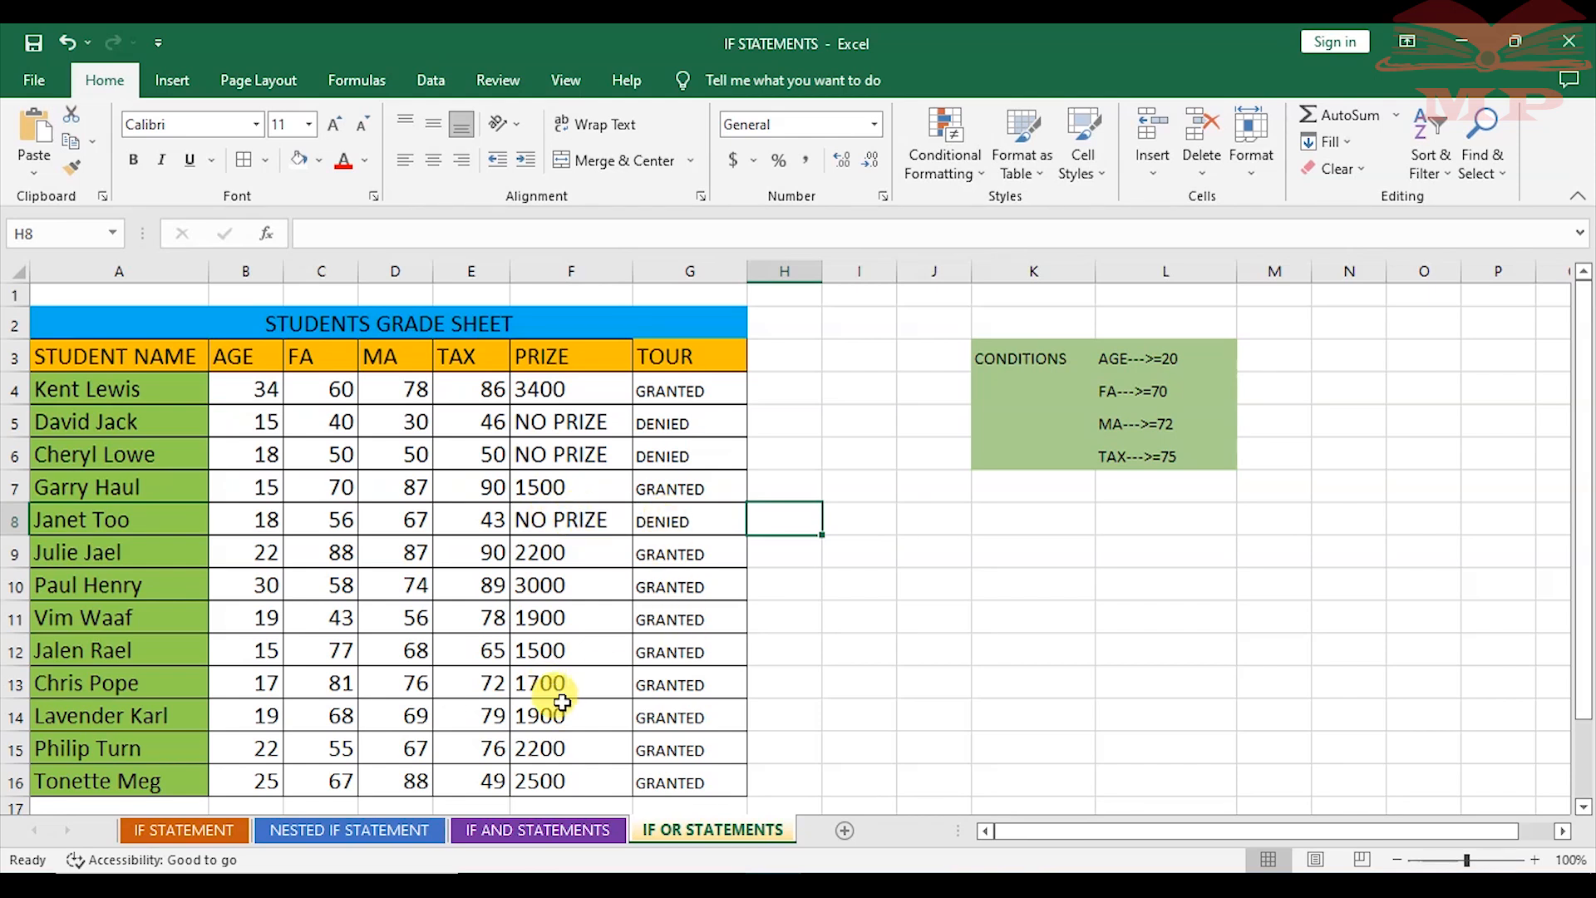
# - Test the TAX threshold in E11 by entering 75 and replacing it with 74
pyautogui.click(486, 620)
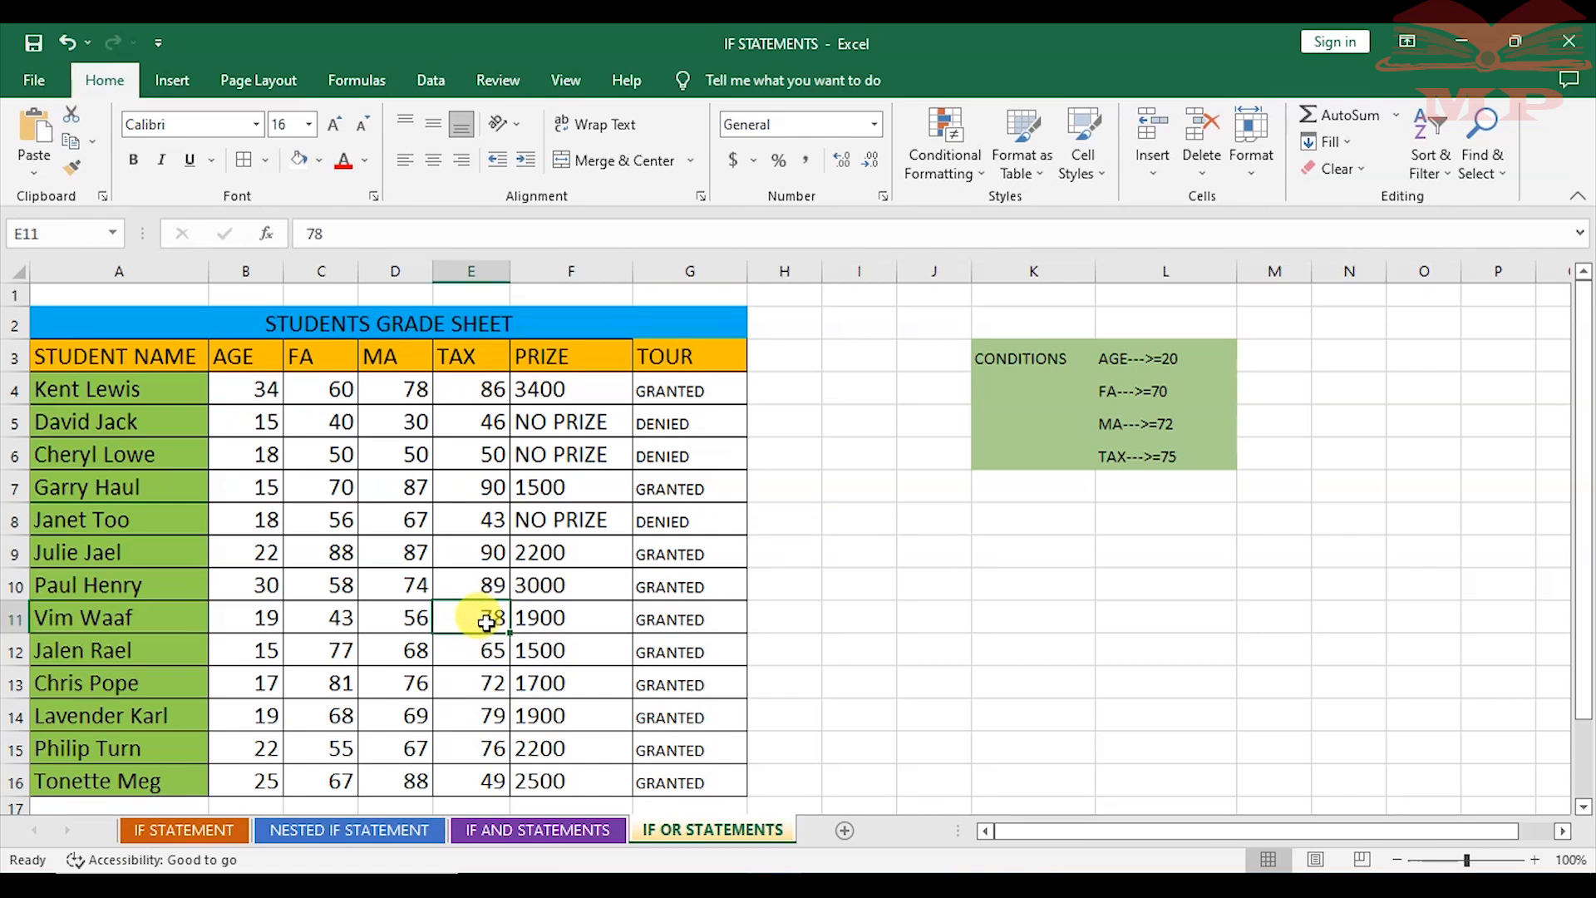
pyautogui.write('75')
pyautogui.click(793, 612)
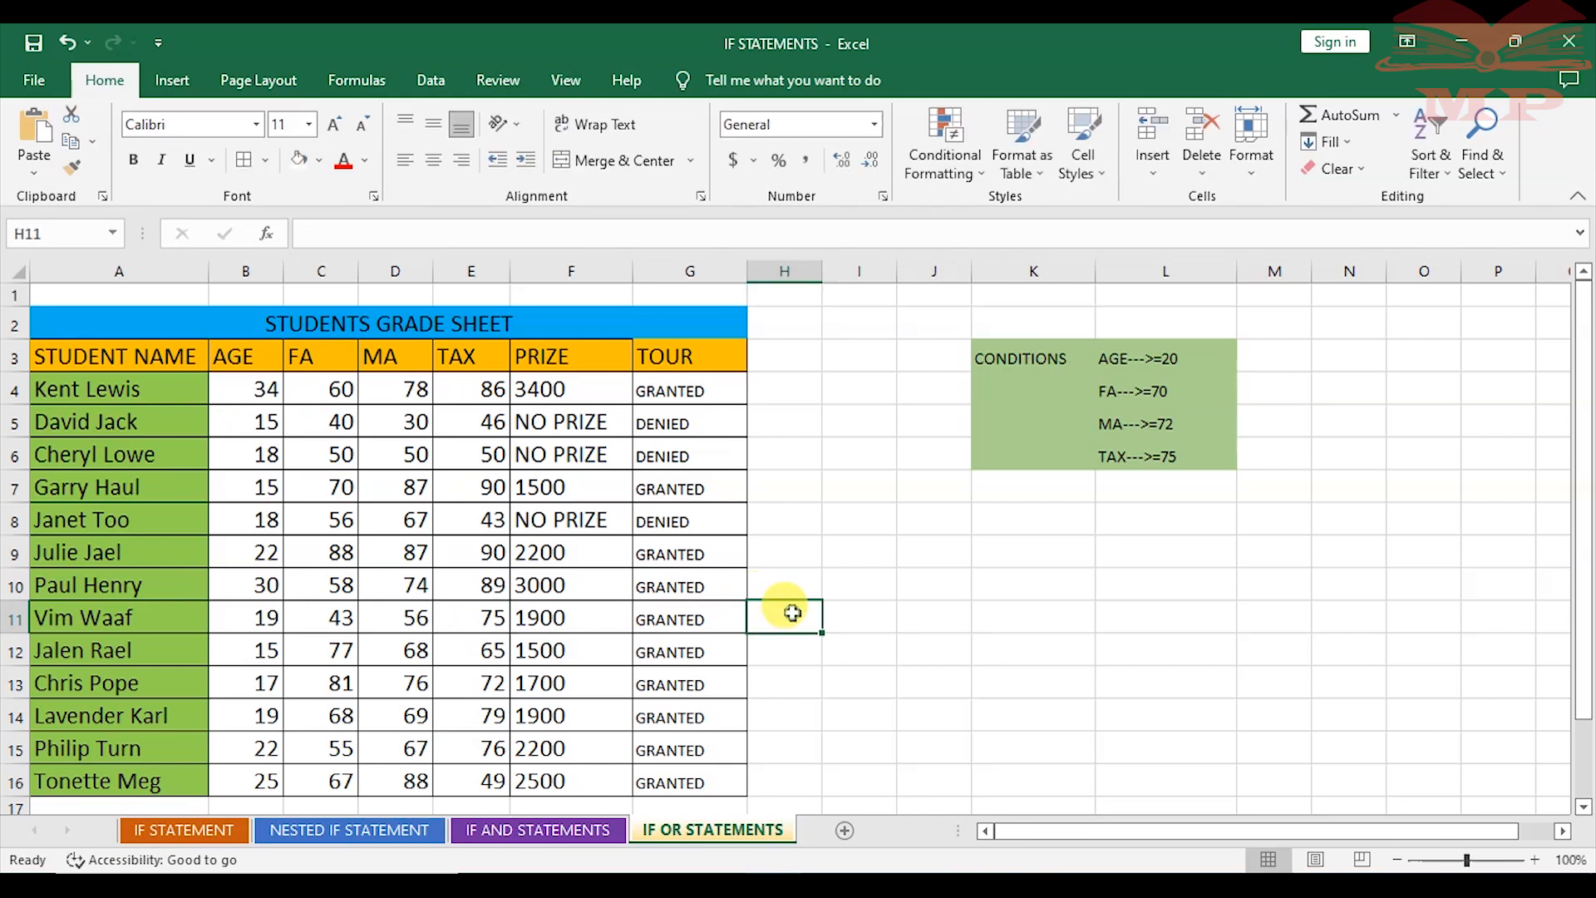
pyautogui.click(482, 620)
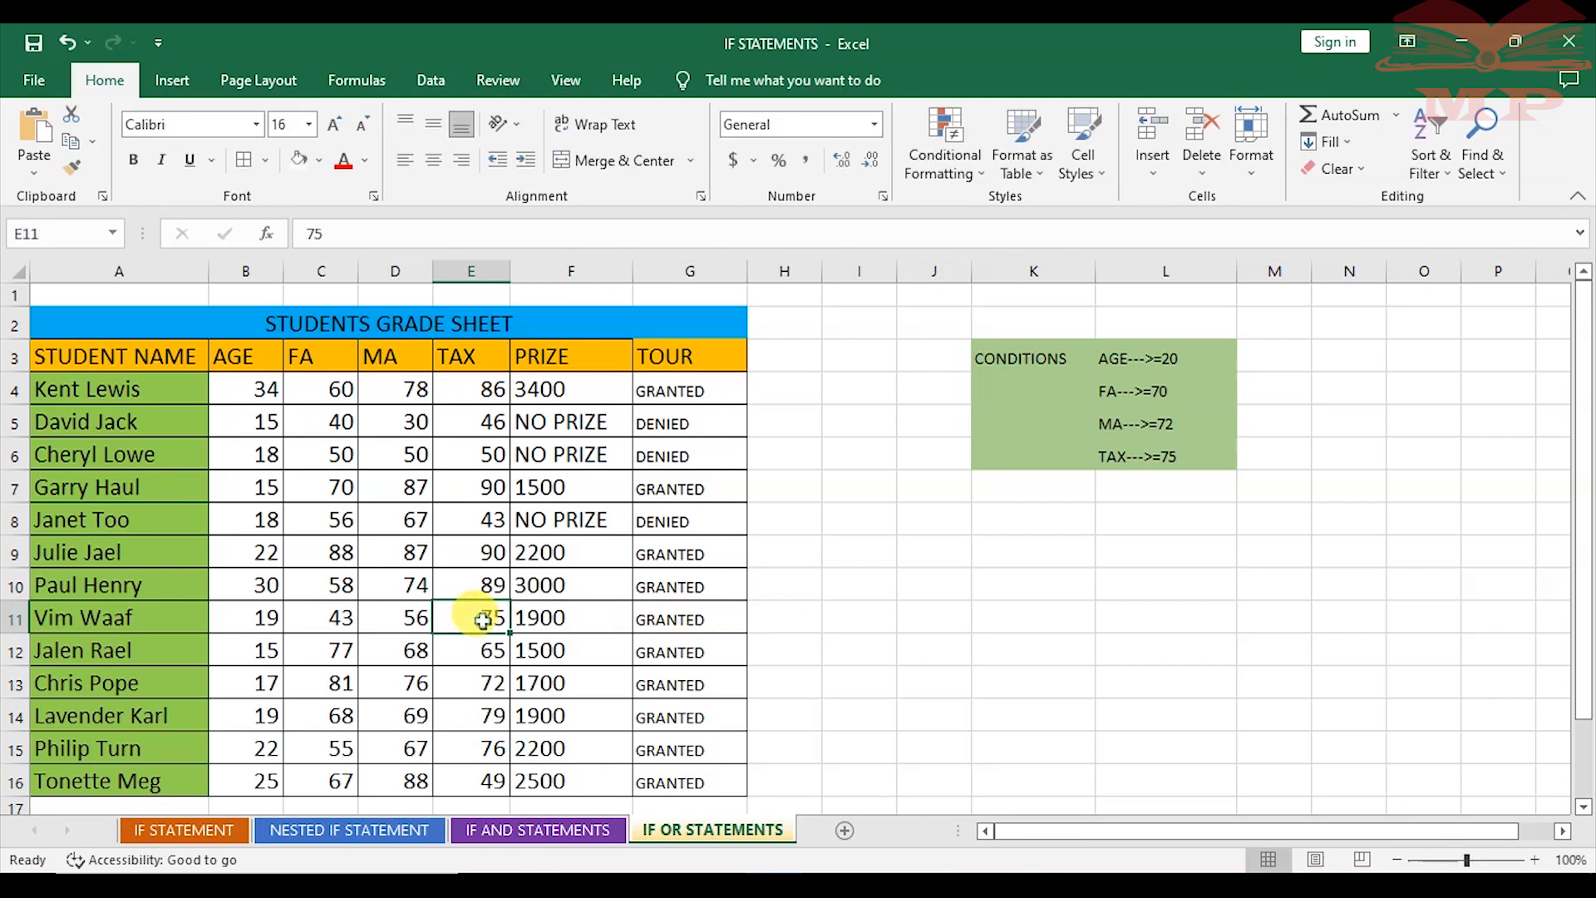
pyautogui.write('7')
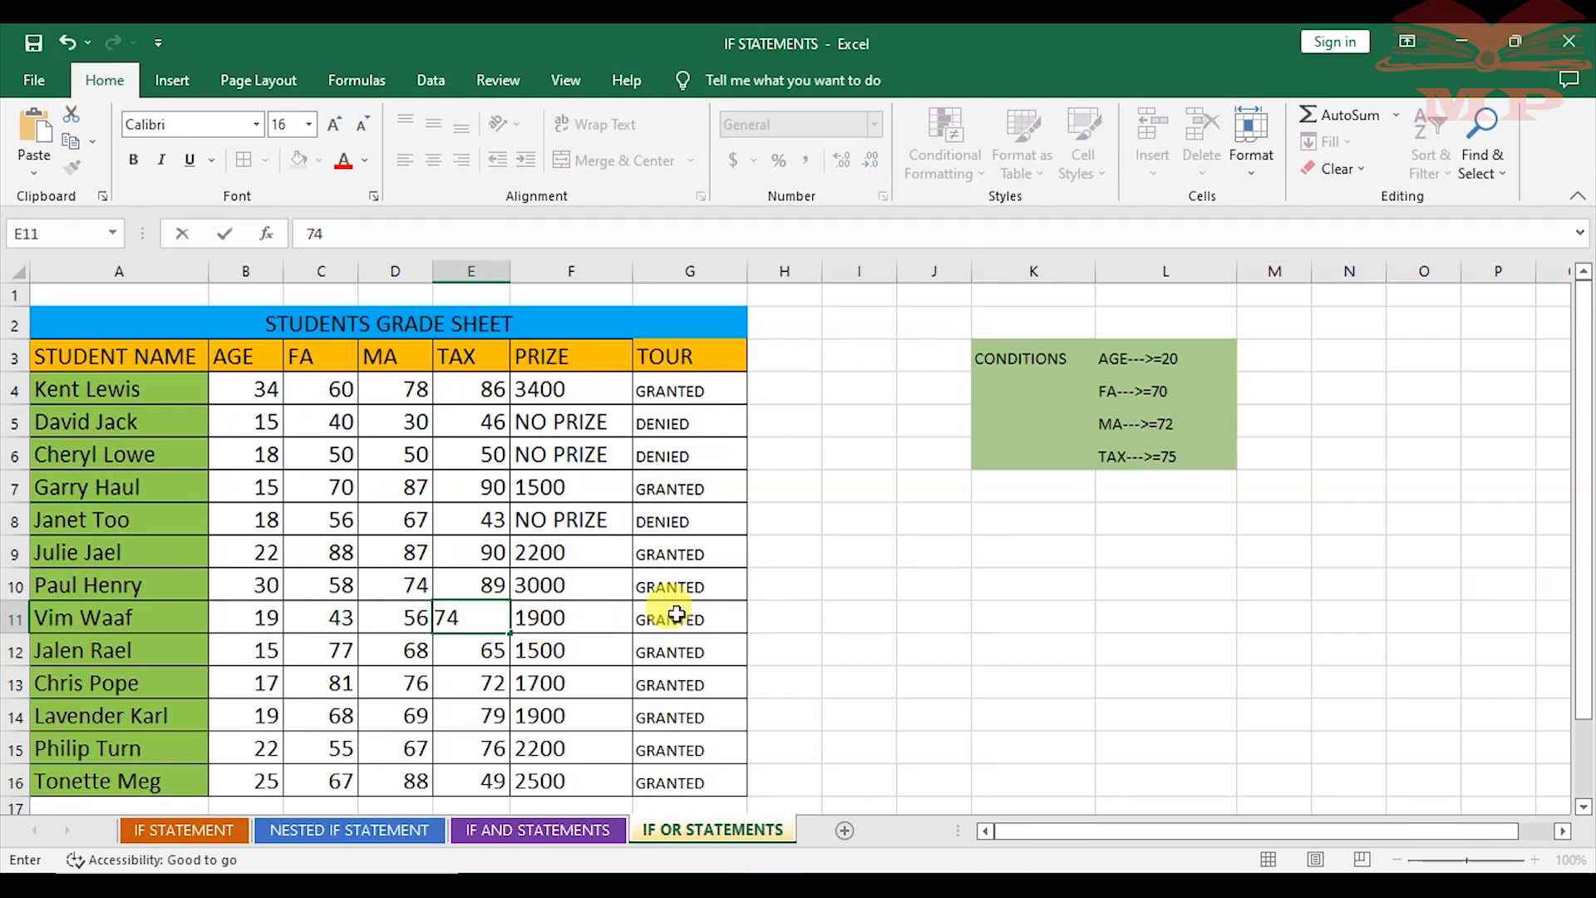
pyautogui.click(788, 615)
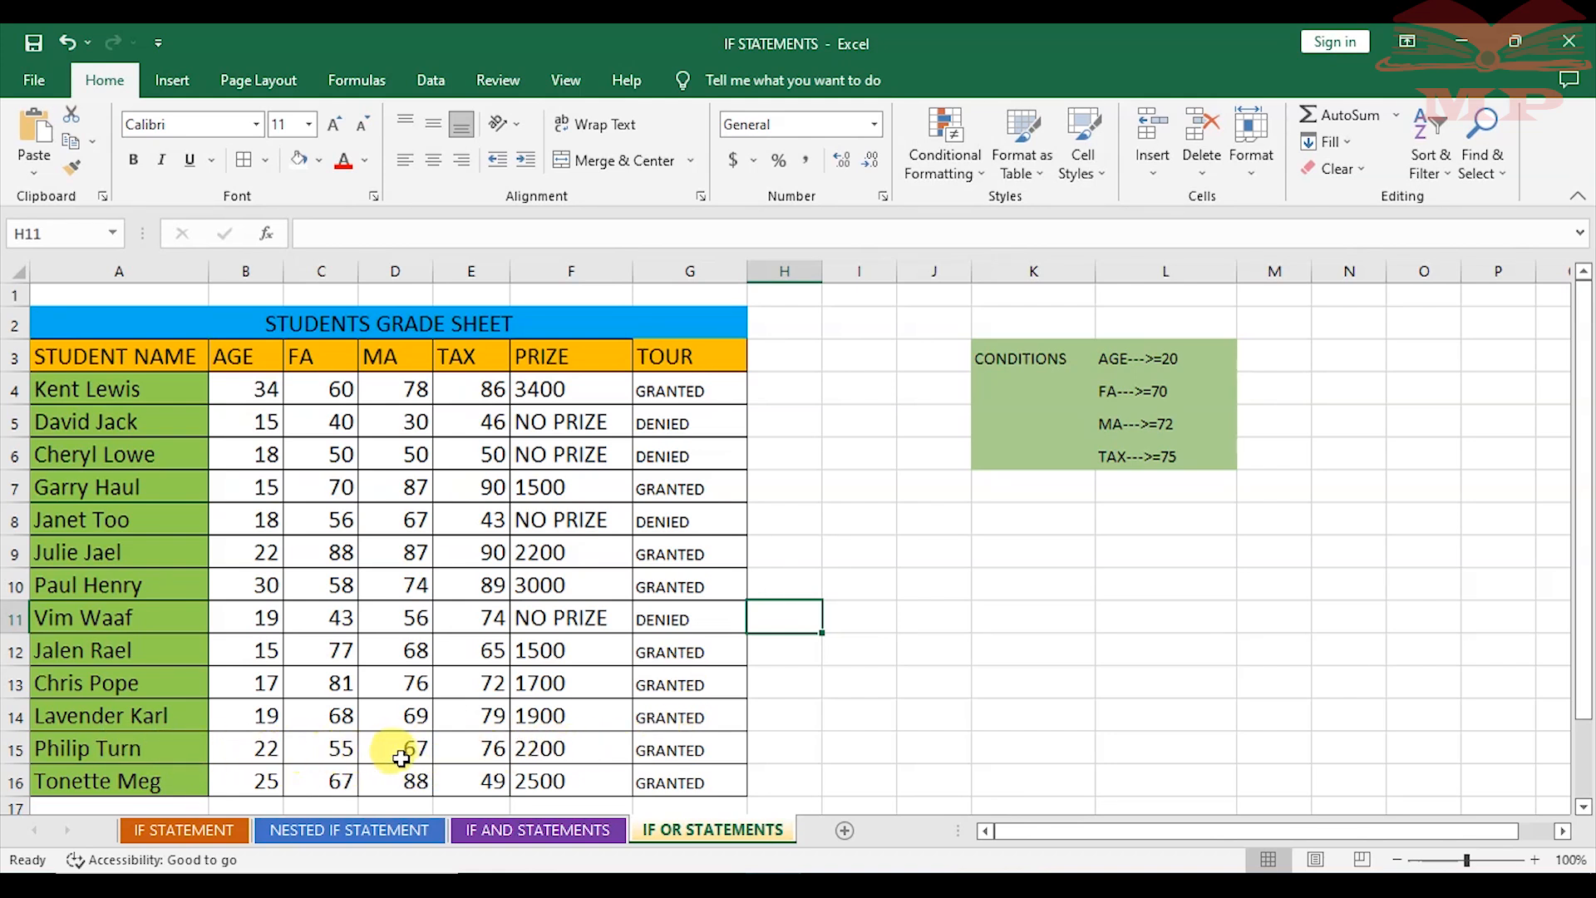
# - Set the TAX mark in E15 to 72 and the age in B15 to 19 to test that row's results
pyautogui.click(489, 747)
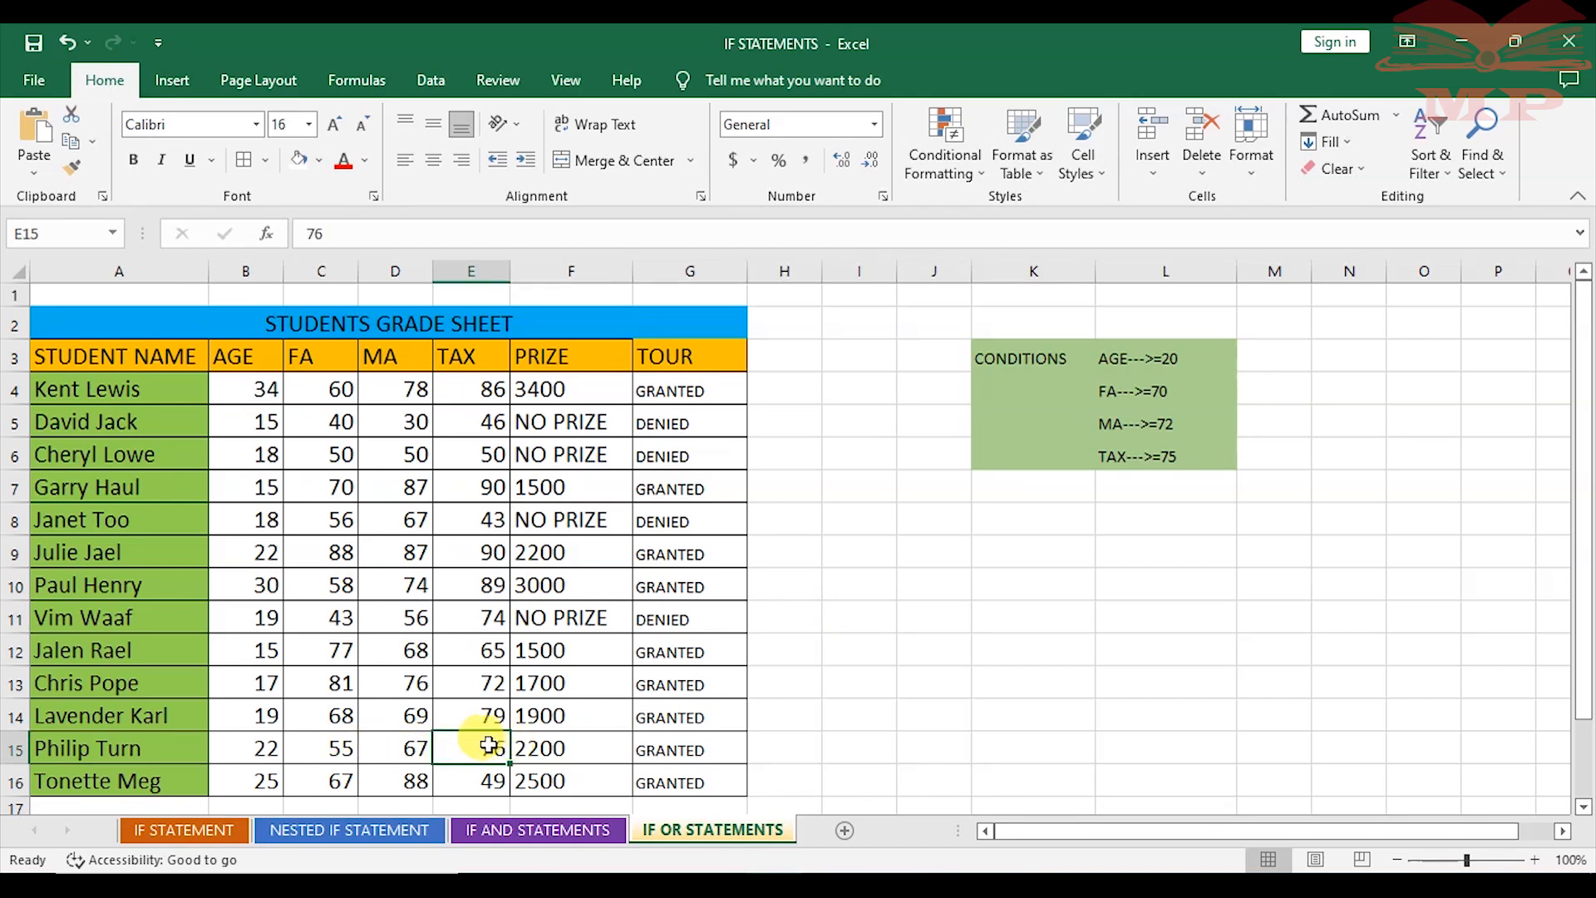
pyautogui.write('72')
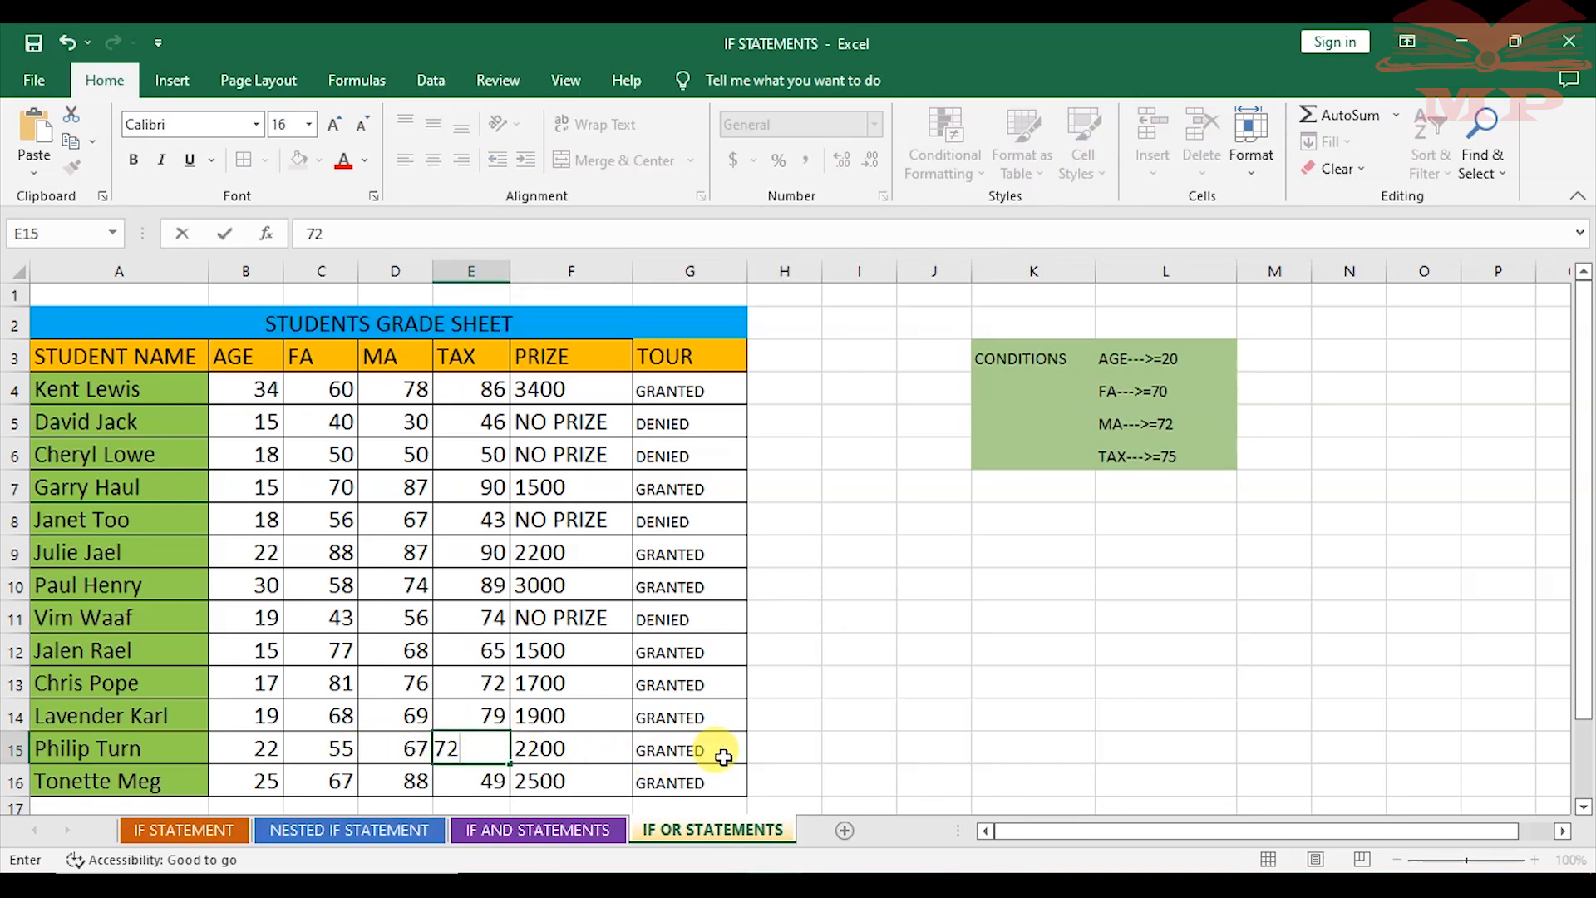
pyautogui.click(870, 716)
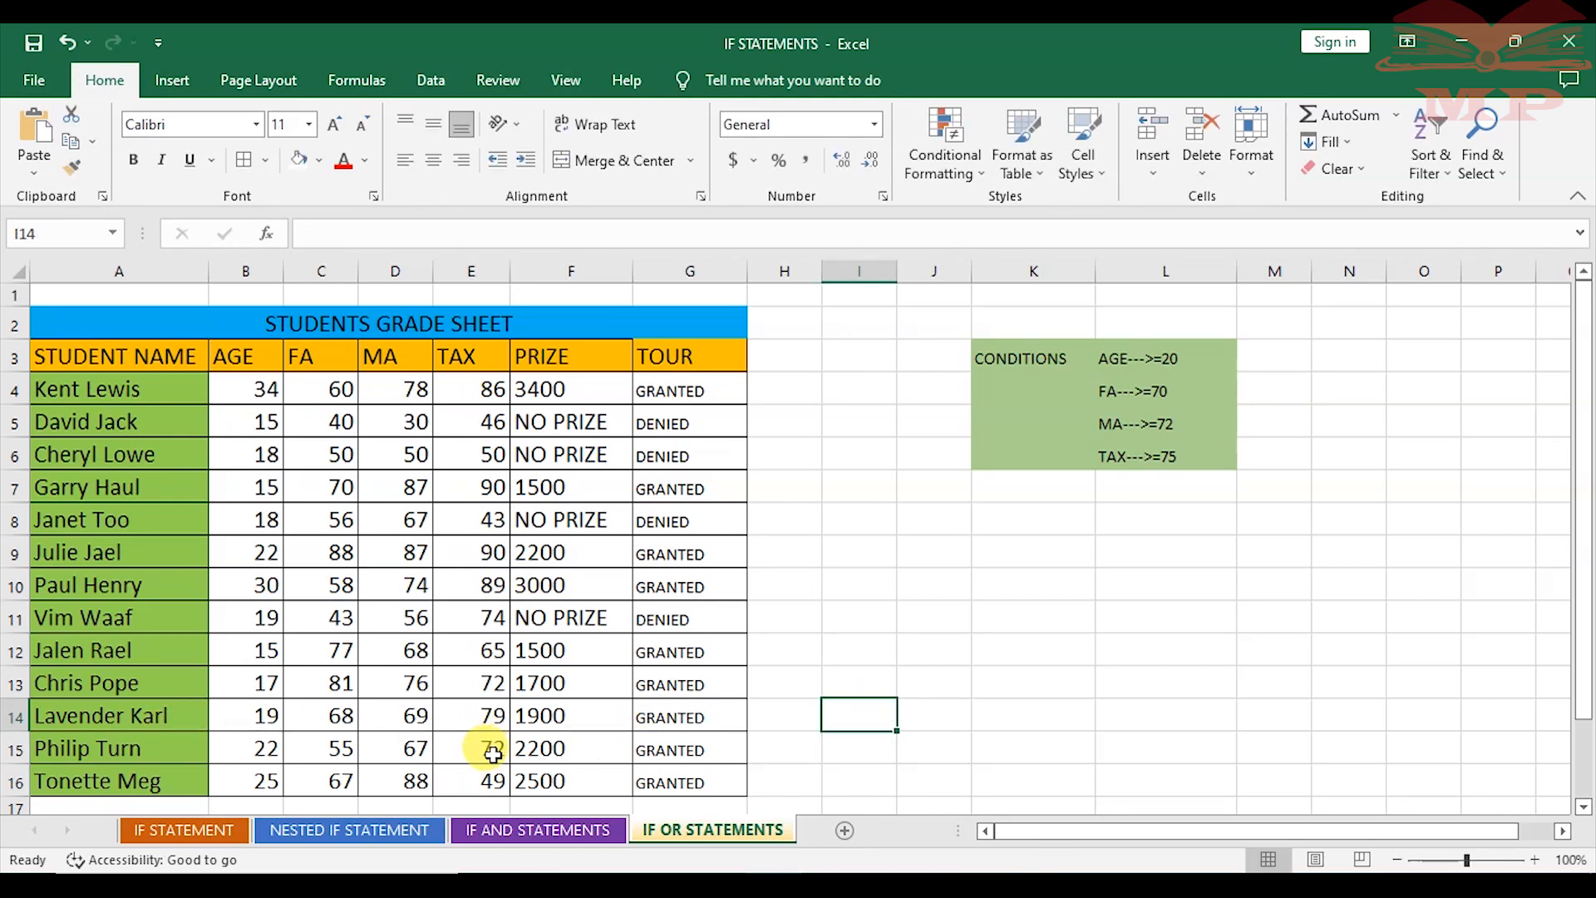
pyautogui.click(465, 739)
pyautogui.click(261, 747)
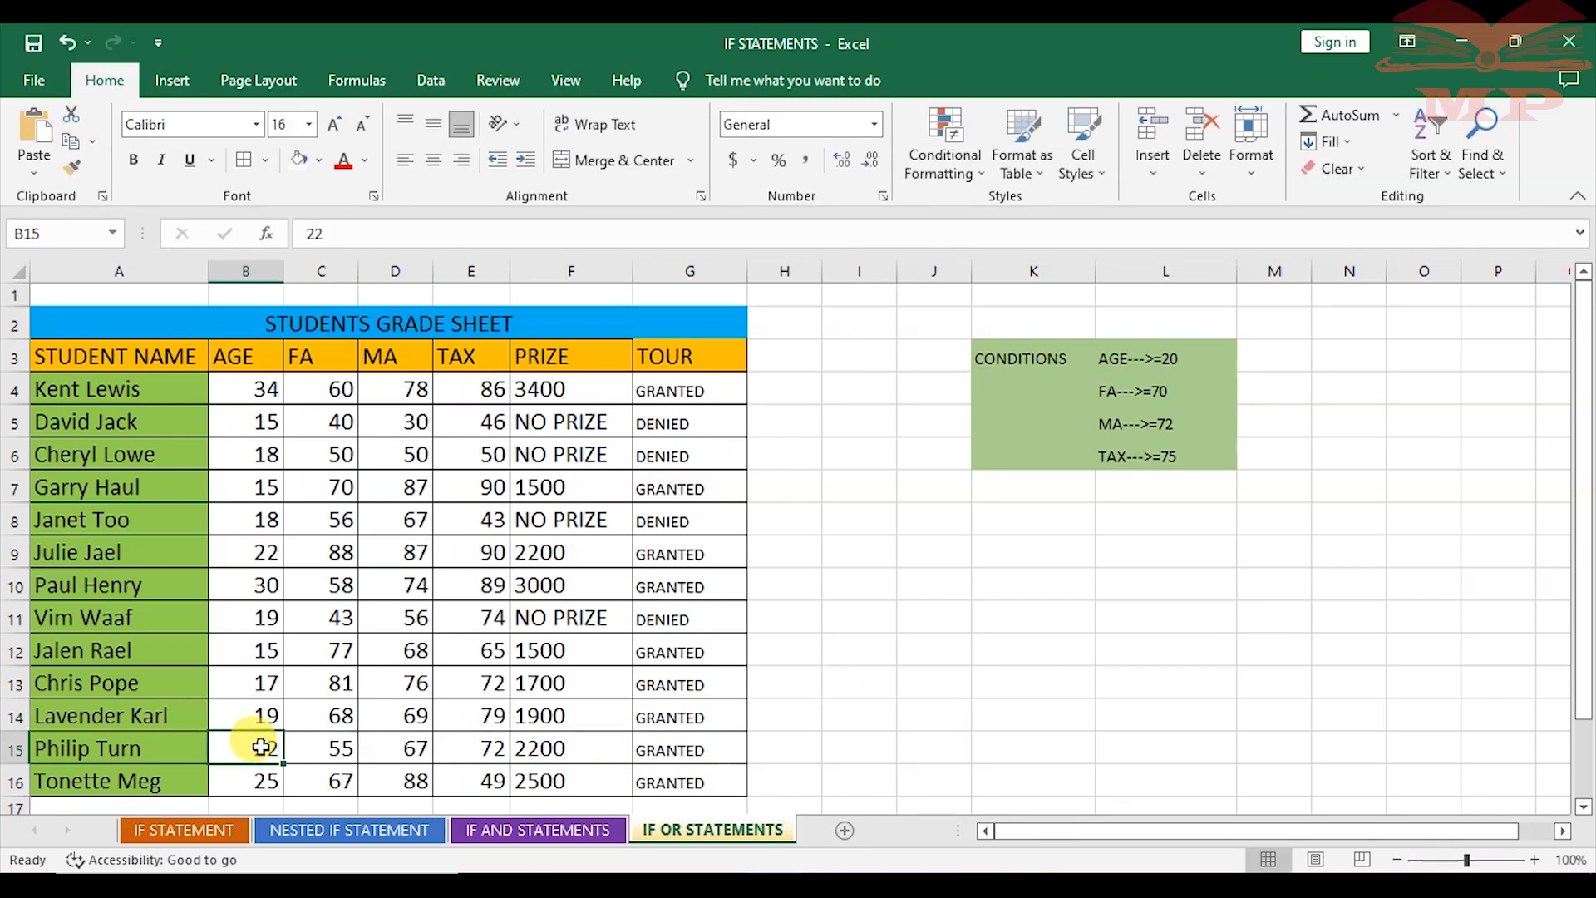
pyautogui.write('19')
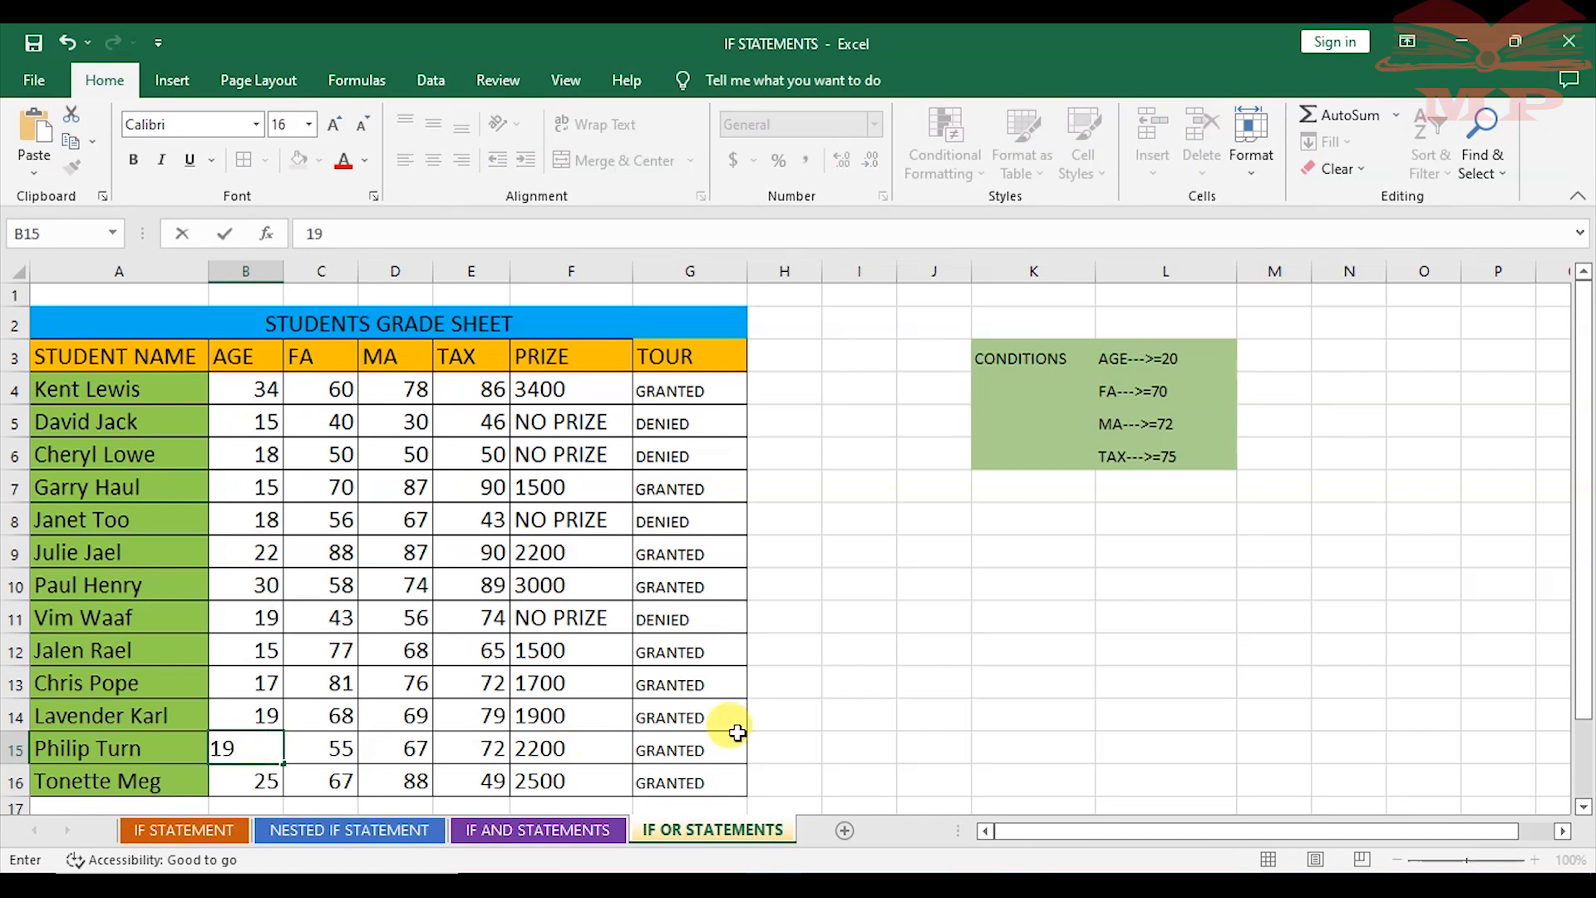
pyautogui.click(788, 745)
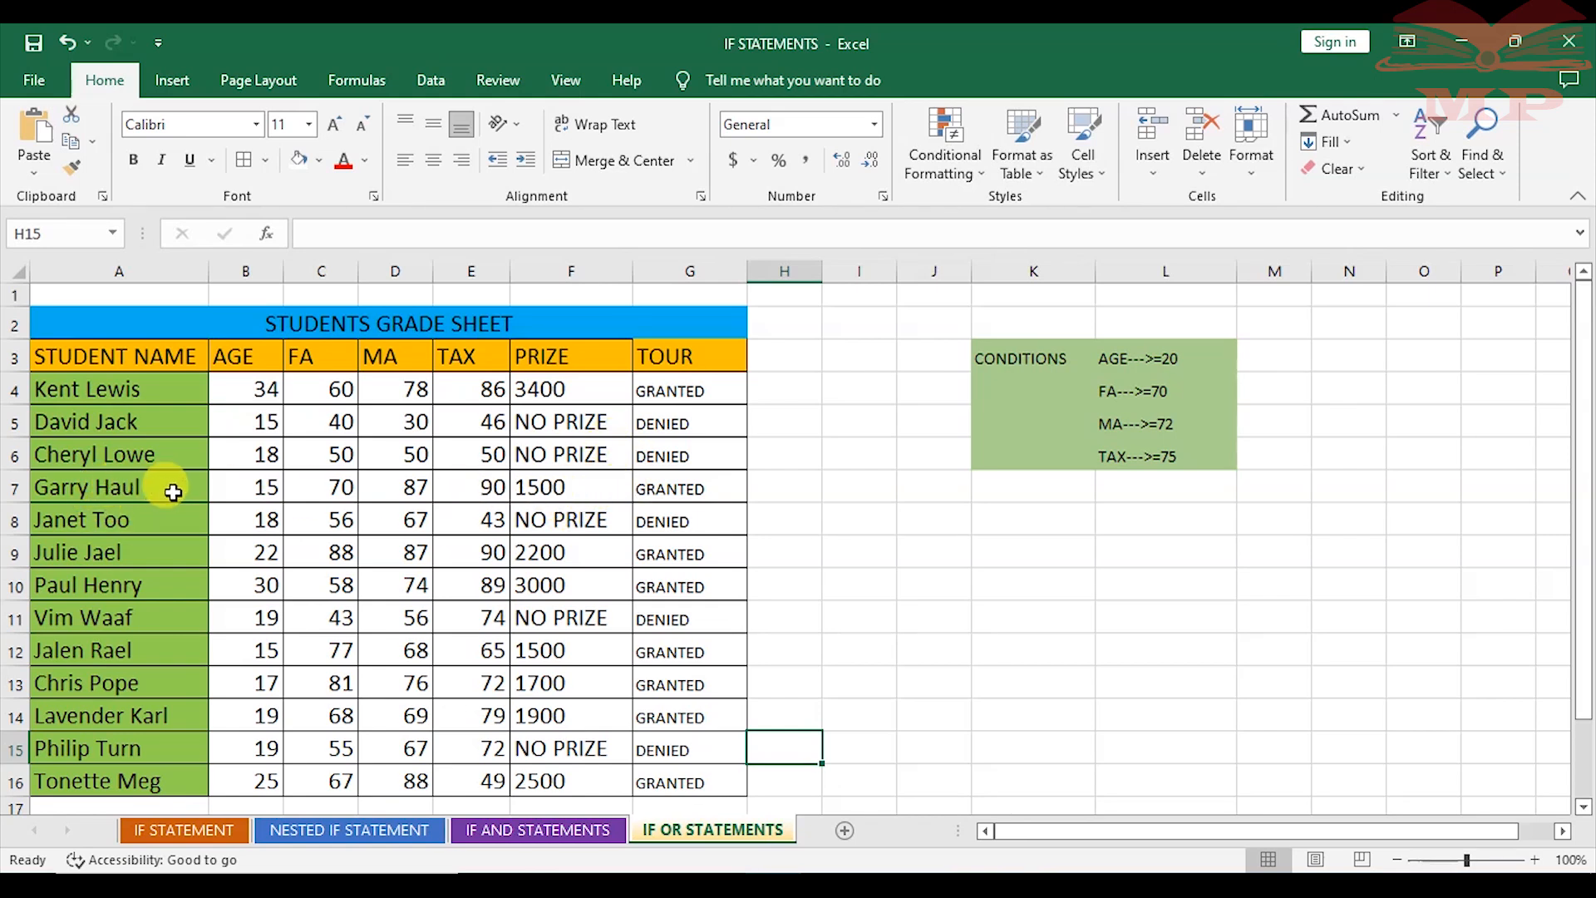
pyautogui.click(251, 488)
pyautogui.write('15')
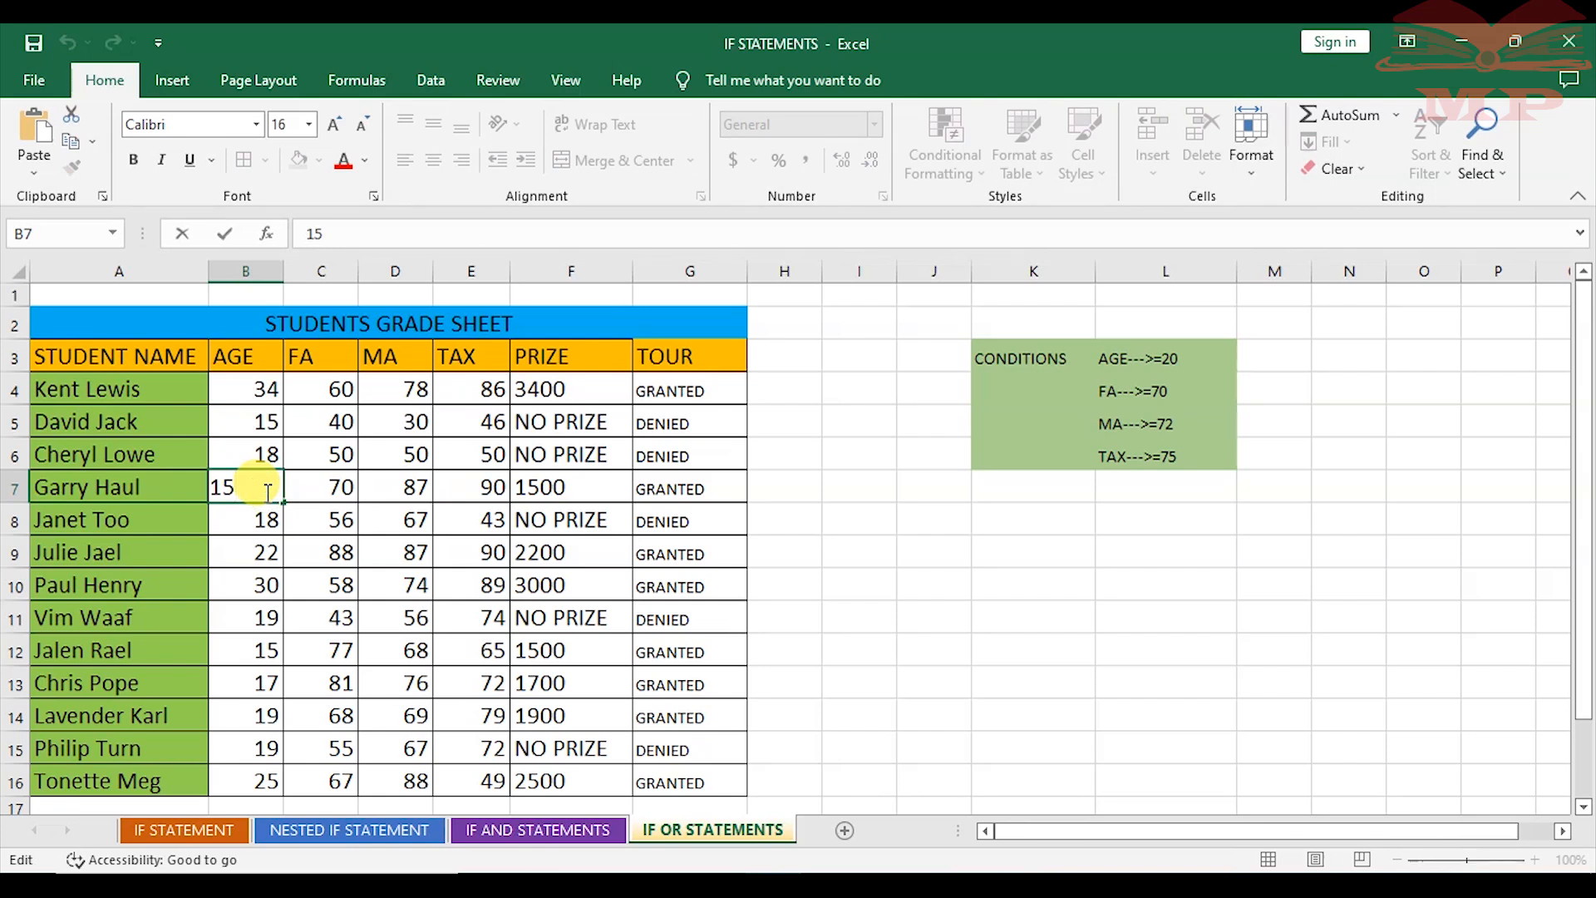
pyautogui.press('Tab')
pyautogui.press('Tab')
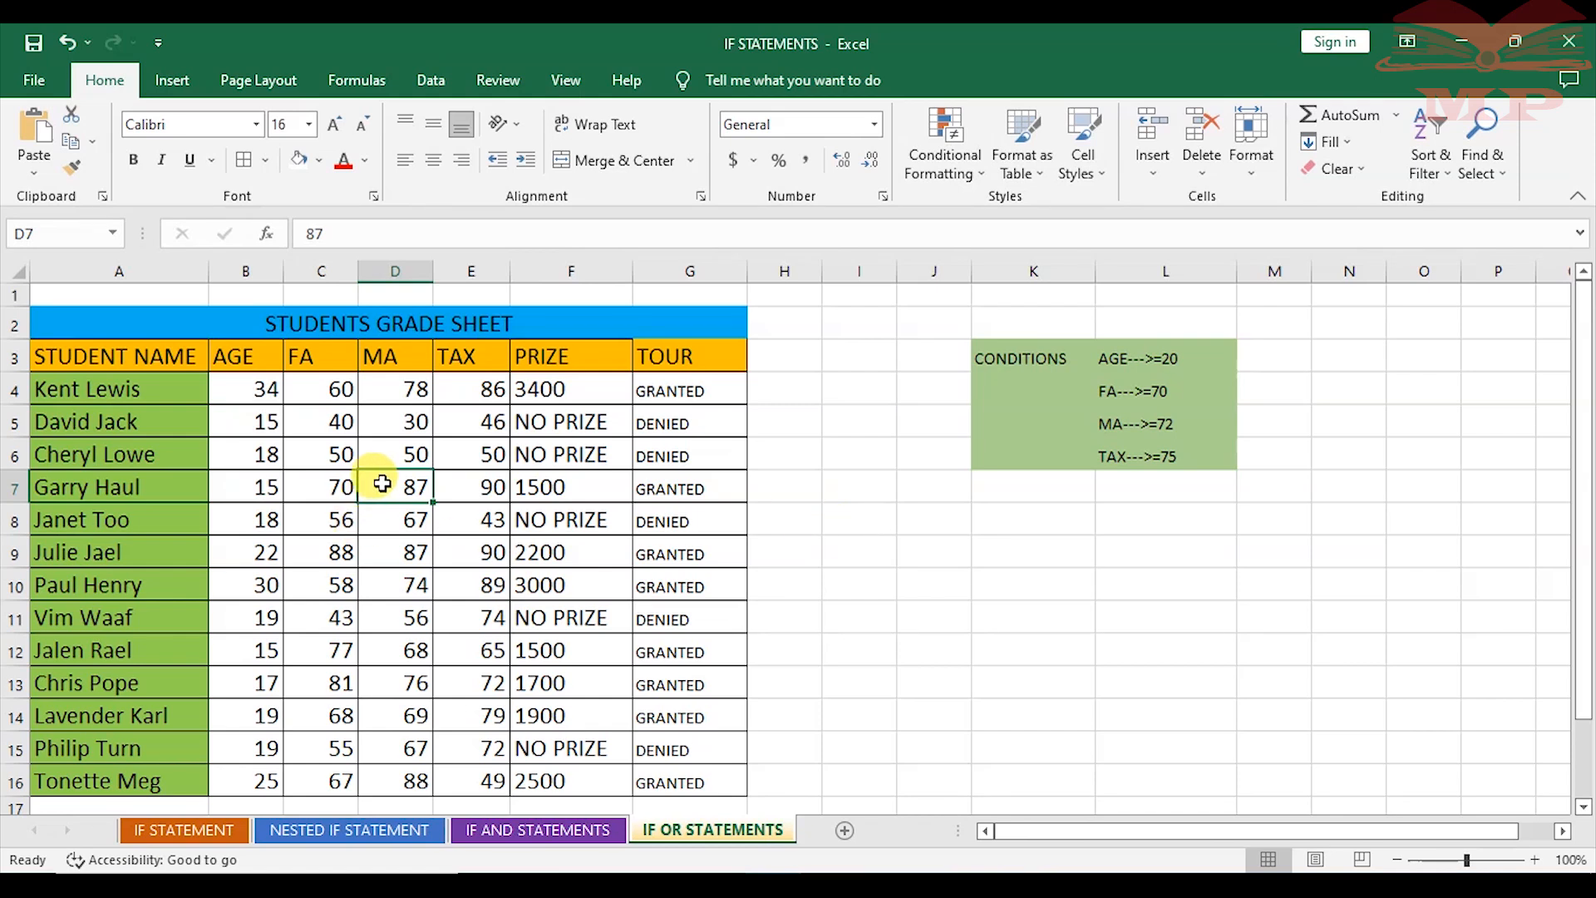
pyautogui.click(249, 391)
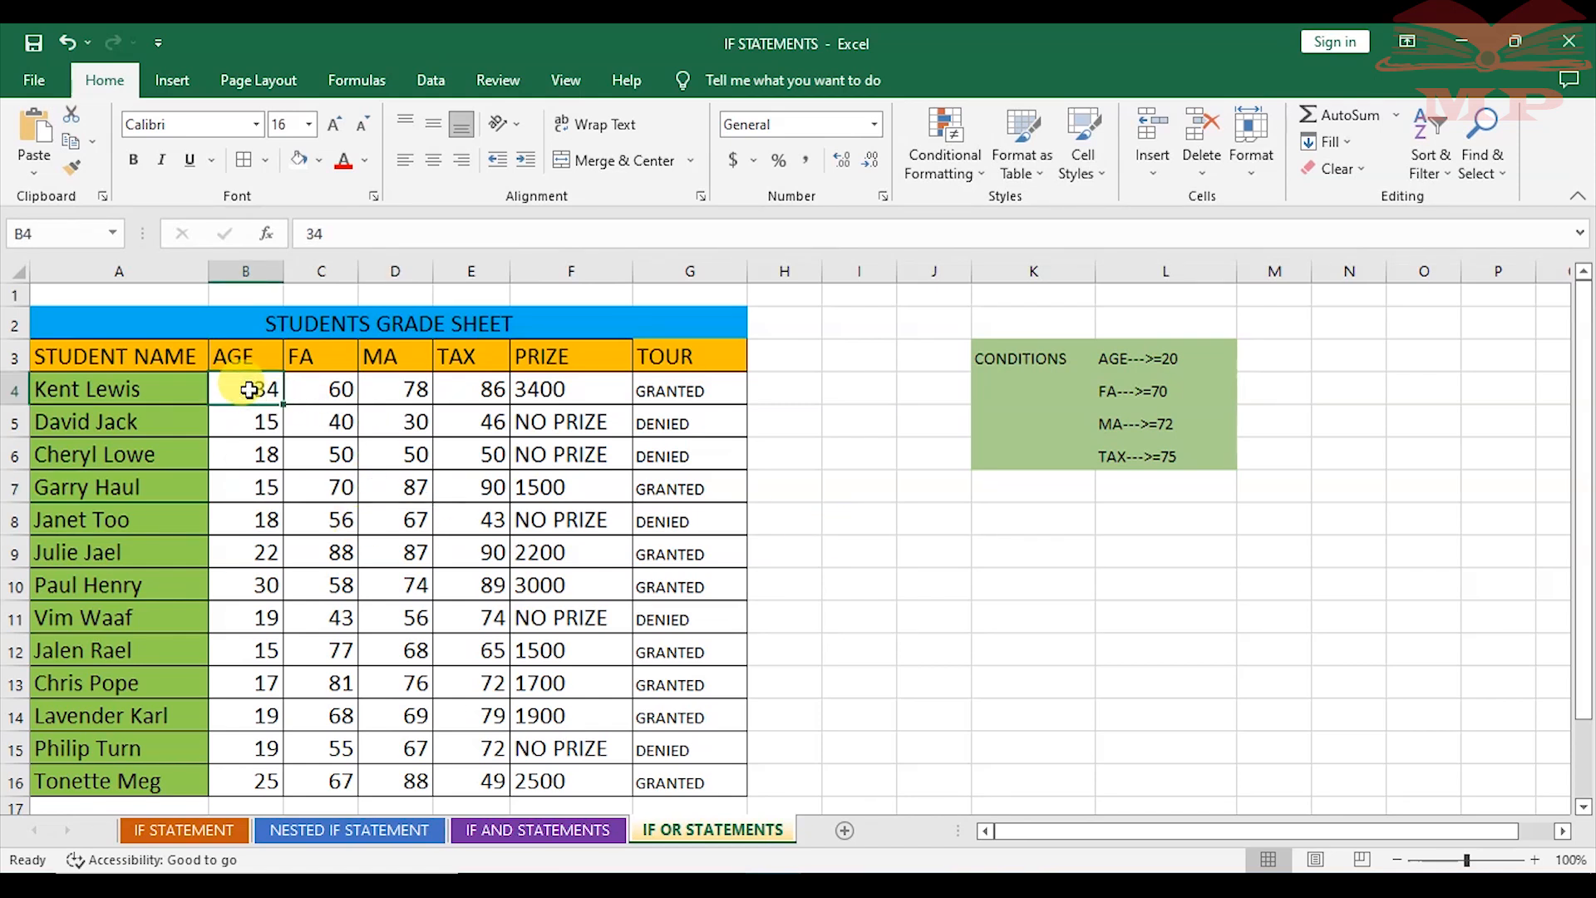
# - Test the age condition in row 4 by setting the FA, MA and TAX marks in C4:E4 to 0
pyautogui.click(331, 391)
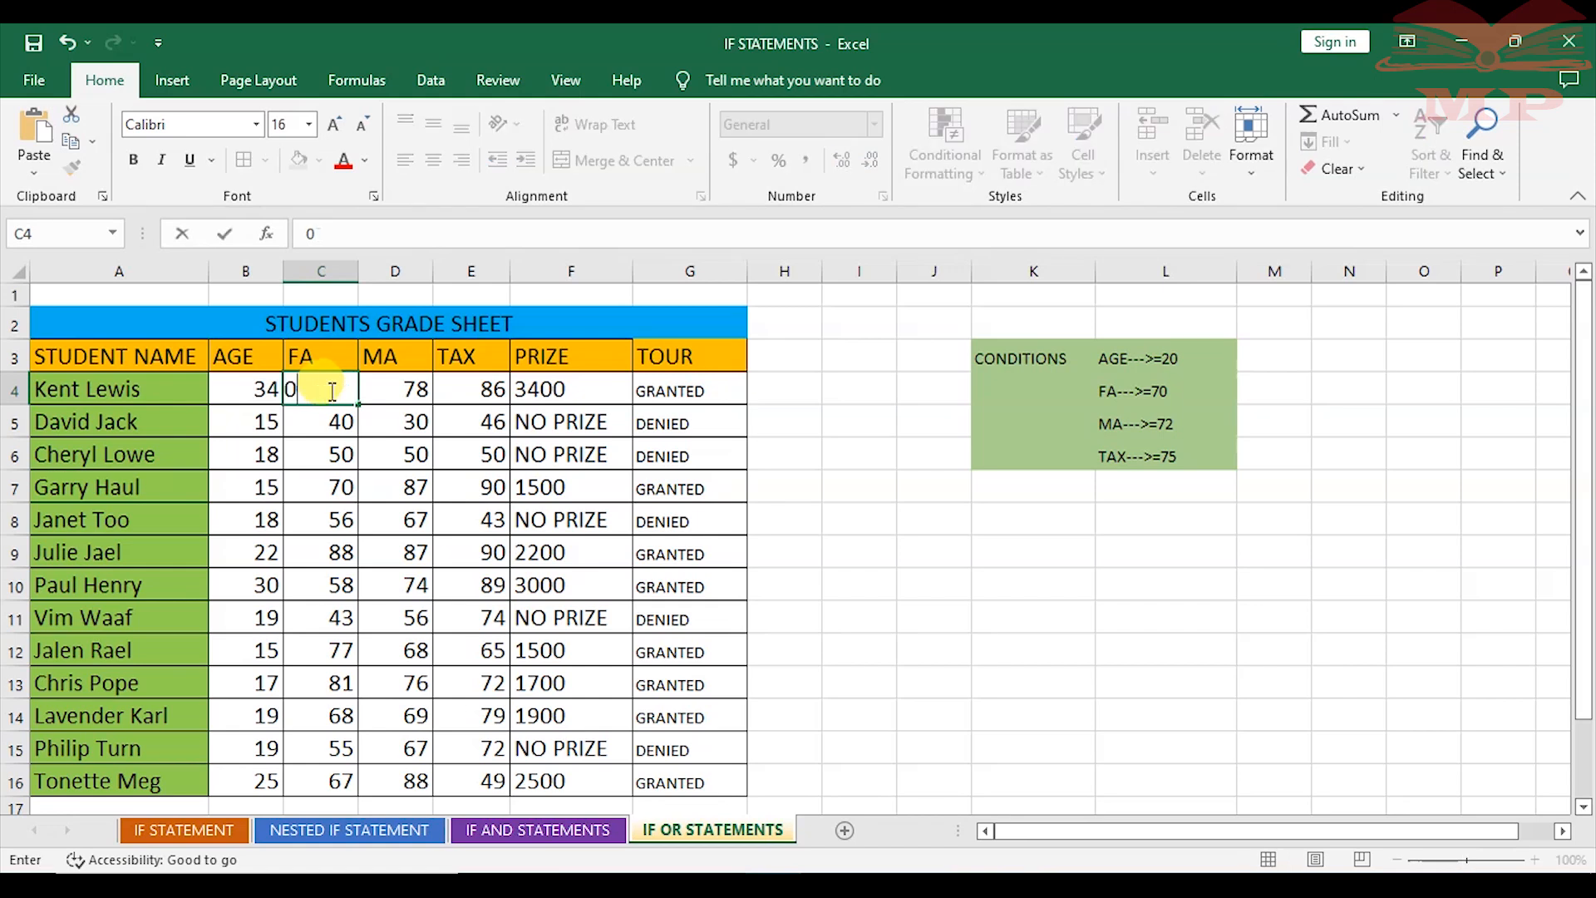
pyautogui.press('Tab')
pyautogui.write('0')
pyautogui.press('Tab')
pyautogui.write('0')
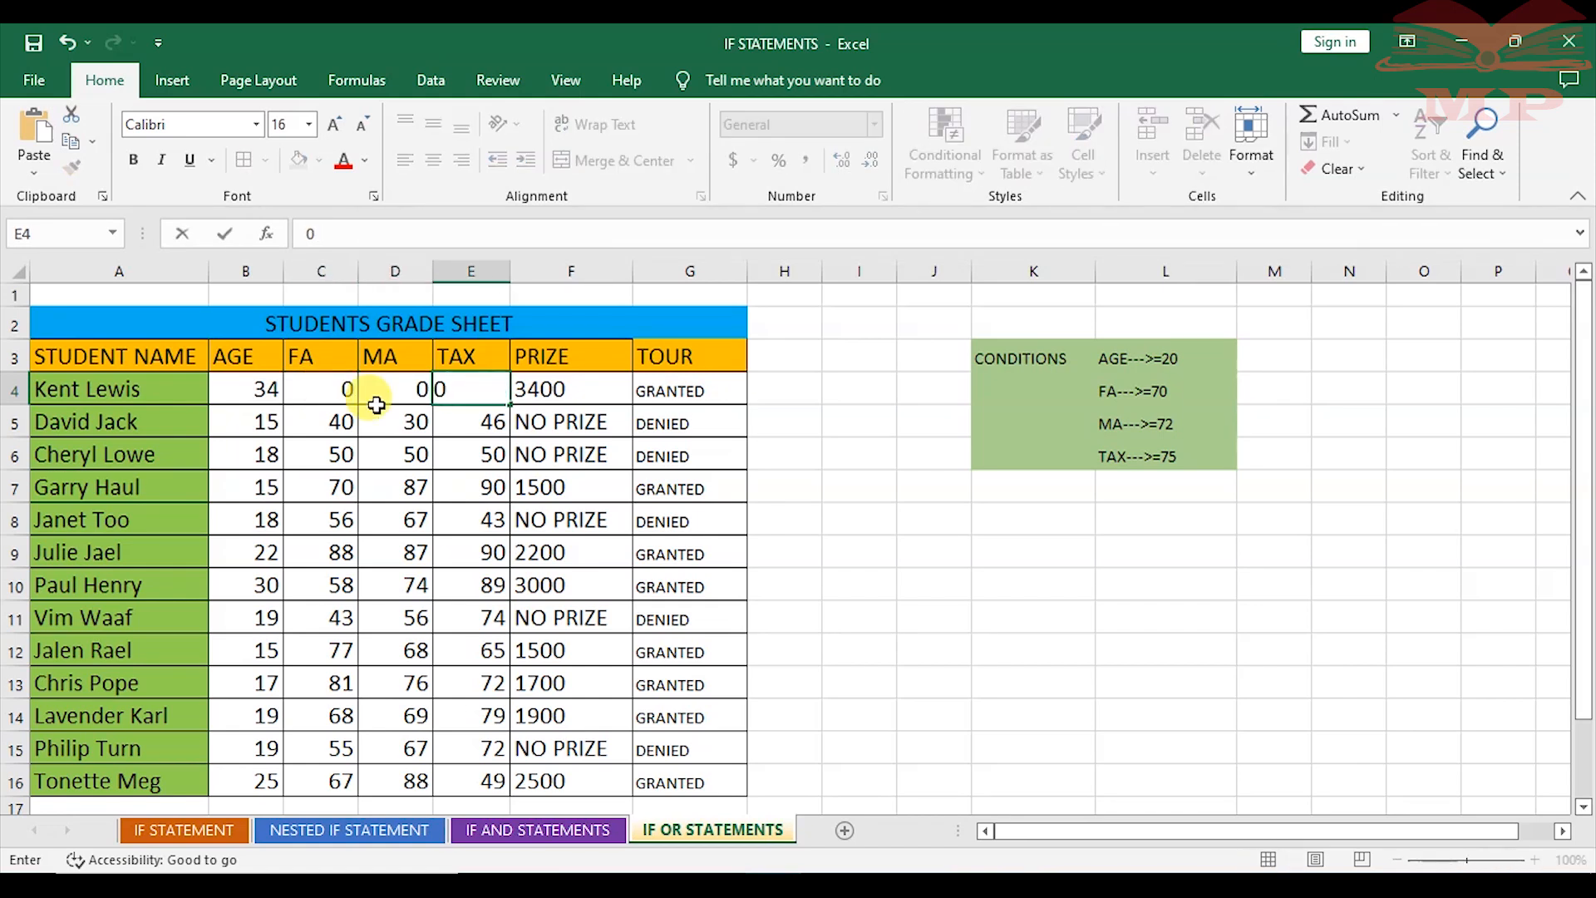
pyautogui.click(852, 515)
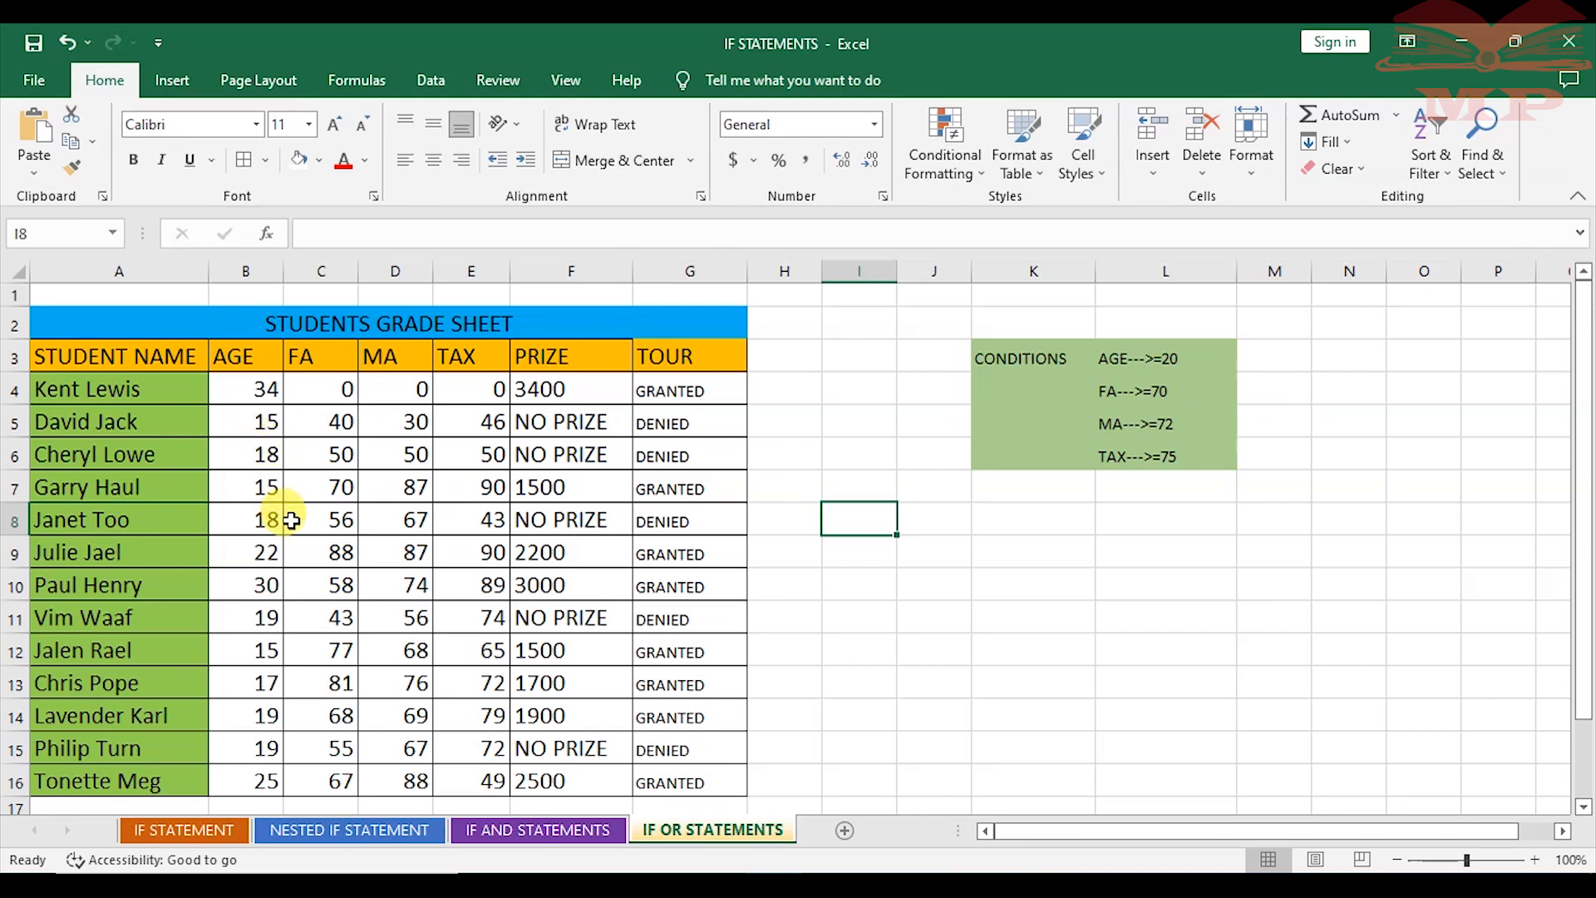
# - Set the age in B7 to 5, FA to 17 and MA to 23, and compare the TAX mark in E7 with the TOUR result in G7
pyautogui.click(273, 489)
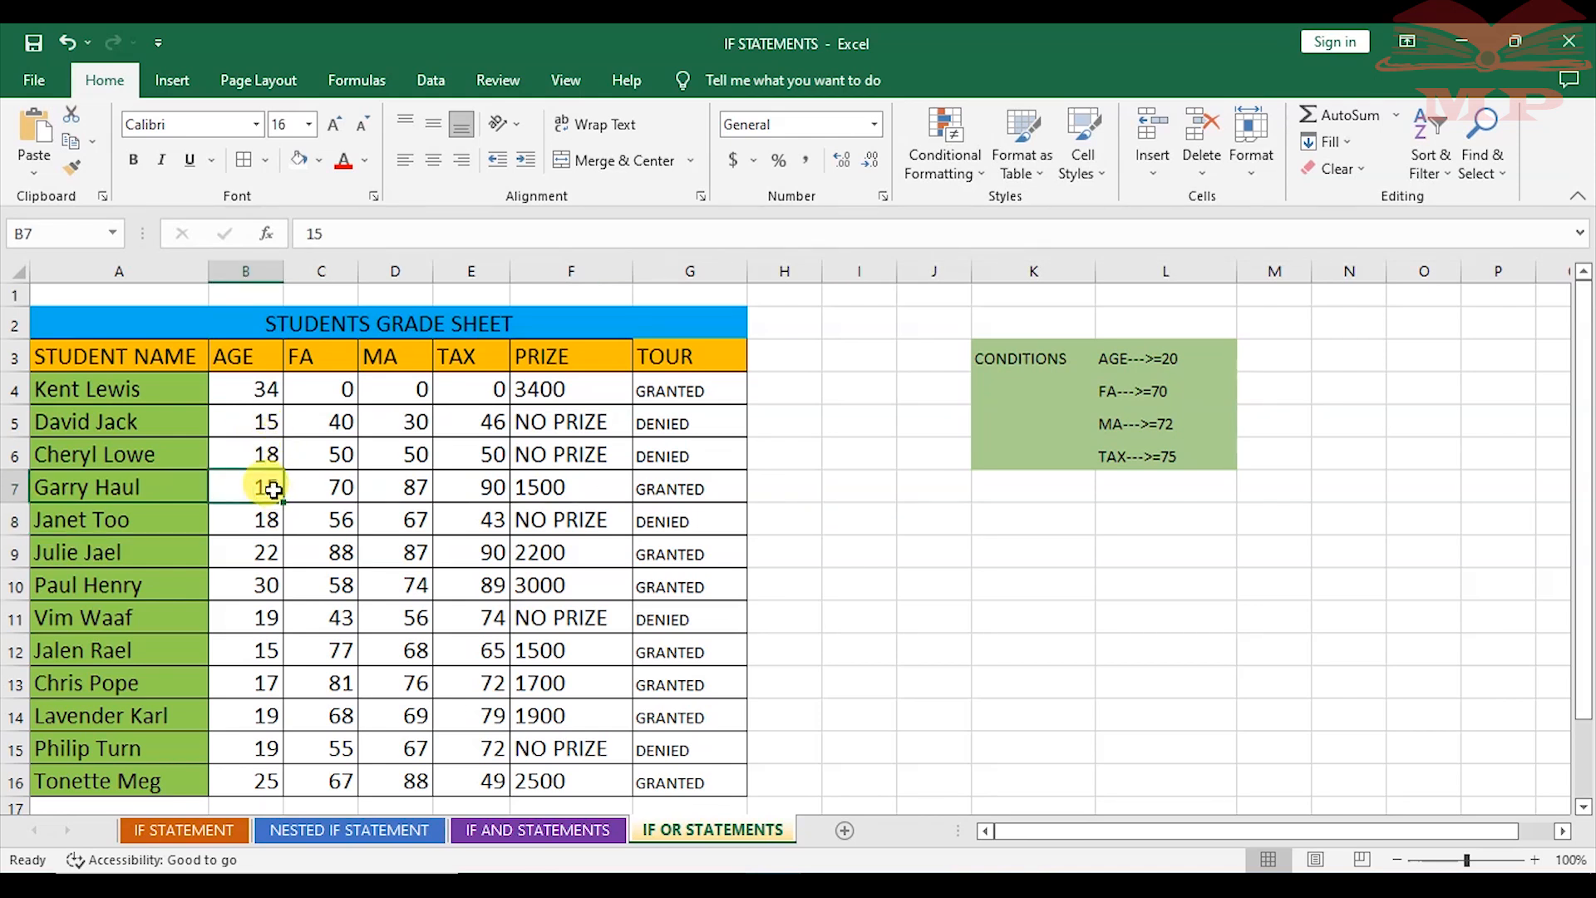
pyautogui.write('5')
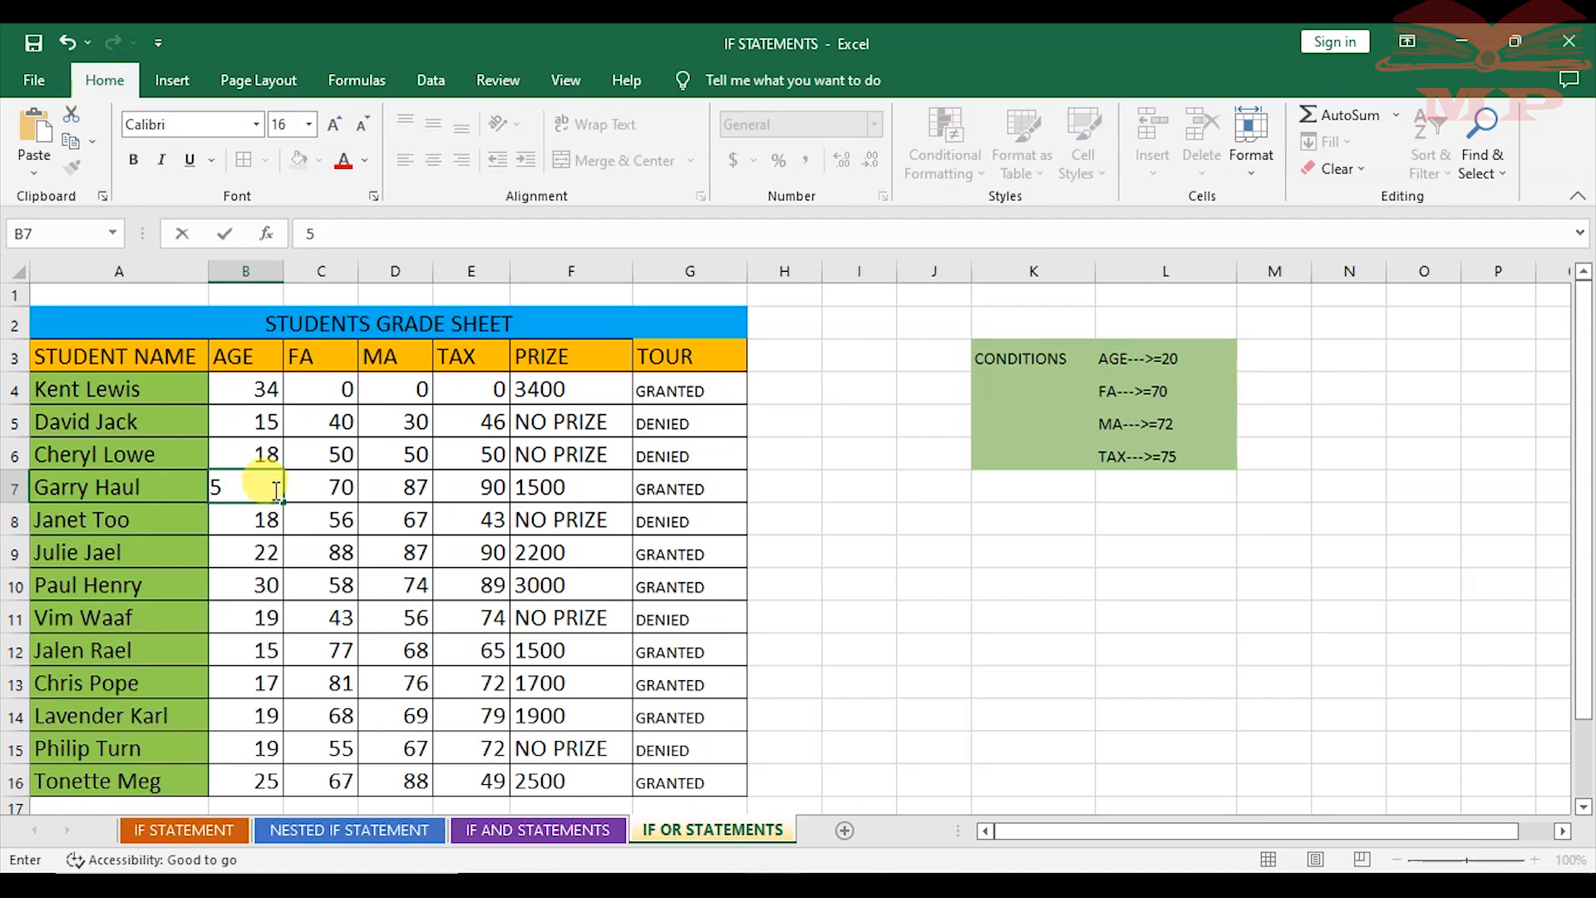
pyautogui.press('Tab')
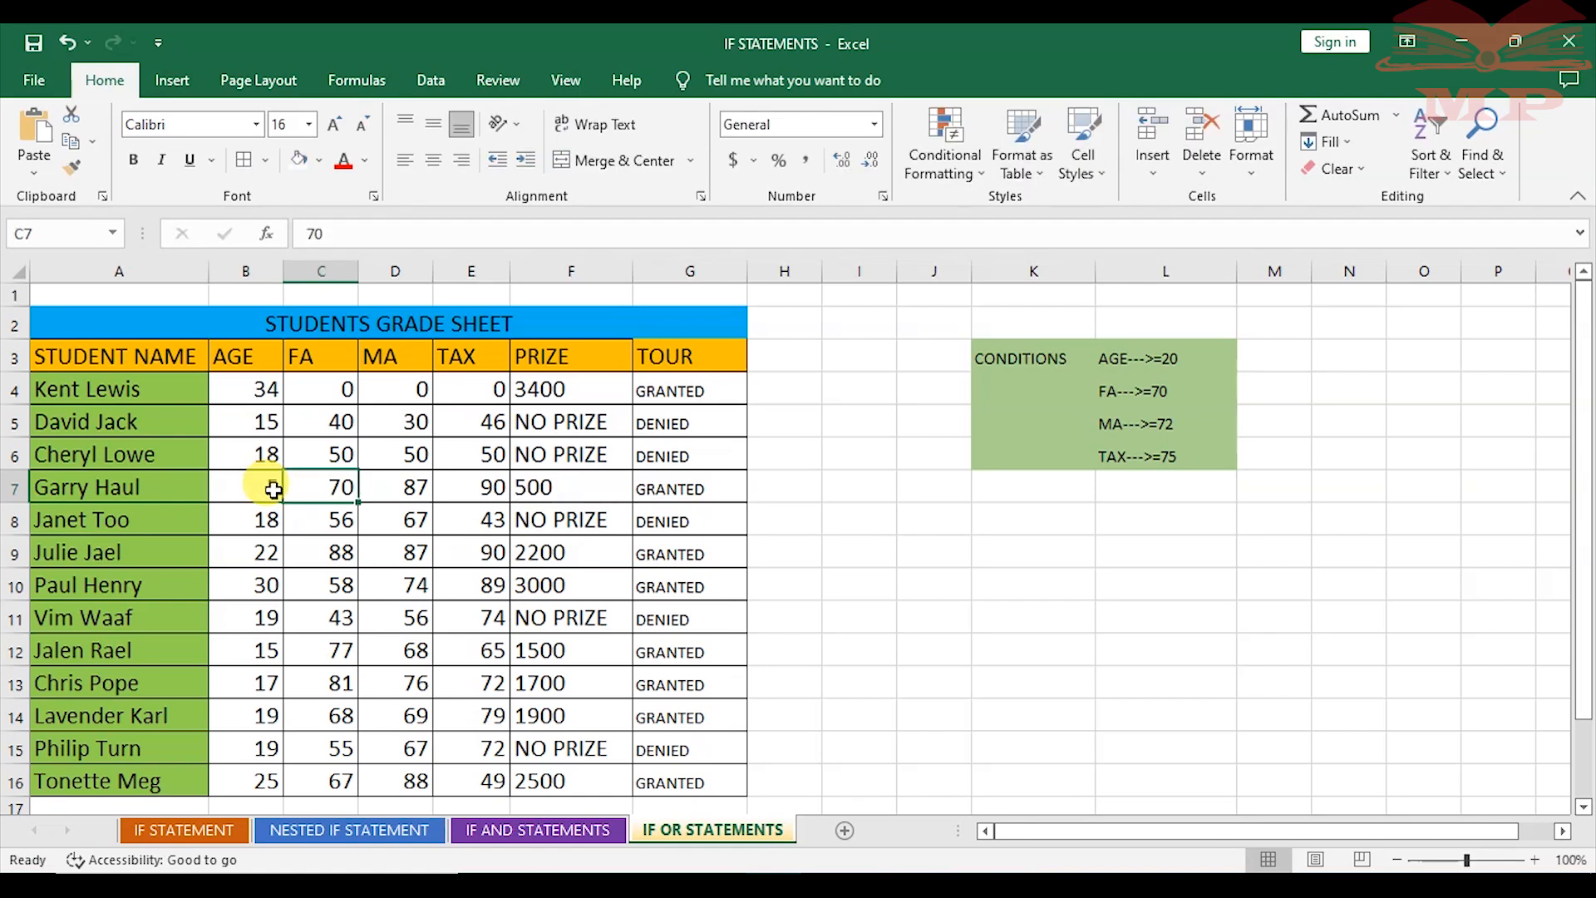
pyautogui.write('1')
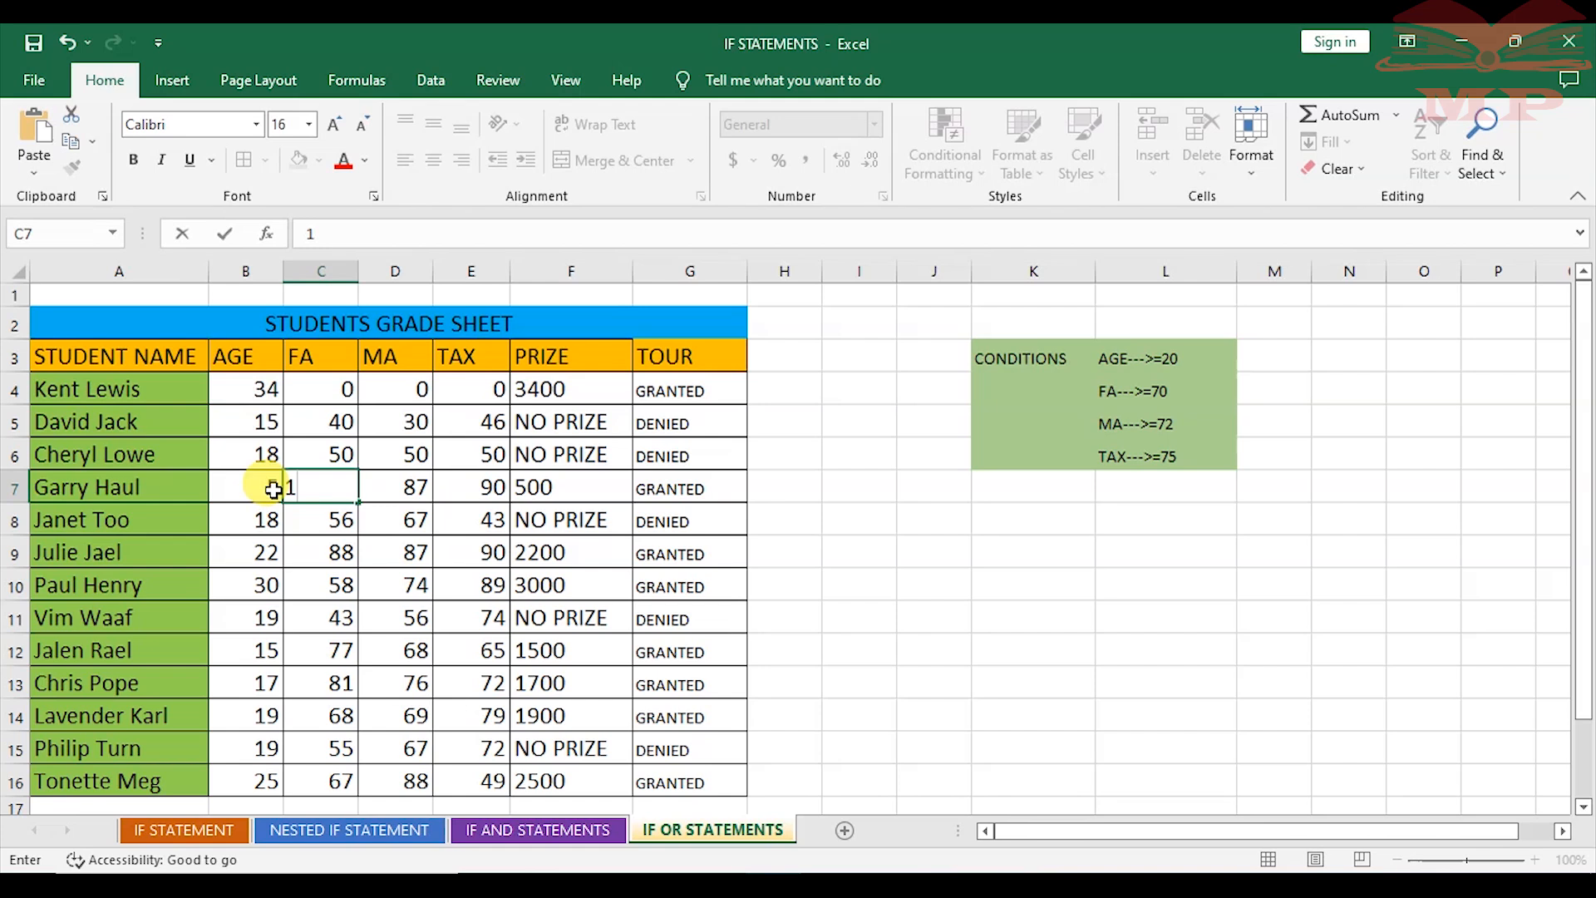
pyautogui.press('Tab')
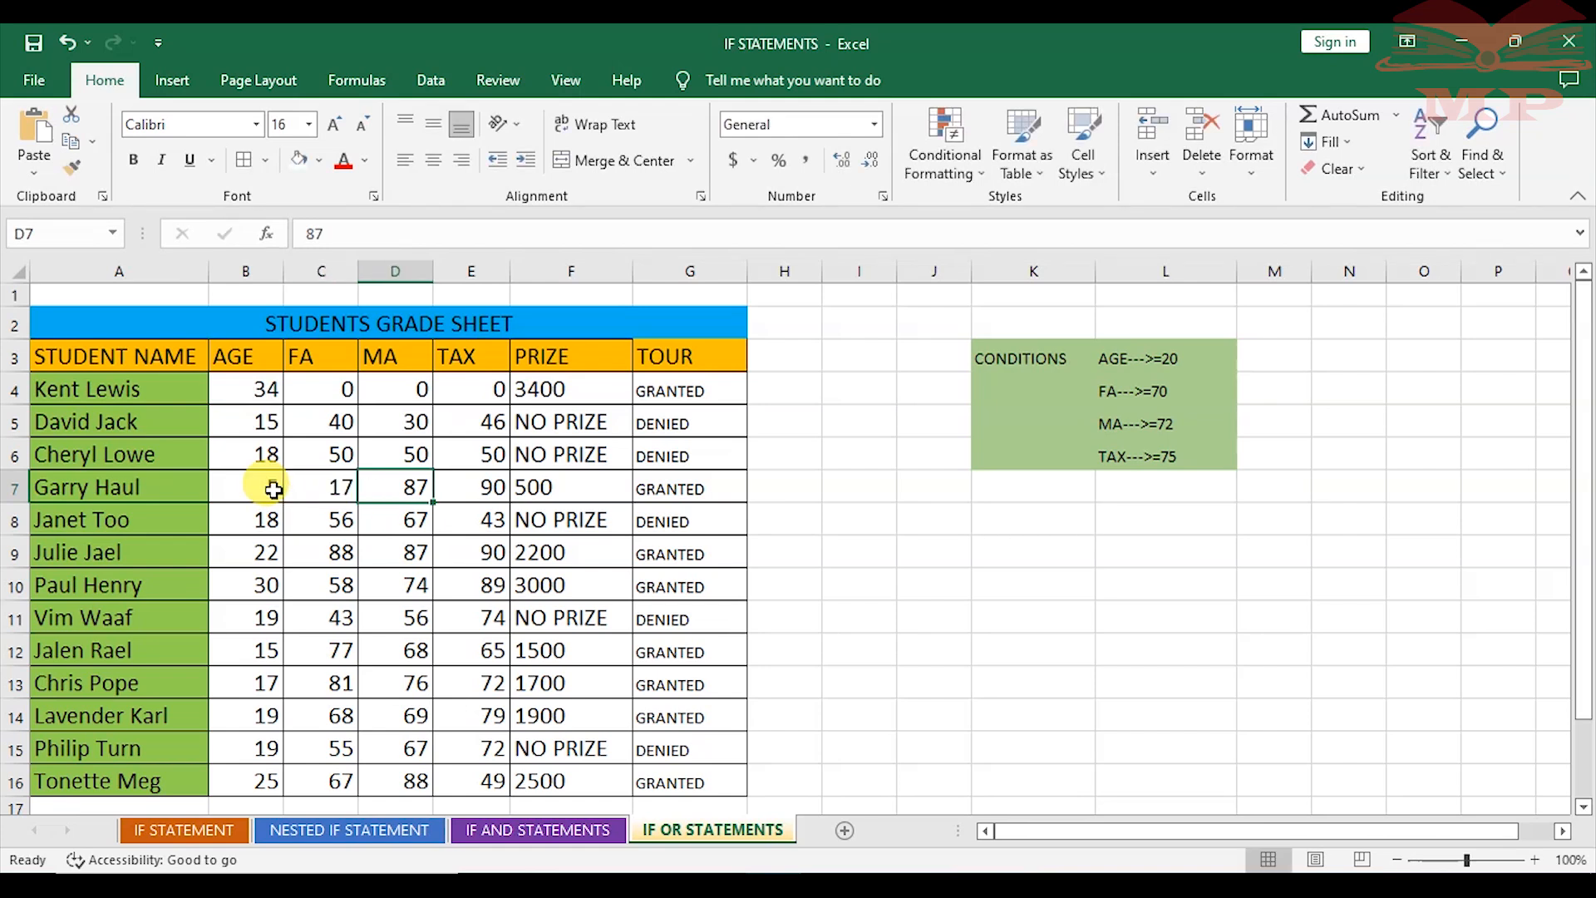
pyautogui.write('23')
pyautogui.press('Tab')
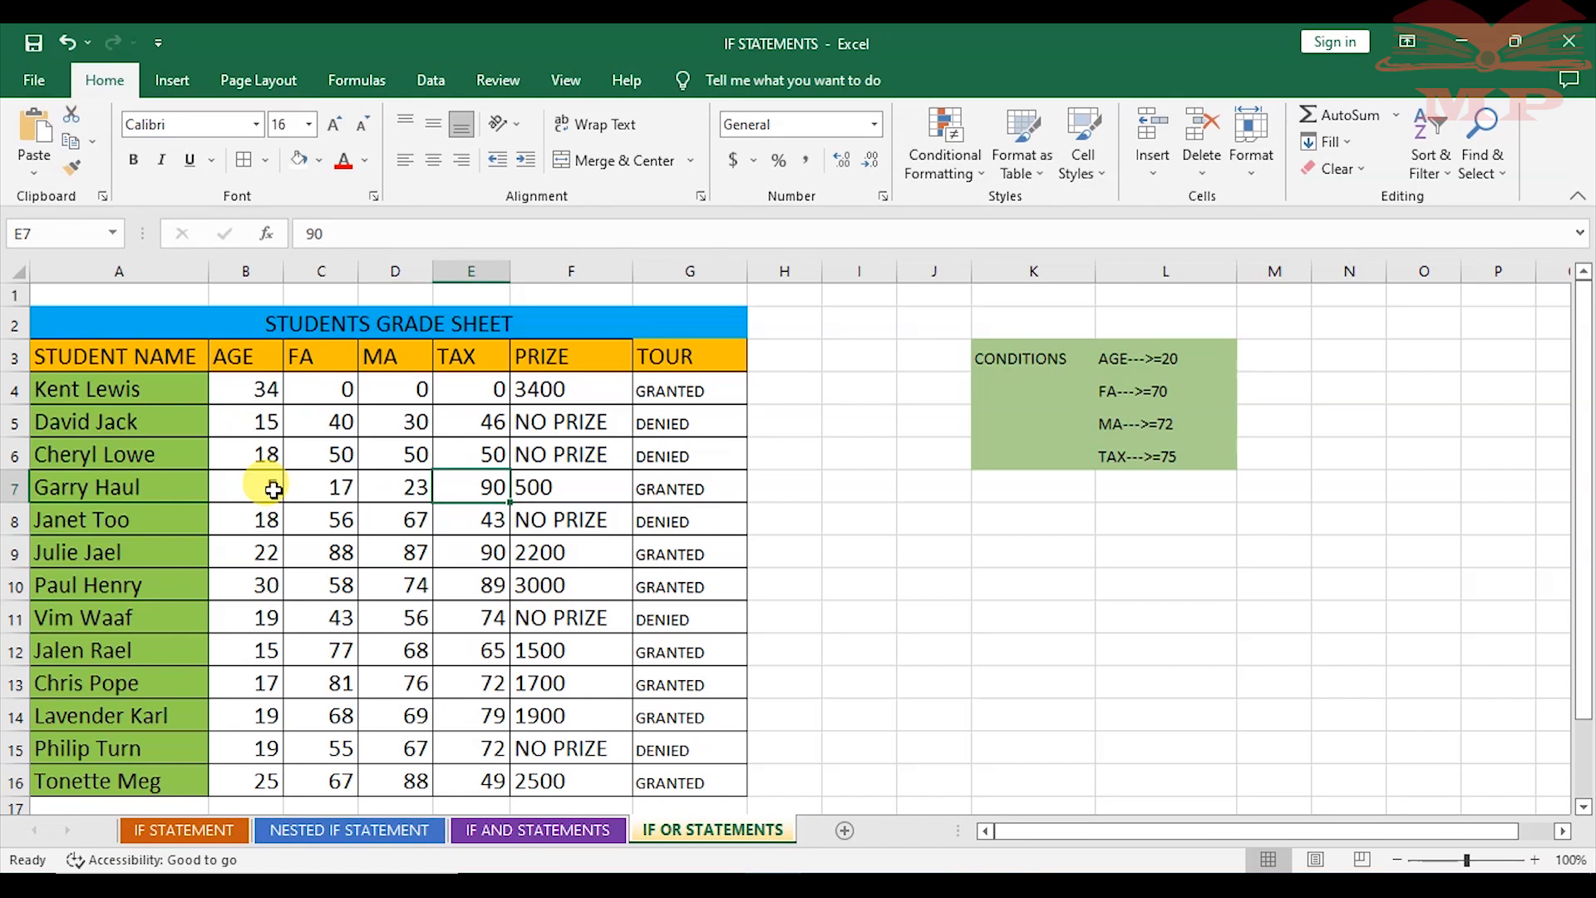
pyautogui.click(728, 489)
pyautogui.click(477, 487)
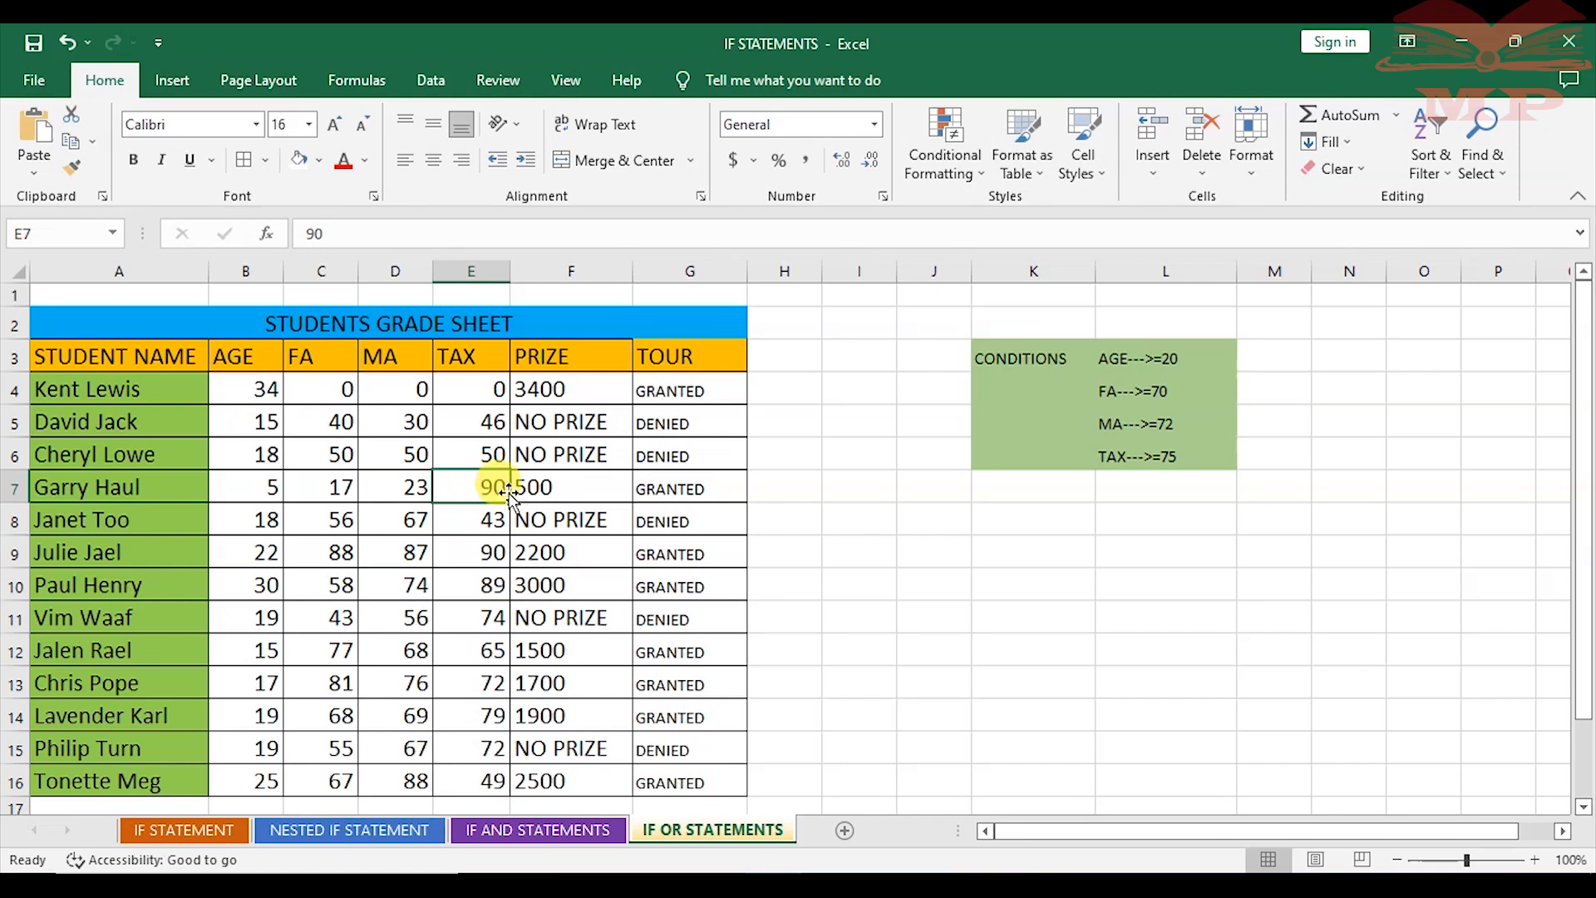
pyautogui.click(798, 522)
pyautogui.click(697, 489)
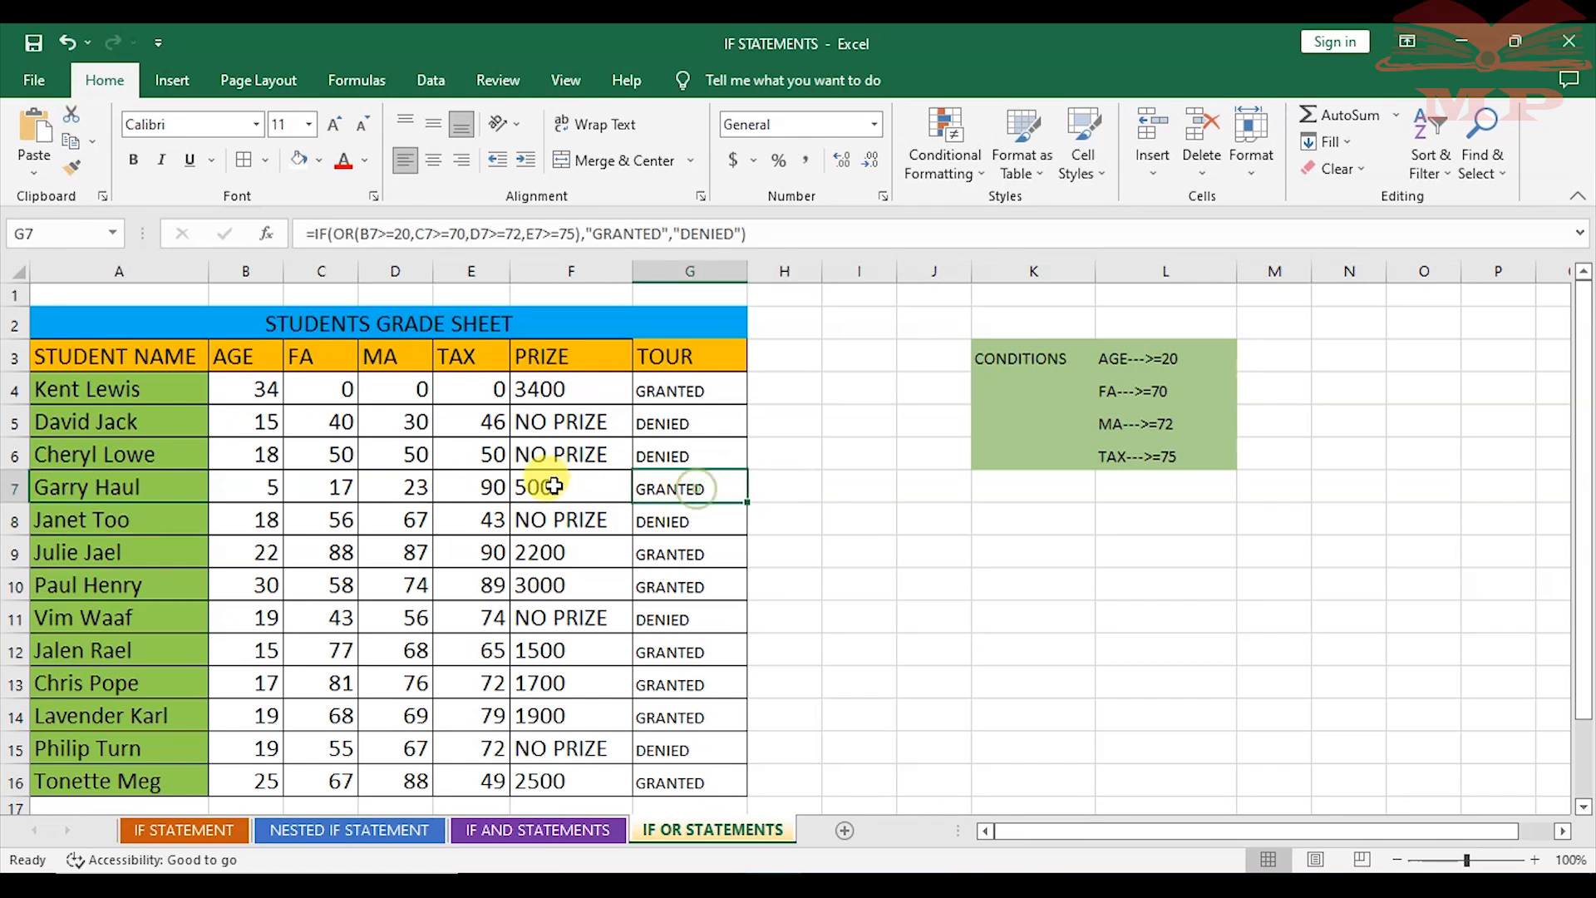
pyautogui.click(466, 489)
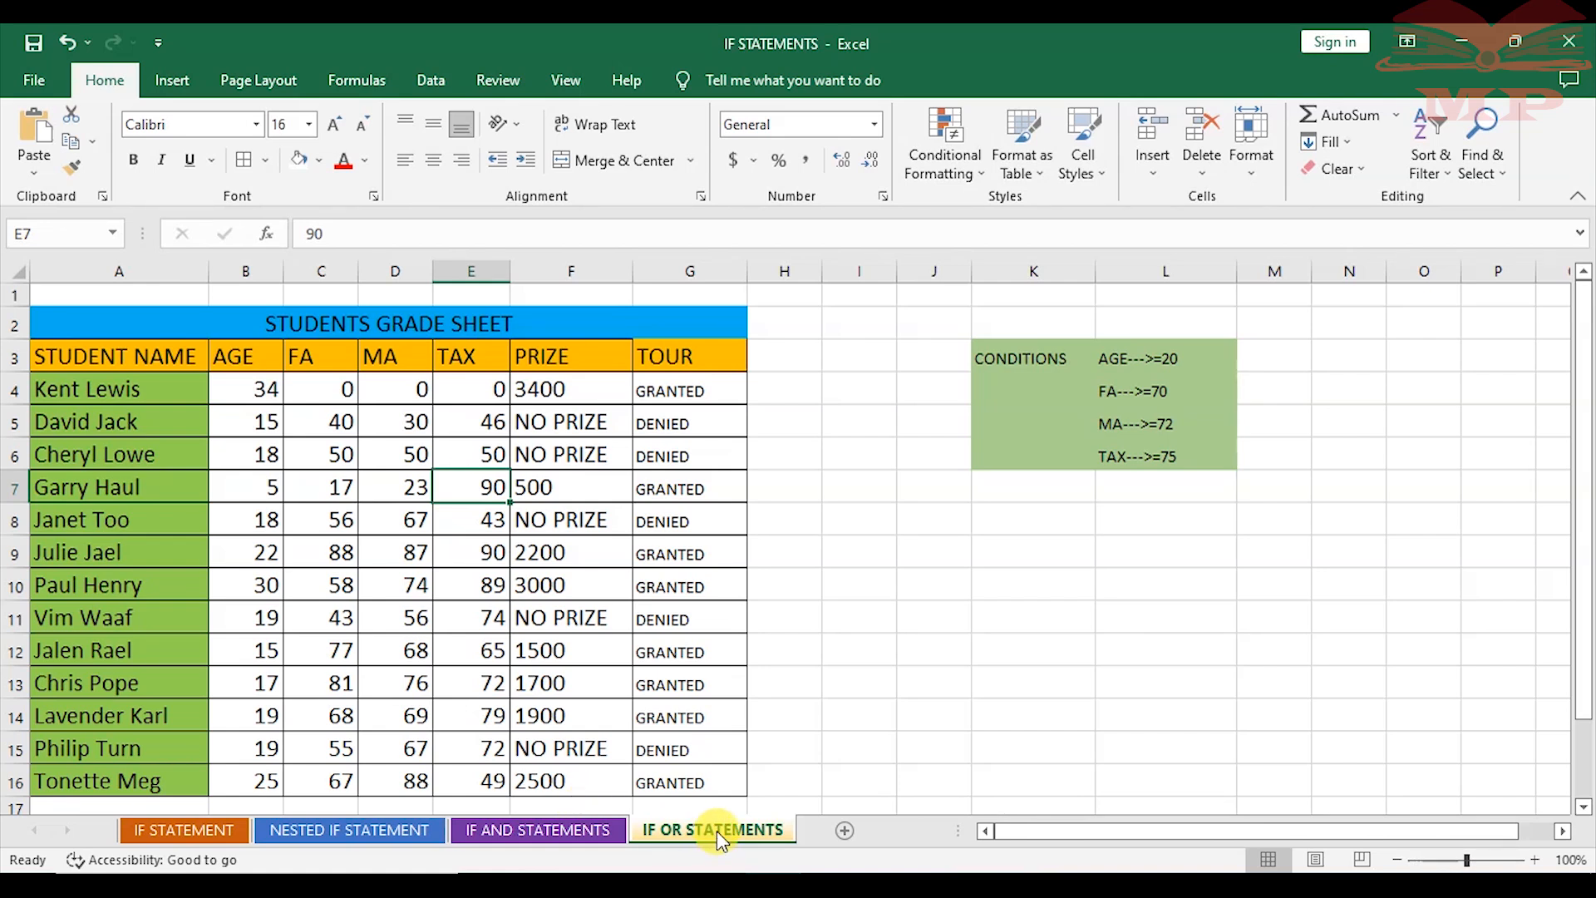
pyautogui.click(878, 542)
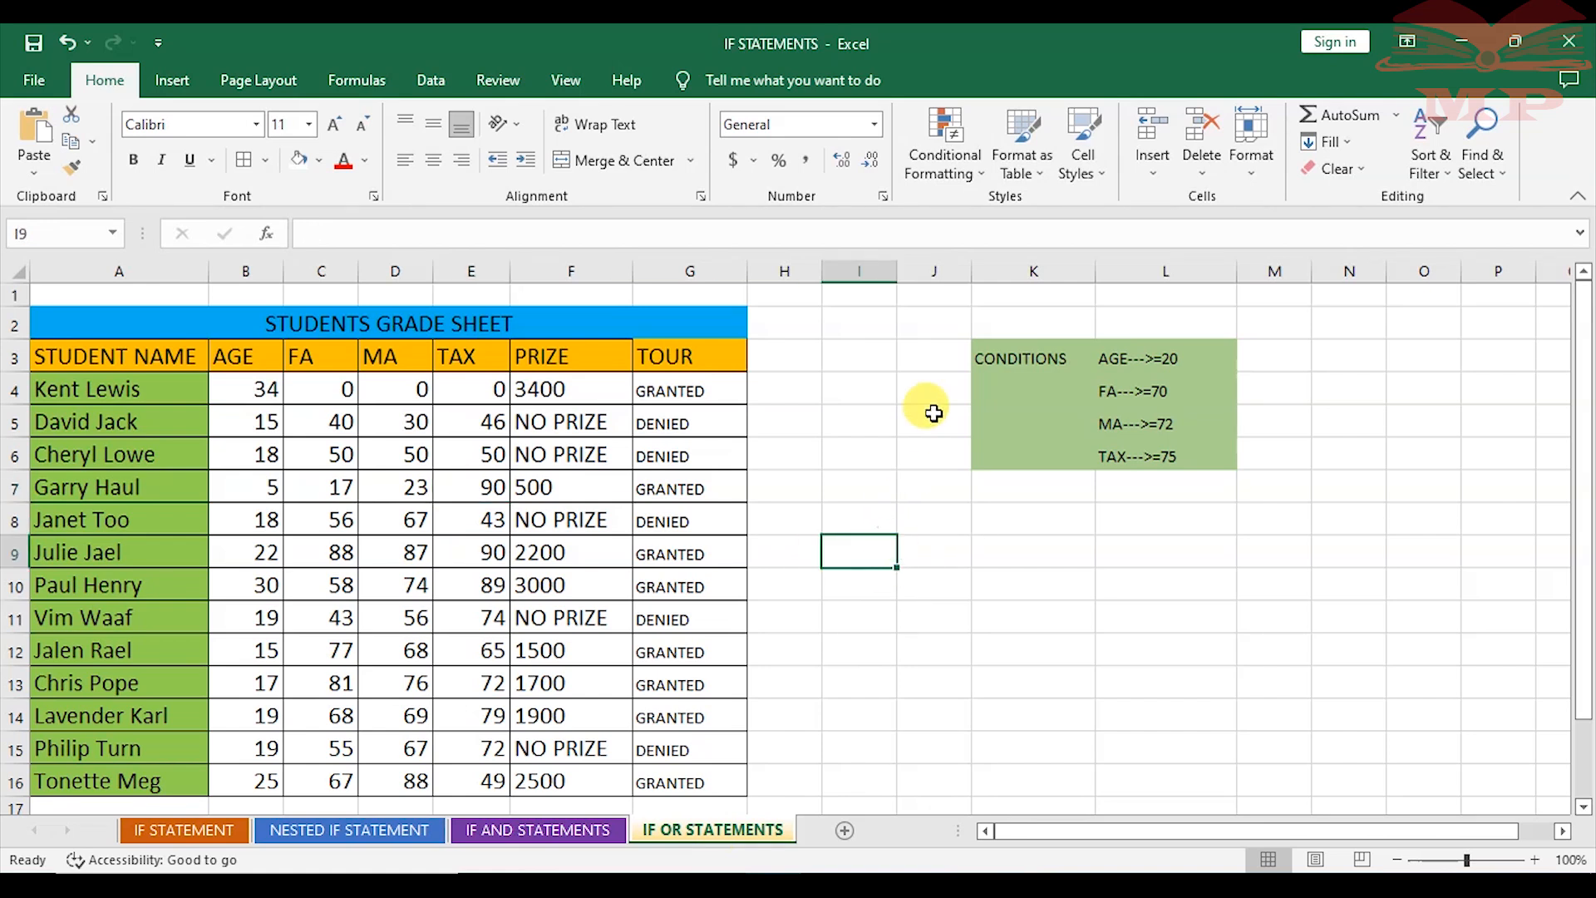
pyautogui.click(862, 407)
pyautogui.click(1036, 553)
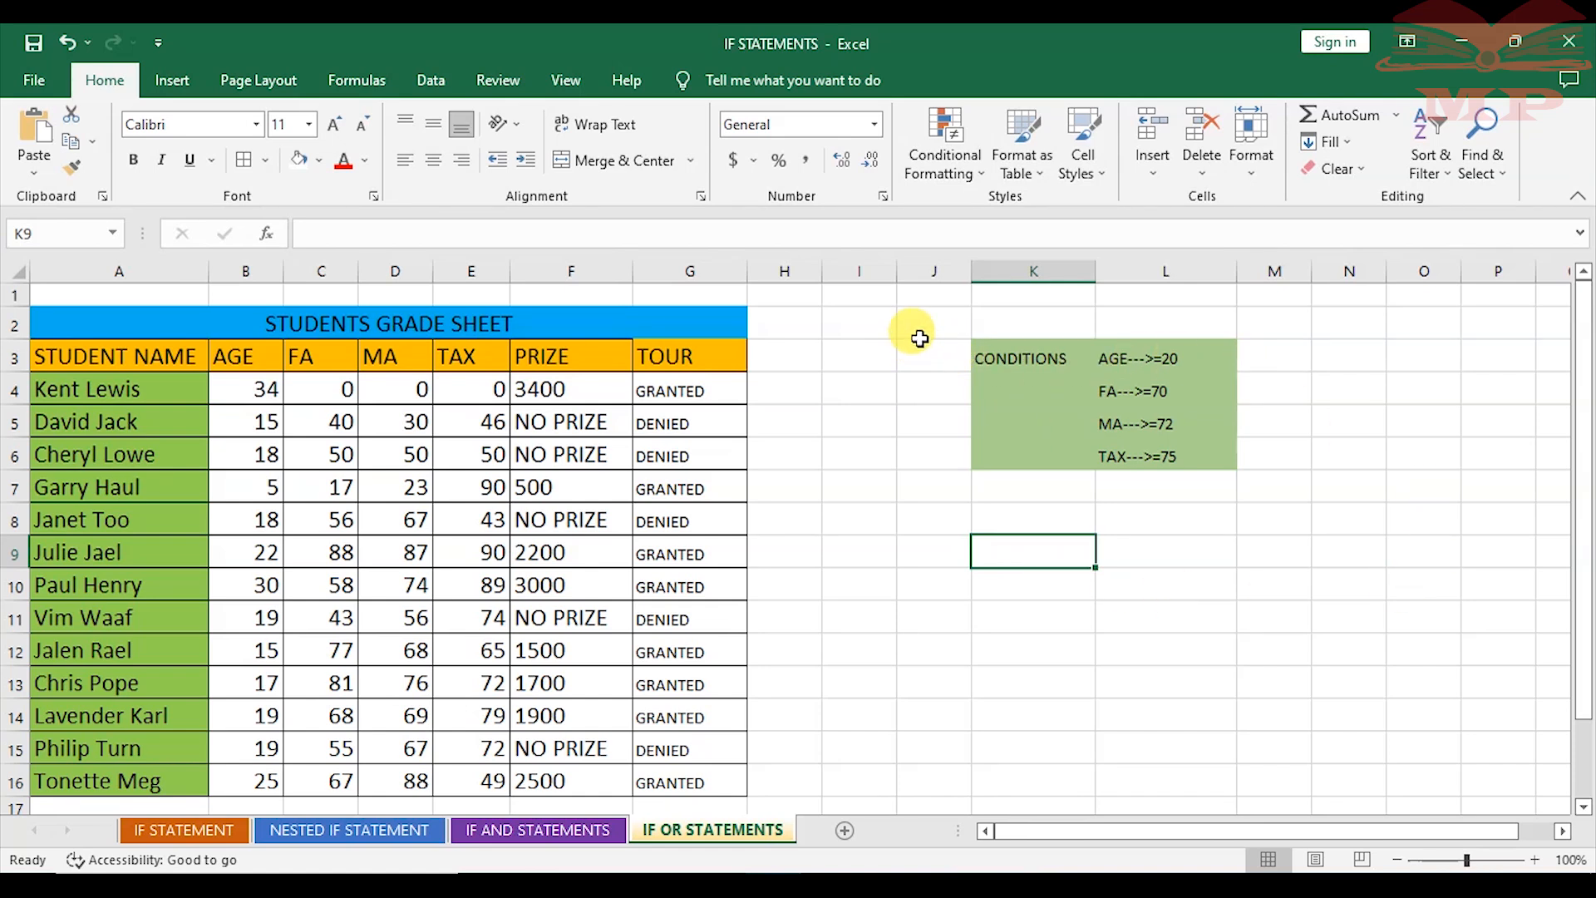
pyautogui.moveTo(845, 321); pyautogui.dragTo(1342, 505)
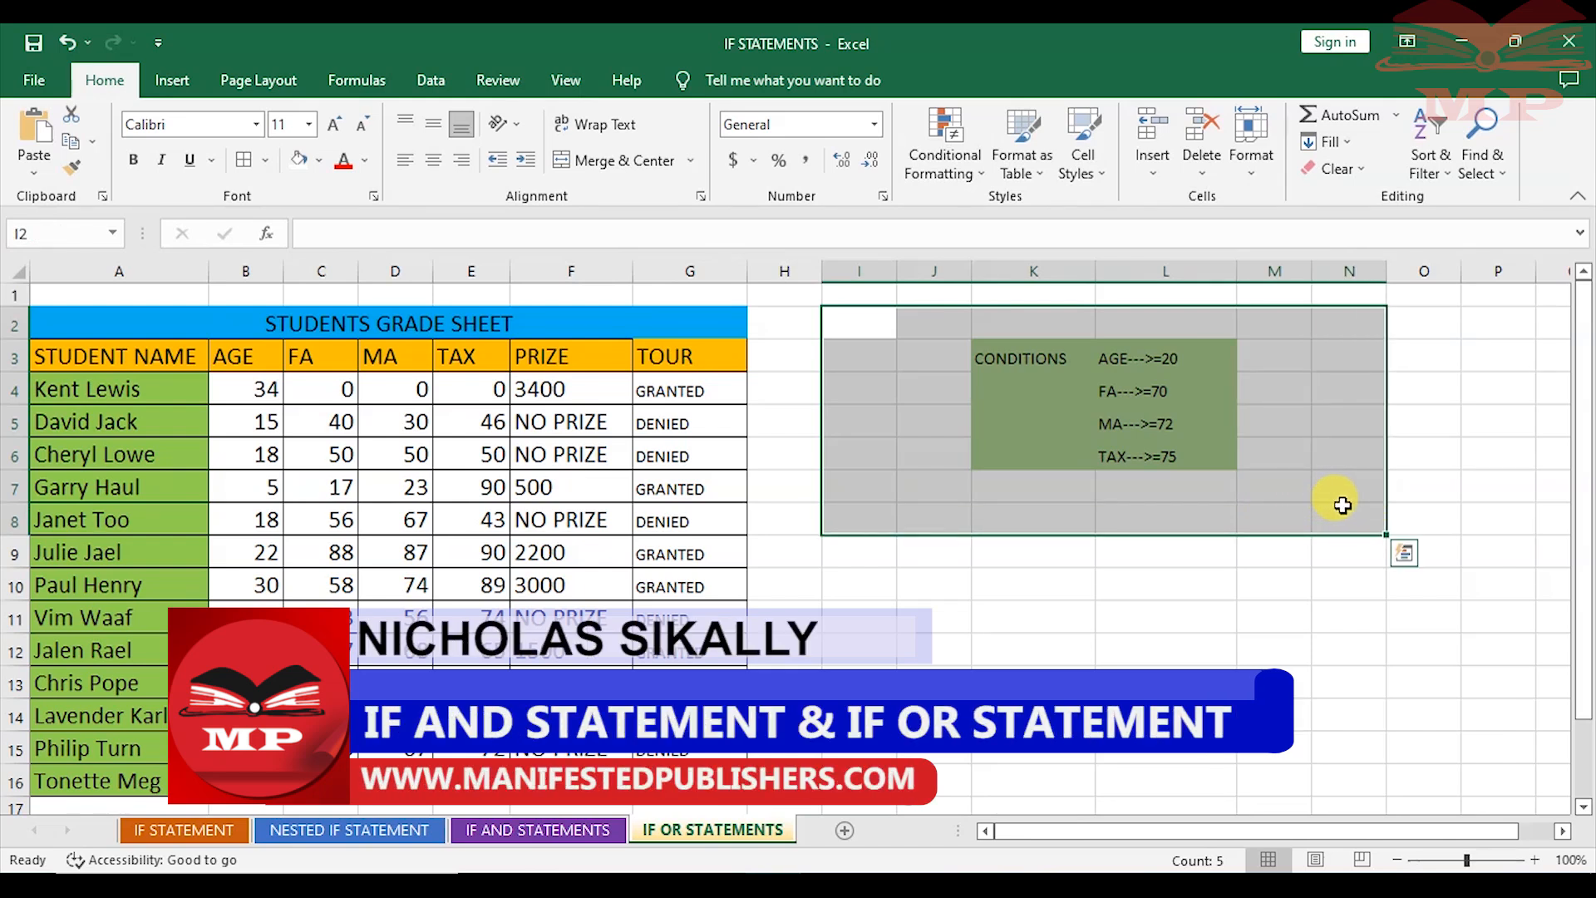
pyautogui.click(1139, 596)
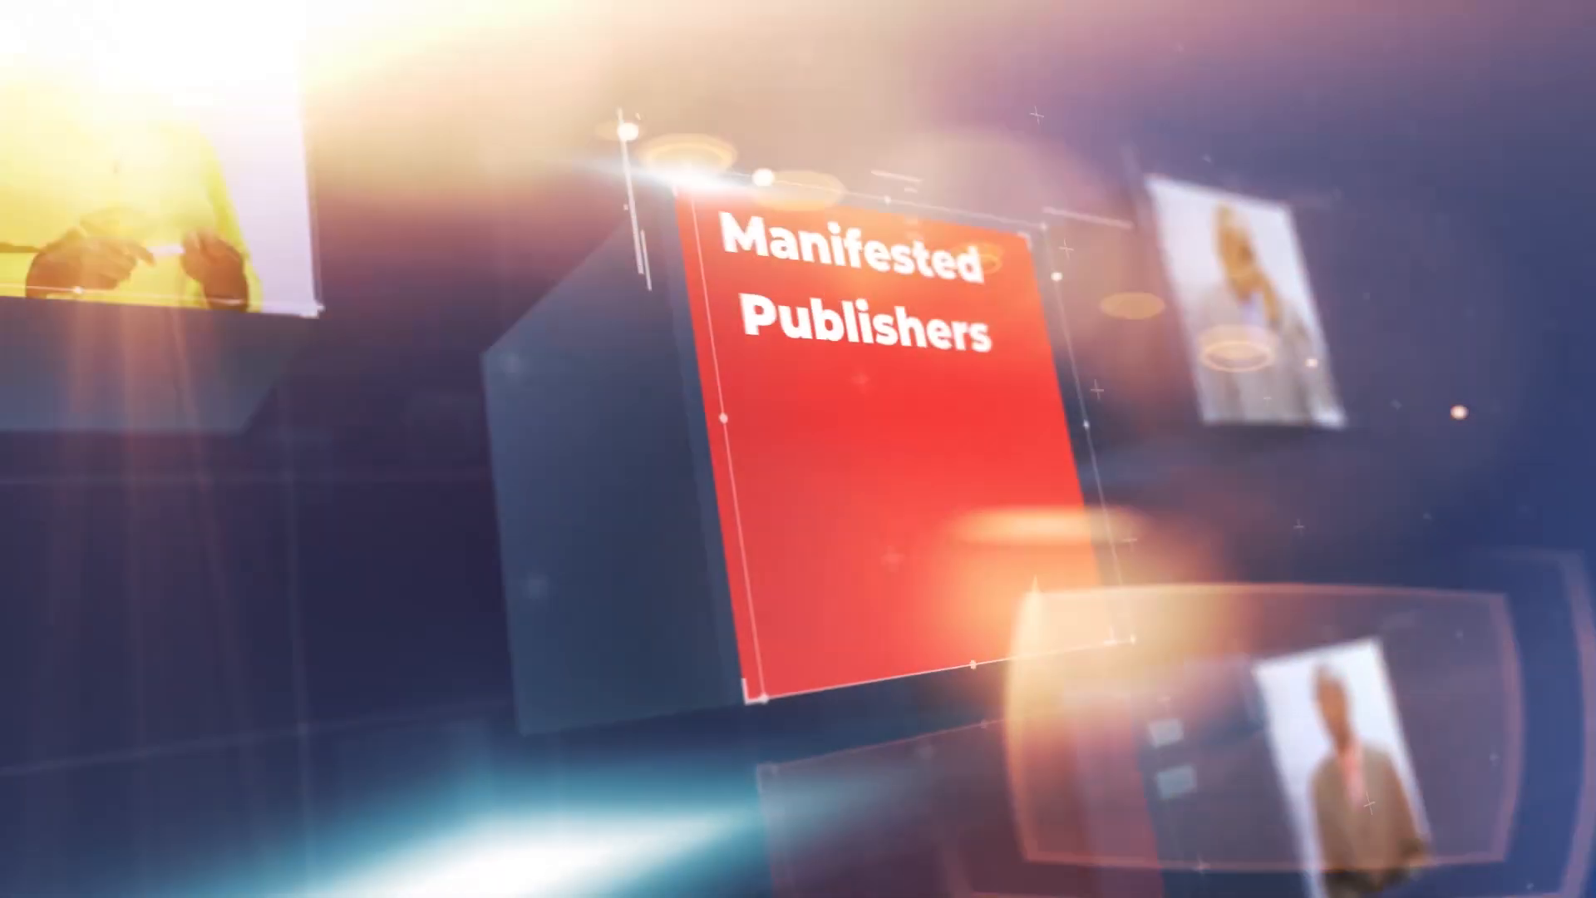